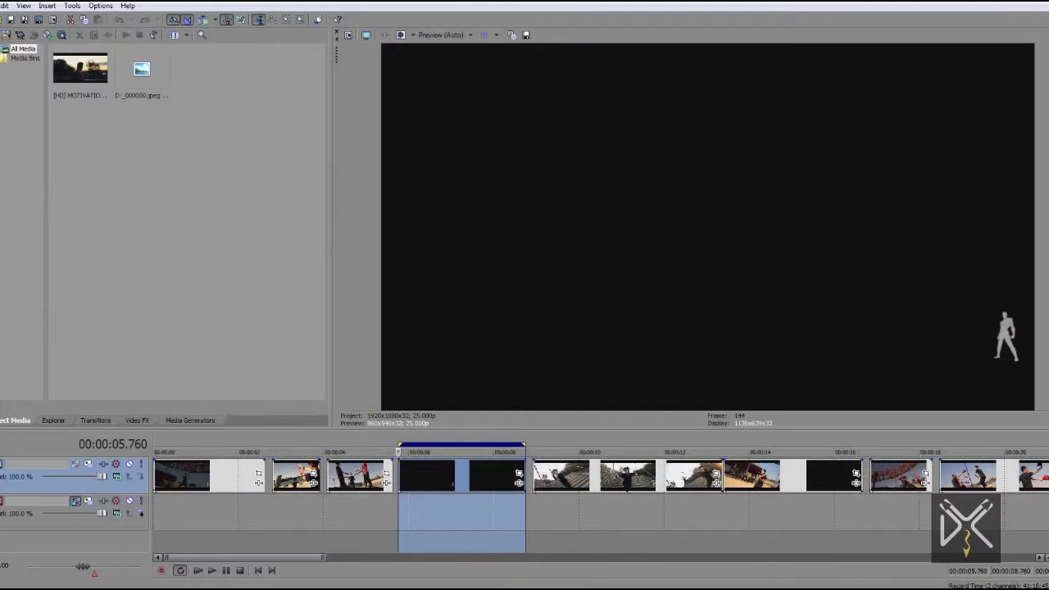
Step: Play the kick reference footage, stop, and step back to its opening frame at 00:00:06.160
key(space)
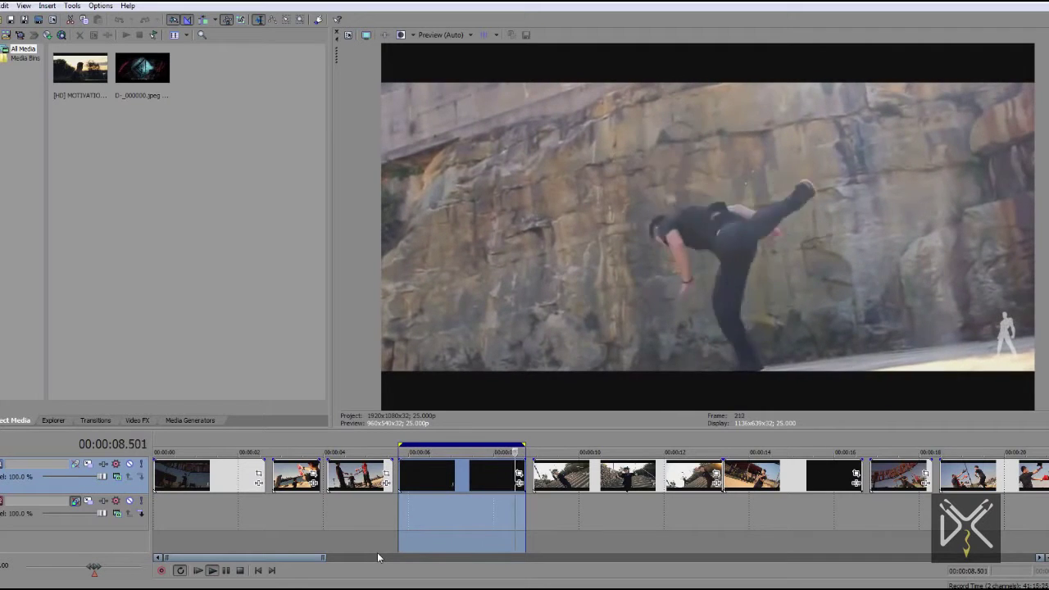
key(space)
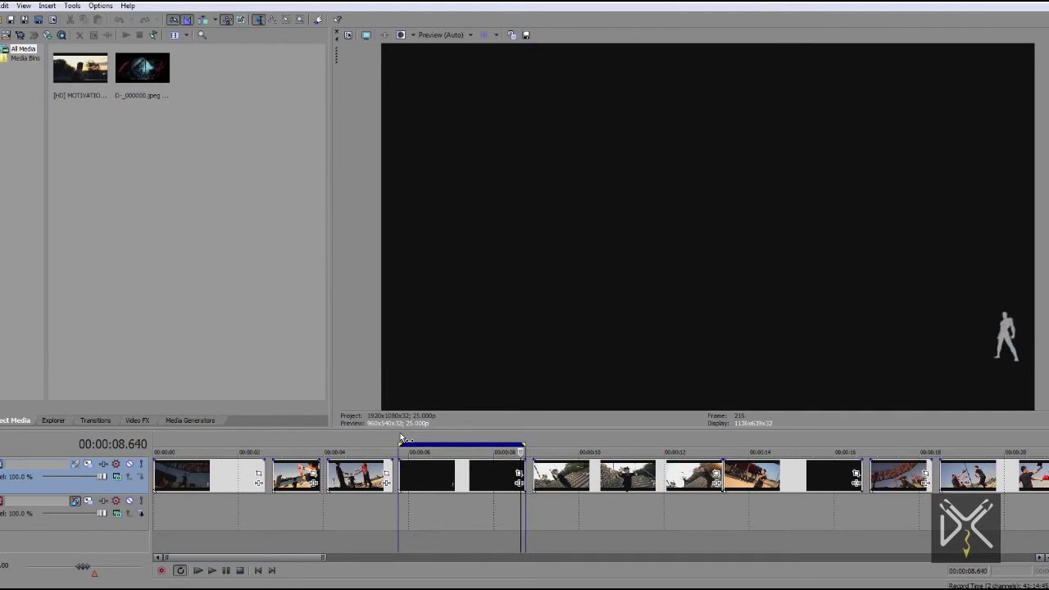
key(Left)
key(Left)
key(Left)
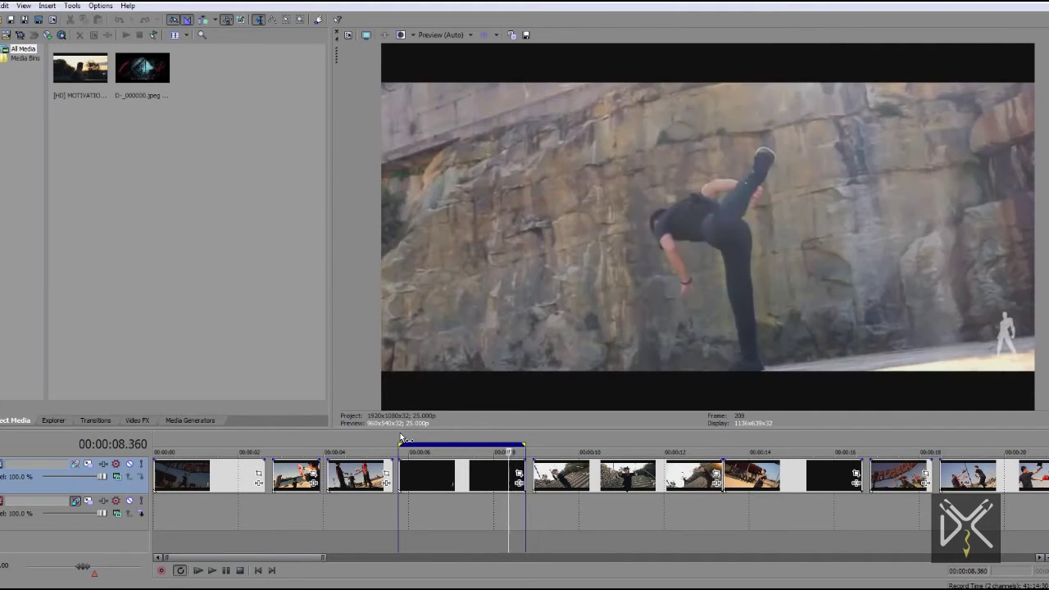
key(j)
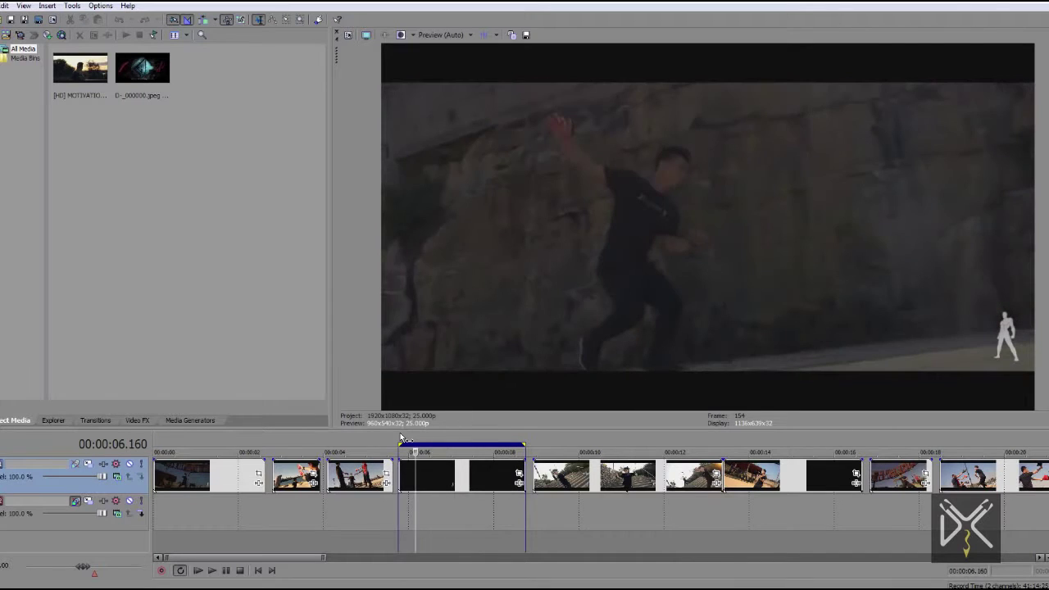
Step: Replay the kick clip from just before its start, then undock and close the Video Preview window
key(Up)
key(Up)
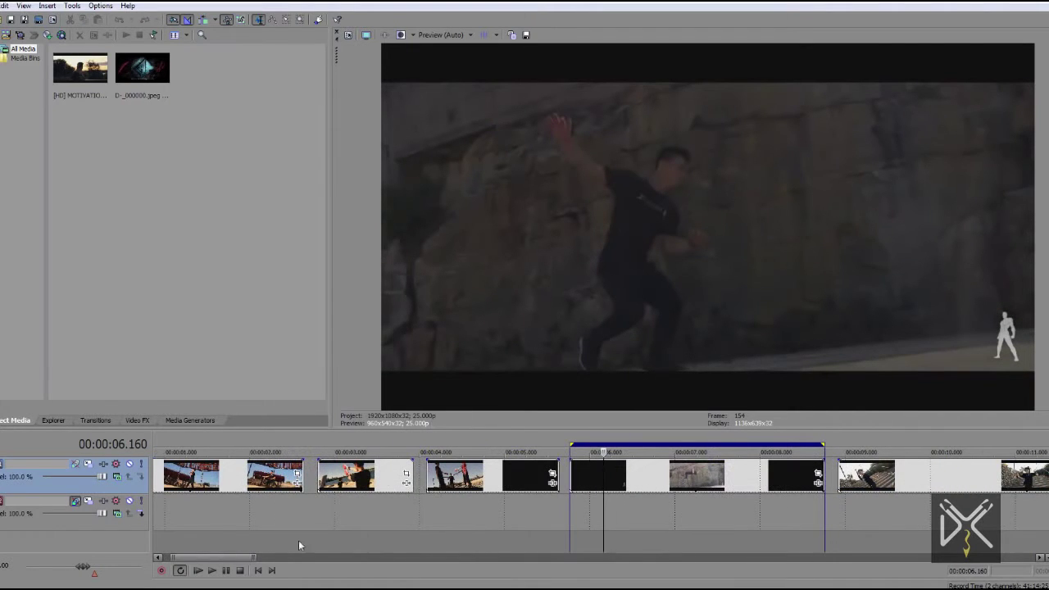
drag(227, 558, 242, 558)
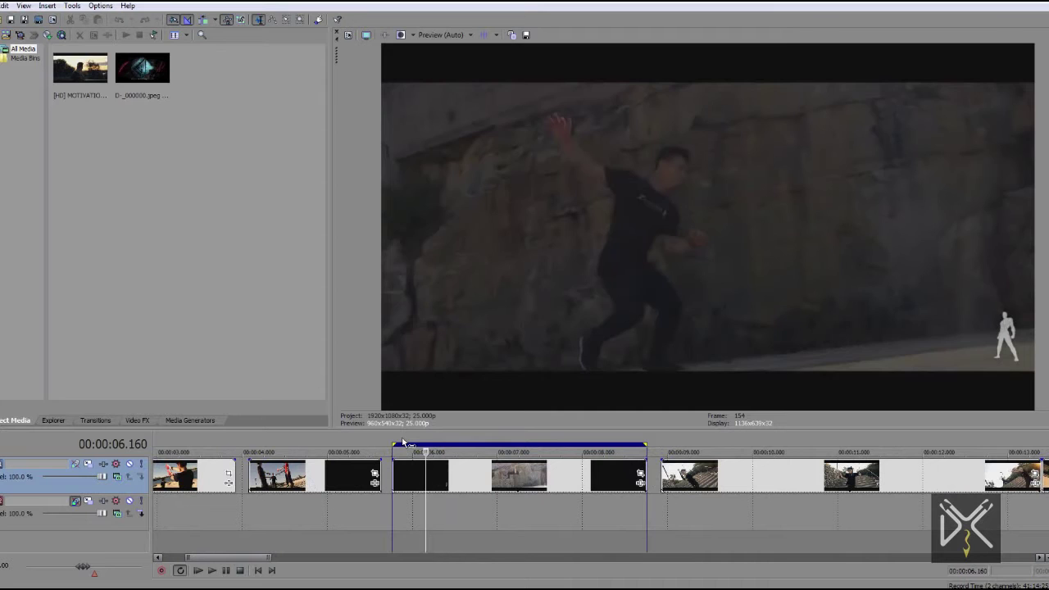
click(403, 442)
key(space)
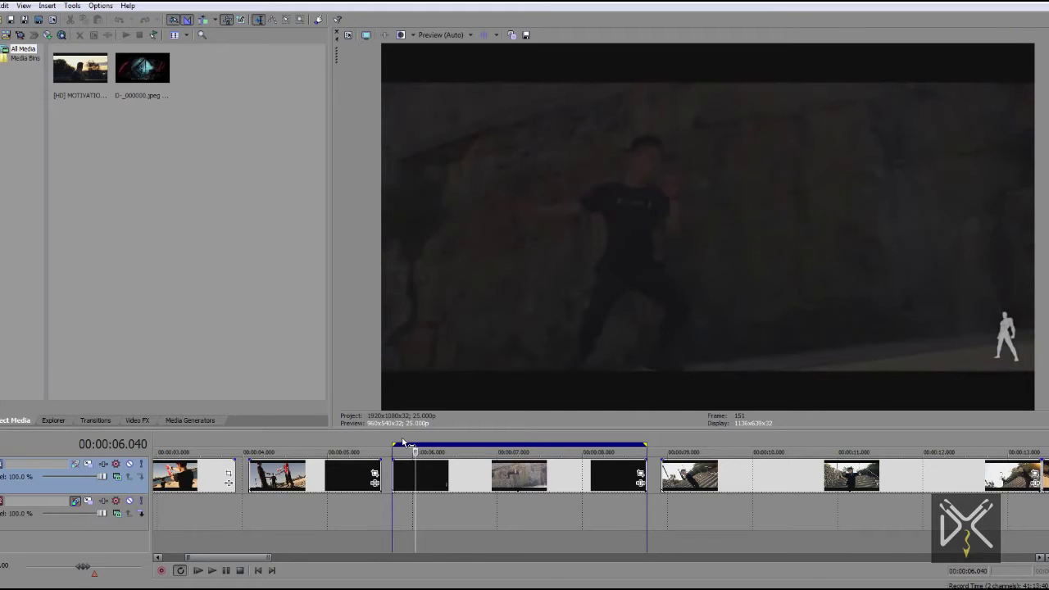
drag(336, 56, 1048, 245)
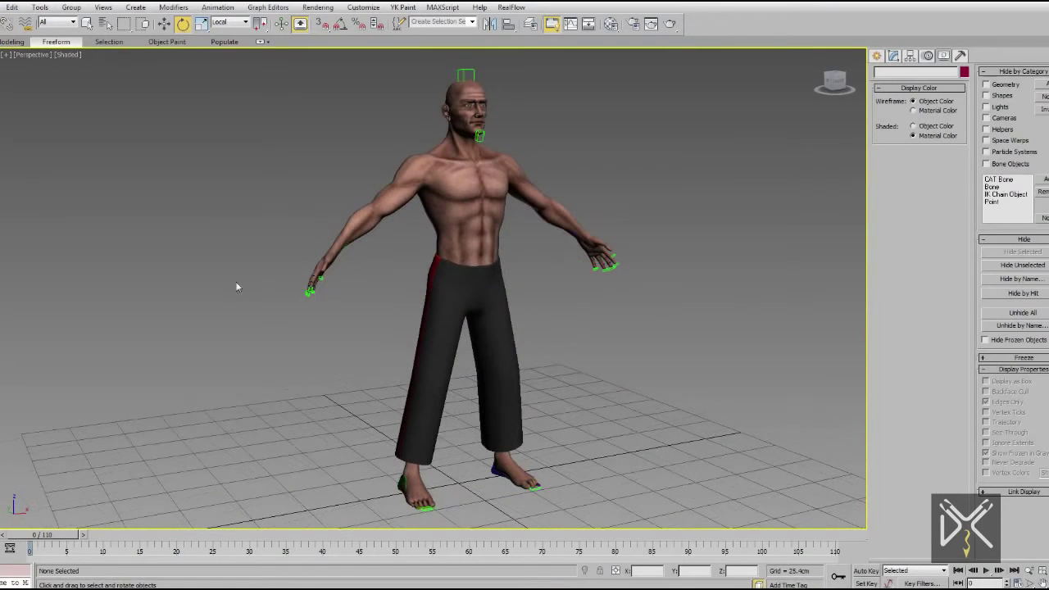
Step: Freeze the Man Body layer and select the entire biped rig
click(141, 144)
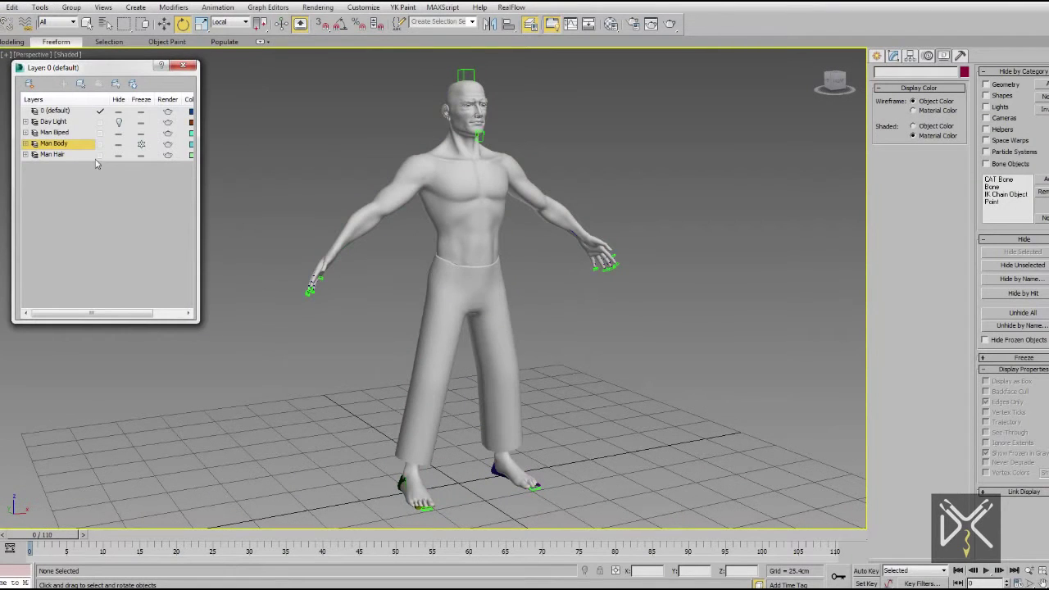
click(626, 390)
scroll(426, 329, up, 2)
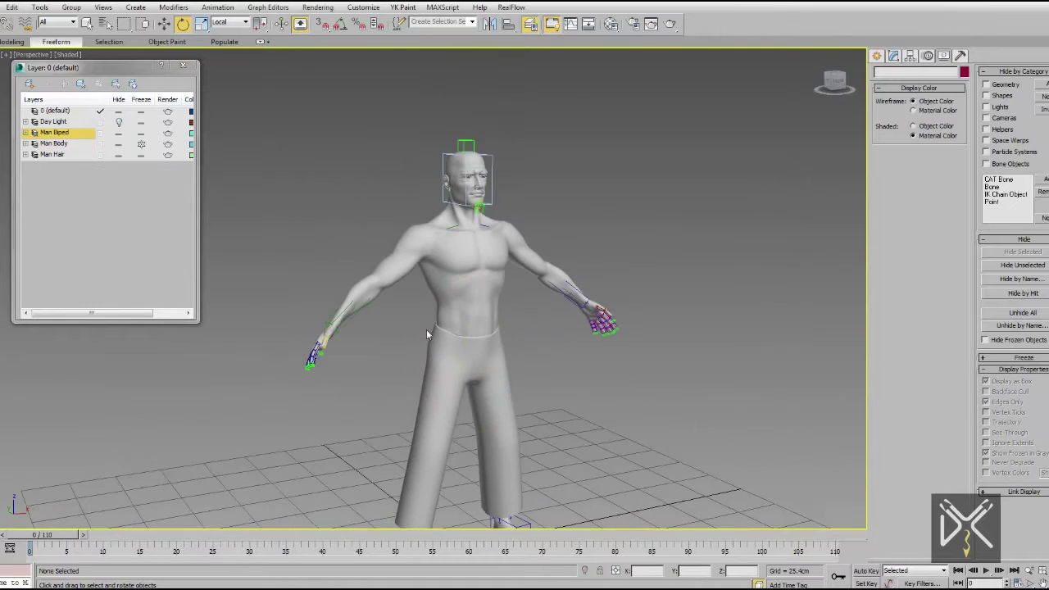
scroll(467, 335, up, 5)
scroll(467, 334, down, 5)
drag(551, 267, 262, 288)
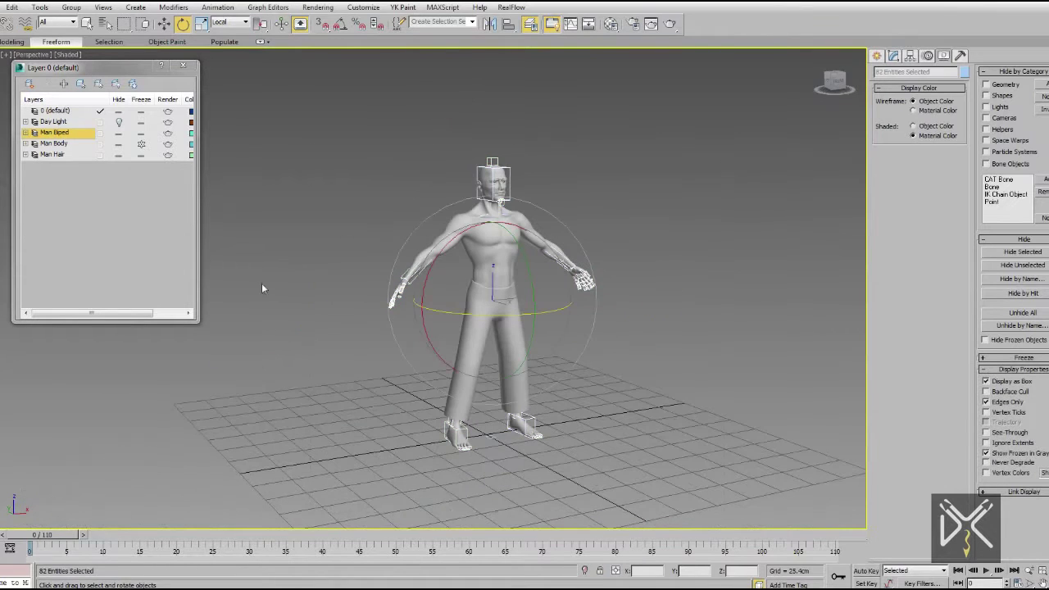
Step: Turn on Auto Key in the Motion panel and select the biped's centre of mass
click(929, 56)
key(n)
click(883, 247)
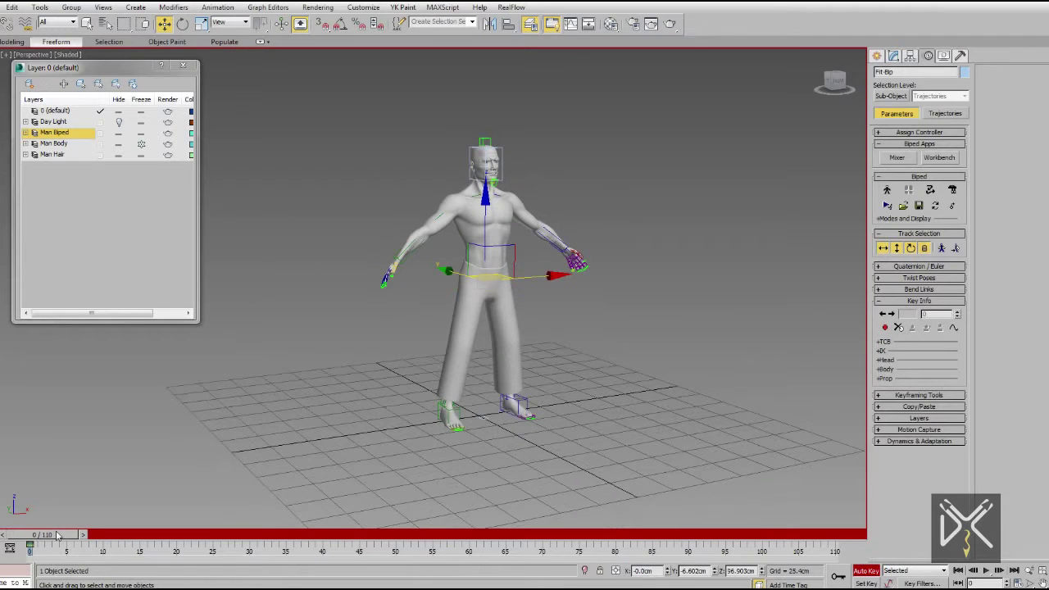
Step: Set a planted key on the biped's left foot and pick its pivot
scroll(491, 368, up, 4)
click(485, 420)
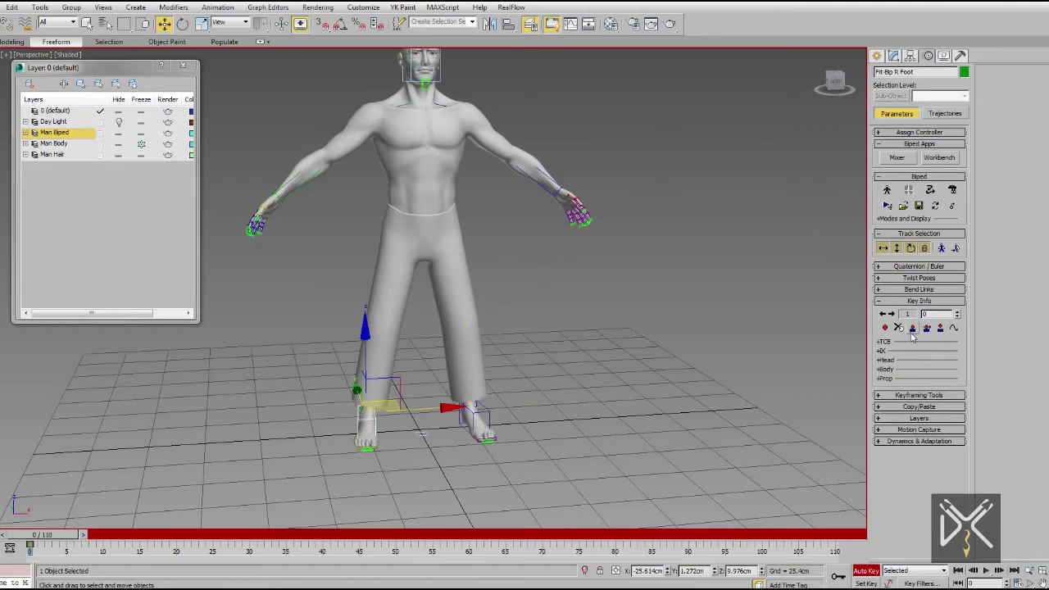
click(882, 341)
click(882, 341)
click(881, 351)
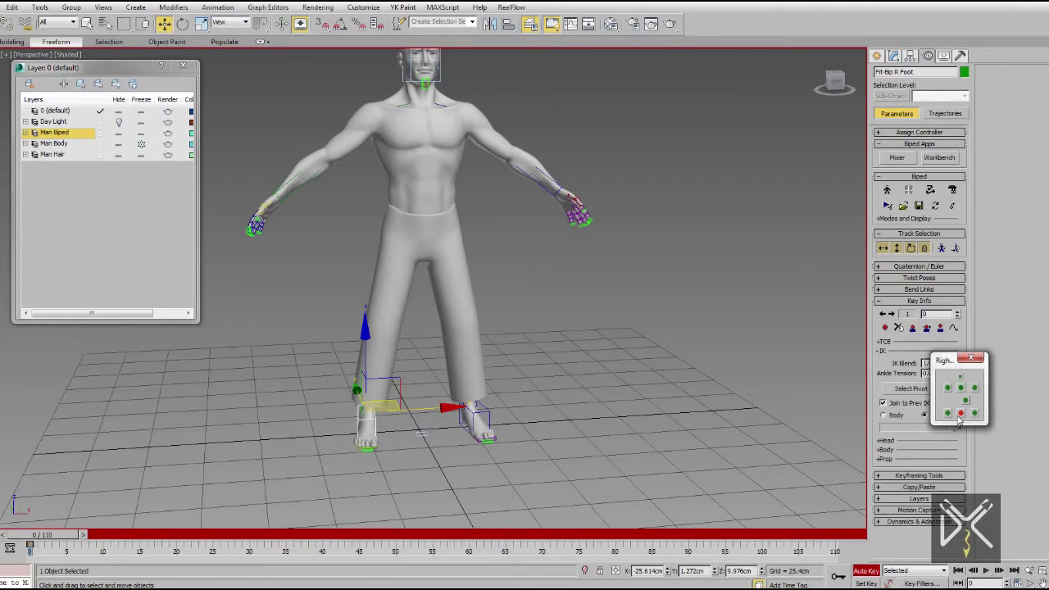
click(970, 358)
mouse_move(438, 283)
middle_down()
mouse_move(469, 340)
mouse_move(380, 317)
middle_up()
Step: Twist the body with the centre of mass and adjust the right calf
click(882, 248)
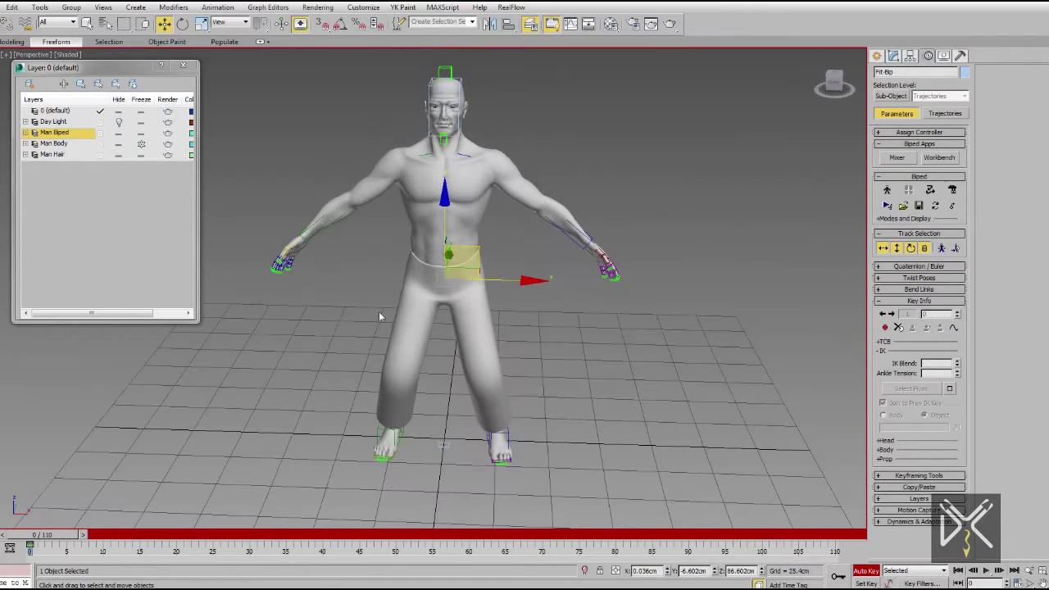
drag(490, 313, 528, 308)
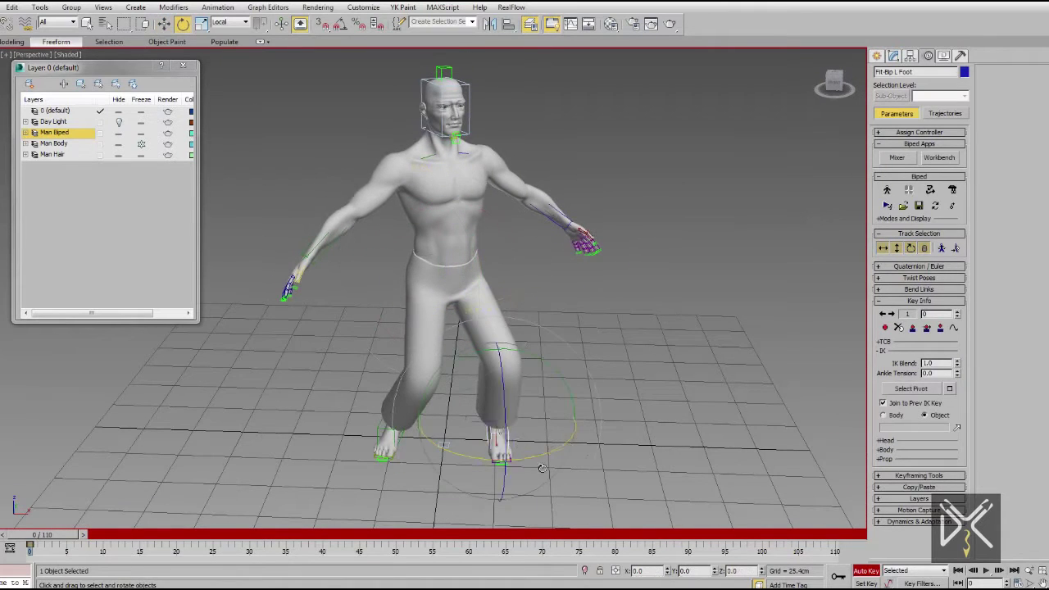
click(439, 445)
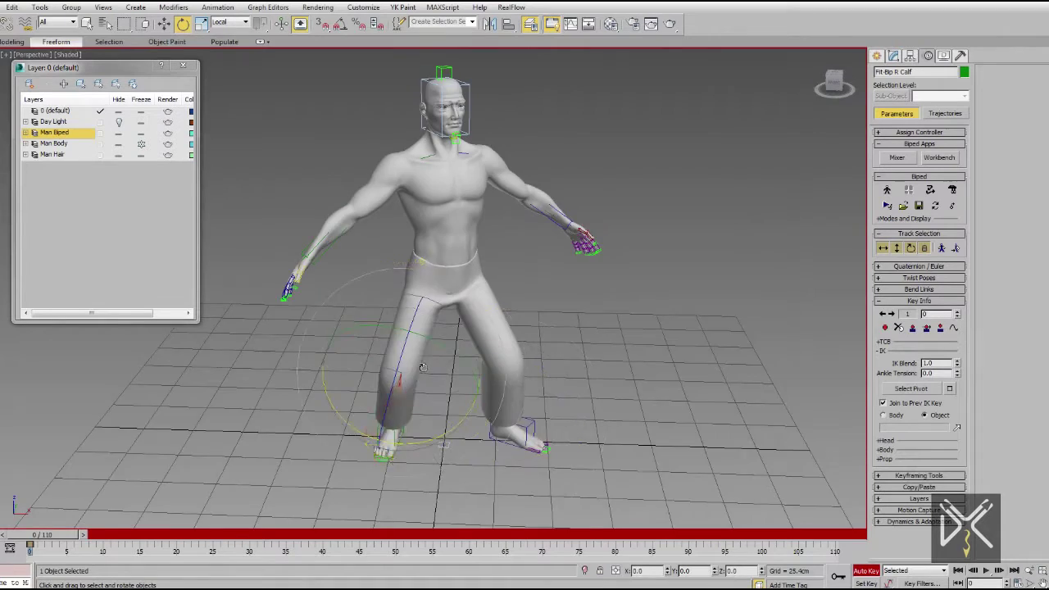
alt+middle_drag(423, 367, 459, 328)
scroll(459, 328, up, 3)
click(482, 256)
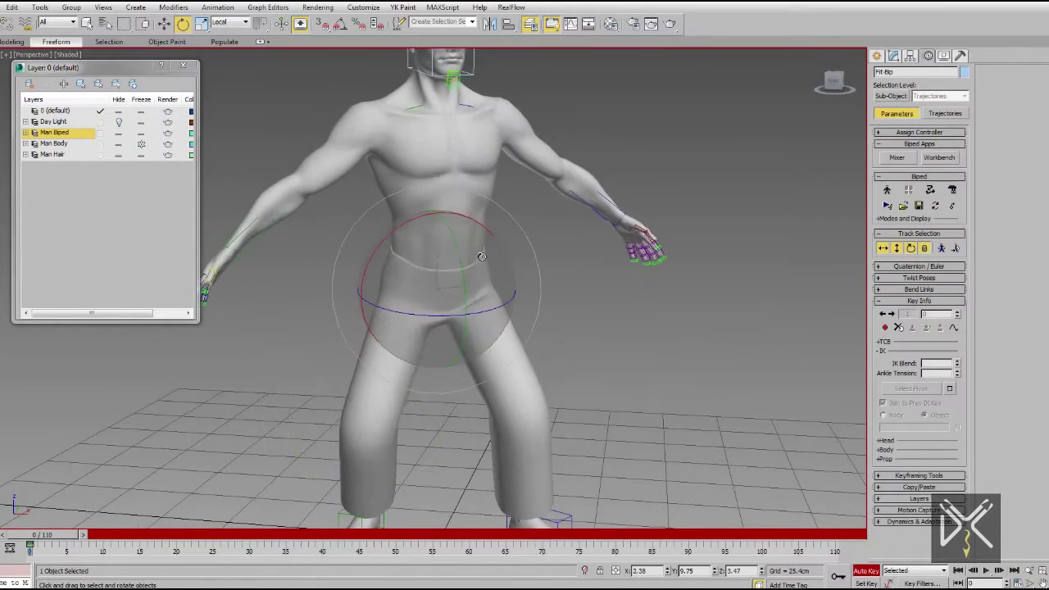
alt+middle_drag(482, 257, 458, 243)
Step: Turn the head to the side and bend the right forearm downward
key(F3)
click(457, 243)
scroll(467, 213, up, 1)
scroll(473, 193, up, 2)
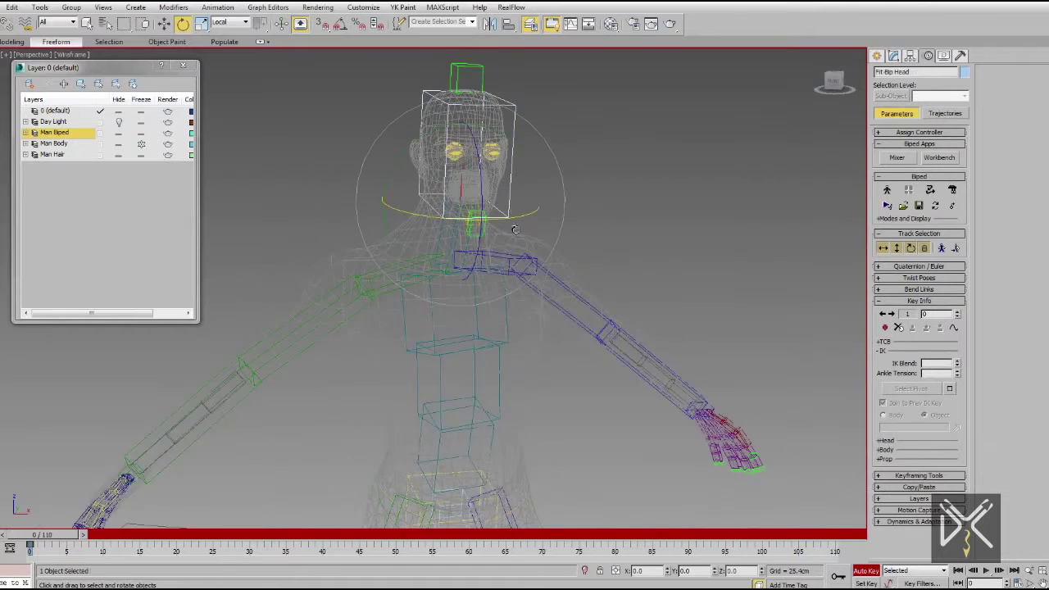
key(F3)
drag(515, 230, 529, 231)
alt+middle_drag(528, 231, 325, 339)
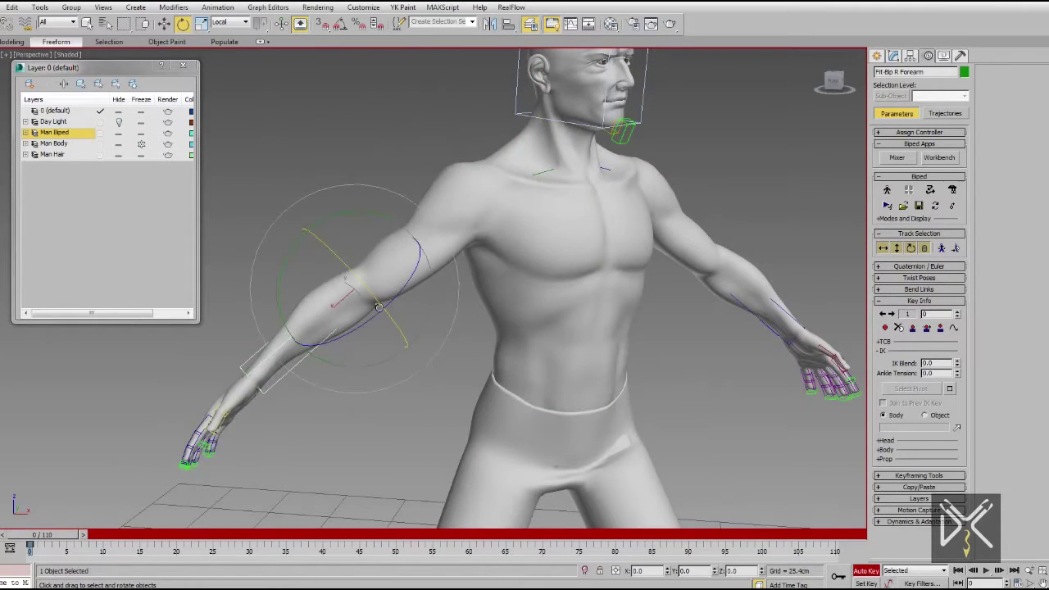
drag(379, 307, 377, 361)
alt+middle_drag(377, 361, 289, 363)
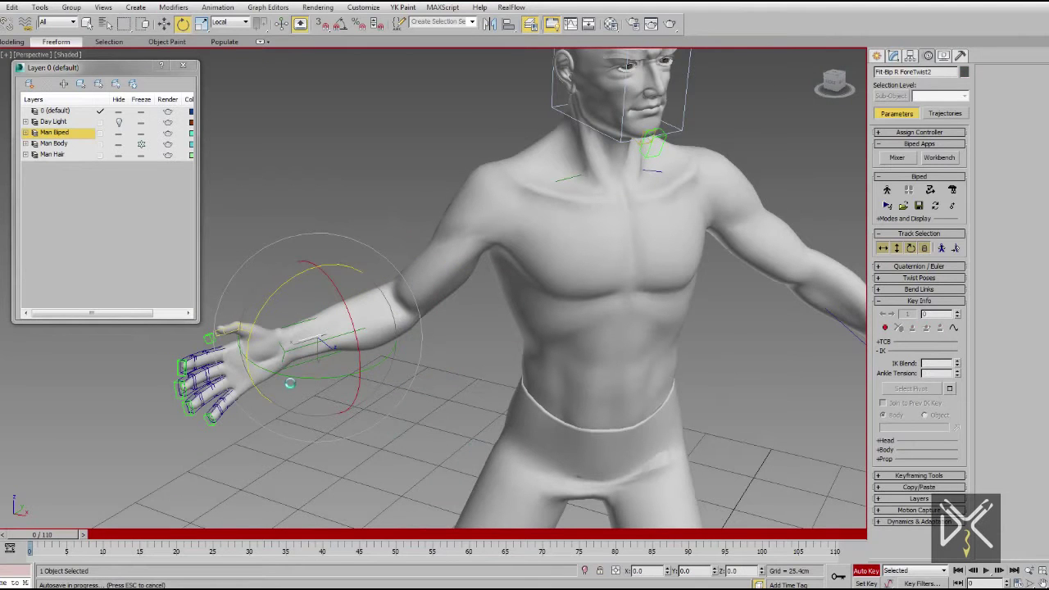
Step: Raise the right hand upward and set the transform reference to Screen
click(217, 369)
alt+middle_drag(218, 369, 297, 295)
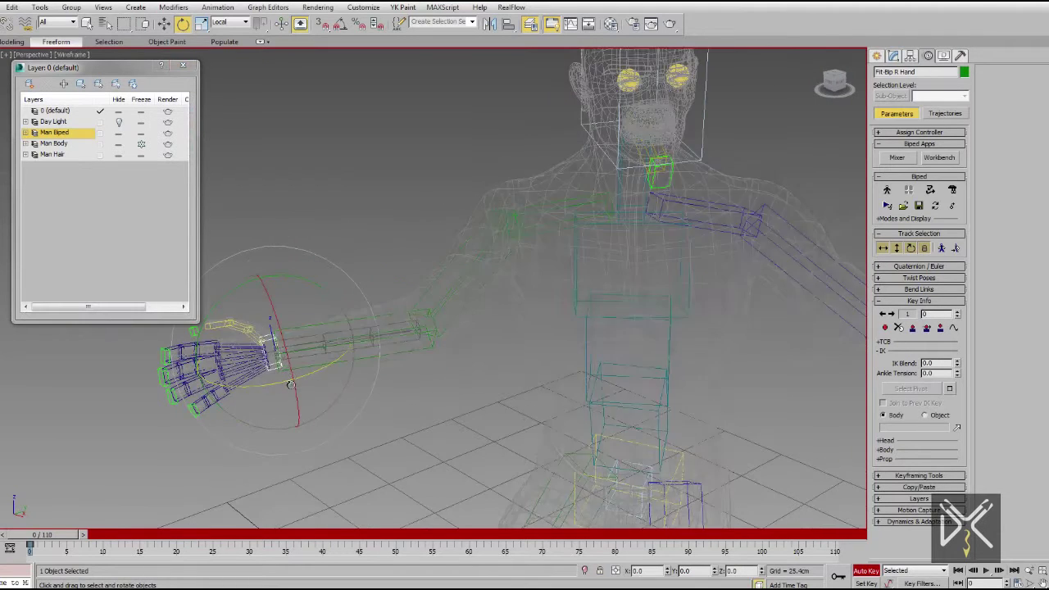
drag(308, 325, 251, 79)
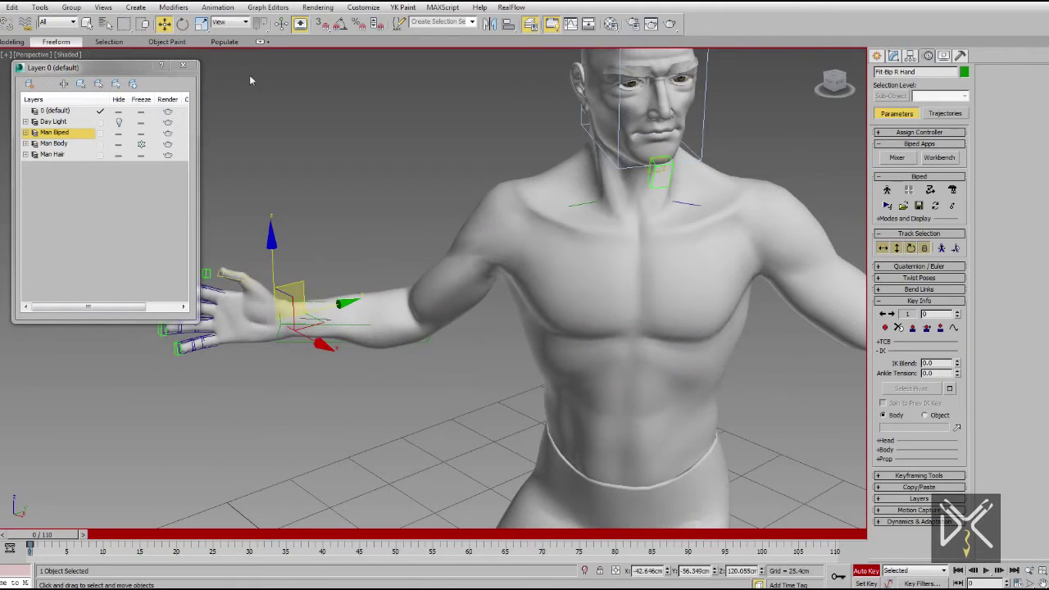
click(243, 57)
alt+middle_drag(311, 227, 498, 304)
Step: Lift the left hand from the stomach up to the shoulder, then settle it on the chest
click(429, 292)
mouse_move(428, 293)
alt+middle_down()
mouse_move(519, 237)
mouse_move(459, 224)
mouse_move(568, 262)
alt+middle_up()
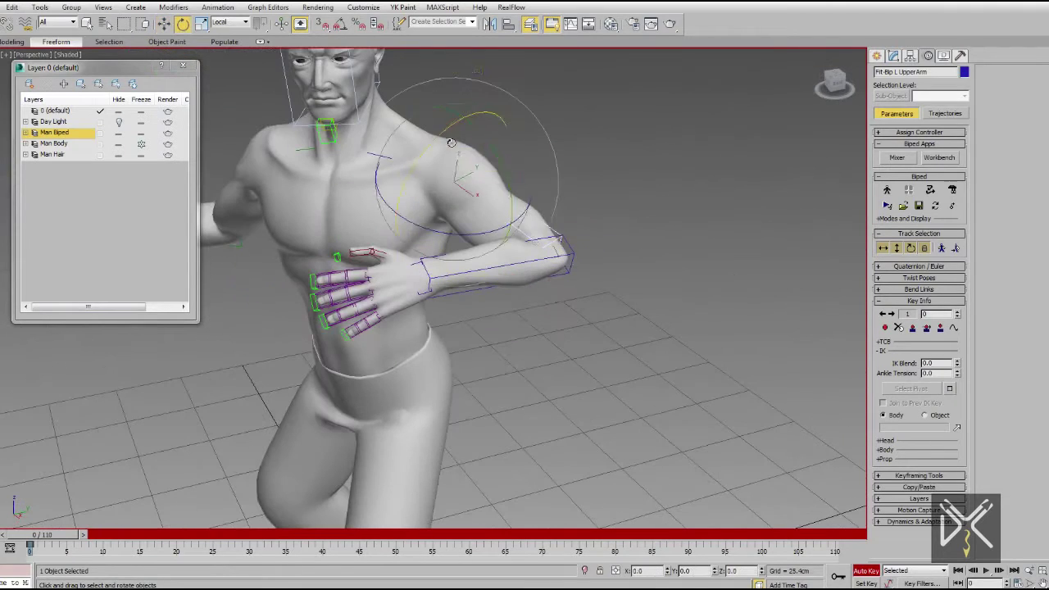
drag(450, 143, 492, 115)
alt+middle_drag(492, 114, 601, 164)
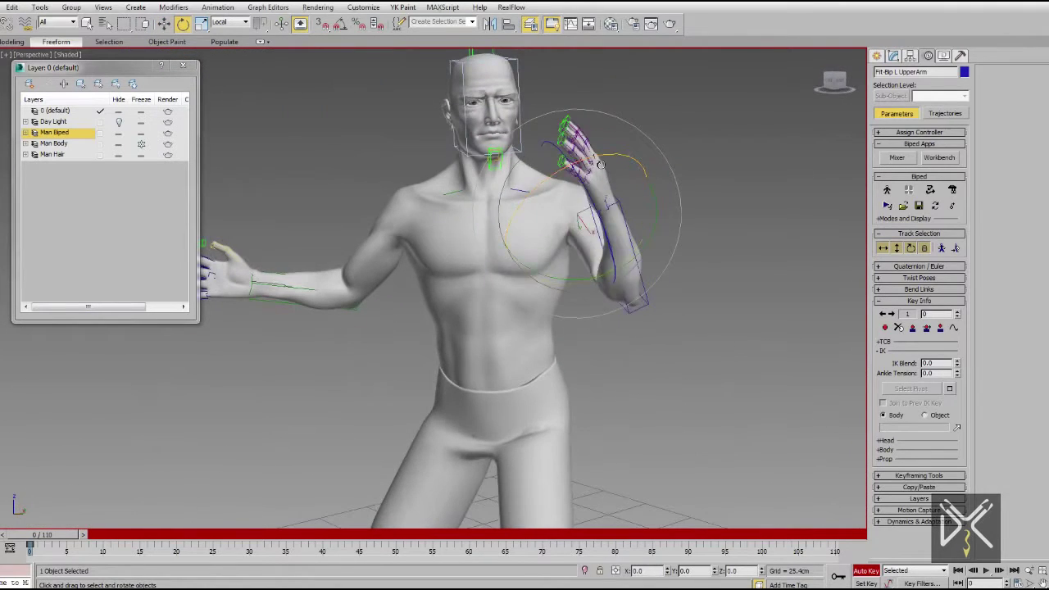
drag(601, 164, 578, 250)
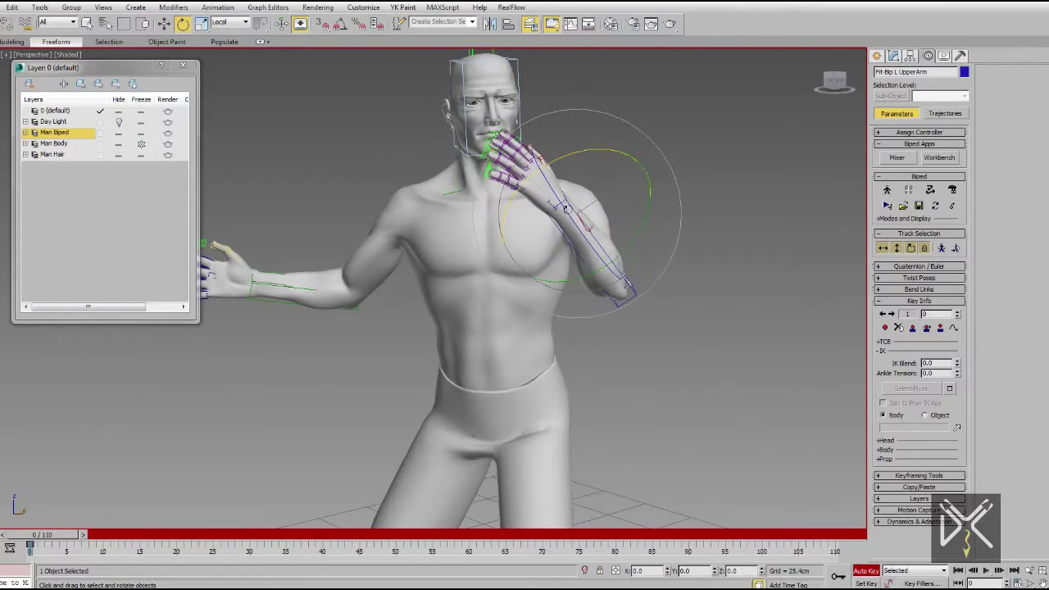
Step: Select the left and then right hand and reframe the view to check the guard
click(583, 217)
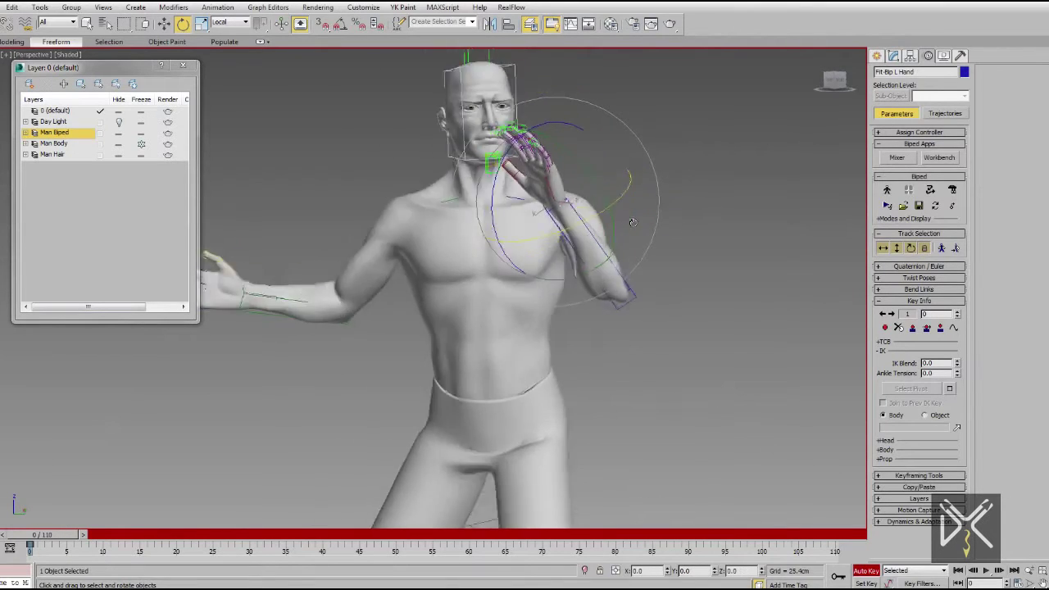
scroll(630, 217, down, 3)
scroll(618, 279, up, 2)
scroll(500, 268, up, 2)
alt+middle_drag(500, 268, 506, 311)
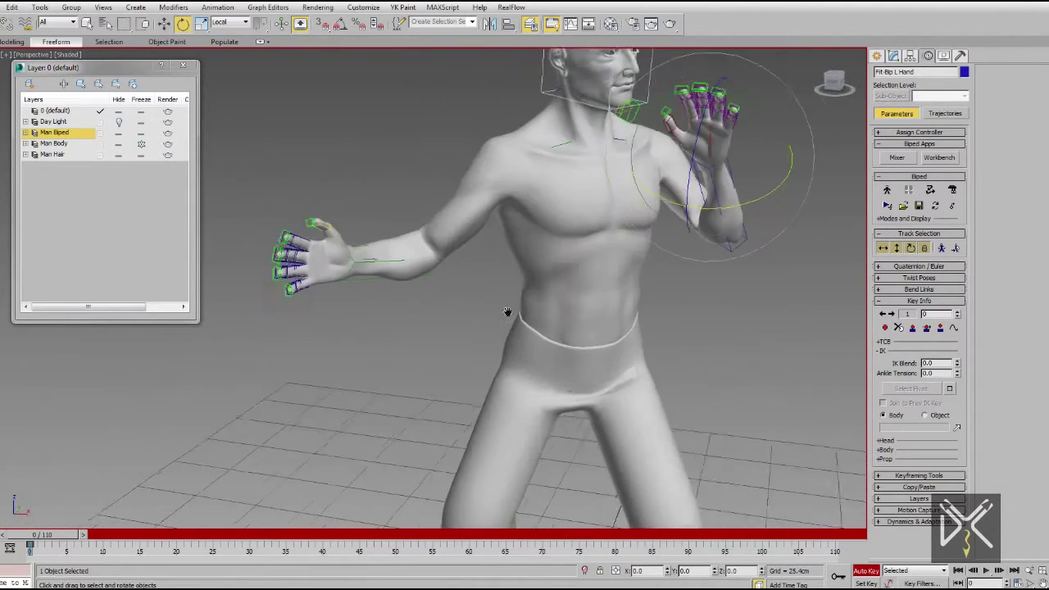
click(328, 245)
scroll(344, 254, up, 2)
key(F3)
click(357, 278)
click(357, 279)
key(F3)
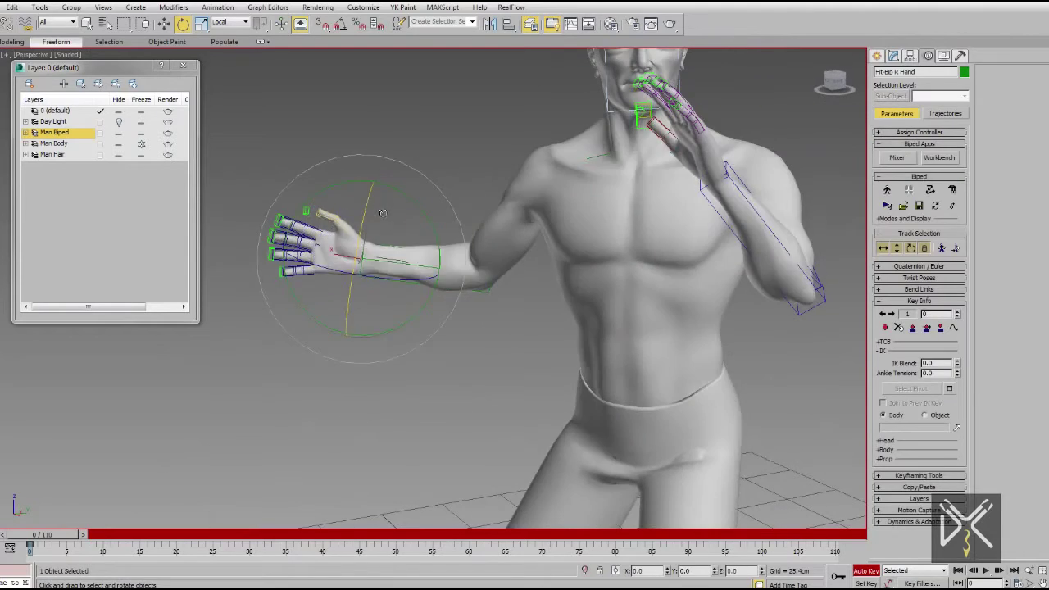
alt+middle_drag(357, 278, 459, 312)
scroll(491, 328, down, 2)
scroll(519, 349, up, 1)
alt+middle_drag(519, 349, 486, 347)
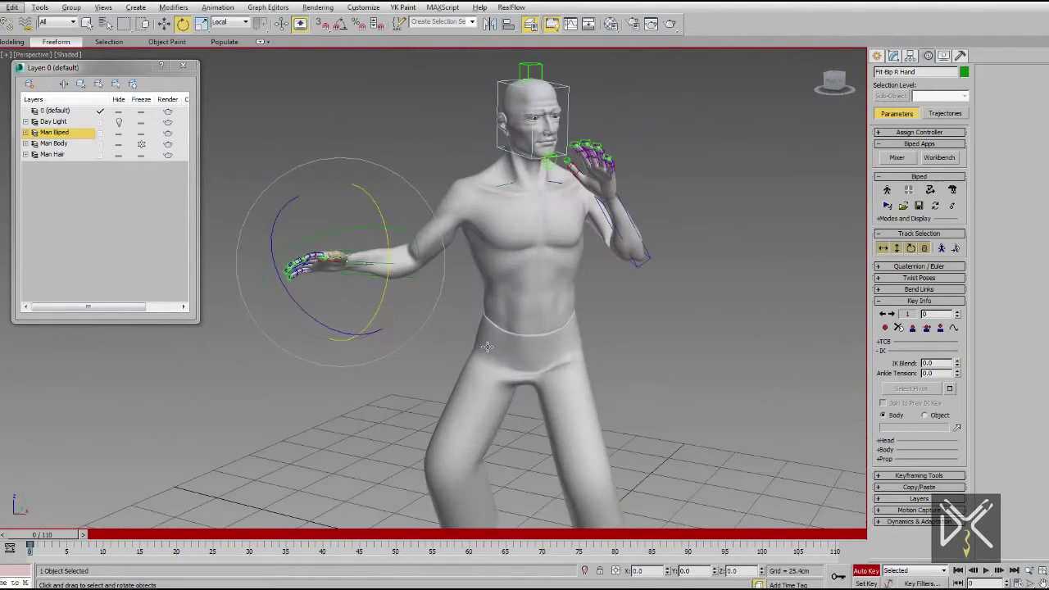
scroll(496, 267, up, 2)
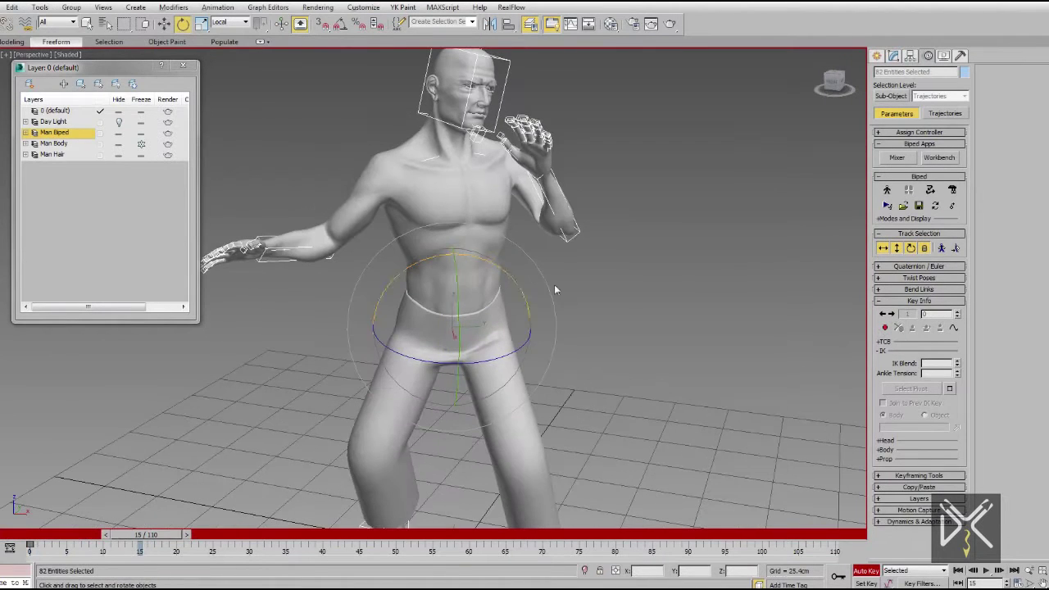
Step: Turn the whole body, bend the upper spine forward and tilt the head
click(461, 350)
drag(484, 311, 487, 307)
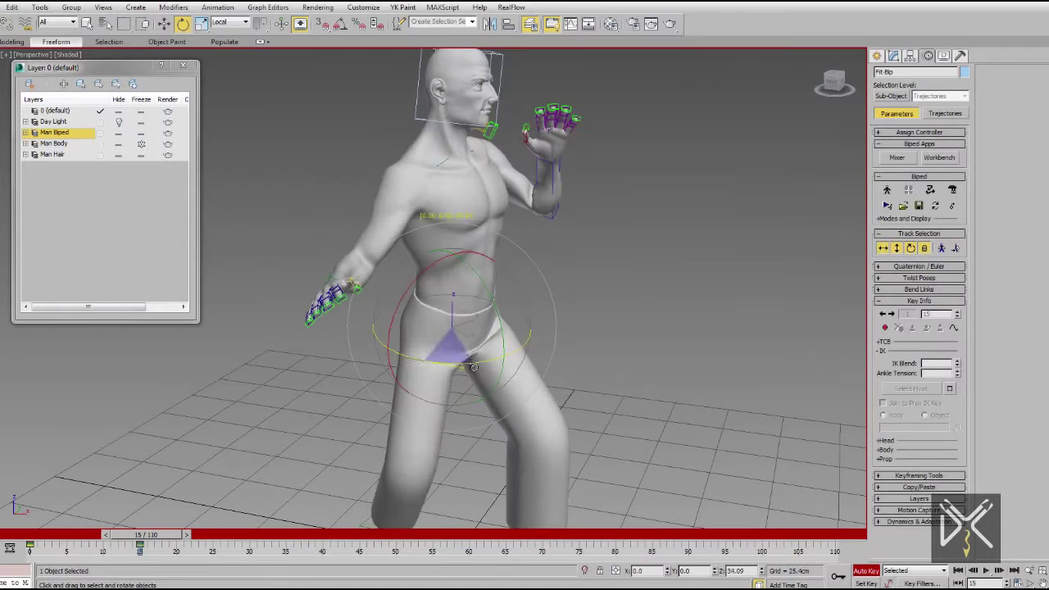
key(F3)
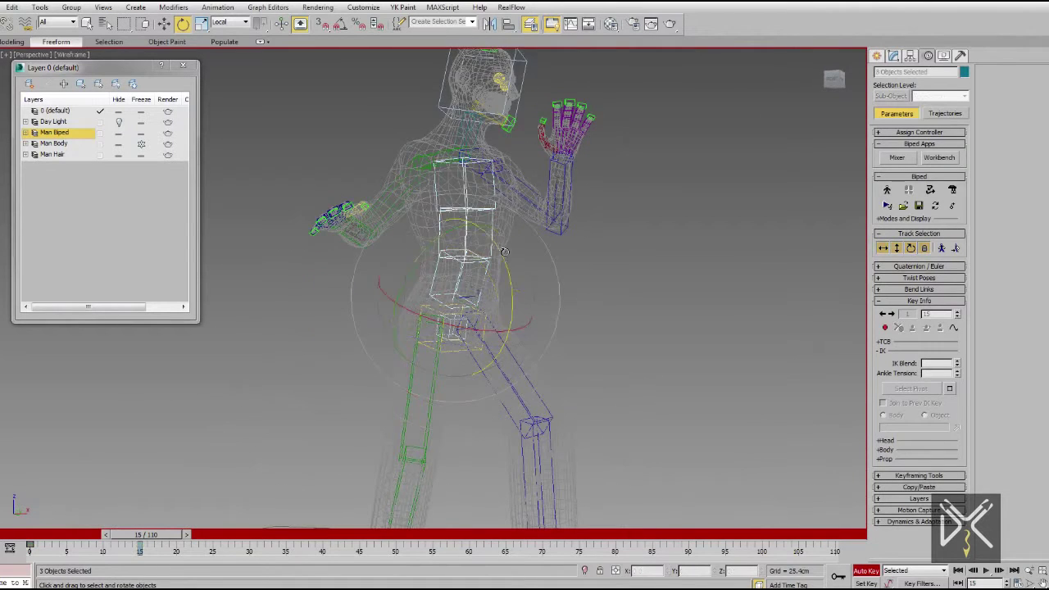
drag(504, 251, 515, 269)
alt+middle_drag(573, 81, 533, 164)
click(508, 90)
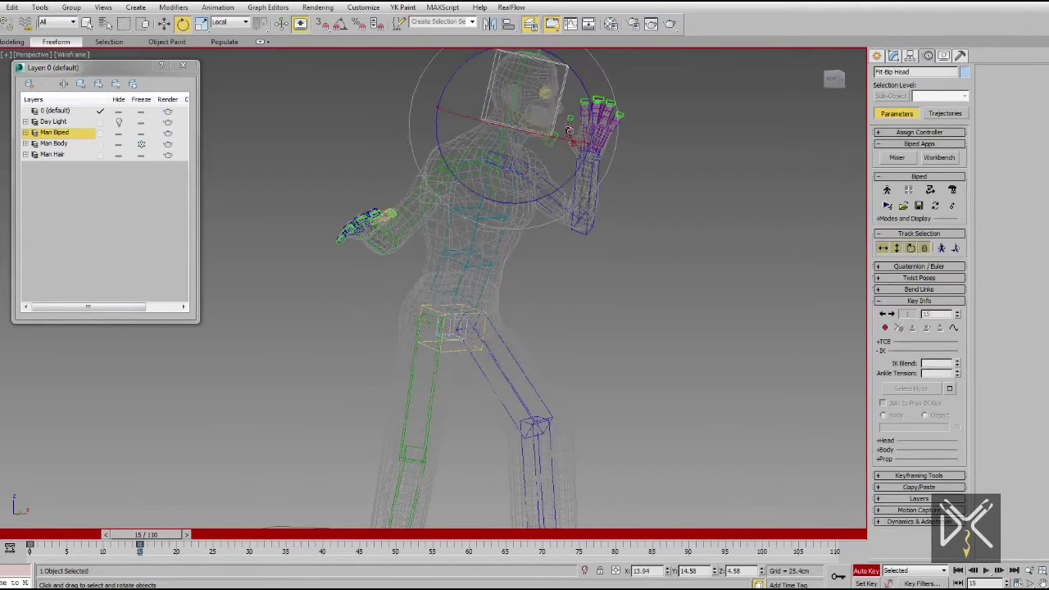
key(F3)
alt+middle_drag(508, 205, 450, 285)
Step: Rotate the left arm down toward the hip and turn the left hand
click(524, 209)
drag(565, 164, 590, 238)
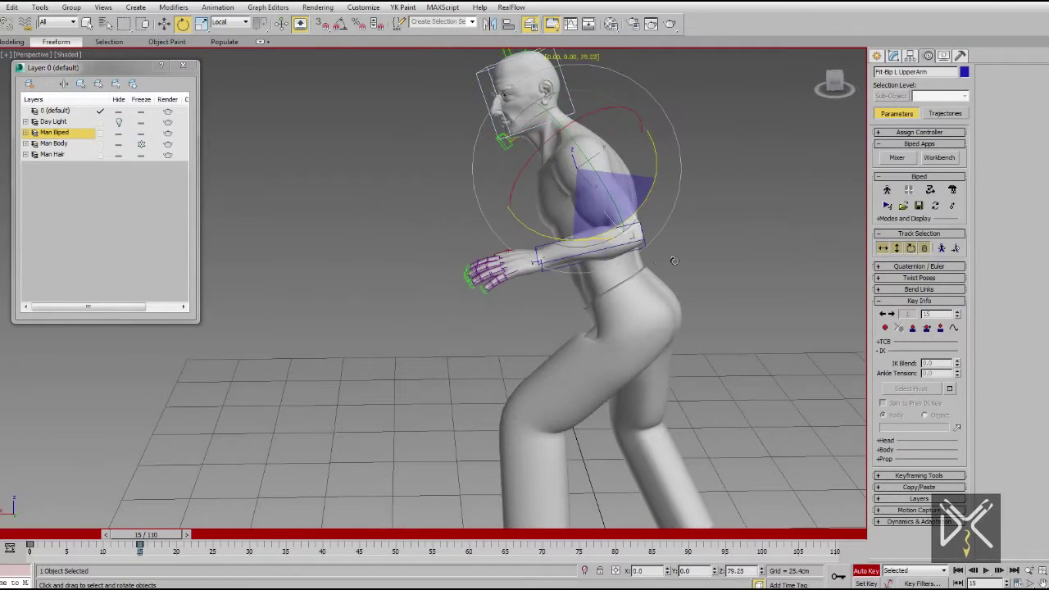
alt+middle_drag(590, 238, 574, 311)
click(578, 291)
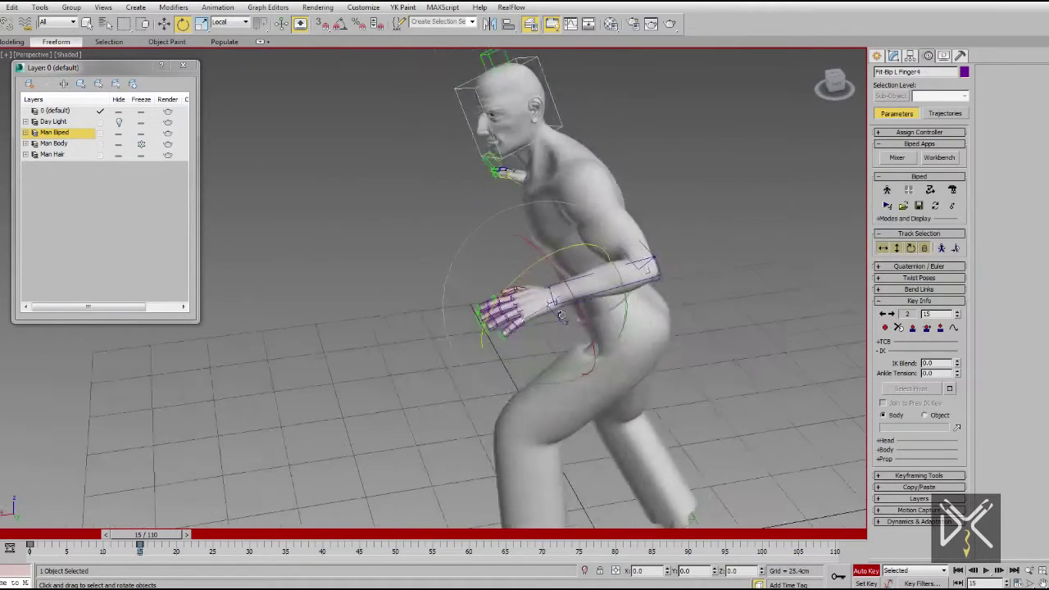
scroll(573, 312, up, 3)
drag(578, 278, 596, 350)
scroll(500, 250, down, 3)
mouse_move(596, 350)
alt+middle_down()
mouse_move(500, 249)
mouse_move(508, 246)
alt+middle_up()
Step: Raise the right upper arm above the head and bend the forearm over it
click(513, 251)
drag(513, 250, 524, 188)
mouse_move(524, 189)
alt+middle_down()
mouse_move(572, 200)
mouse_move(492, 250)
alt+middle_up()
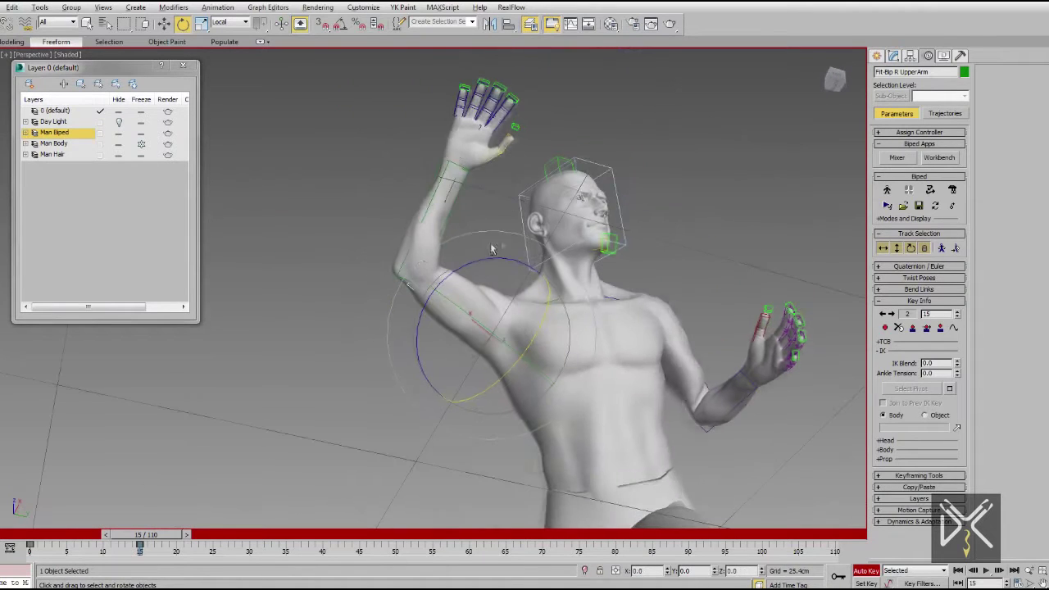
click(416, 187)
alt+middle_drag(415, 187, 413, 178)
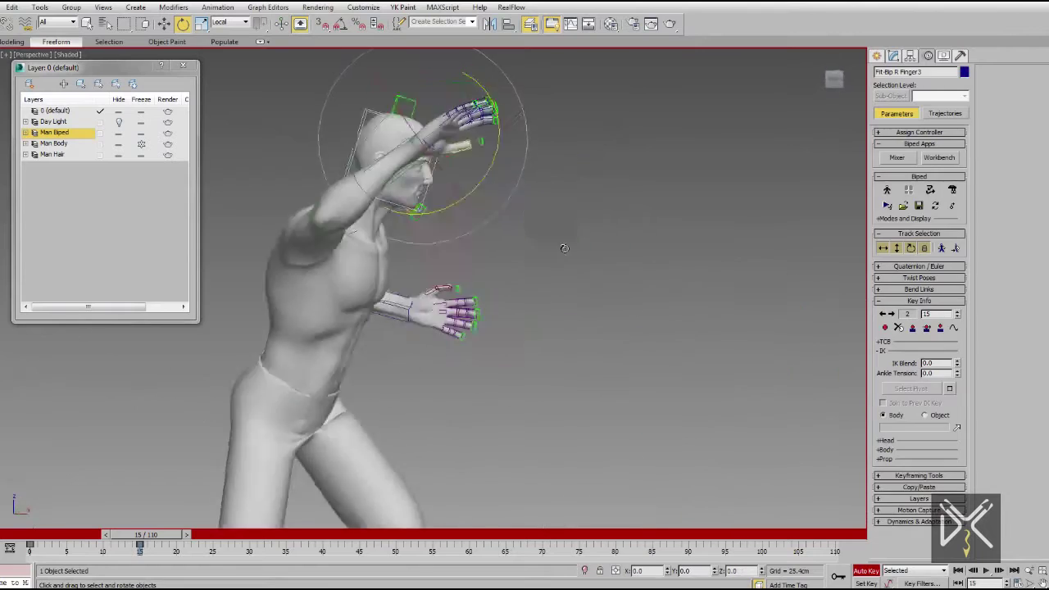
alt+middle_drag(463, 252, 423, 283)
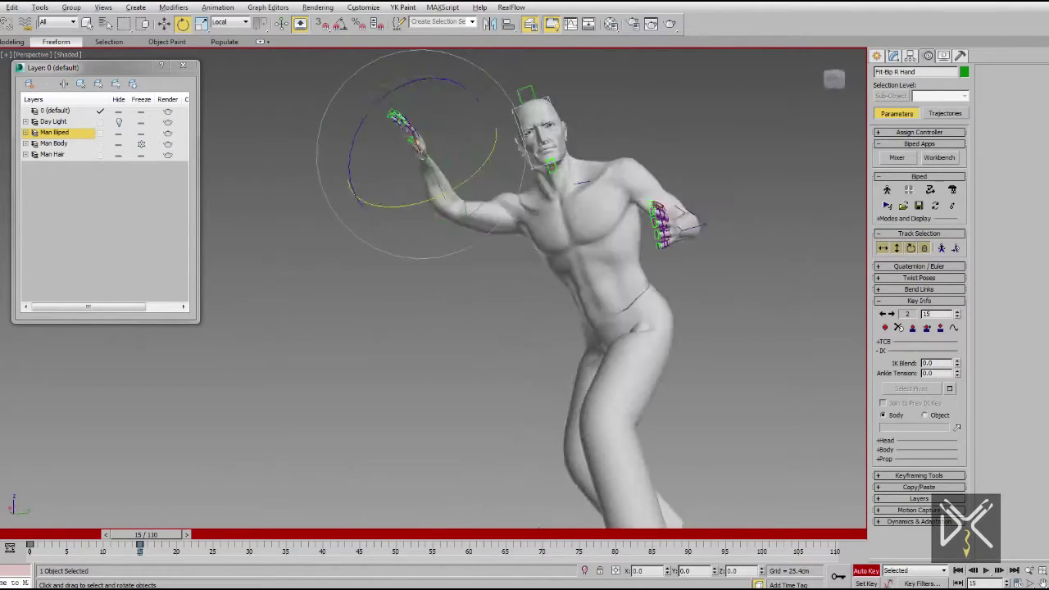
Step: Rotate the right foot and move it up off the ground
key(F3)
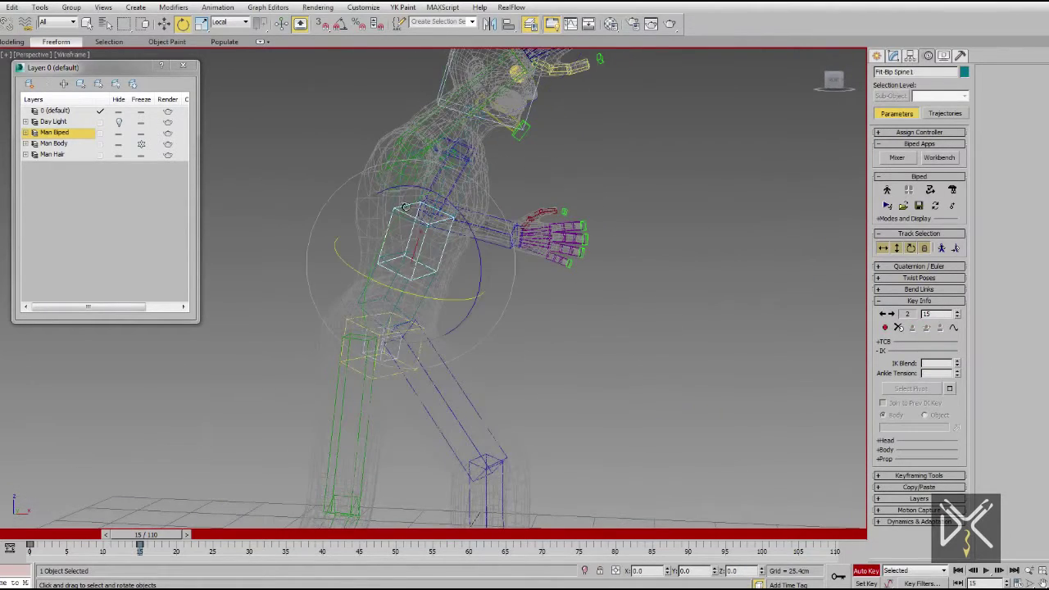
key(F3)
scroll(552, 344, down, 5)
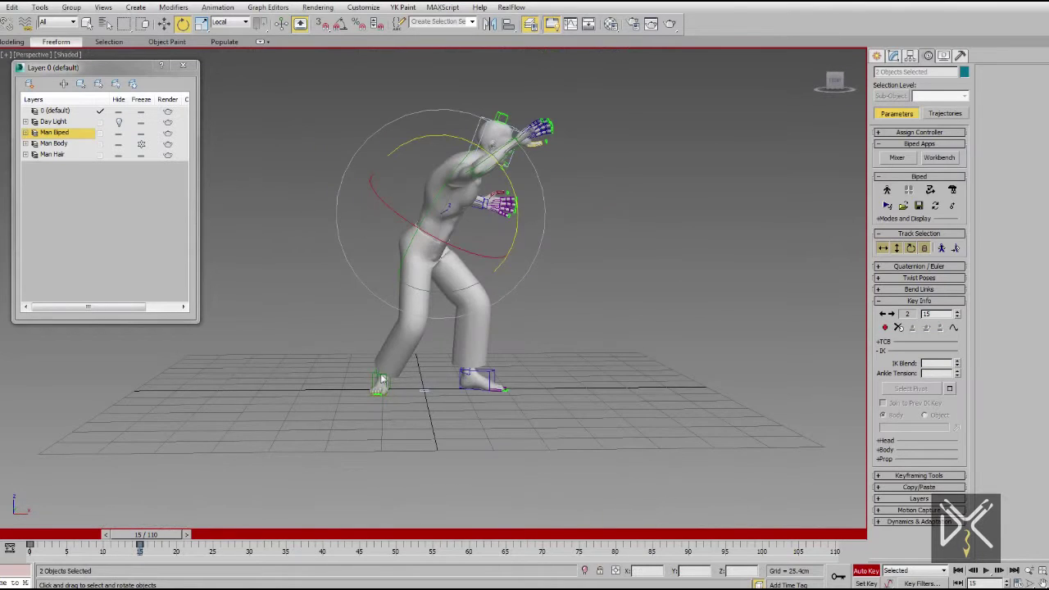
scroll(381, 379, up, 5)
mouse_move(353, 394)
mouse_down()
mouse_move(406, 366)
mouse_move(417, 293)
mouse_up()
key(w)
alt+middle_drag(417, 293, 459, 311)
scroll(459, 311, down, 5)
click(393, 235)
Step: Raise the right shoulder by moving the right collarbone
scroll(469, 269, up, 2)
alt+middle_drag(469, 269, 540, 166)
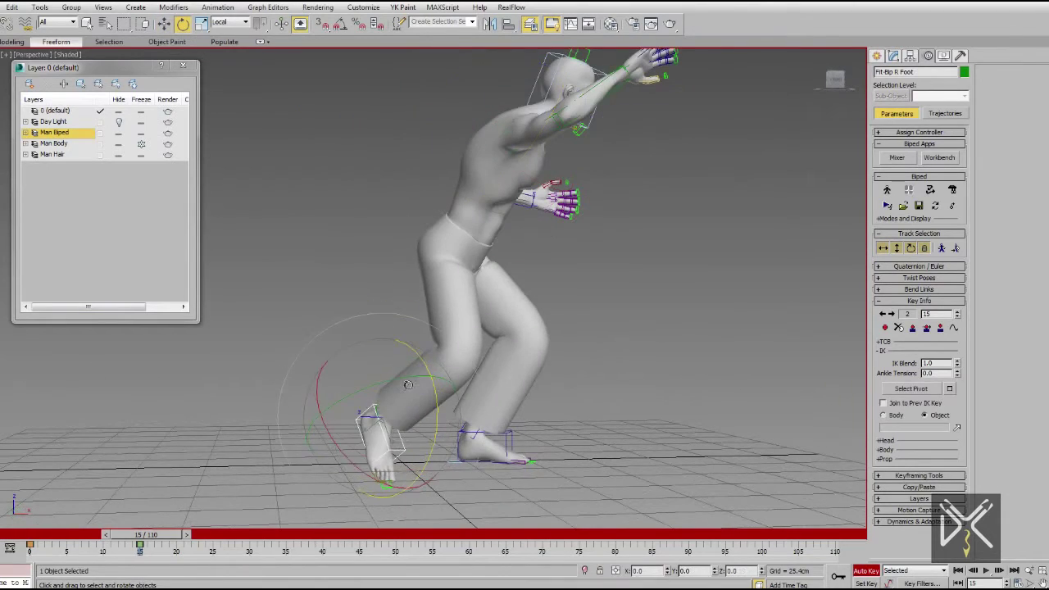
key(w)
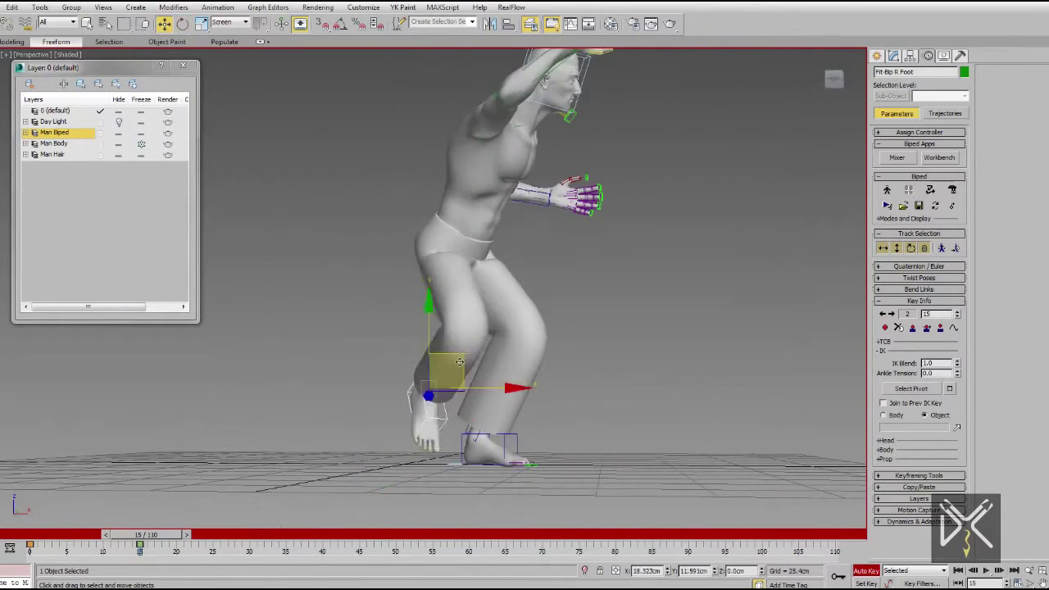
alt+middle_drag(407, 385, 555, 363)
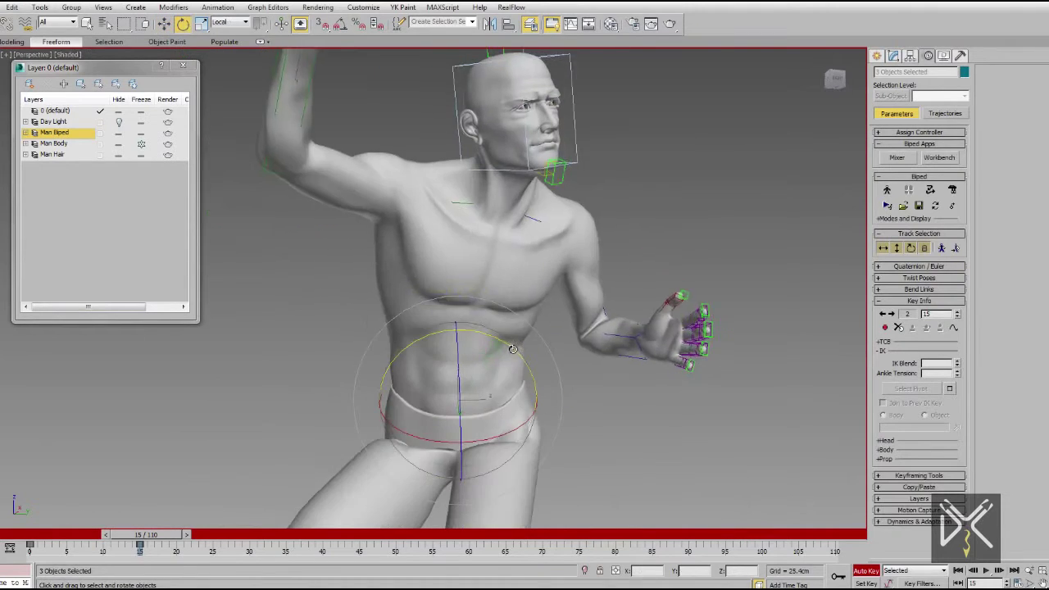
alt+middle_drag(509, 170, 457, 214)
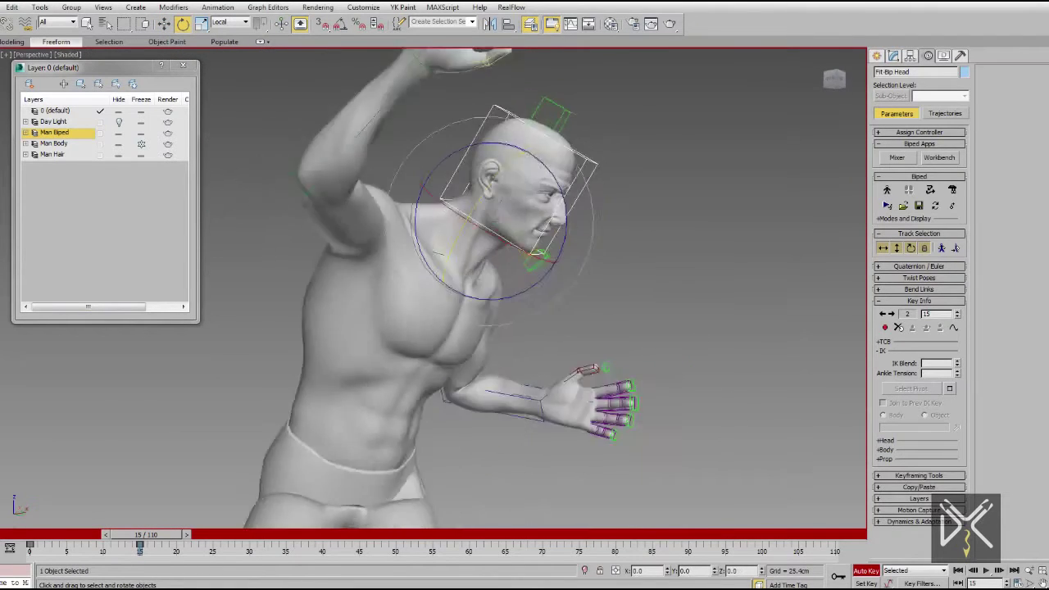
click(596, 277)
drag(648, 246, 679, 234)
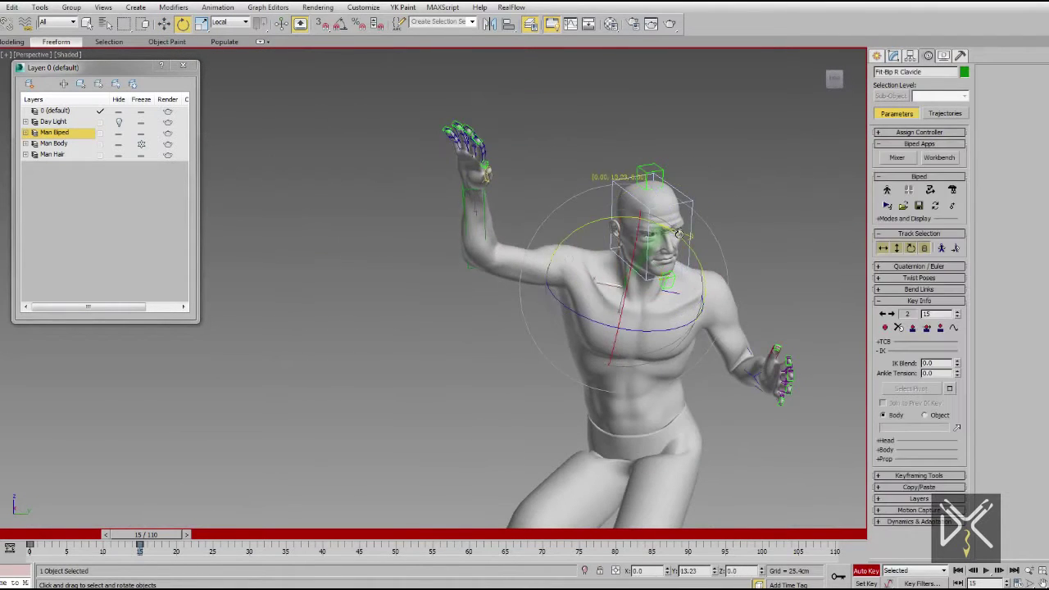
Step: Scrub the timeline from the first frame to preview the motion, then select the centre of mass
alt+middle_drag(519, 266, 500, 204)
alt+middle_drag(495, 167, 459, 246)
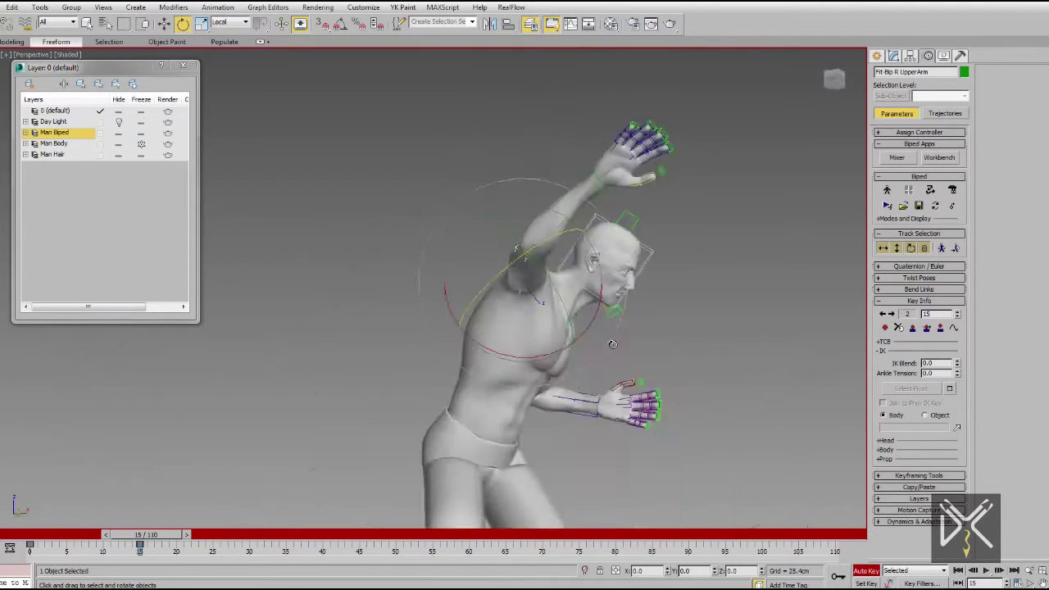
key(Page_Up)
drag(141, 535, 219, 537)
key(Home)
key(e)
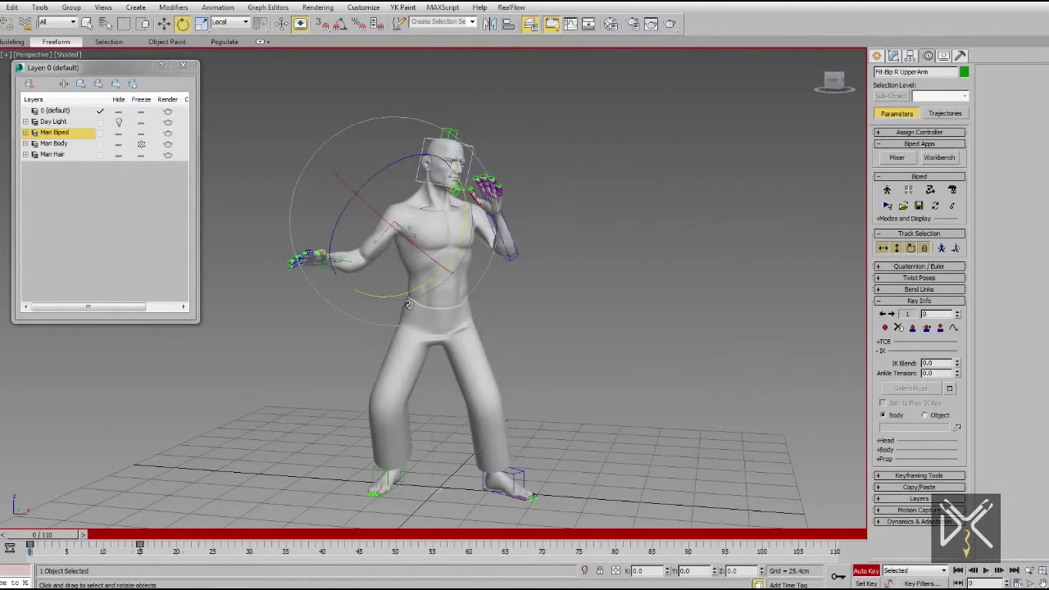
click(882, 247)
mouse_move(387, 328)
alt+middle_down()
mouse_move(499, 318)
mouse_move(609, 347)
alt+middle_up()
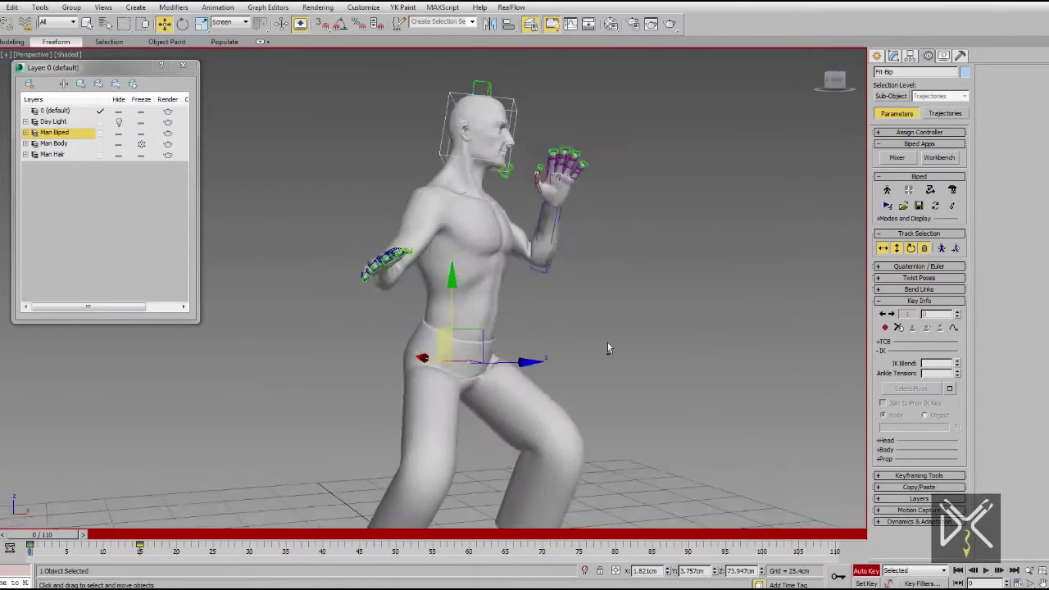
mouse_move(45, 535)
mouse_down()
mouse_move(153, 534)
mouse_move(141, 535)
mouse_up()
Step: Move the centre of mass down into a lower crouch and scrub to check it
key(w)
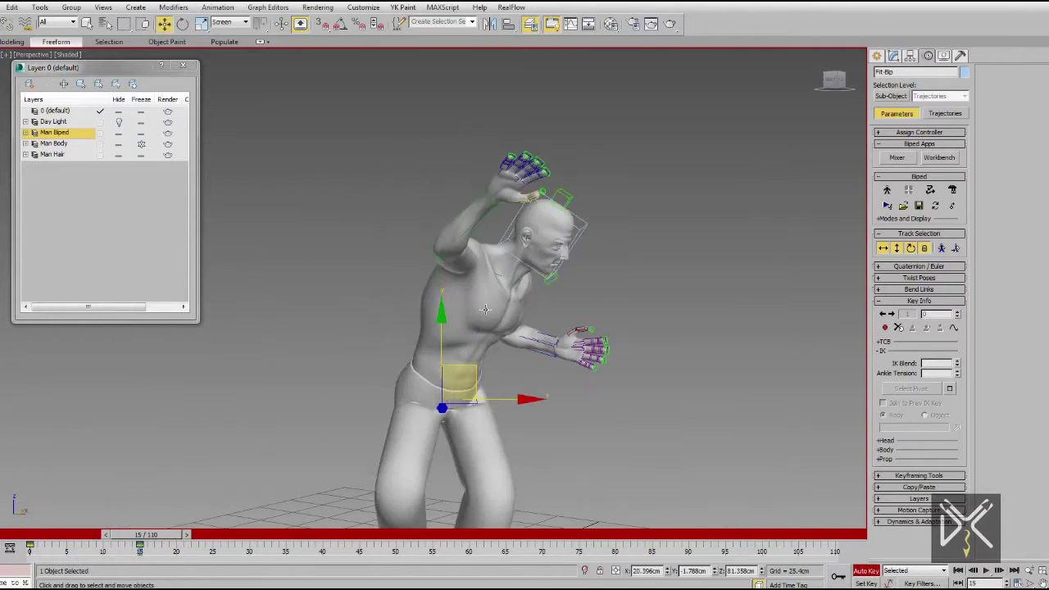
scroll(458, 328, up, 5)
scroll(384, 333, down, 5)
mouse_move(141, 535)
mouse_down()
mouse_move(123, 535)
mouse_move(160, 535)
mouse_up()
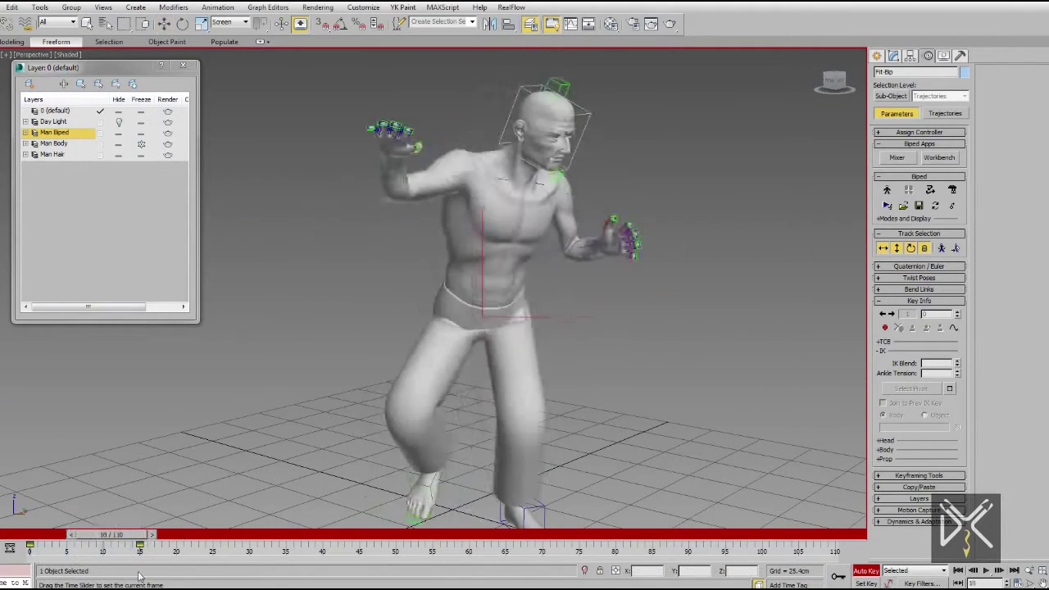
Step: Select the spine bones and return the timeline to frame 15
click(553, 205)
key(e)
key(F3)
click(519, 283)
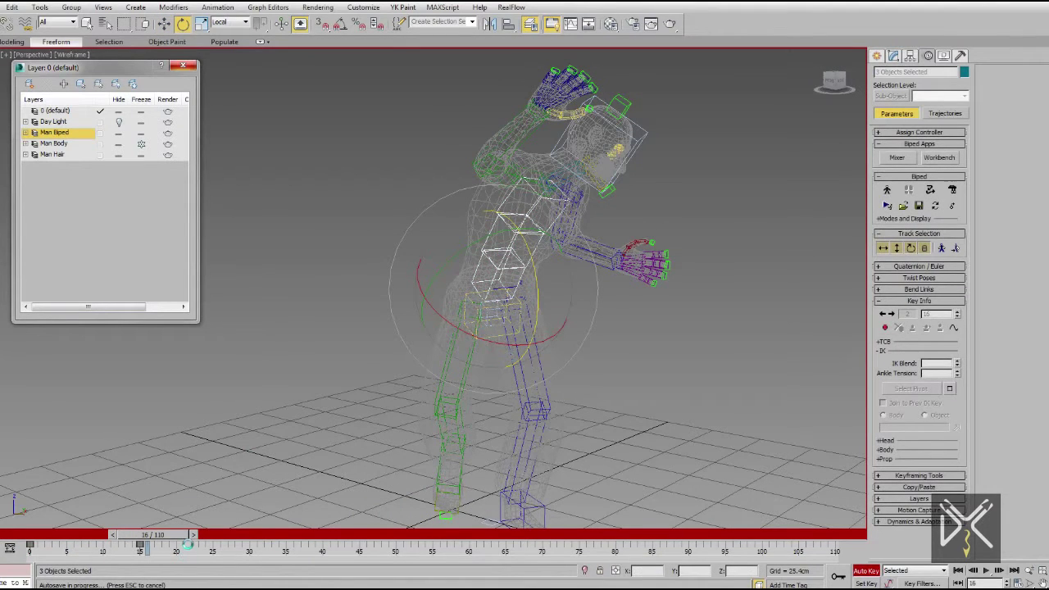
drag(180, 538, 173, 539)
key(F3)
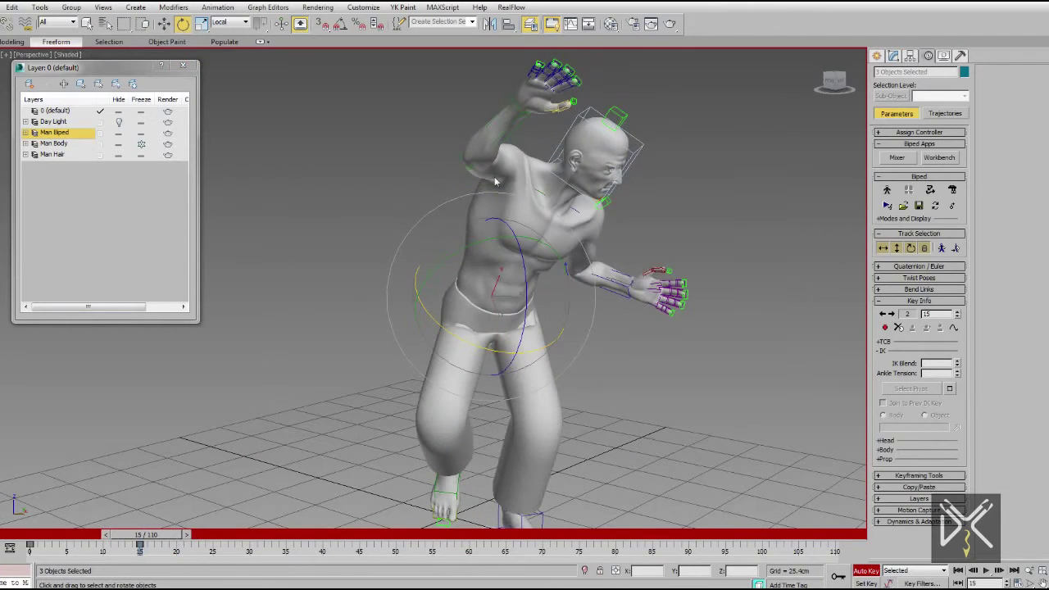
Step: Select the right upper arm and compare the poses at frames 15 and 16
click(503, 256)
click(385, 205)
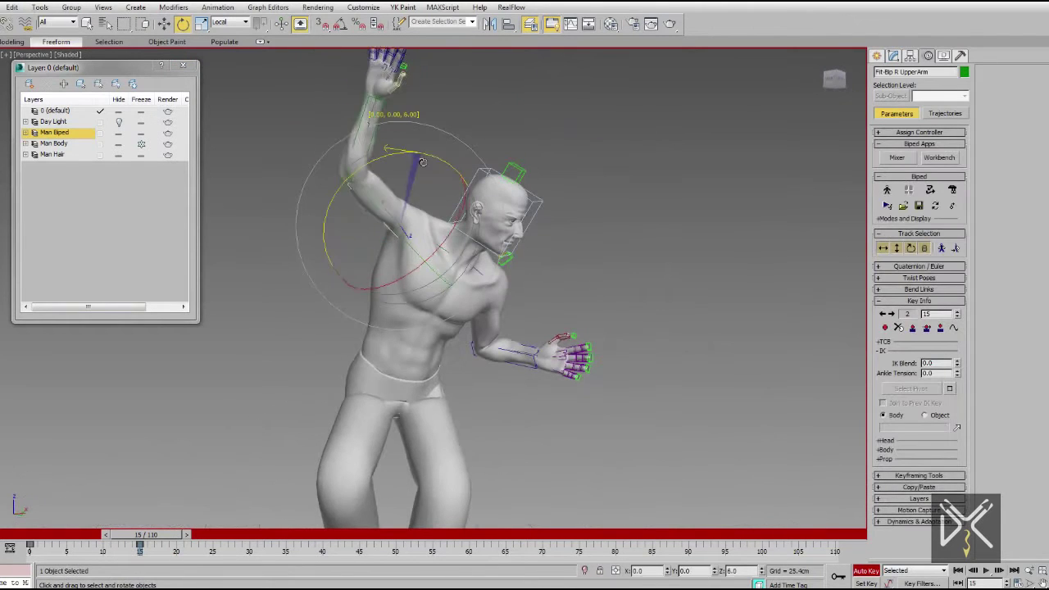
scroll(437, 222, up, 3)
click(468, 281)
scroll(468, 281, down, 5)
scroll(507, 312, up, 6)
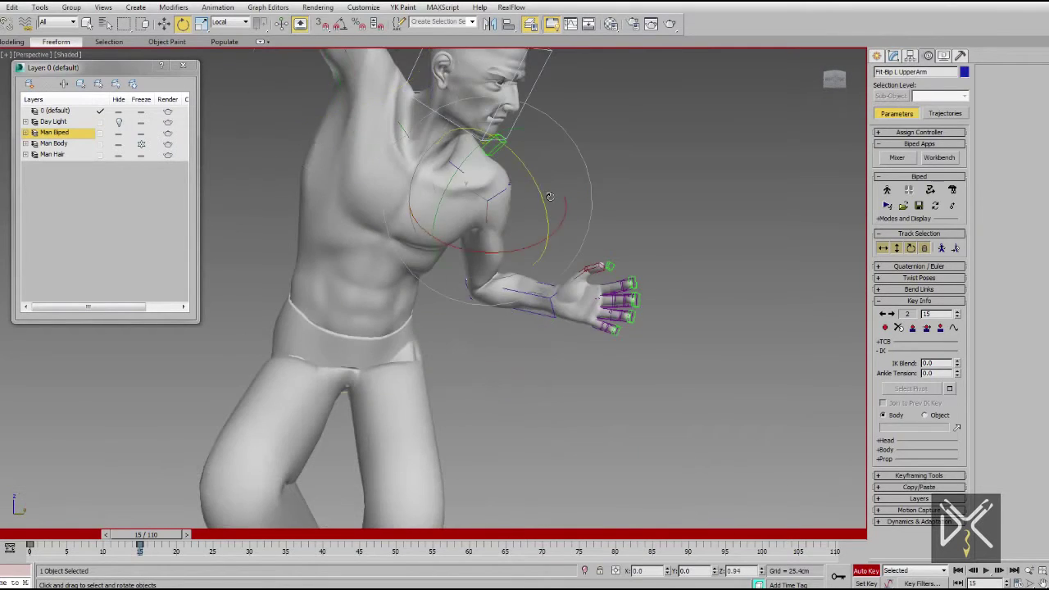
alt+middle_drag(549, 196, 528, 237)
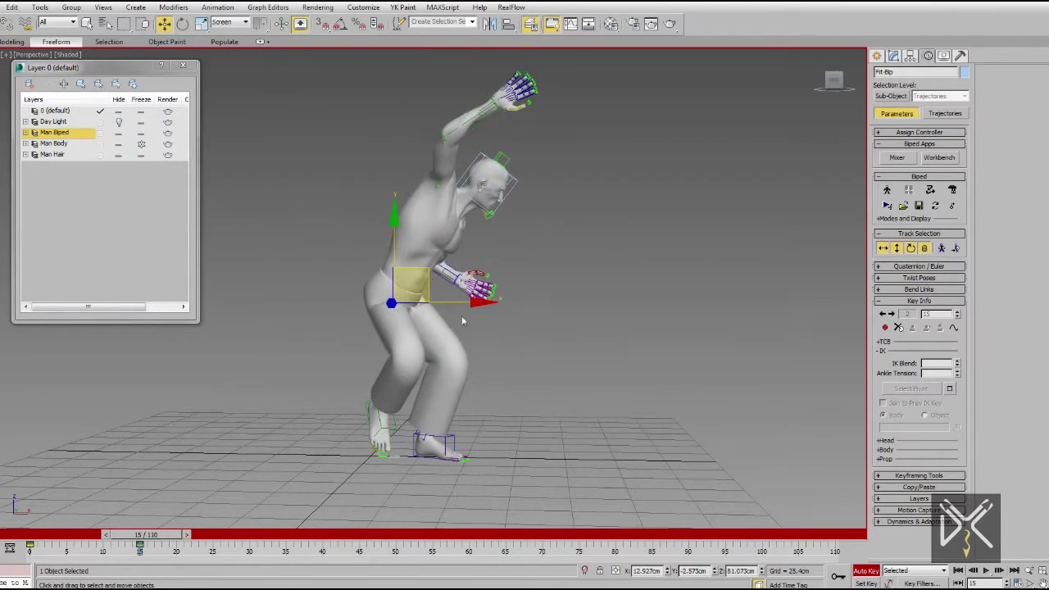
drag(146, 534, 152, 534)
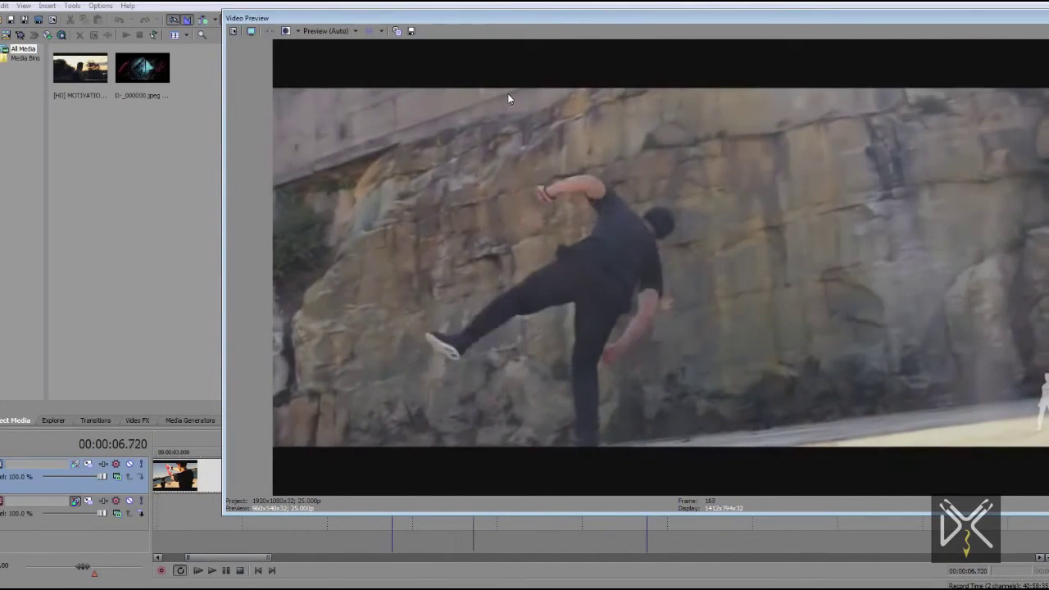
drag(593, 20, 1048, 98)
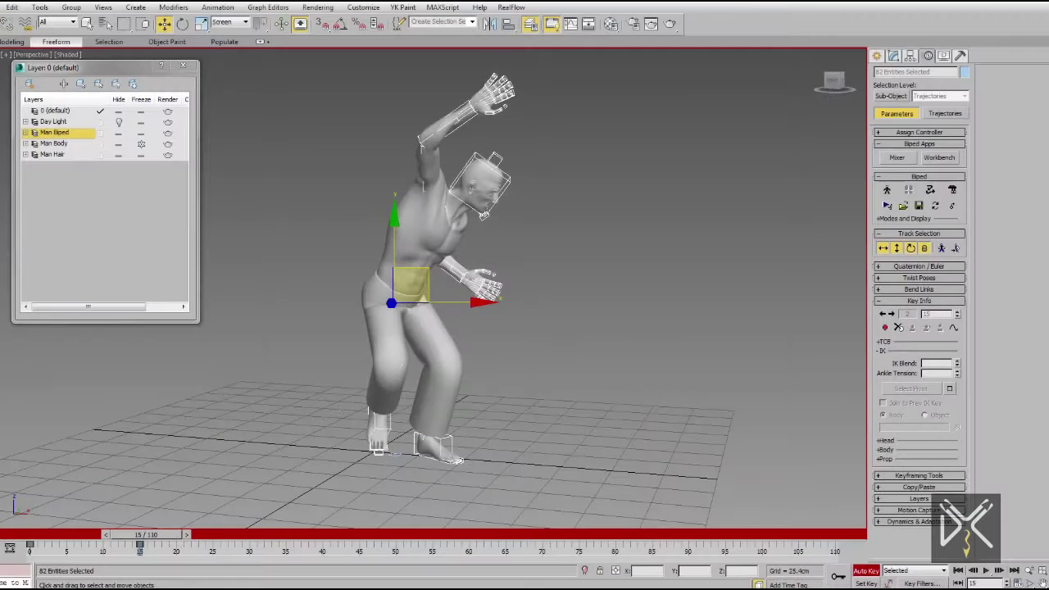
Step: At frame 30, turn the whole body about 80 degrees
drag(142, 547, 250, 548)
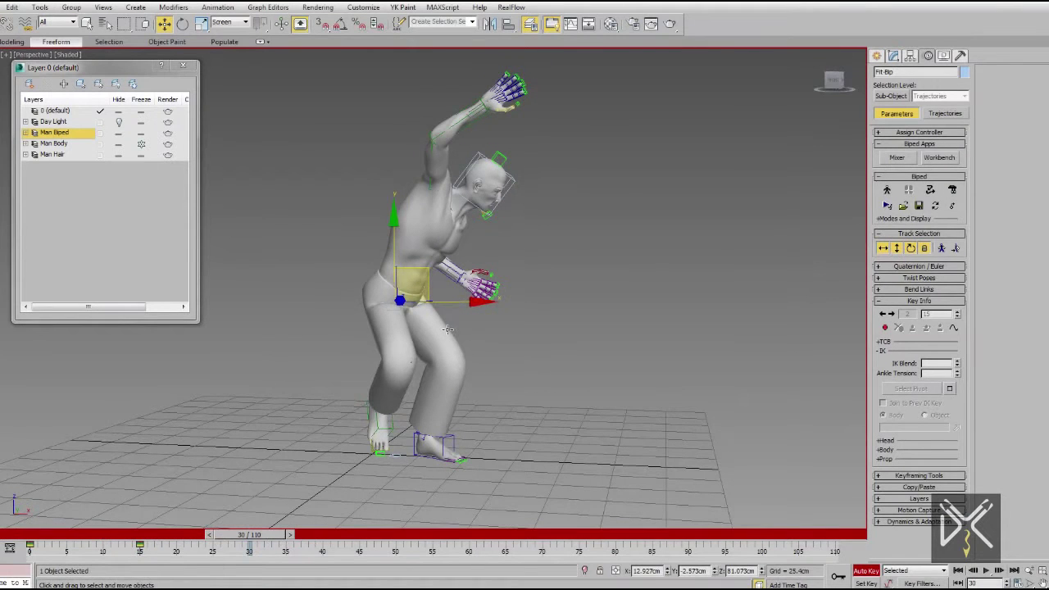
click(182, 23)
drag(446, 332, 497, 351)
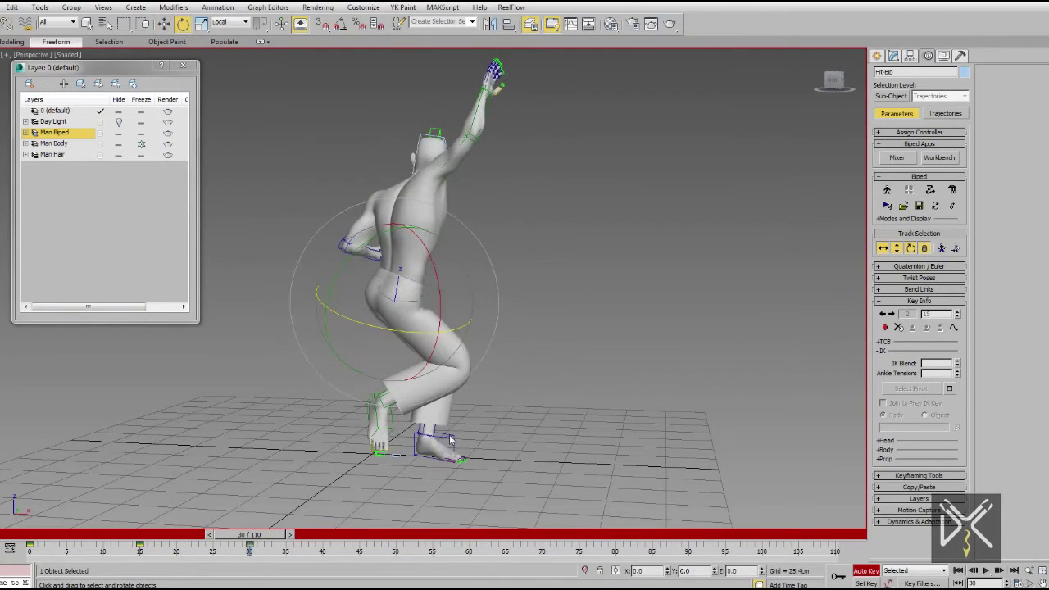
key(w)
alt+middle_drag(459, 369, 369, 394)
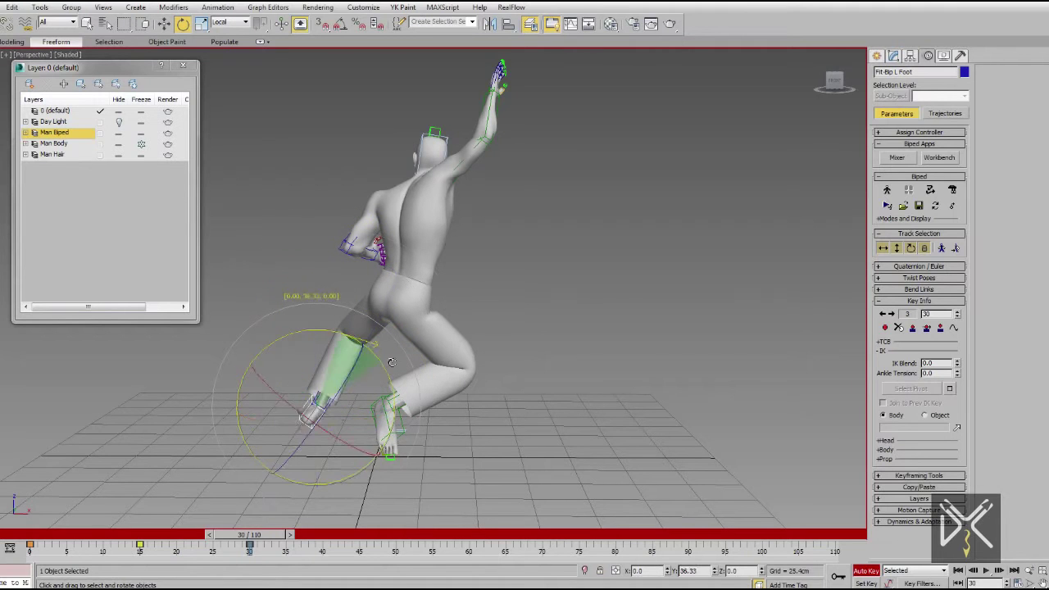
mouse_move(392, 423)
alt+middle_down()
mouse_move(424, 401)
mouse_move(481, 426)
alt+middle_up()
scroll(481, 426, up, 3)
Step: Rotate and move the right foot to raise the leg behind
click(327, 361)
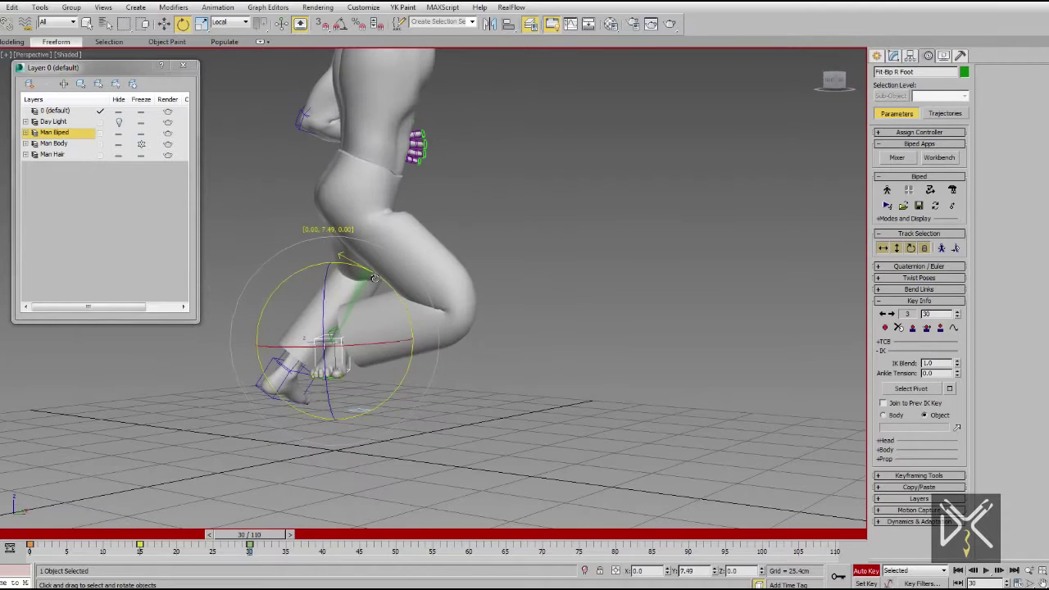
alt+middle_drag(384, 403, 238, 437)
key(e)
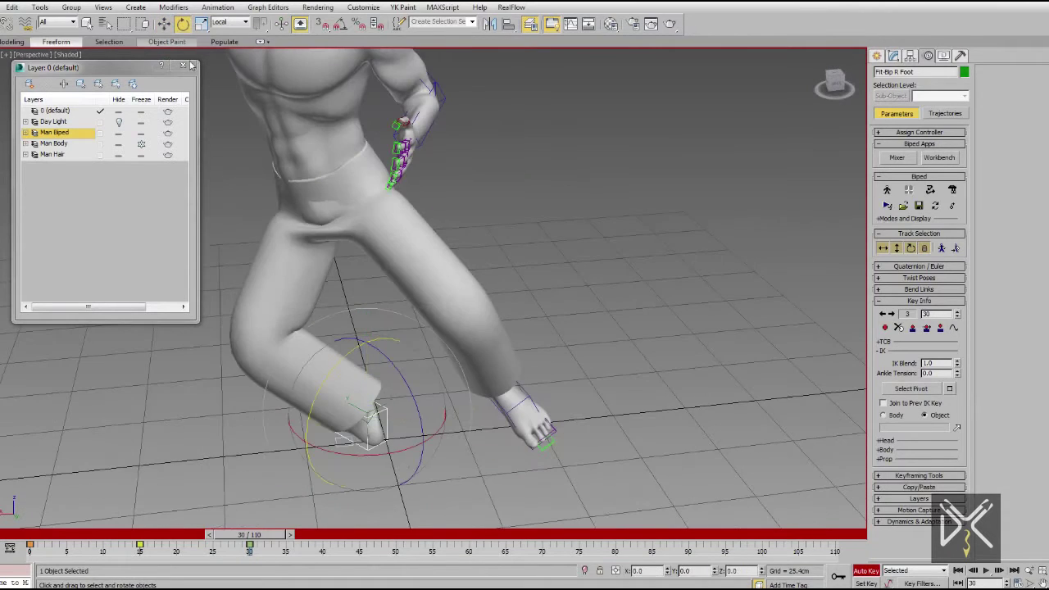
alt+middle_drag(524, 449, 420, 384)
key(w)
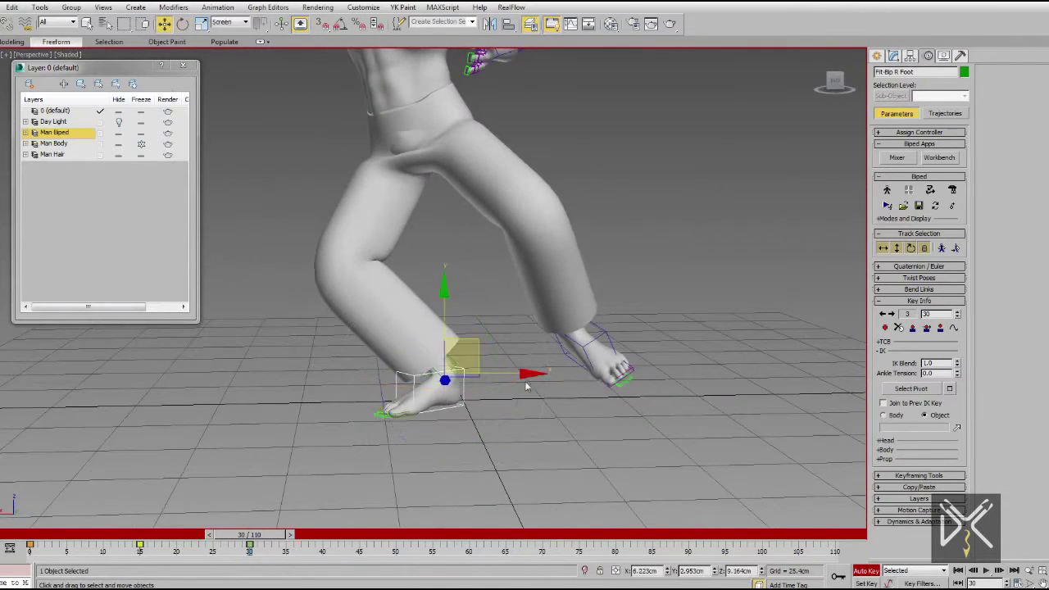
scroll(421, 383, down, 5)
Step: Tilt the whole body forward from the pelvis using the centre of mass
click(836, 252)
click(503, 292)
mouse_move(503, 292)
alt+middle_down()
mouse_move(549, 327)
mouse_move(793, 348)
mouse_move(541, 320)
mouse_move(452, 399)
alt+middle_up()
scroll(537, 340, up, 3)
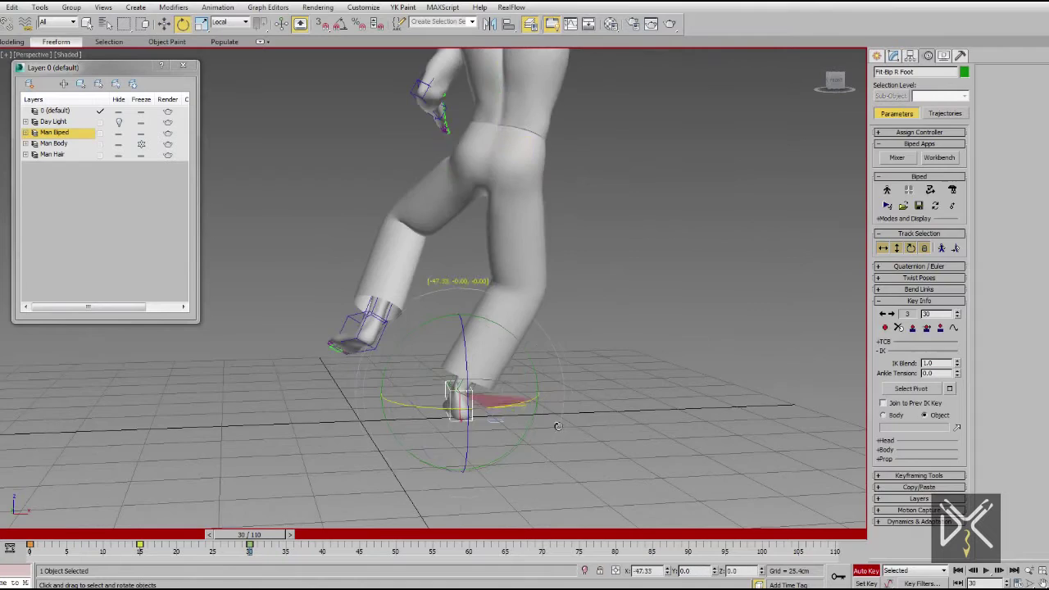
click(557, 426)
click(484, 361)
alt+middle_drag(483, 361, 517, 301)
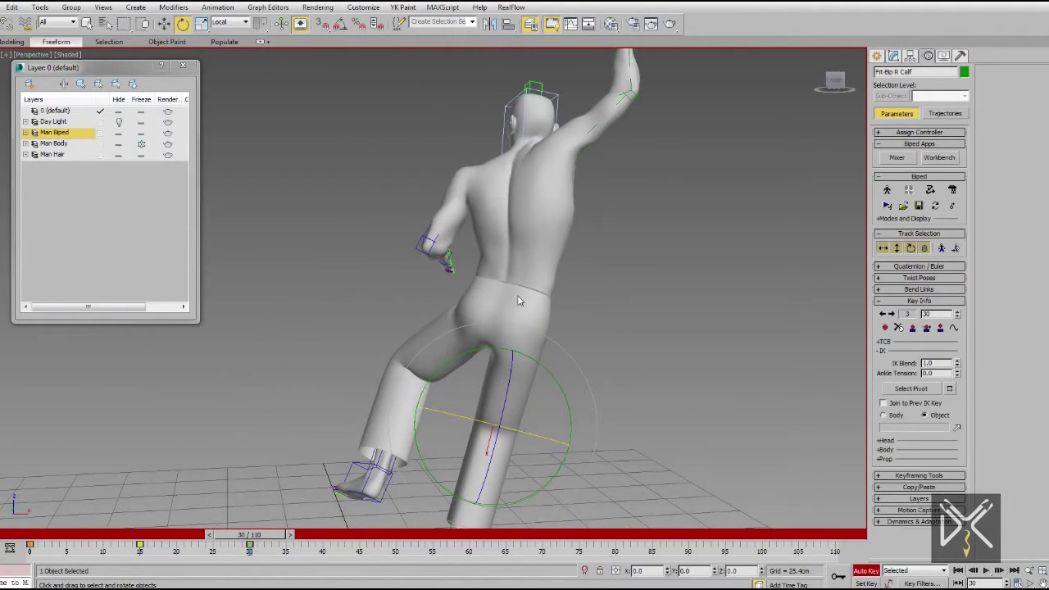
drag(558, 280, 582, 300)
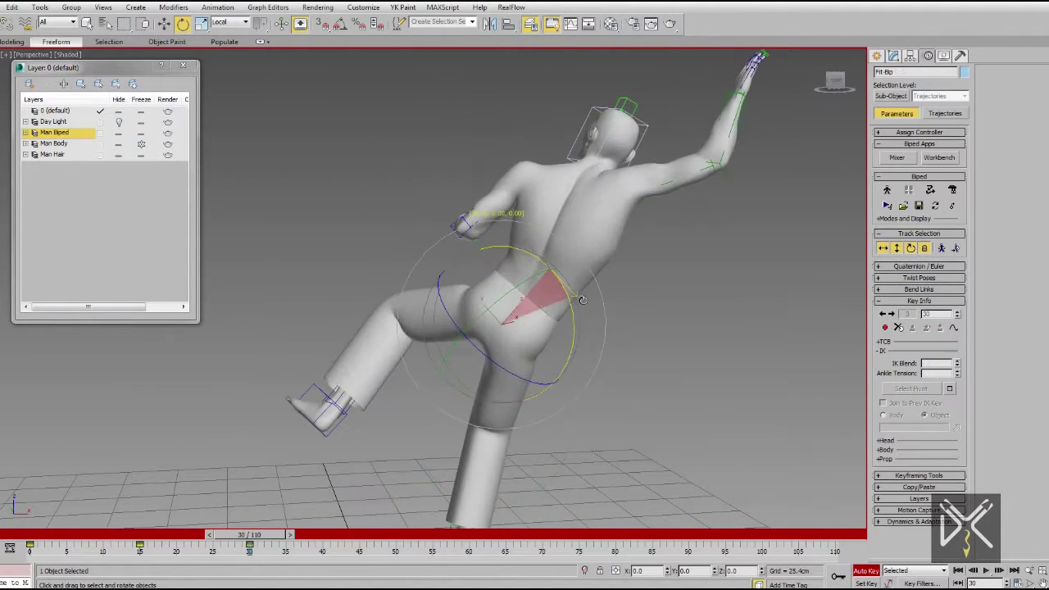
Step: Bend the upper body by rotating three box-selected spine bones in wireframe
alt+middle_drag(553, 307, 524, 296)
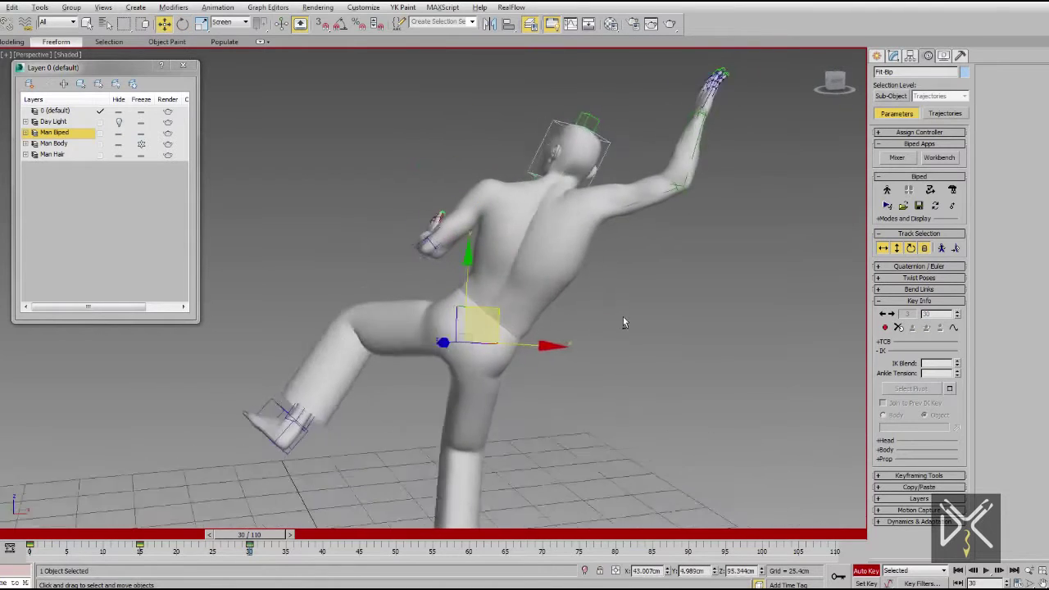
key(F3)
drag(568, 254, 488, 314)
drag(560, 289, 502, 363)
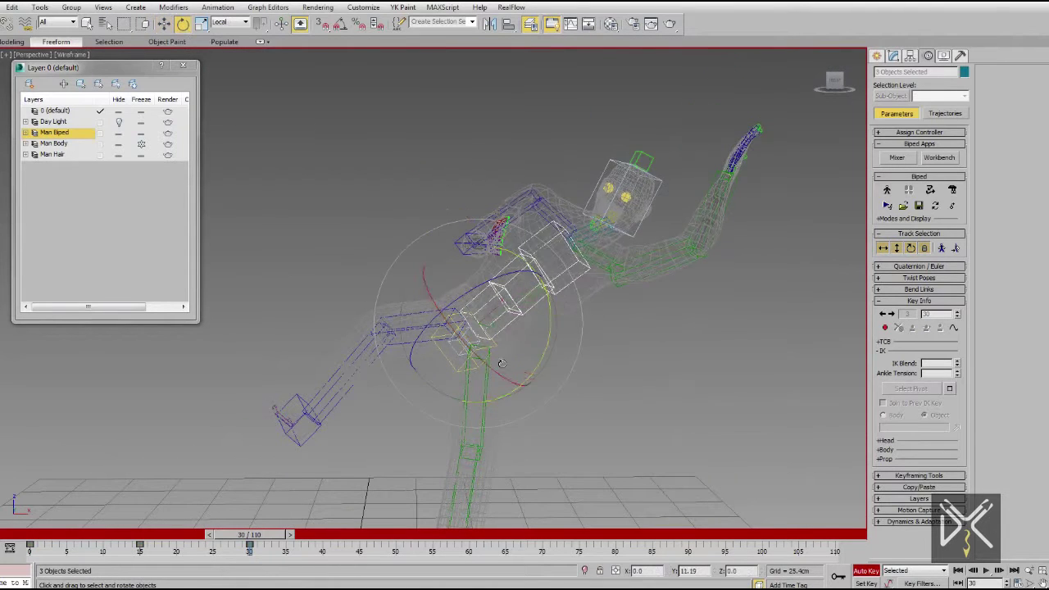
key(F3)
Step: Rotate the right arm down toward the ground
click(583, 169)
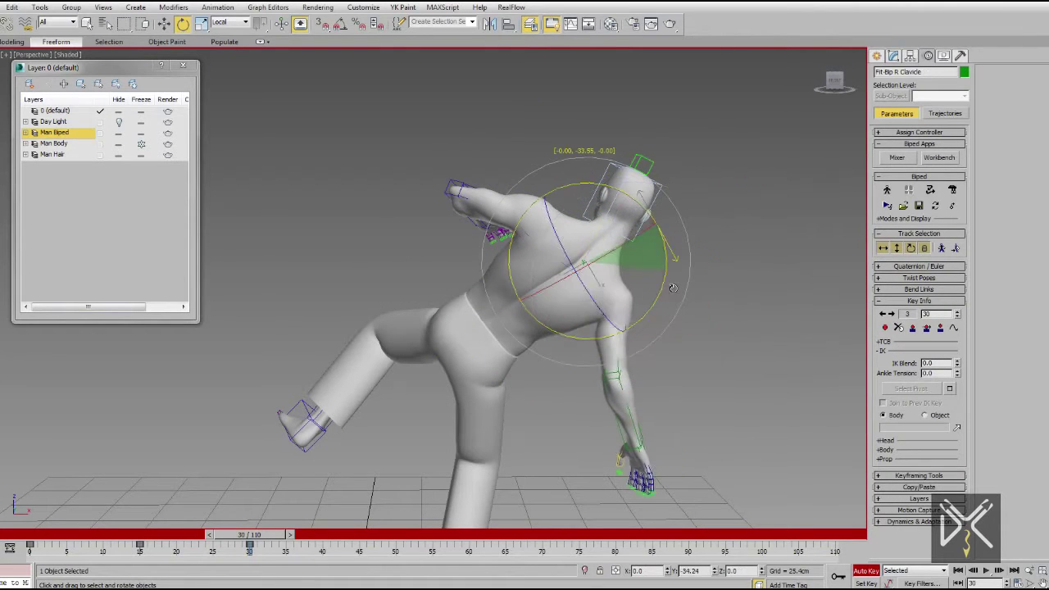
click(655, 186)
mouse_move(626, 215)
alt+middle_down()
mouse_move(520, 274)
mouse_move(539, 238)
alt+middle_up()
mouse_move(540, 237)
mouse_down()
mouse_move(677, 299)
mouse_move(571, 348)
mouse_up()
alt+middle_drag(669, 366, 618, 306)
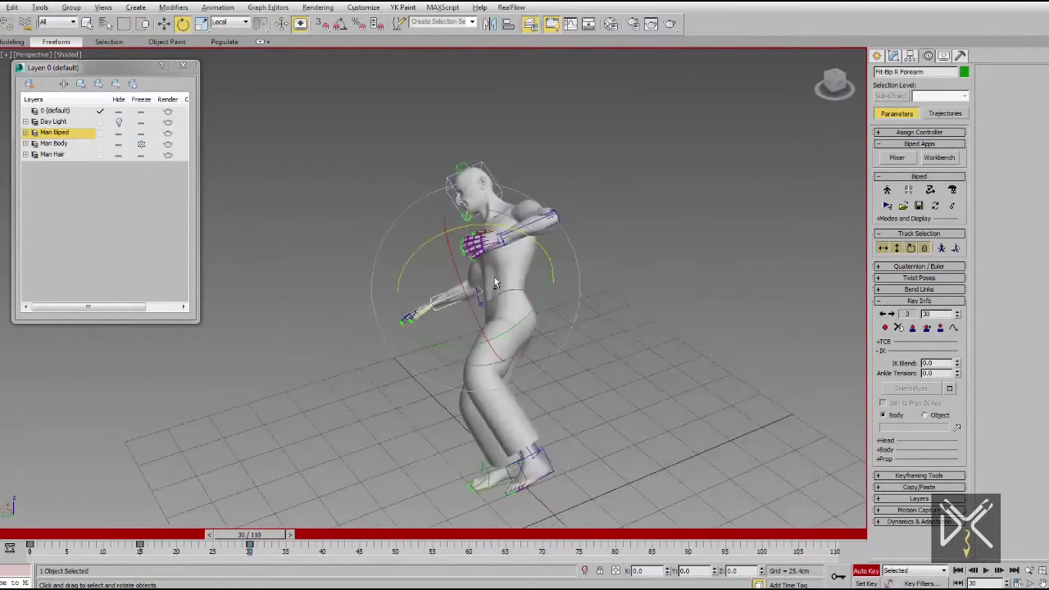
Step: Select a single spine bone of the bent torso using wireframe view
click(618, 307)
click(618, 307)
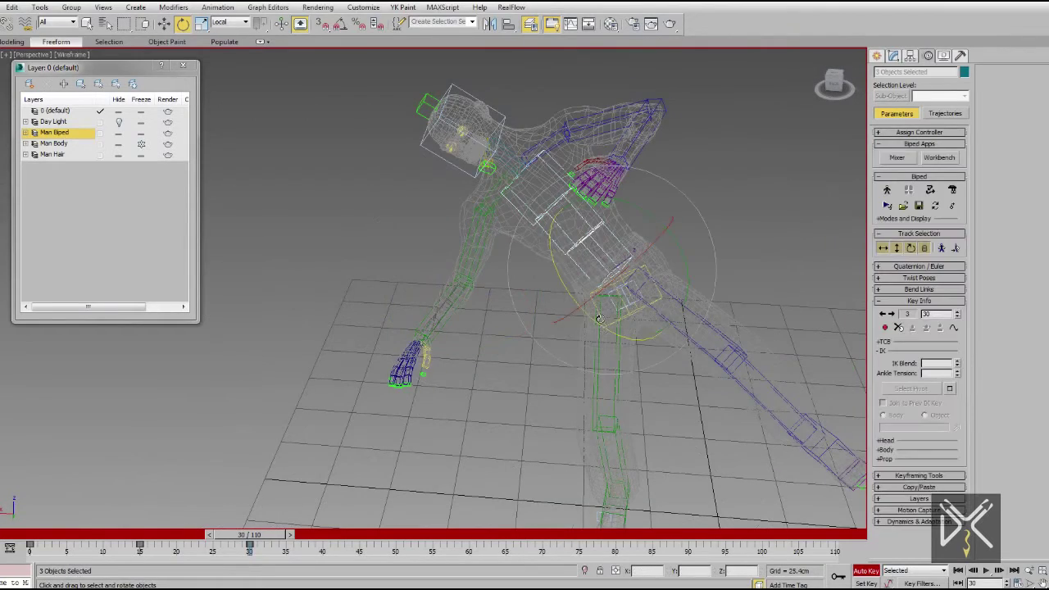
mouse_move(618, 306)
alt+middle_down()
mouse_move(519, 357)
mouse_move(530, 328)
alt+middle_up()
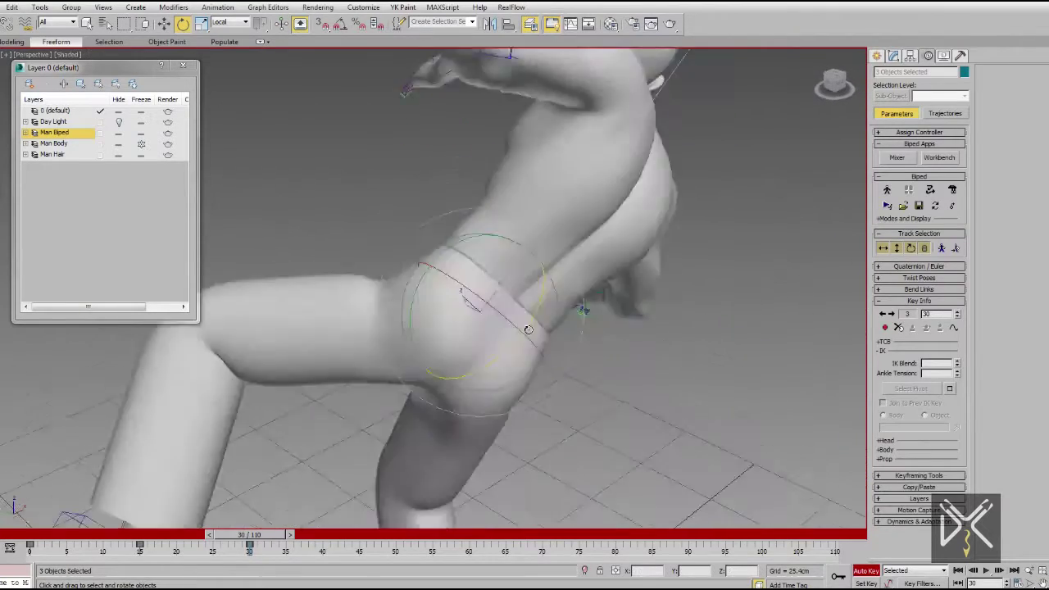
key(F3)
click(592, 291)
key(F3)
alt+middle_drag(592, 291, 600, 361)
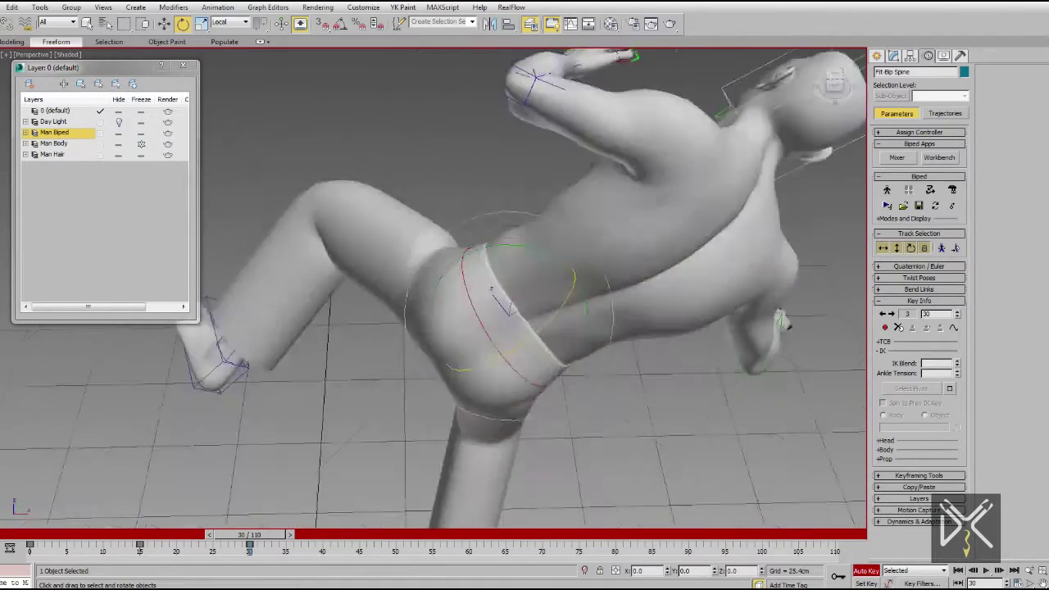
scroll(600, 360, down, 5)
scroll(498, 326, up, 5)
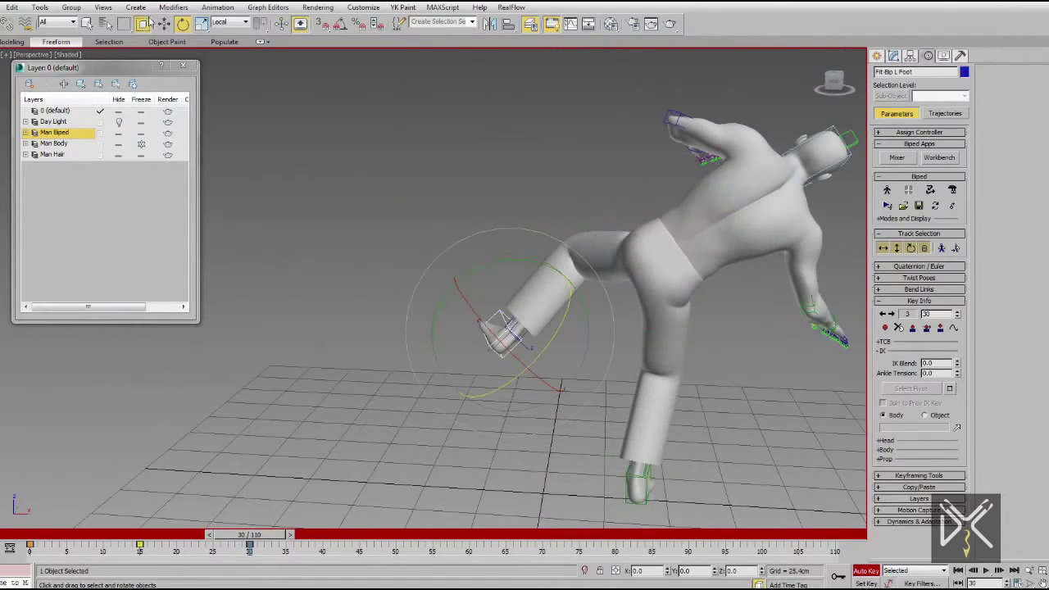
key(w)
Step: Scrub through the animation to check the poses, then frame the right foot
mouse_move(563, 302)
alt+middle_down()
mouse_move(642, 438)
mouse_move(614, 297)
alt+middle_up()
mouse_move(249, 534)
mouse_down()
mouse_move(54, 547)
mouse_move(279, 541)
mouse_move(50, 541)
mouse_move(279, 541)
mouse_move(82, 541)
mouse_move(142, 563)
mouse_move(293, 541)
mouse_move(140, 541)
mouse_move(280, 548)
mouse_up()
key(w)
key(w)
key(z)
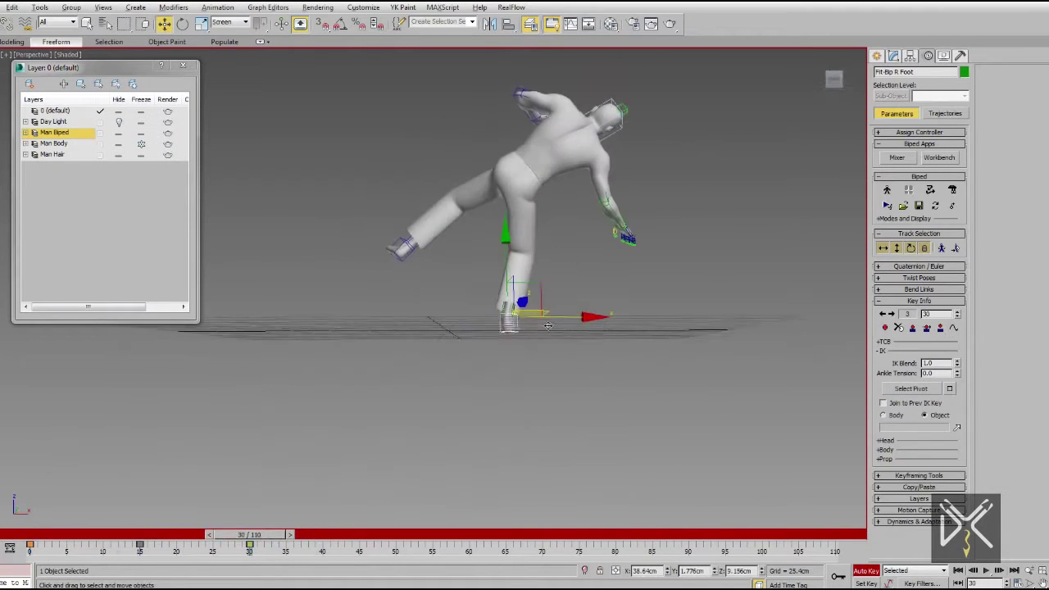
scroll(595, 455, down, 5)
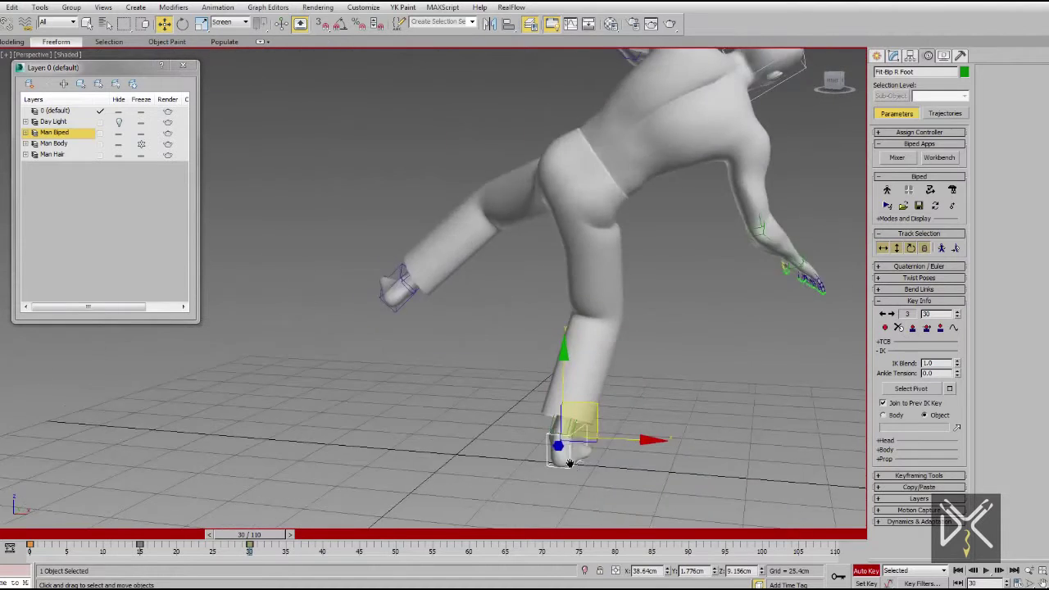
scroll(565, 456, down, 2)
alt+middle_drag(433, 494, 572, 311)
Step: Twist the lower spine bone slightly
click(573, 309)
key(F3)
key(e)
drag(574, 238, 594, 250)
key(F3)
scroll(593, 251, down, 3)
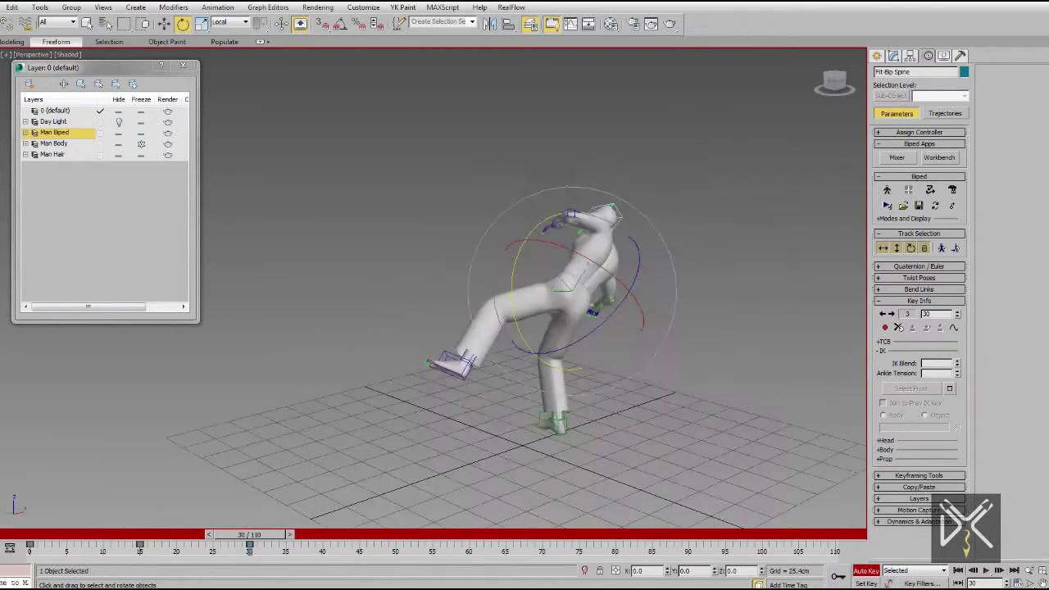
alt+middle_drag(593, 251, 669, 378)
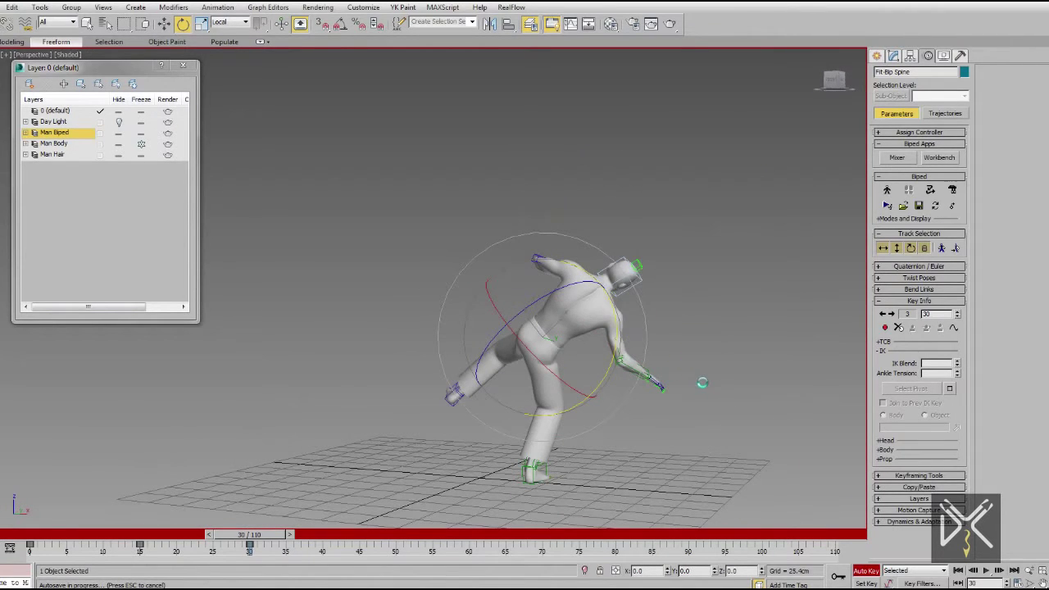
scroll(679, 379, up, 2)
Step: Preview the animation, return to frame 30, and close the reference video preview
drag(250, 534, 319, 535)
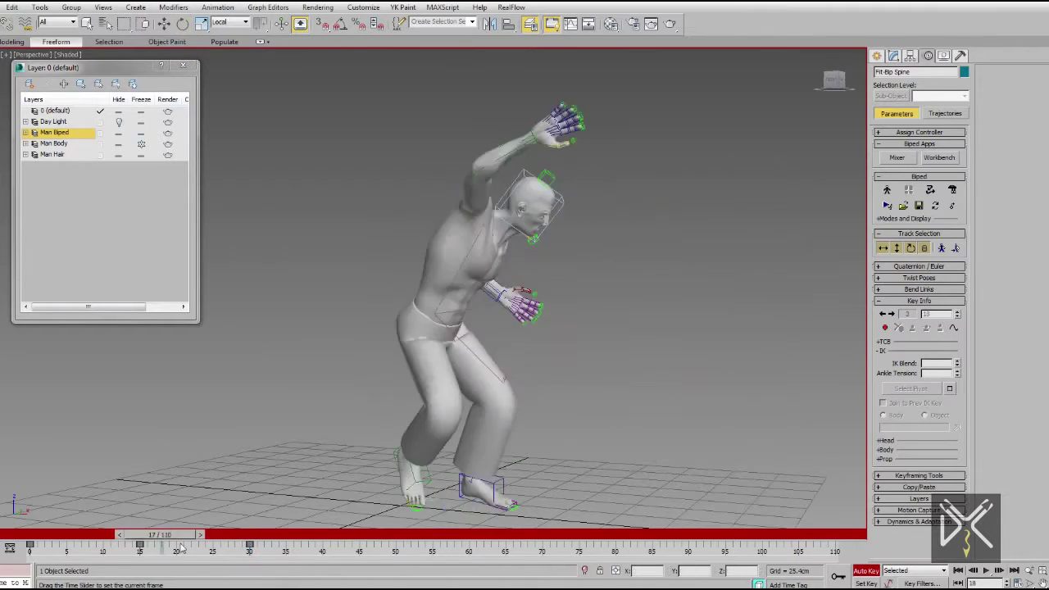
drag(336, 583, 277, 572)
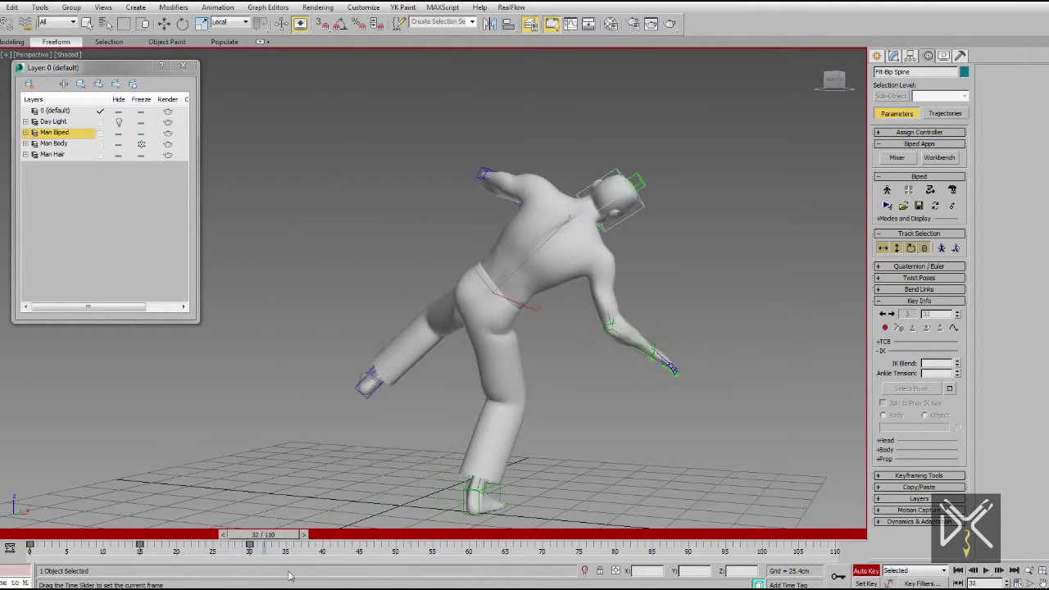
key(e)
scroll(538, 398, down, 2)
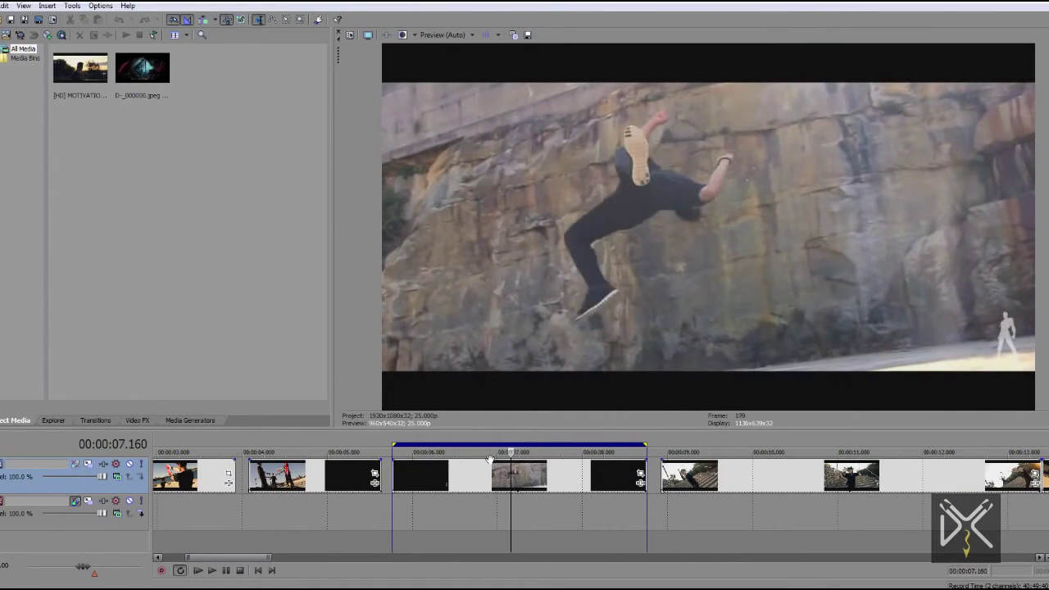
click(336, 34)
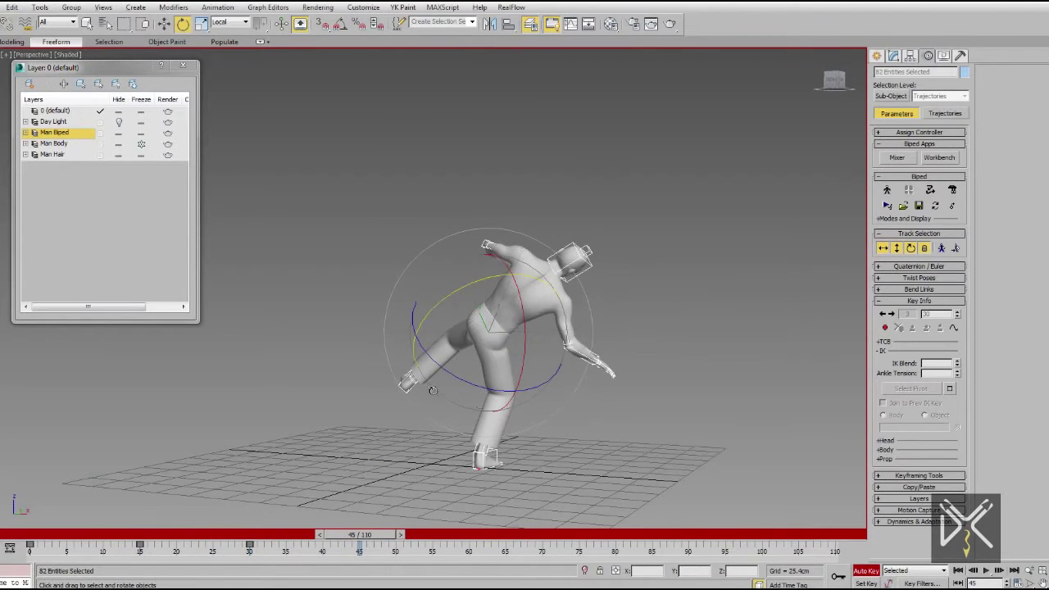
Step: Rotate the whole body into a tilted, airborne pose around frame 45
scroll(433, 390, up, 2)
scroll(463, 420, up, 2)
middle_drag(468, 513, 466, 412)
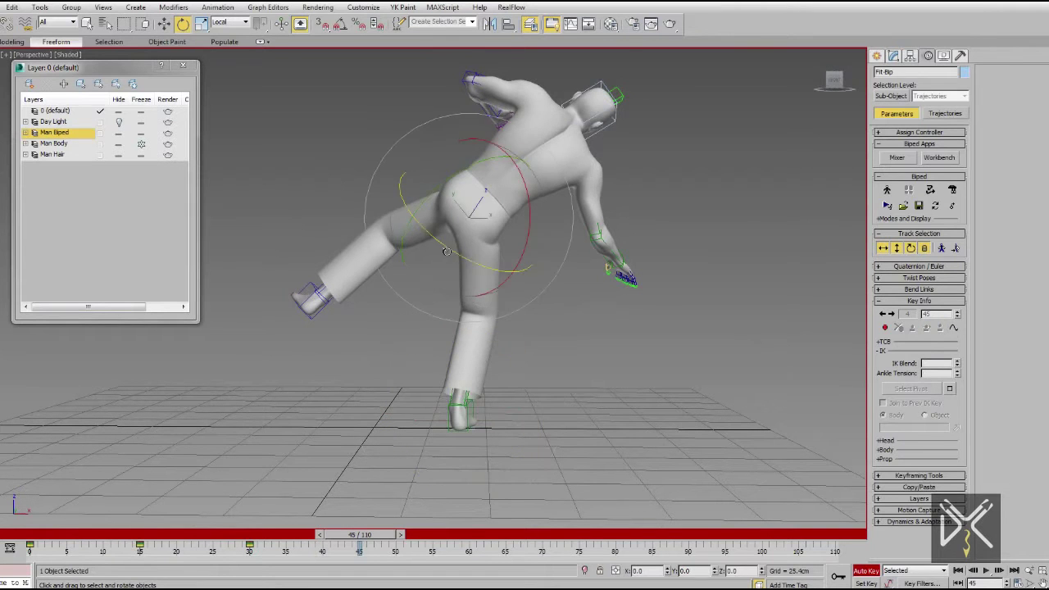
drag(447, 251, 477, 216)
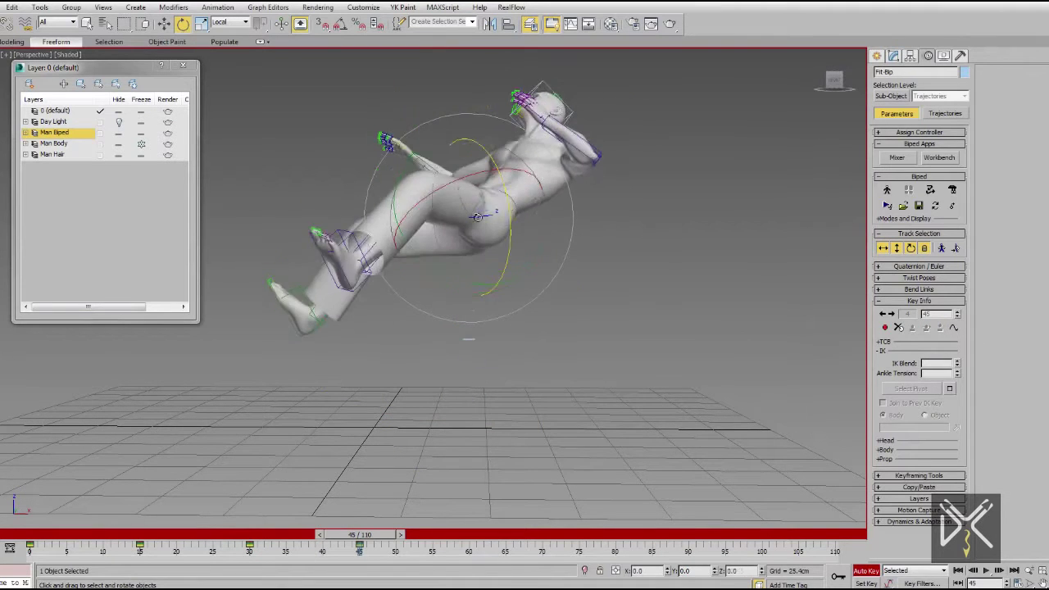
drag(360, 535, 381, 531)
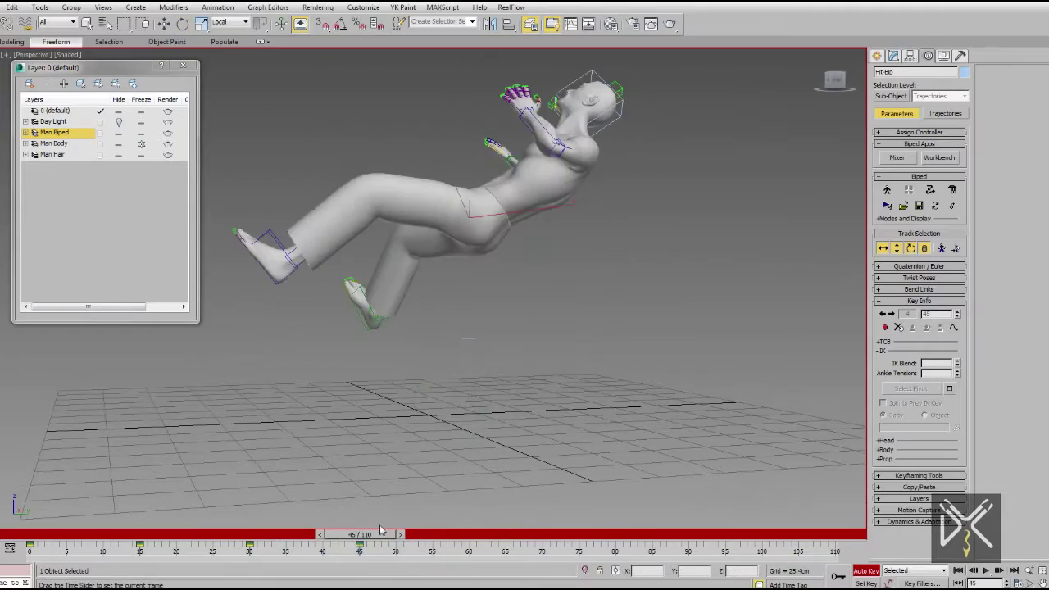
key(e)
drag(479, 363, 492, 345)
Step: Rotate the left arm across the body
scroll(609, 293, up, 5)
key(F3)
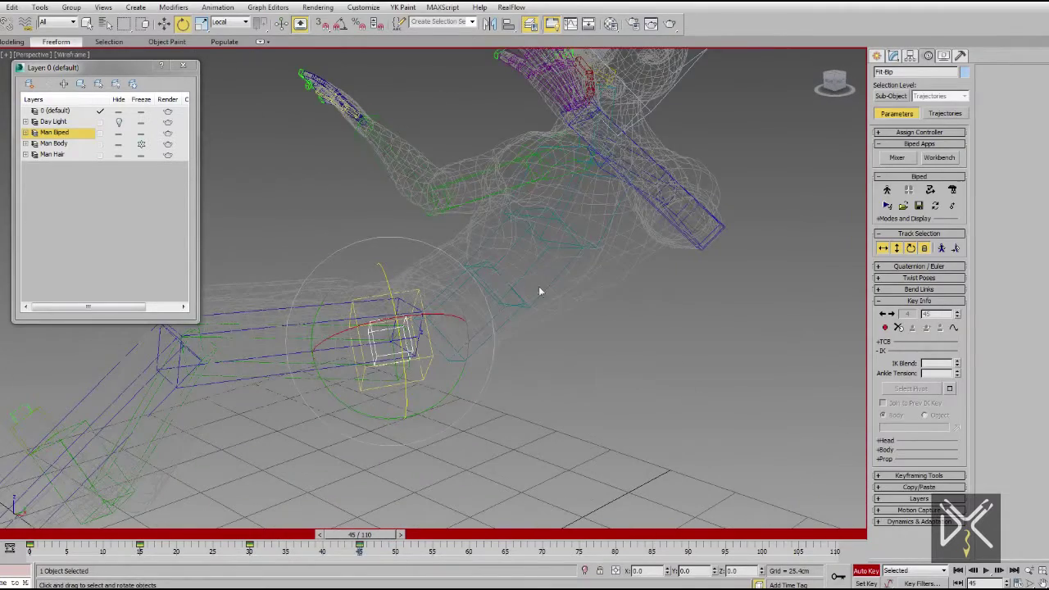
mouse_move(607, 234)
alt+middle_down()
mouse_move(459, 271)
mouse_move(541, 302)
mouse_move(473, 358)
alt+middle_up()
click(449, 272)
click(449, 272)
key(F3)
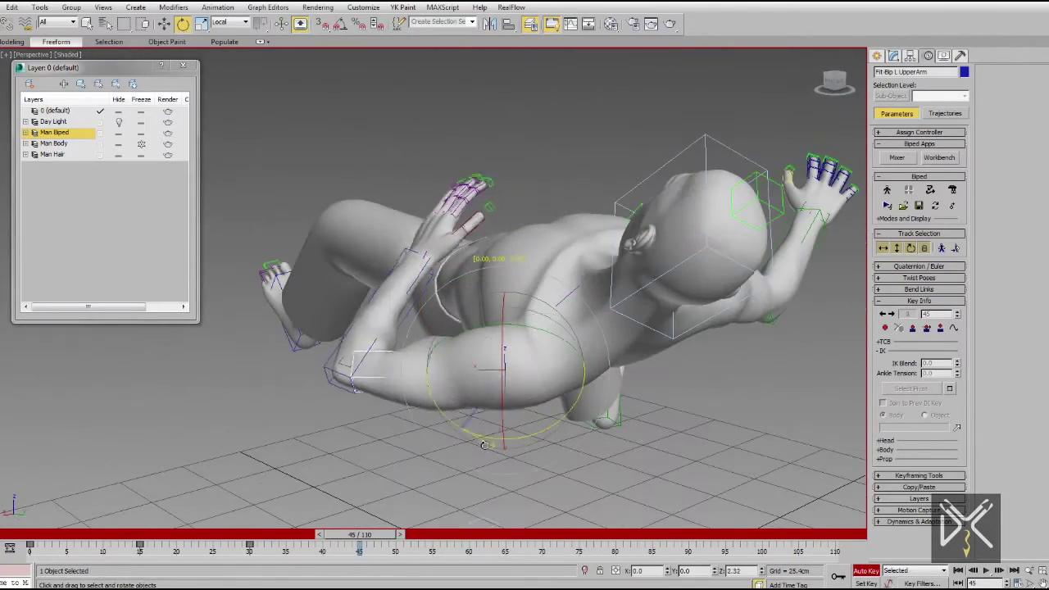
drag(484, 445, 524, 430)
mouse_move(525, 430)
alt+middle_down()
mouse_move(671, 373)
mouse_move(511, 322)
alt+middle_up()
Step: Bend the right leg by rotating the right thigh
click(511, 322)
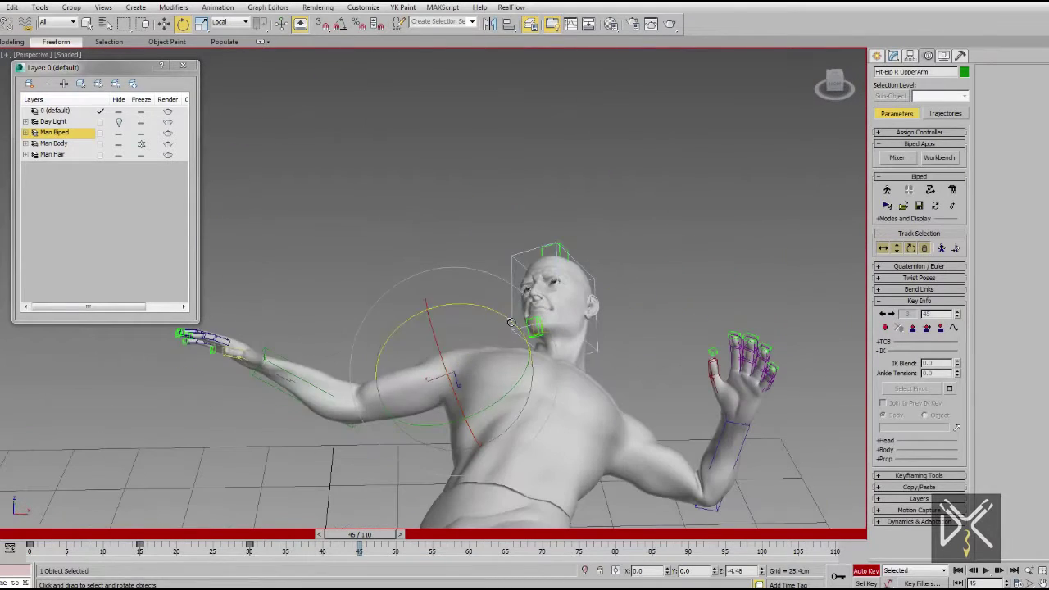
mouse_move(603, 313)
alt+middle_down()
mouse_move(779, 421)
mouse_move(647, 328)
mouse_move(515, 363)
mouse_move(497, 344)
mouse_move(495, 396)
alt+middle_up()
click(496, 344)
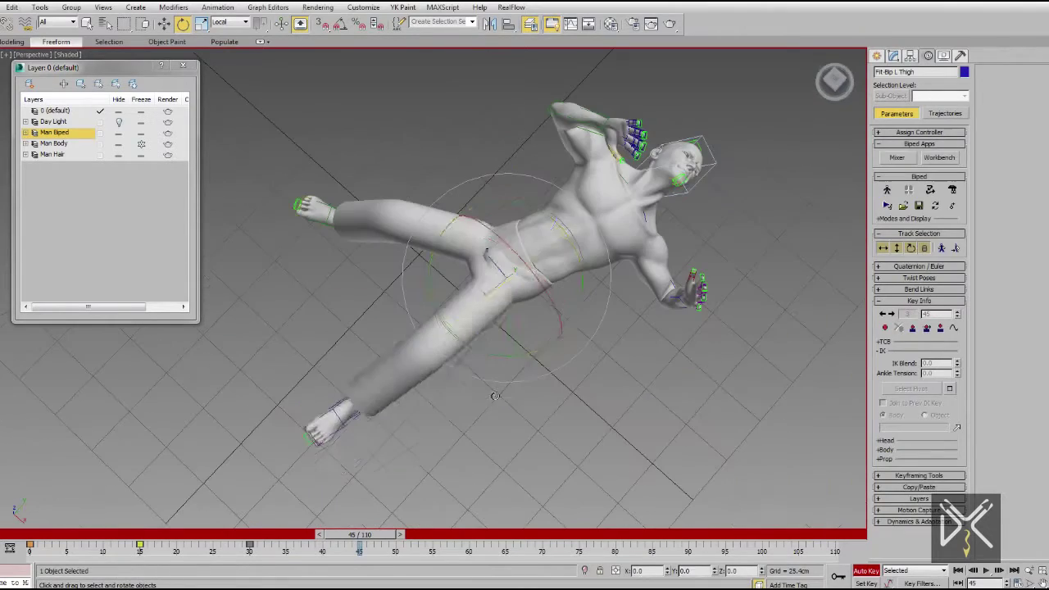
mouse_move(410, 453)
alt+middle_down()
mouse_move(433, 317)
mouse_move(407, 340)
alt+middle_up()
click(433, 317)
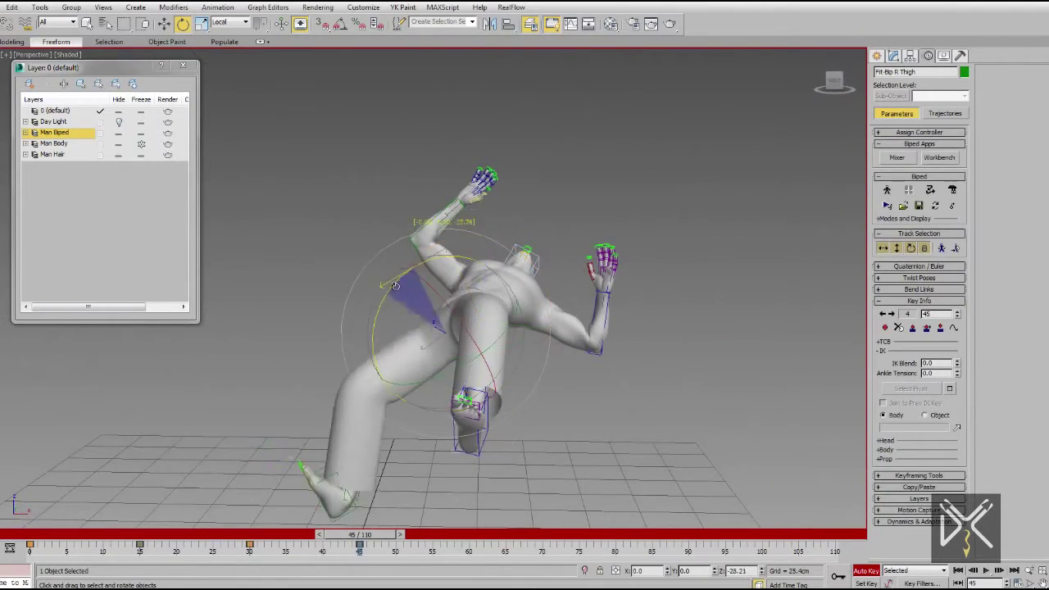
alt+middle_drag(395, 286, 364, 242)
click(421, 350)
mouse_move(421, 351)
alt+middle_down()
mouse_move(457, 294)
mouse_move(426, 221)
mouse_move(607, 244)
mouse_move(607, 333)
alt+middle_up()
click(426, 222)
Step: Scrub back through the flip to the opening fighting stance to review
click(490, 242)
key(w)
mouse_move(490, 242)
alt+middle_down()
mouse_move(427, 328)
mouse_move(368, 540)
alt+middle_up()
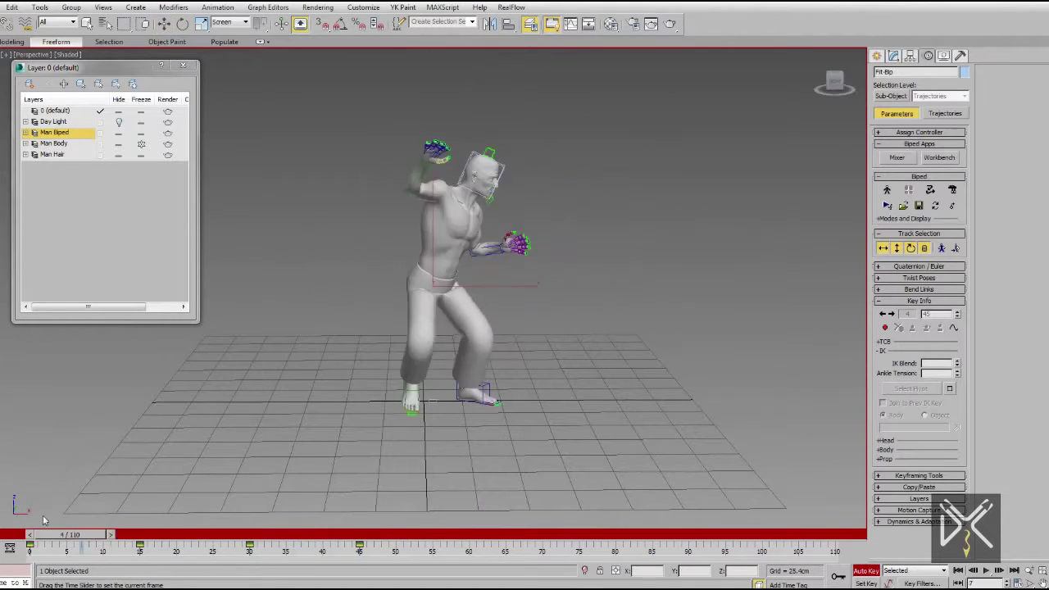
drag(449, 528, 309, 521)
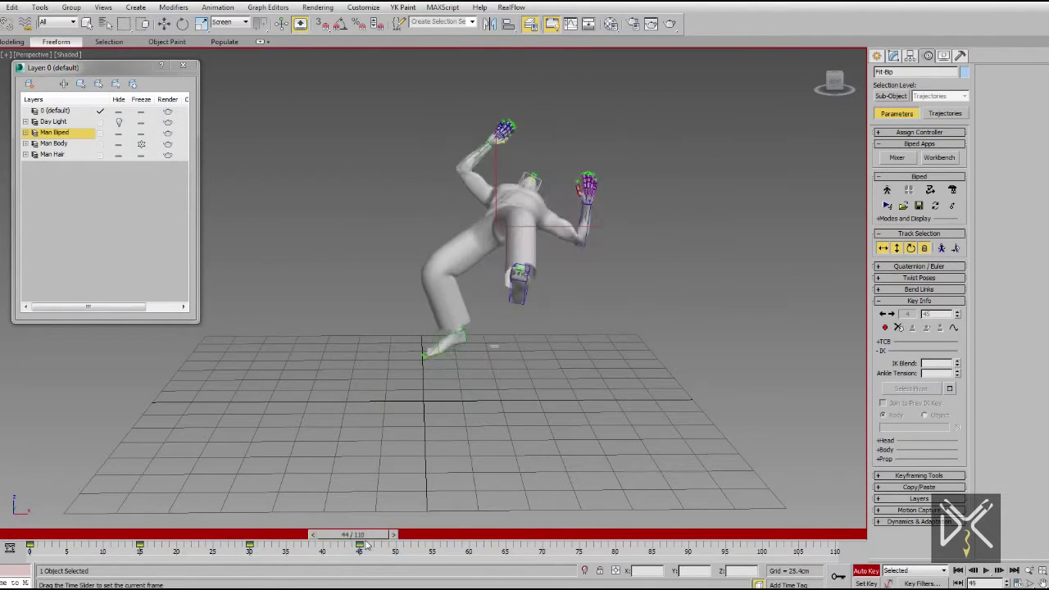
drag(243, 542, 30, 553)
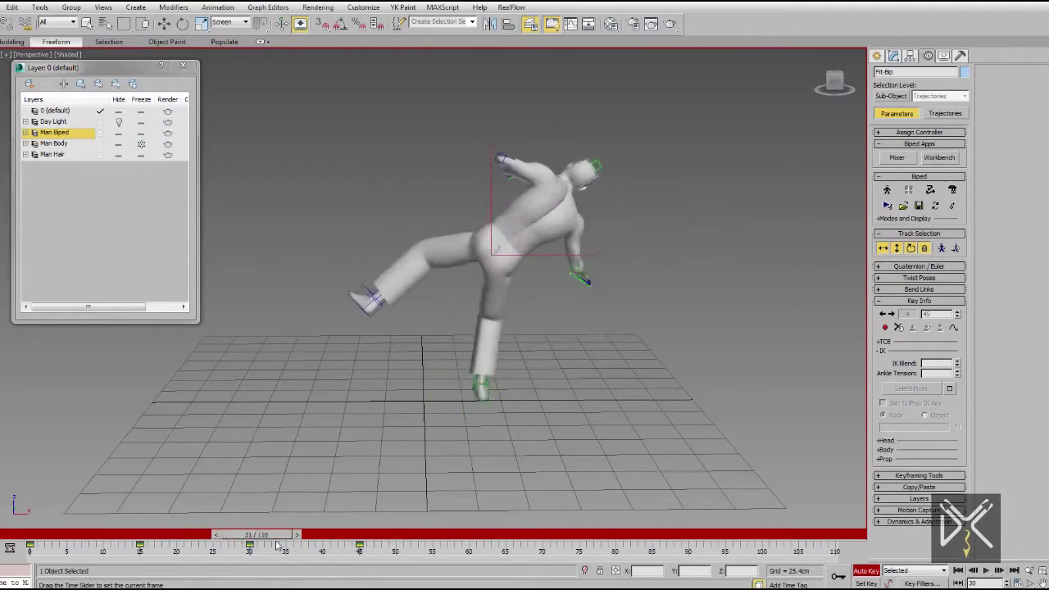
alt+middle_drag(465, 391, 551, 325)
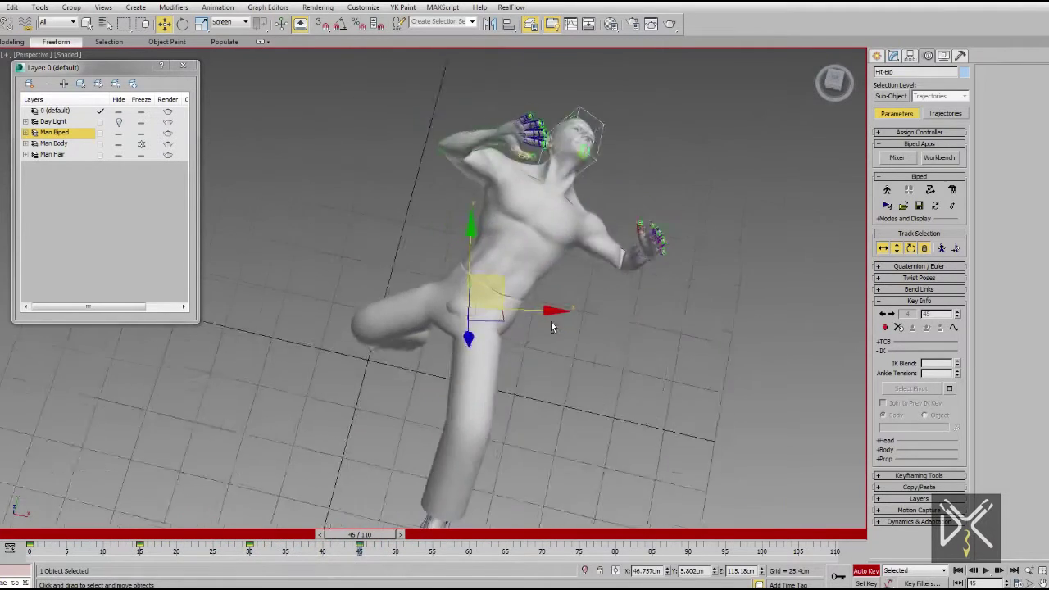
scroll(551, 326, up, 5)
Step: Rotate several selected parts, then scrub the timeline to frame 60
key(F3)
ctrl+click(484, 342)
key(e)
mouse_move(483, 342)
alt+middle_down()
mouse_move(570, 334)
mouse_move(492, 328)
alt+middle_up()
key(F3)
scroll(569, 334, down, 5)
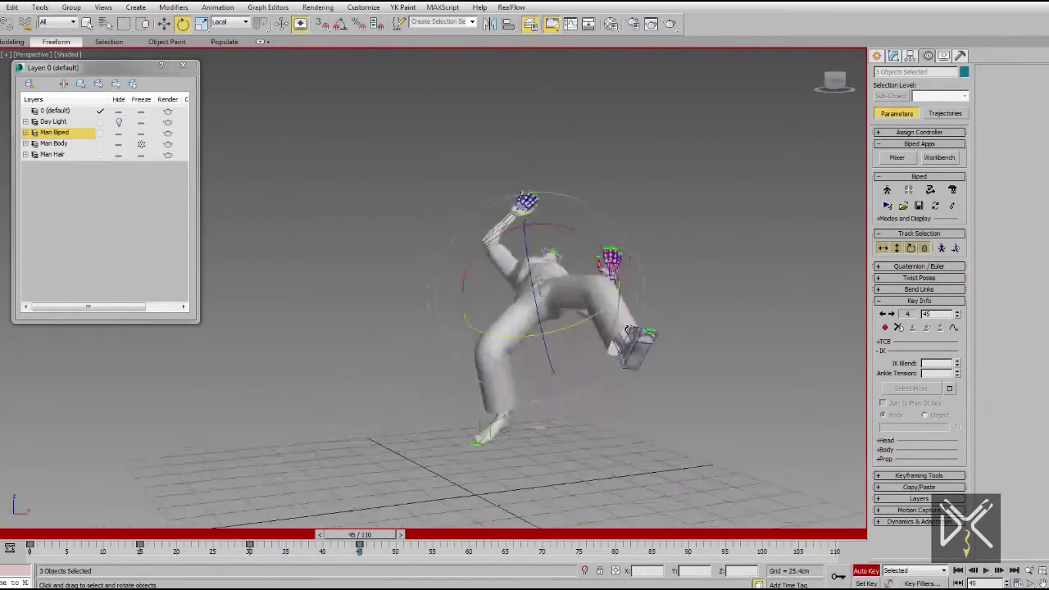
key(w)
click(883, 248)
mouse_move(359, 534)
mouse_down()
mouse_move(326, 534)
mouse_move(393, 534)
mouse_up()
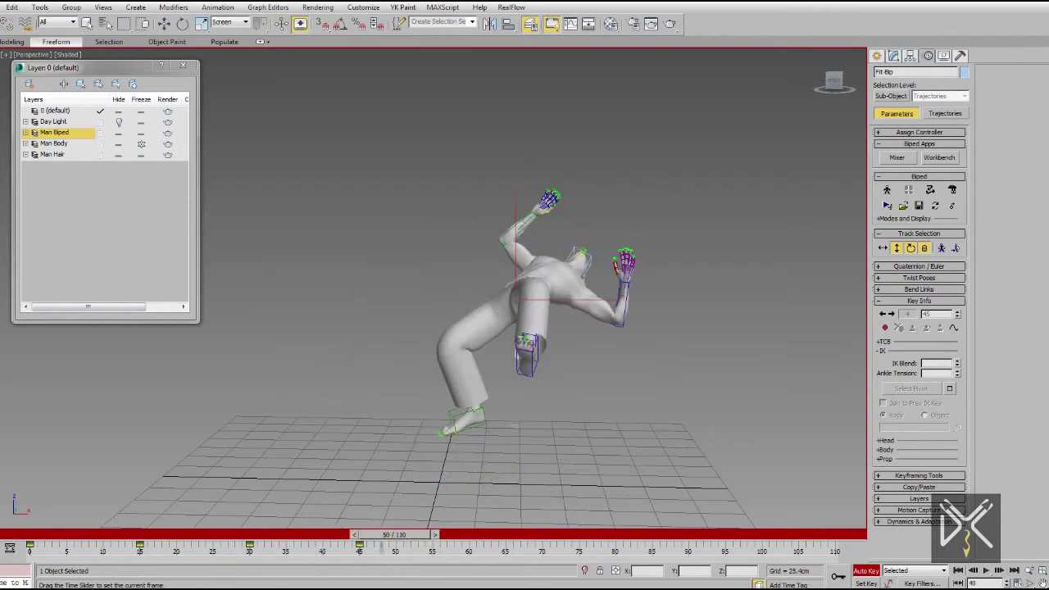
middle_drag(550, 423, 500, 399)
drag(667, 131, 297, 498)
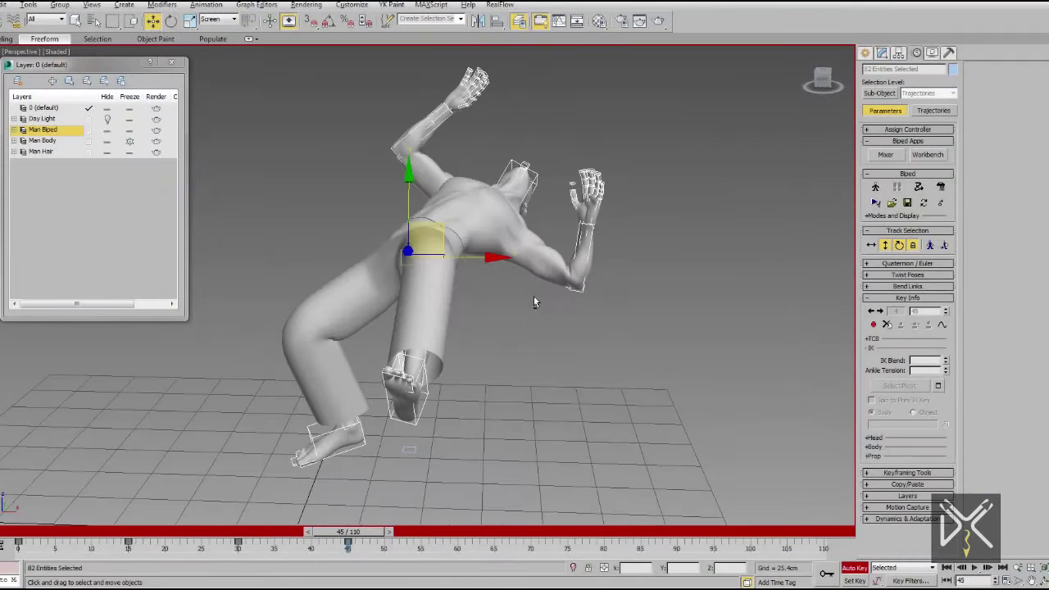
Step: Using Local-axis rotation, turn the right foot and swing the right leg upward
click(172, 20)
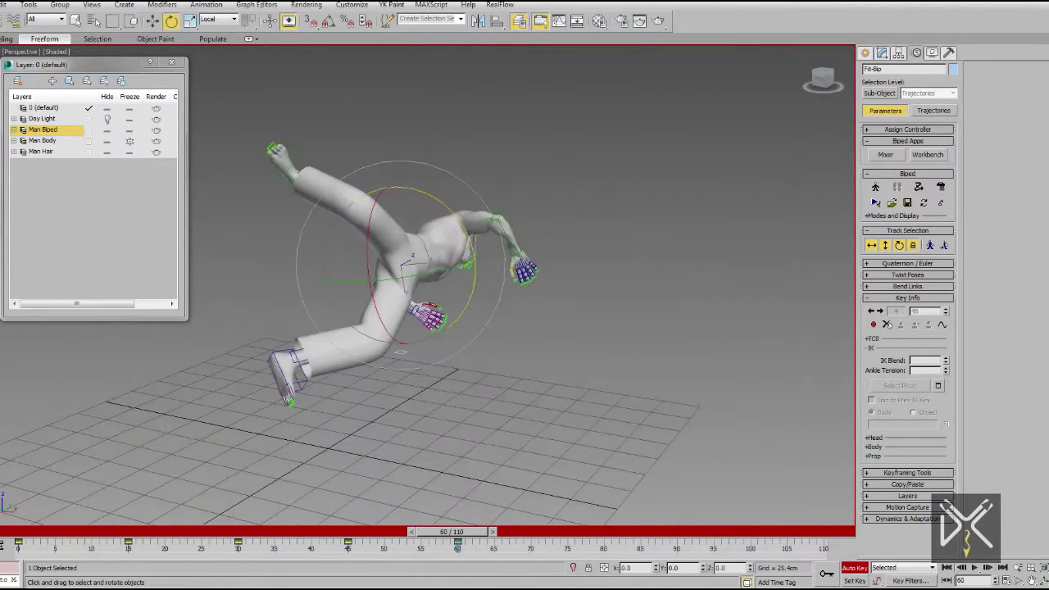
alt+middle_drag(459, 271, 520, 281)
key(F3)
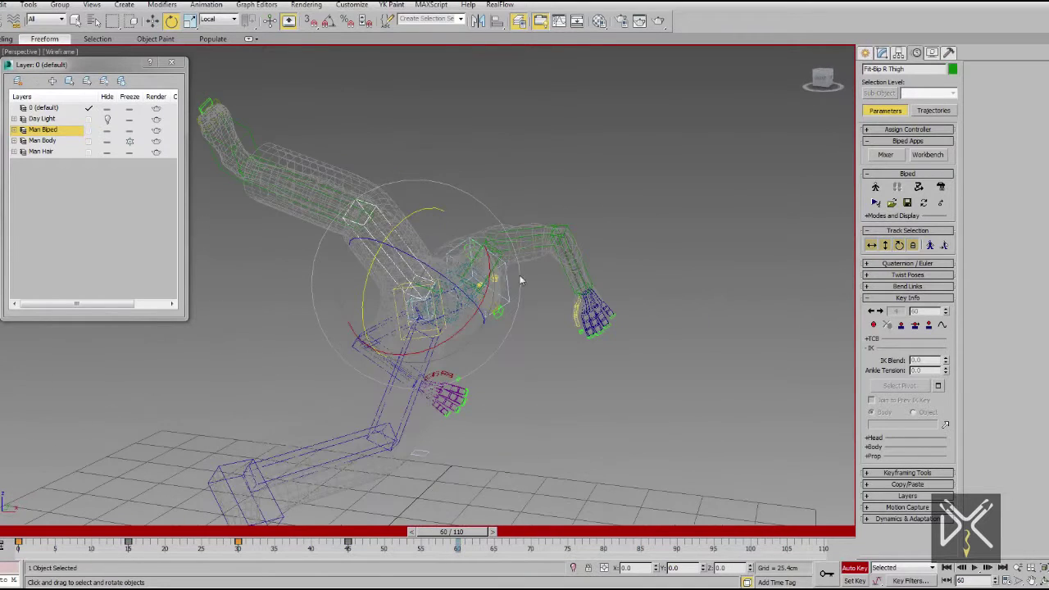
key(F3)
click(610, 330)
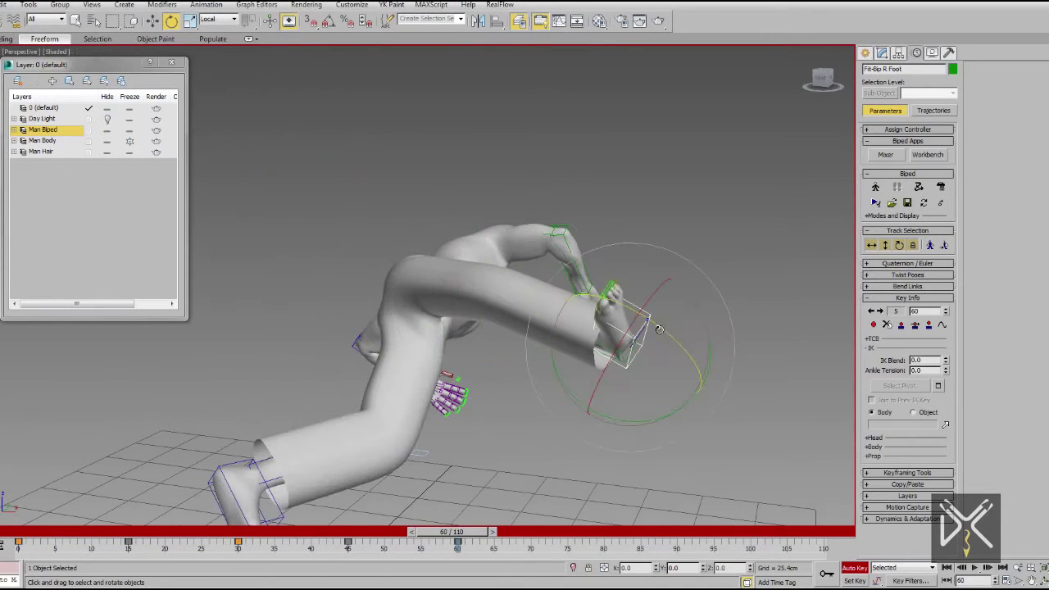
alt+middle_drag(774, 440, 566, 388)
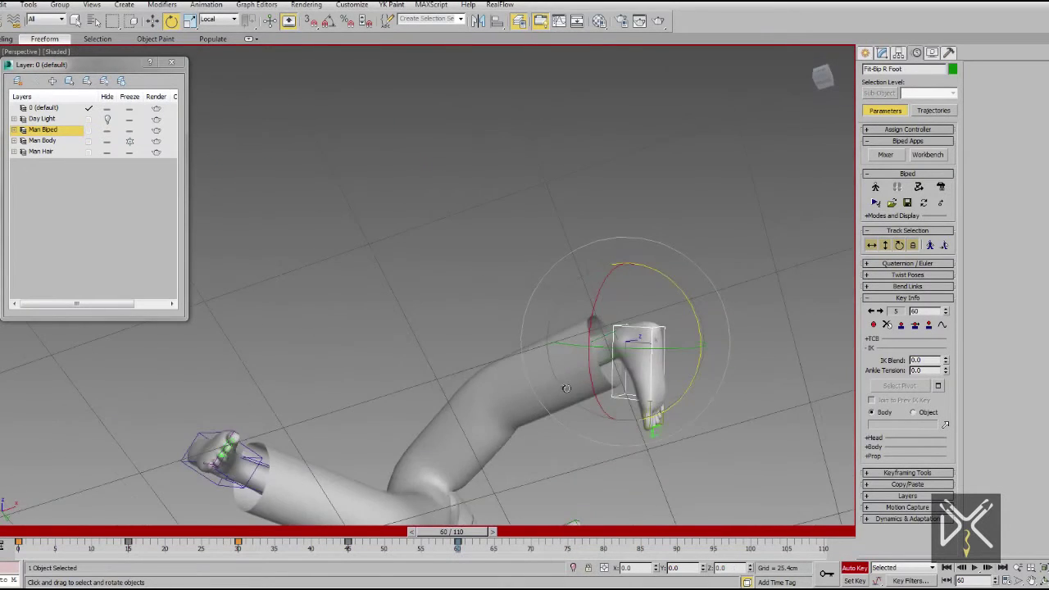
drag(586, 350, 548, 328)
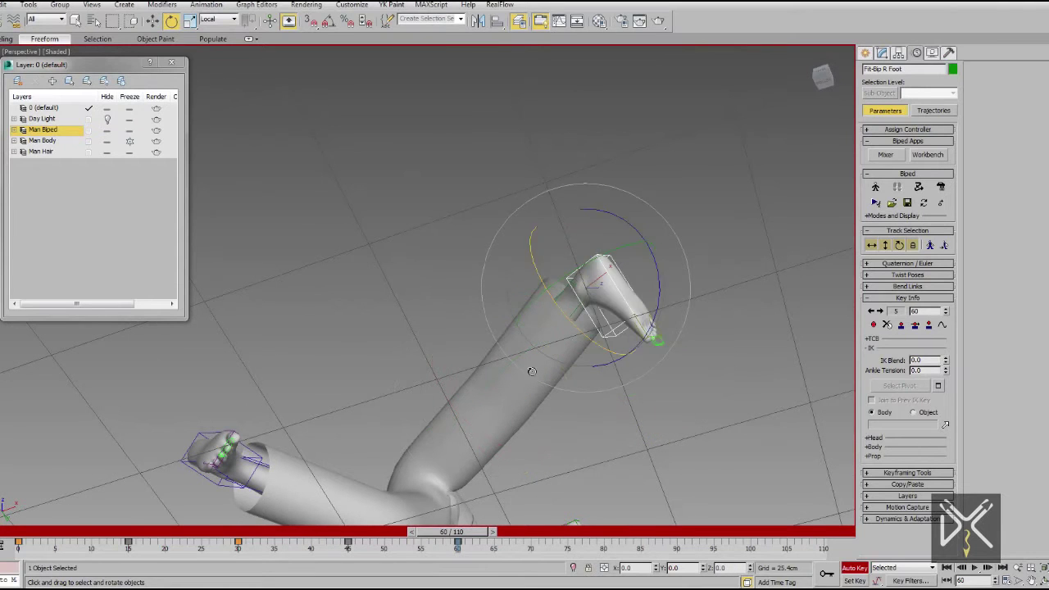
drag(459, 434, 492, 385)
alt+middle_drag(492, 385, 492, 315)
Step: Scissor the legs by rotating the left thigh into a split and swinging the right thigh
click(469, 242)
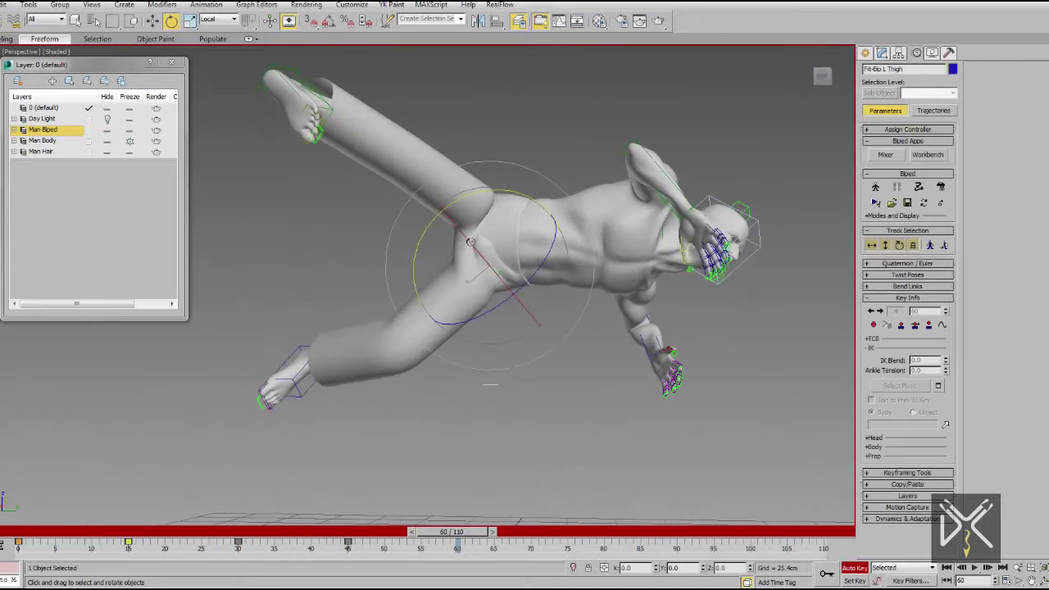
alt+middle_drag(469, 242, 459, 205)
drag(426, 271, 390, 285)
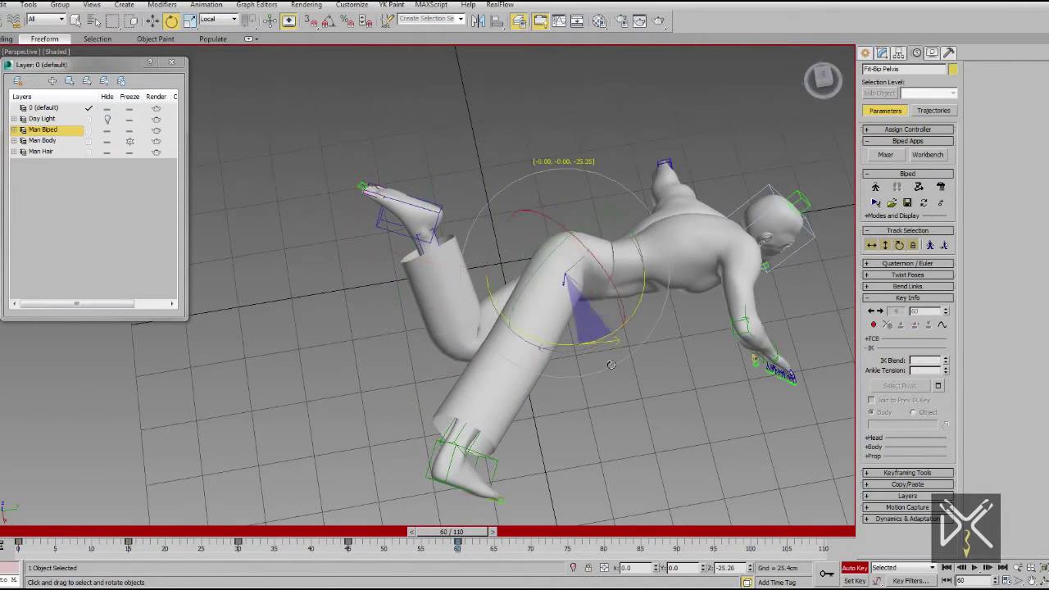
alt+middle_drag(610, 363, 647, 305)
click(648, 305)
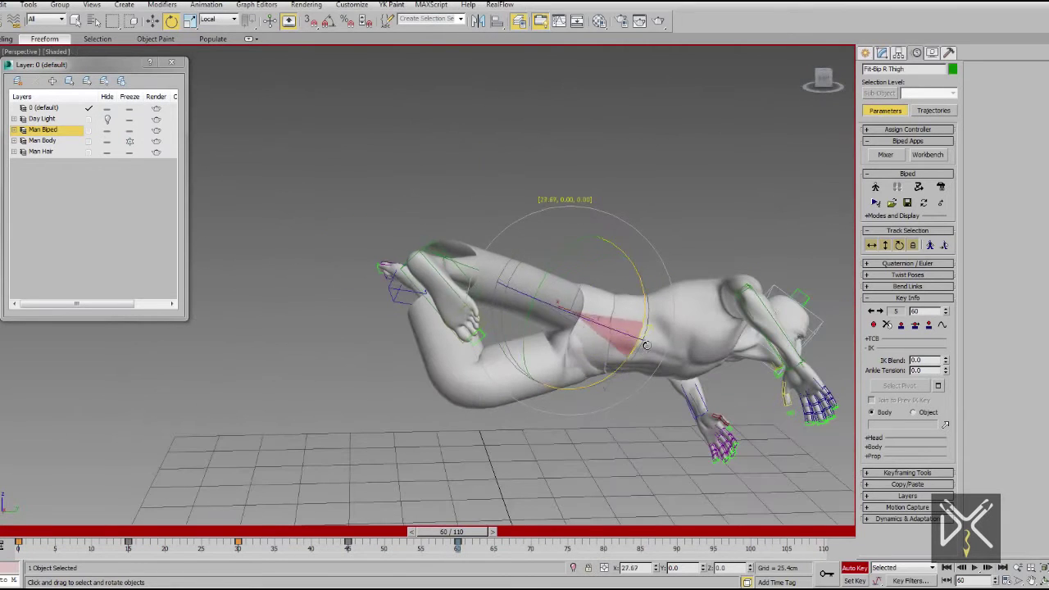
drag(647, 345, 611, 350)
mouse_move(638, 287)
alt+middle_down()
mouse_move(759, 258)
mouse_move(635, 328)
mouse_move(524, 305)
mouse_move(468, 152)
mouse_move(492, 209)
alt+middle_up()
Step: Rotate the left upper arm forward
click(634, 327)
key(F3)
key(F3)
click(524, 305)
click(492, 209)
drag(502, 201, 463, 204)
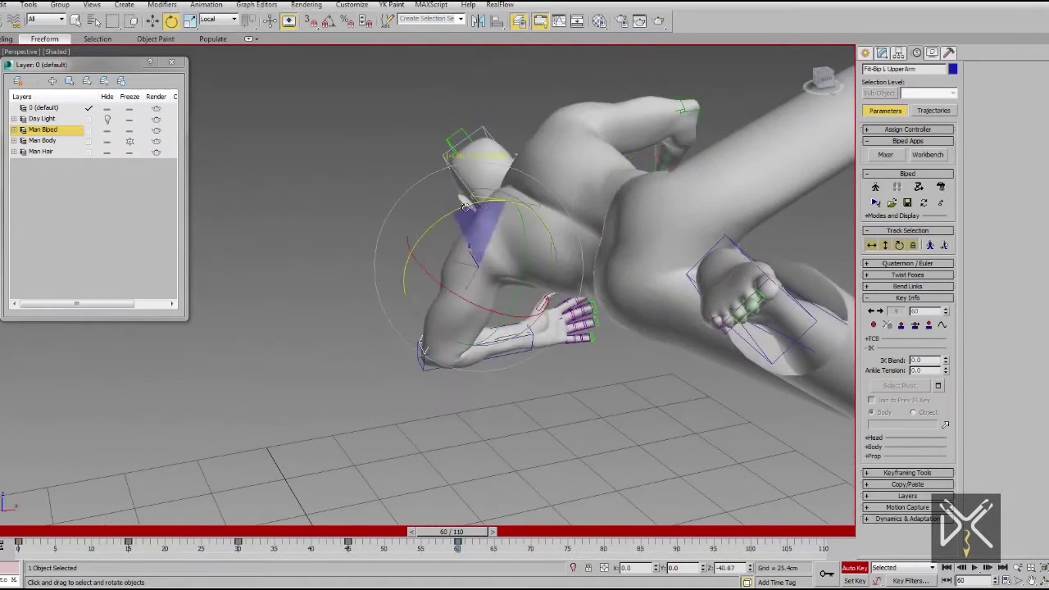
alt+middle_drag(464, 205, 596, 239)
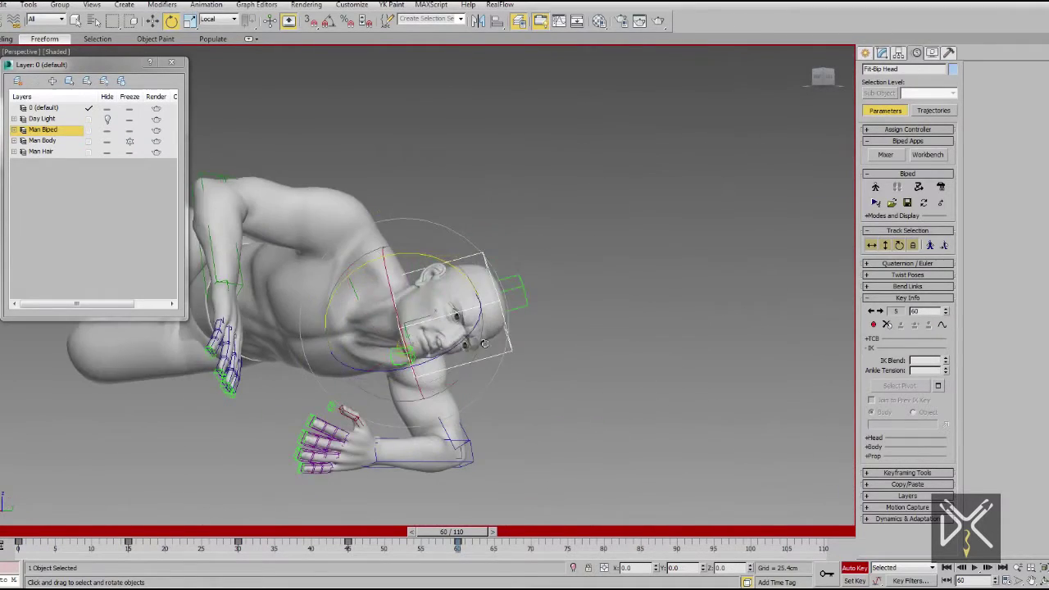
alt+middle_drag(483, 342, 367, 260)
Step: Swing the left arm into its reaching pose and select the right forearm
key(F3)
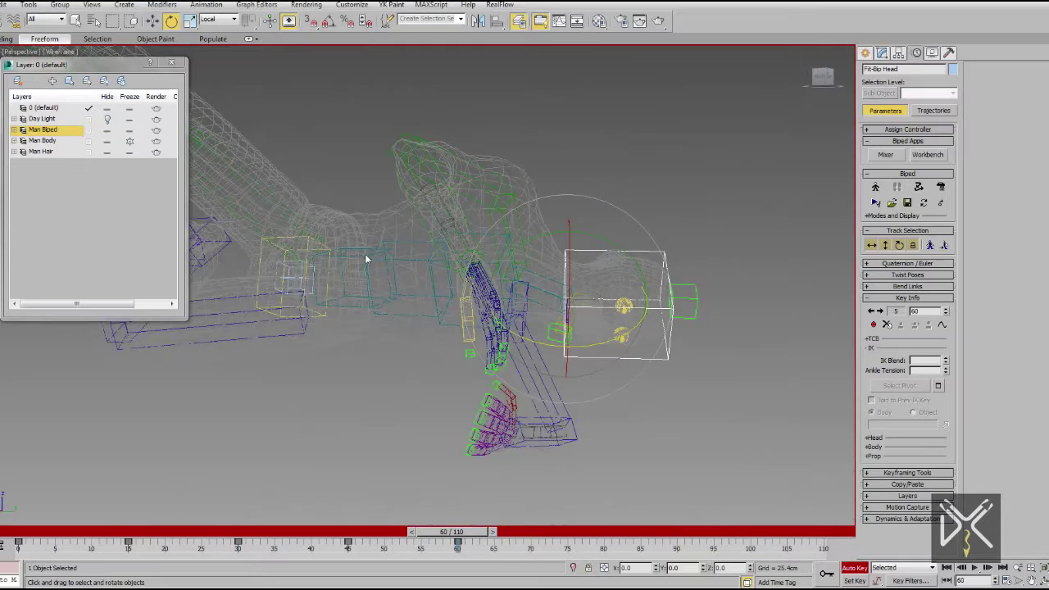
click(366, 260)
key(F3)
mouse_move(366, 260)
alt+middle_down()
mouse_move(246, 306)
mouse_move(459, 328)
alt+middle_up()
click(459, 327)
drag(459, 328, 492, 312)
mouse_move(492, 312)
alt+middle_down()
mouse_move(452, 338)
mouse_move(421, 240)
mouse_move(573, 328)
alt+middle_up()
click(421, 240)
scroll(668, 371, down, 3)
alt+middle_drag(667, 371, 450, 554)
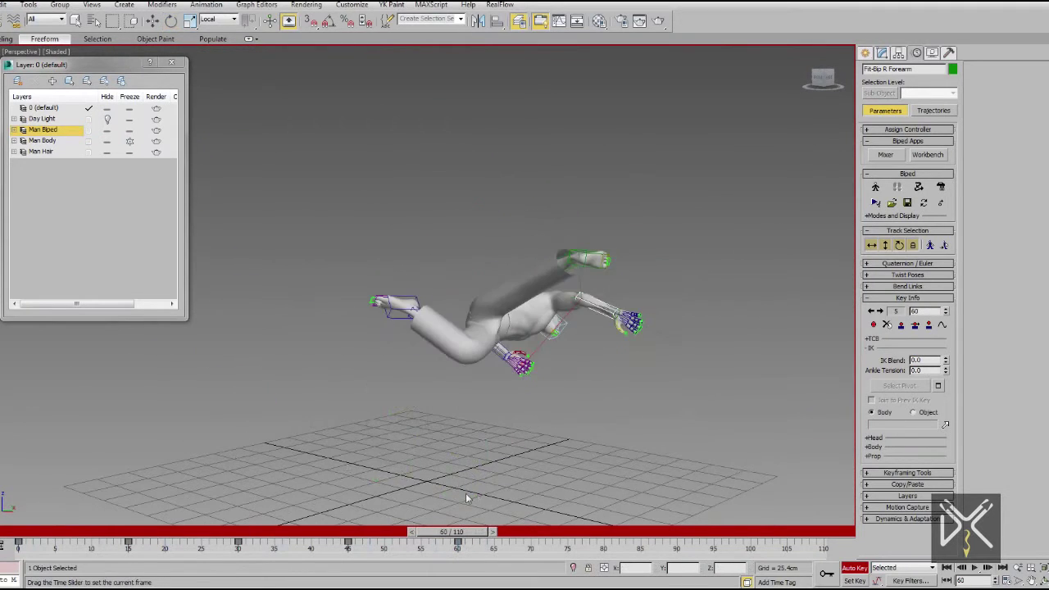
Step: Raise and shift Bip COM higher in the air at frame 60 of the jump
alt+middle_drag(465, 498, 837, 259)
key(e)
key(w)
alt+middle_drag(562, 262, 459, 393)
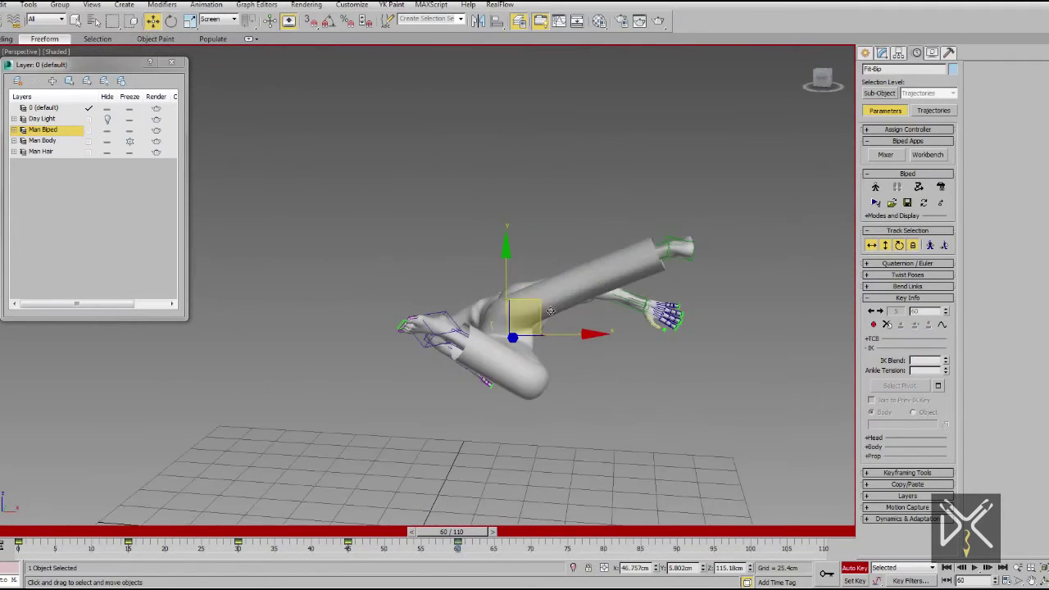
mouse_move(451, 532)
mouse_down()
mouse_move(349, 532)
mouse_move(459, 532)
mouse_up()
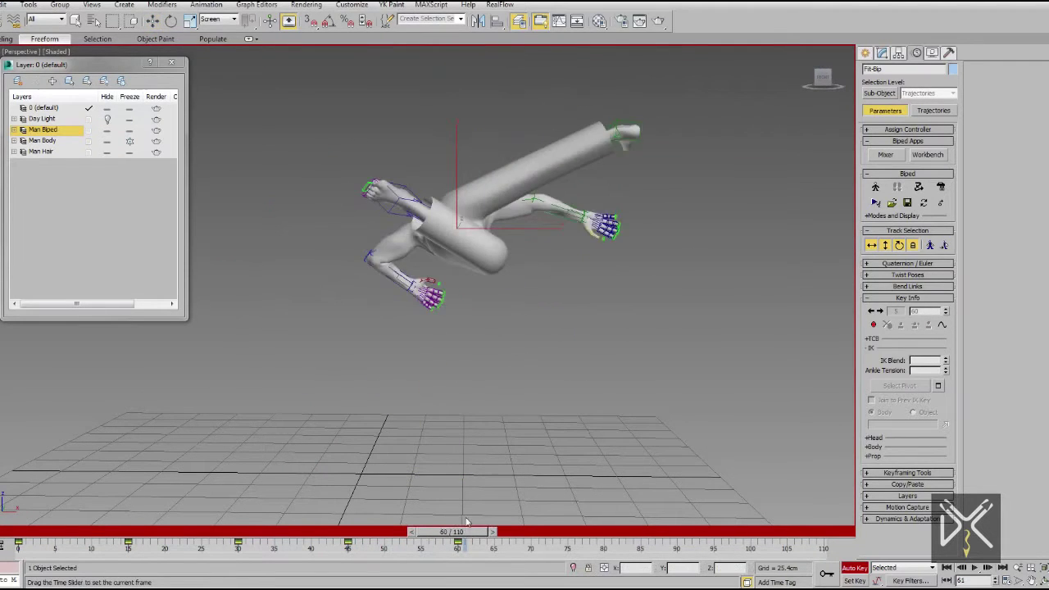
alt+middle_drag(557, 170, 491, 311)
mouse_move(458, 532)
mouse_down()
mouse_move(99, 532)
mouse_move(414, 525)
mouse_up()
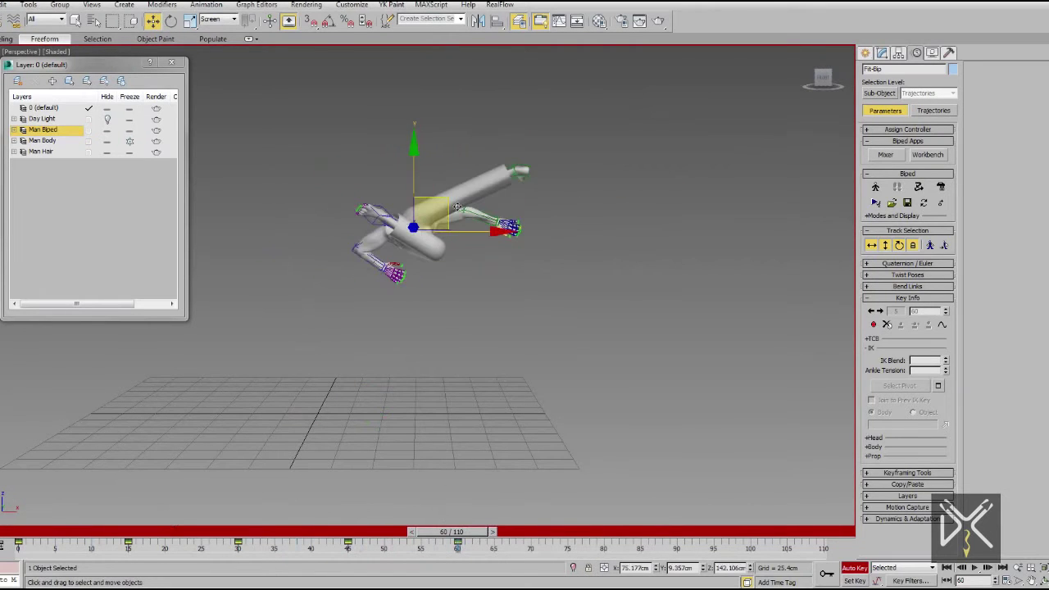
mouse_move(298, 534)
mouse_down()
mouse_move(181, 533)
mouse_move(381, 551)
mouse_up()
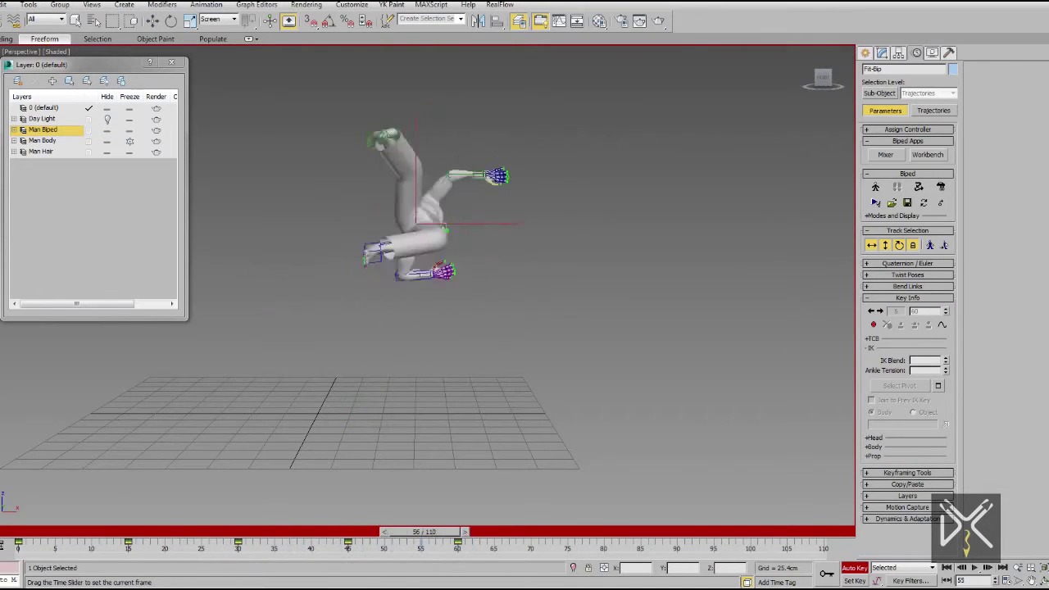
Step: Turn on Trajectories and scrub between frames 45 and 60 to check the body's arc
click(942, 324)
scroll(285, 225, up, 3)
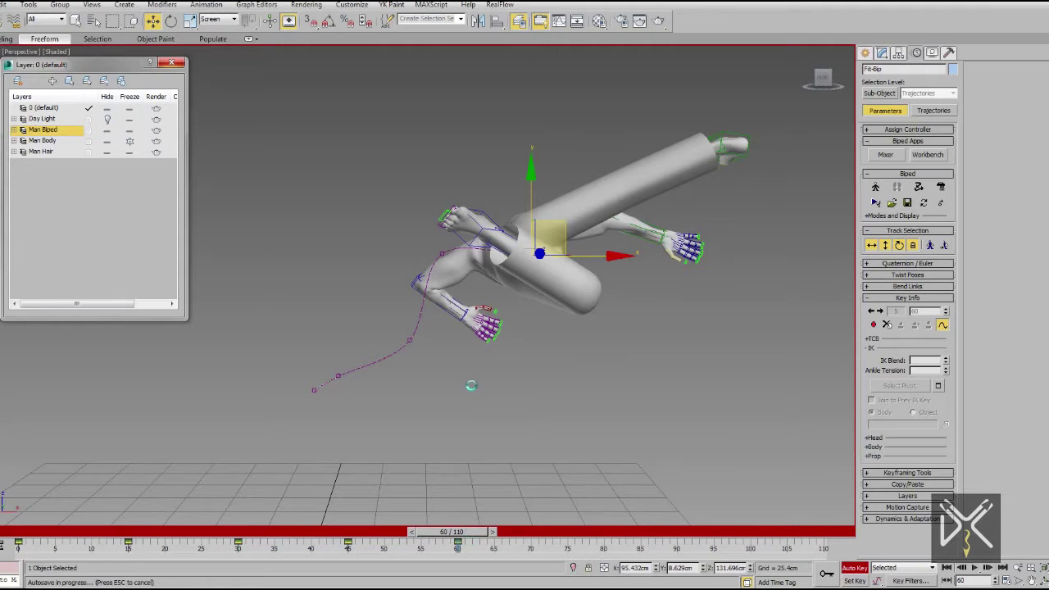
mouse_move(452, 532)
mouse_down()
mouse_move(348, 532)
mouse_move(452, 532)
mouse_up()
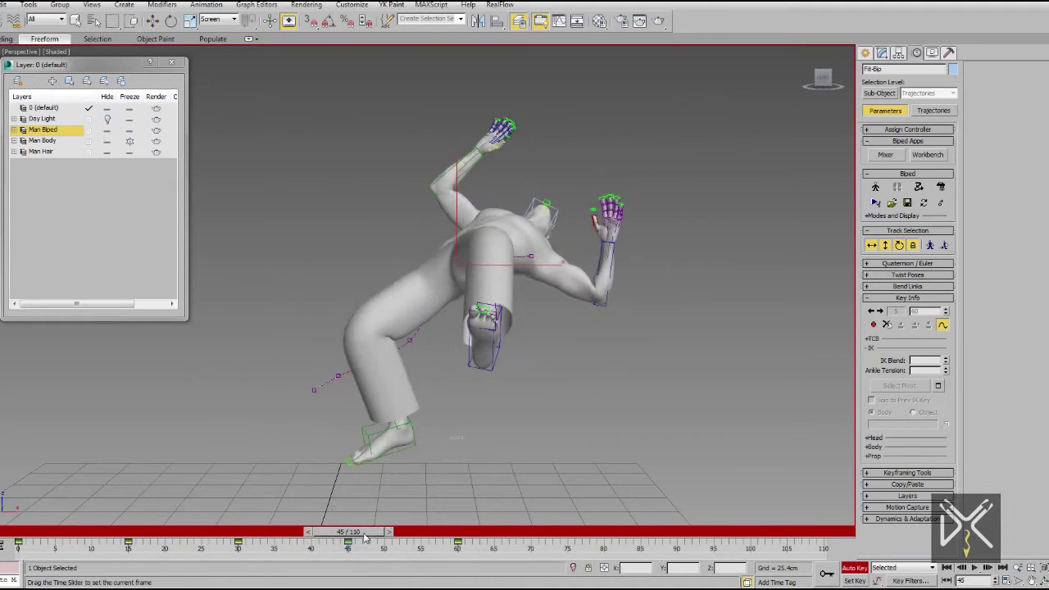
drag(348, 532, 459, 534)
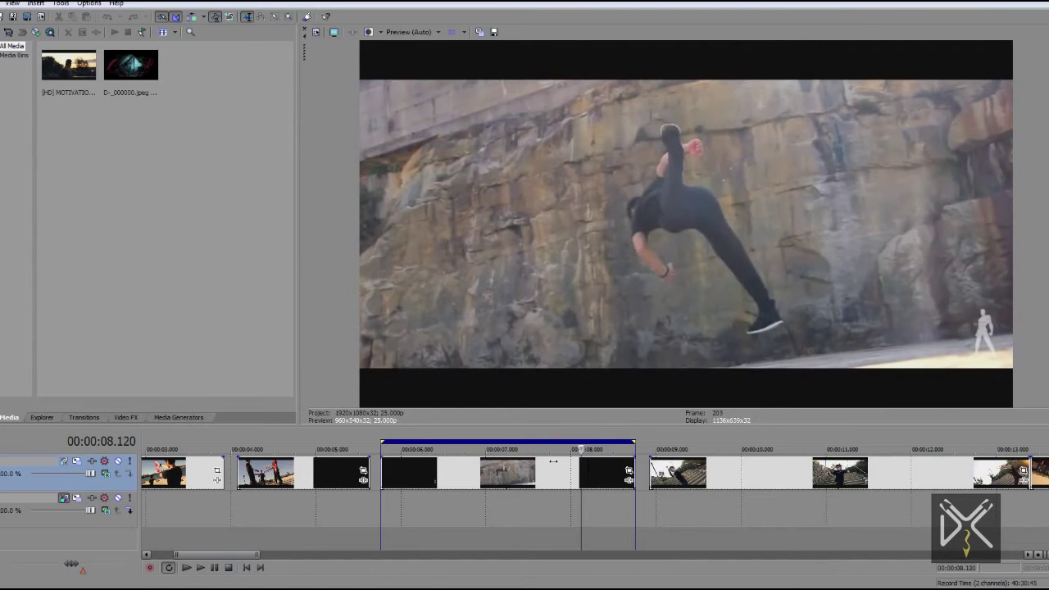
Step: Preview the reference clip of the man mid-flip beside the rock wall in Vegas Pro
key(alt+4)
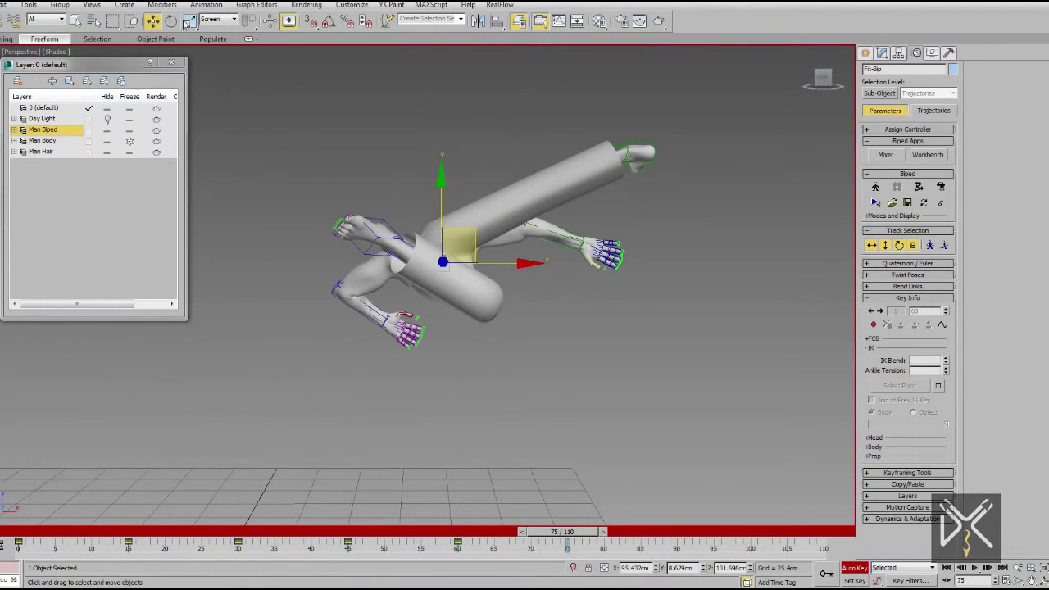
Step: At frame 75, tip the pelvis over and rotate the left upper arm and right shoulder
click(171, 20)
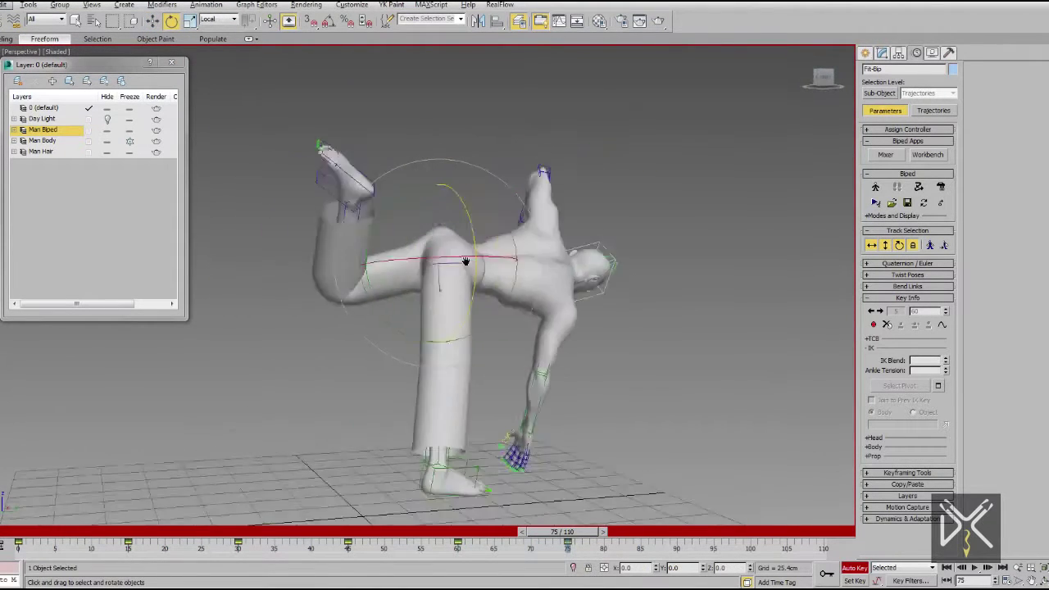
drag(465, 260, 282, 155)
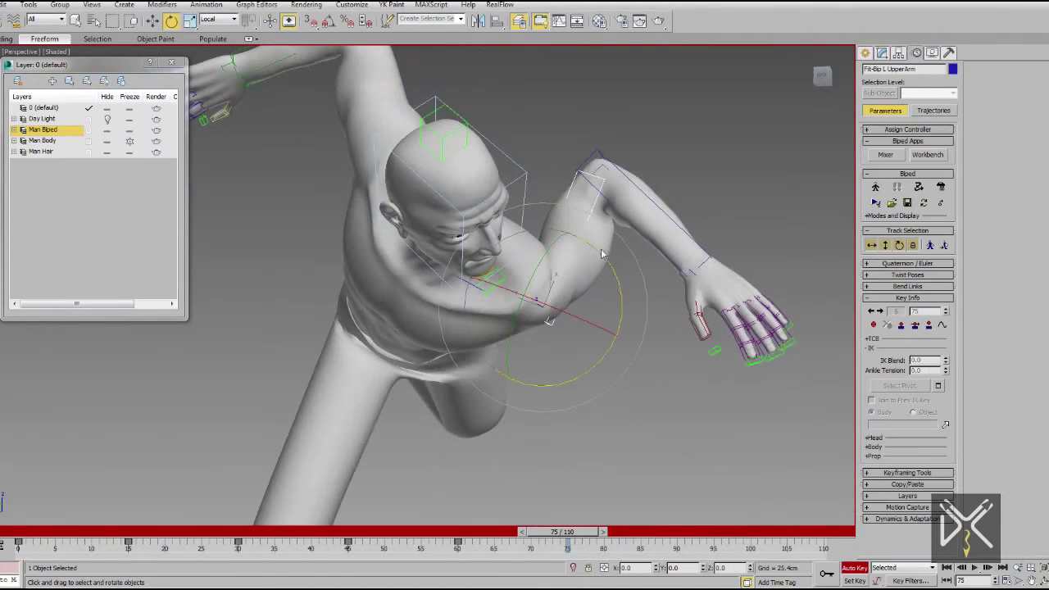
drag(648, 328, 653, 475)
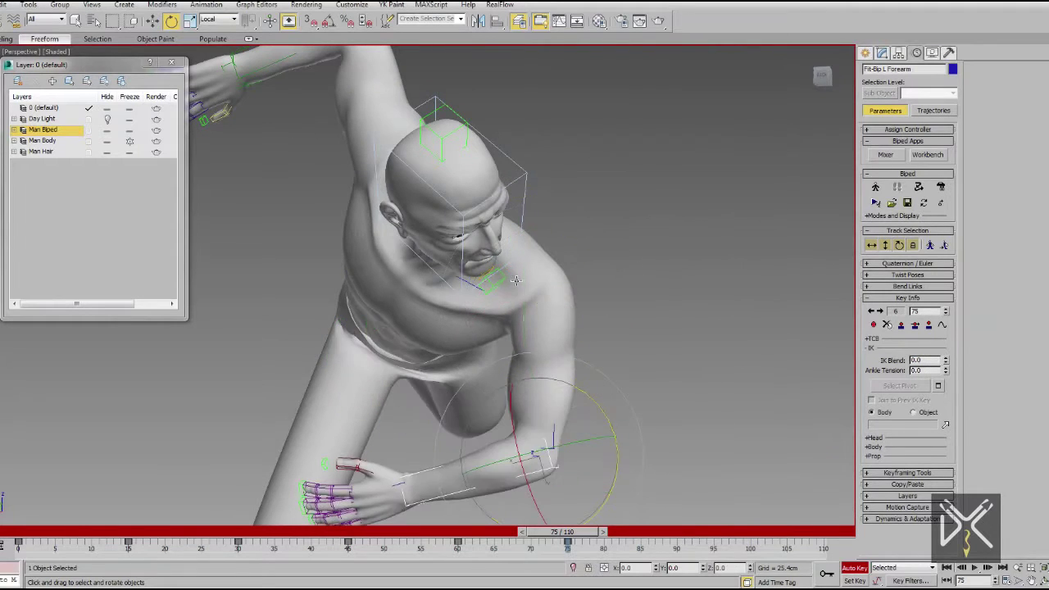
alt+middle_drag(552, 487, 557, 285)
mouse_move(564, 245)
alt+middle_down()
mouse_move(658, 337)
mouse_move(503, 312)
alt+middle_up()
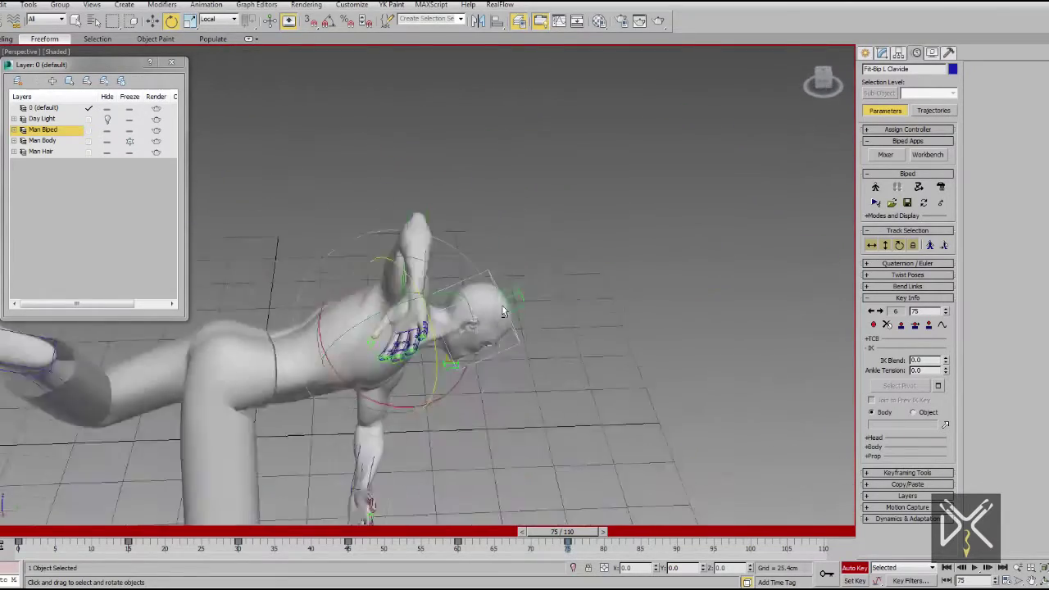
alt+middle_drag(504, 311, 471, 300)
drag(470, 304, 471, 300)
mouse_move(470, 300)
alt+middle_down()
mouse_move(502, 223)
mouse_move(525, 246)
mouse_move(492, 246)
alt+middle_up()
Step: Select the whole biped, show its trajectory and scrub to review the flip arc
key(F3)
key(F3)
scroll(541, 279, down, 3)
drag(439, 530, 479, 531)
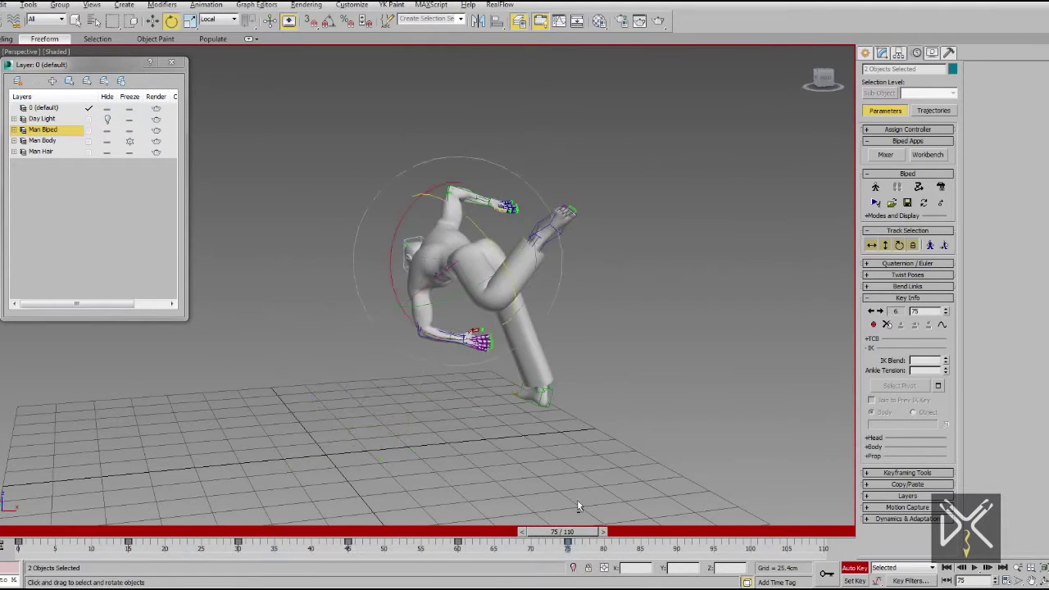
alt+middle_drag(578, 506, 637, 162)
key(ctrl+a)
click(942, 324)
alt+middle_drag(623, 426, 574, 459)
mouse_move(562, 532)
mouse_down()
mouse_move(489, 532)
mouse_move(597, 532)
mouse_move(37, 532)
mouse_move(582, 532)
mouse_up()
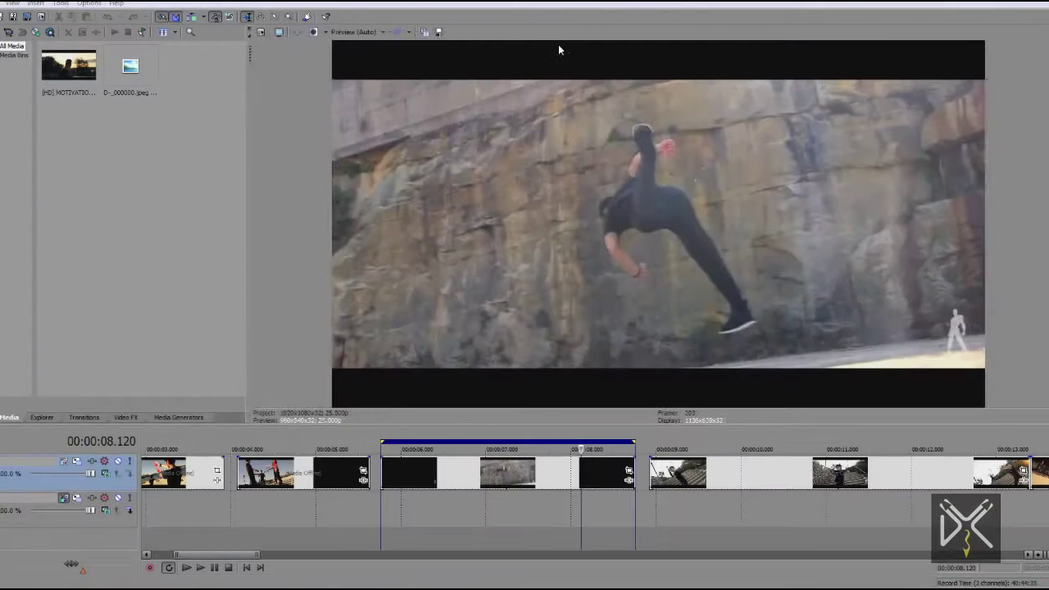
Step: Move the reference playhead to about 00:00:08.200 to show the one-leg high kick
click(589, 456)
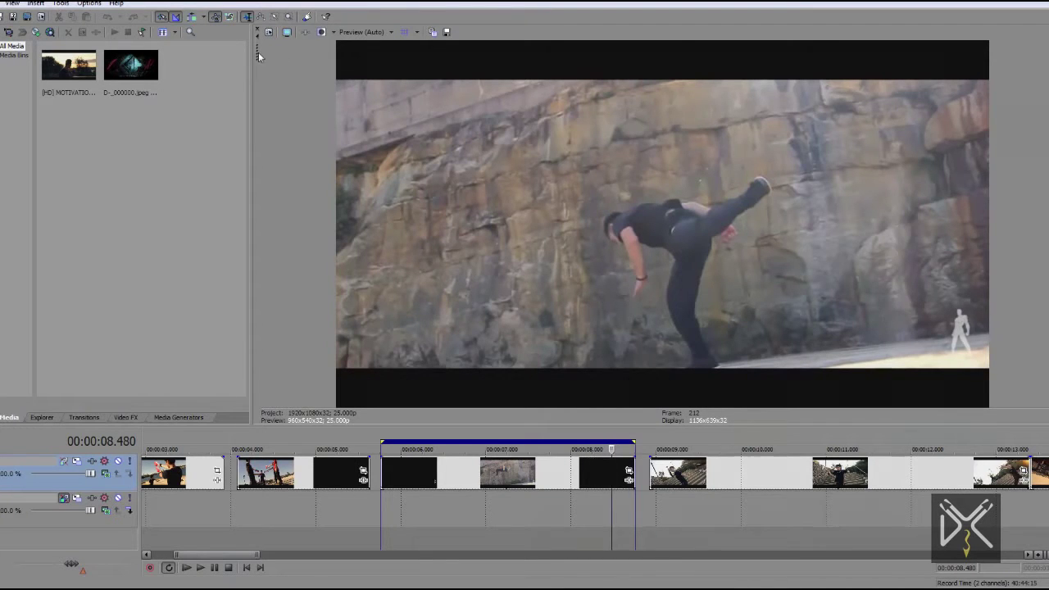
key(alt+4)
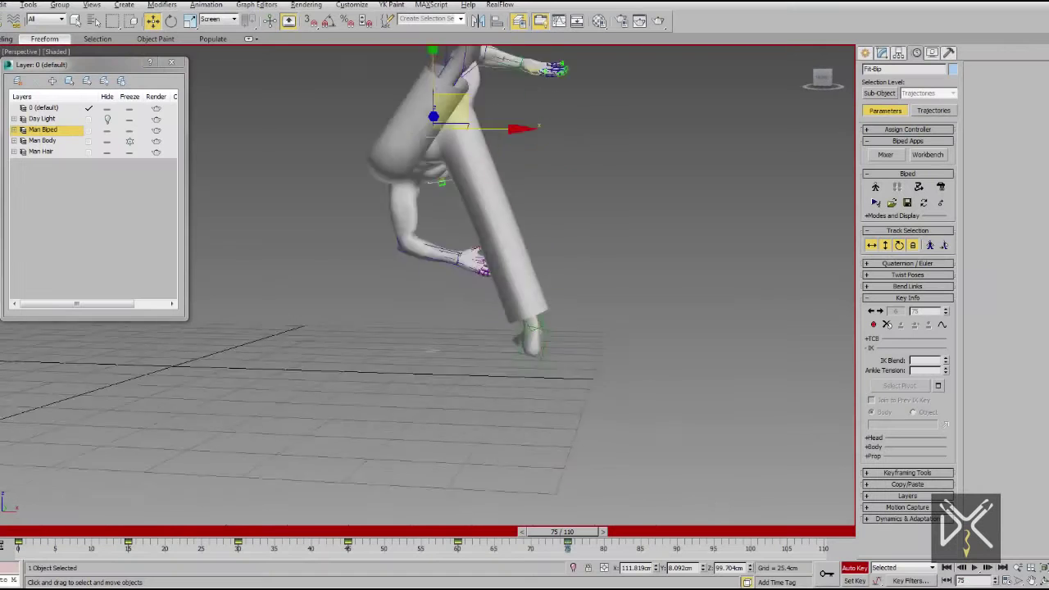
Step: At frame 90, rotate the right foot about 40 degrees
click(545, 331)
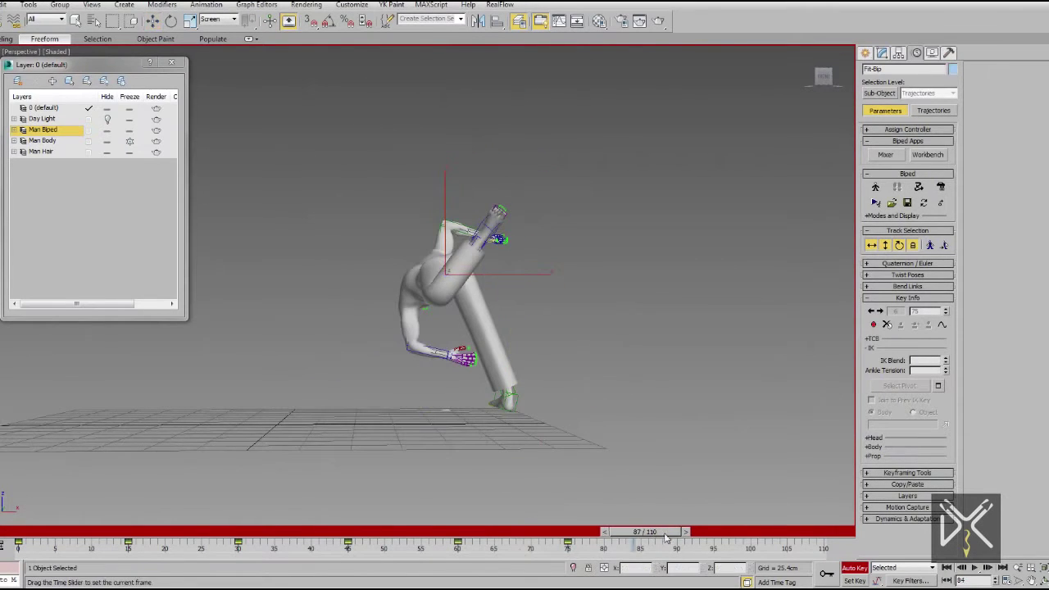
drag(666, 537, 666, 532)
key(w)
scroll(453, 269, up, 3)
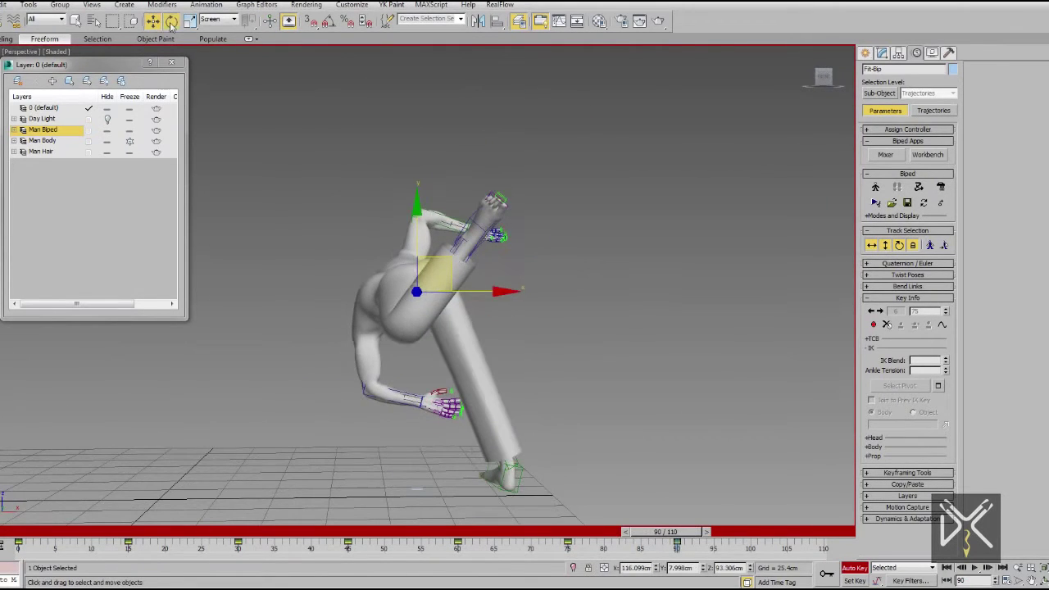
click(171, 22)
drag(541, 174, 575, 193)
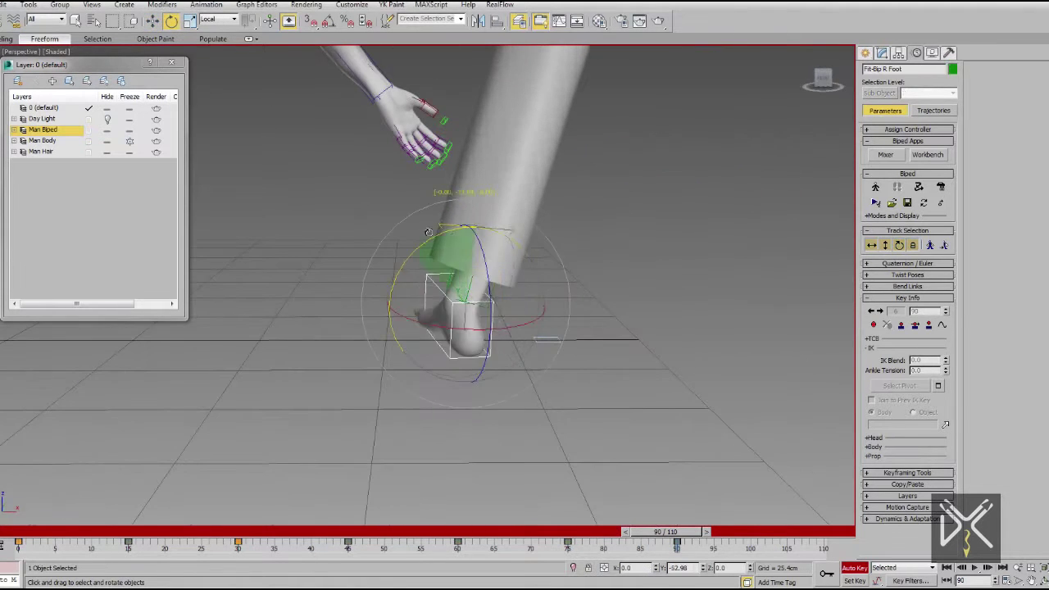
mouse_move(427, 232)
alt+middle_down()
mouse_move(461, 304)
mouse_move(569, 386)
mouse_move(495, 363)
alt+middle_up()
click(154, 21)
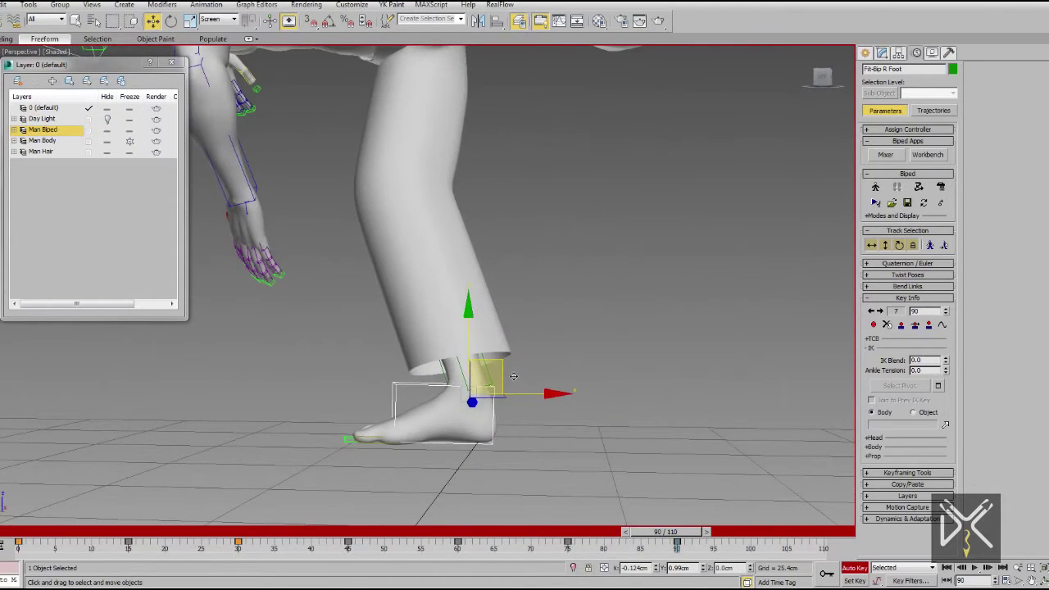
key(ctrl+alt+z)
Step: Rotate the pelvis and left thigh so the biped bends forward with one leg kicked back
click(525, 270)
key(z)
key(e)
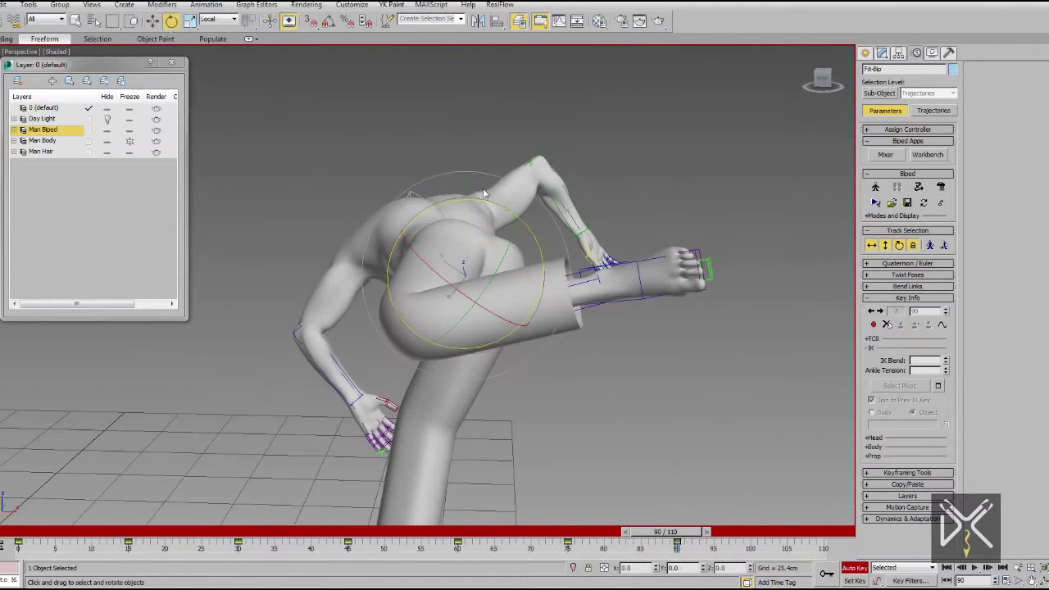
click(574, 279)
mouse_move(574, 278)
alt+middle_down()
mouse_move(477, 261)
mouse_move(357, 365)
alt+middle_up()
key(F3)
key(F3)
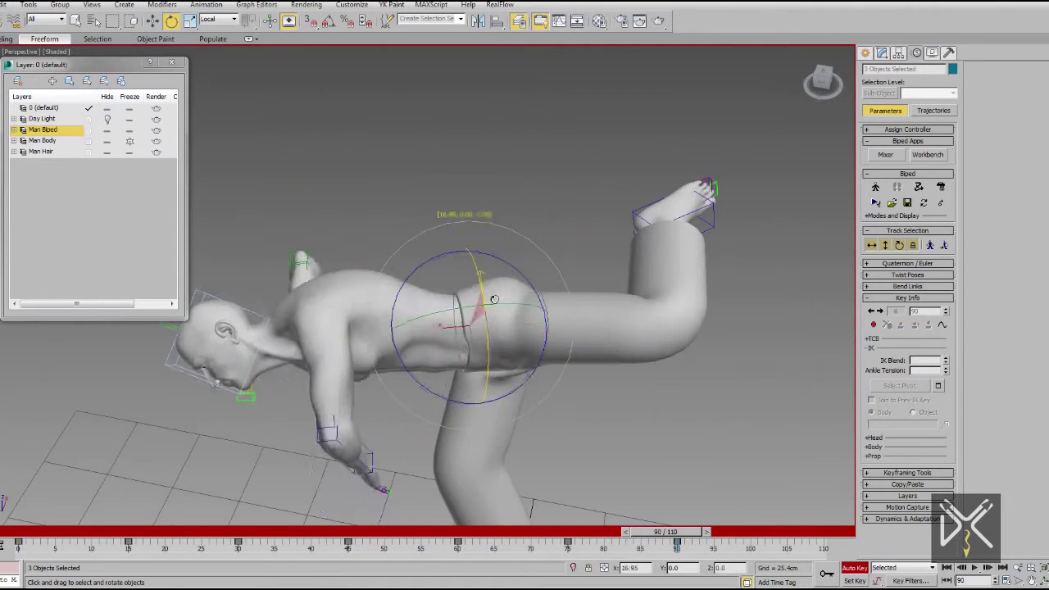
alt+middle_drag(442, 319, 373, 314)
mouse_move(444, 258)
alt+middle_down()
mouse_move(681, 260)
mouse_move(452, 256)
alt+middle_up()
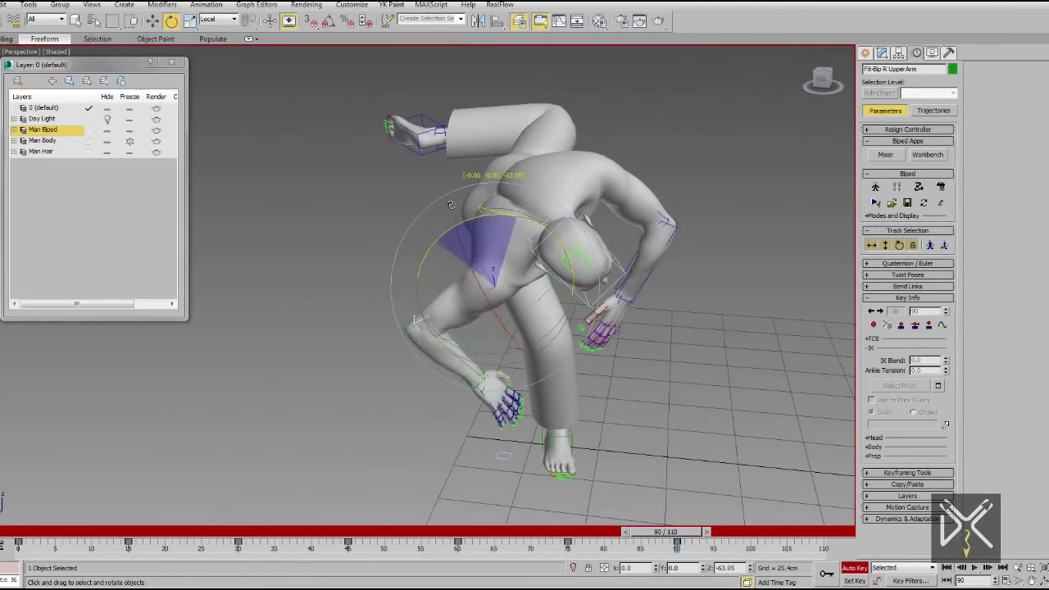
Step: Lower both upper arms toward the ground and turn the left hand about 41 degrees
drag(451, 204, 451, 207)
alt+middle_drag(451, 207, 410, 362)
mouse_move(439, 286)
alt+middle_down()
mouse_move(621, 276)
mouse_move(574, 246)
alt+middle_up()
click(582, 237)
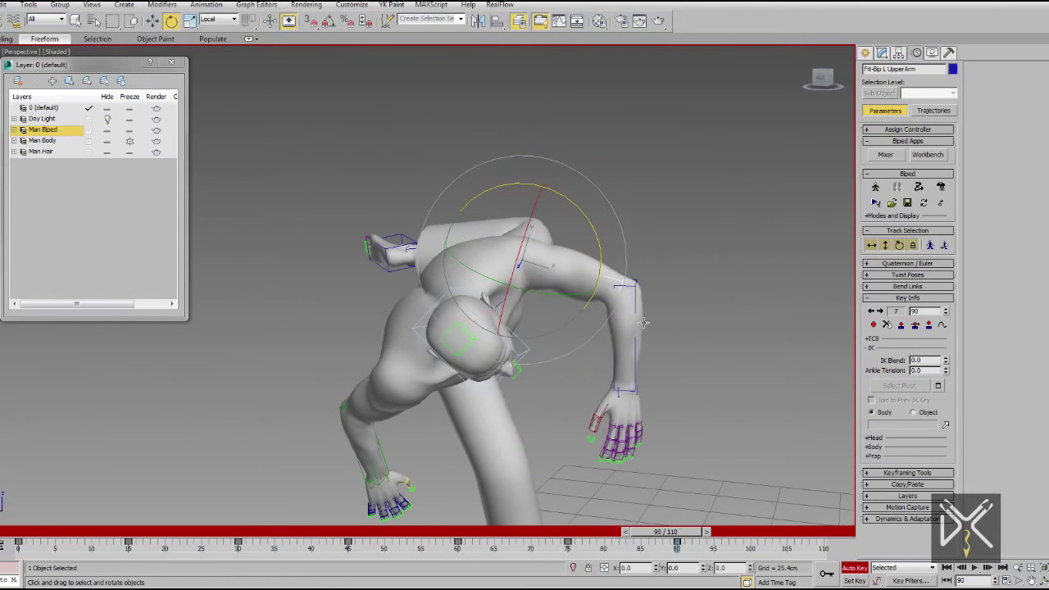
alt+middle_drag(562, 295, 558, 201)
drag(557, 200, 545, 188)
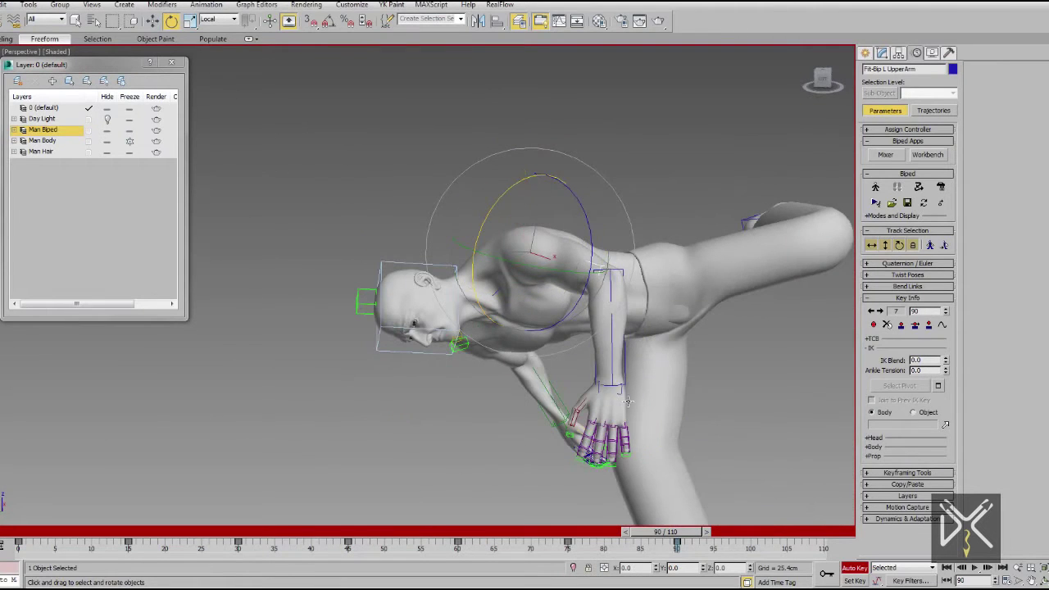
click(628, 402)
mouse_move(627, 401)
alt+middle_down()
mouse_move(574, 287)
mouse_move(606, 233)
alt+middle_up()
drag(606, 233, 604, 230)
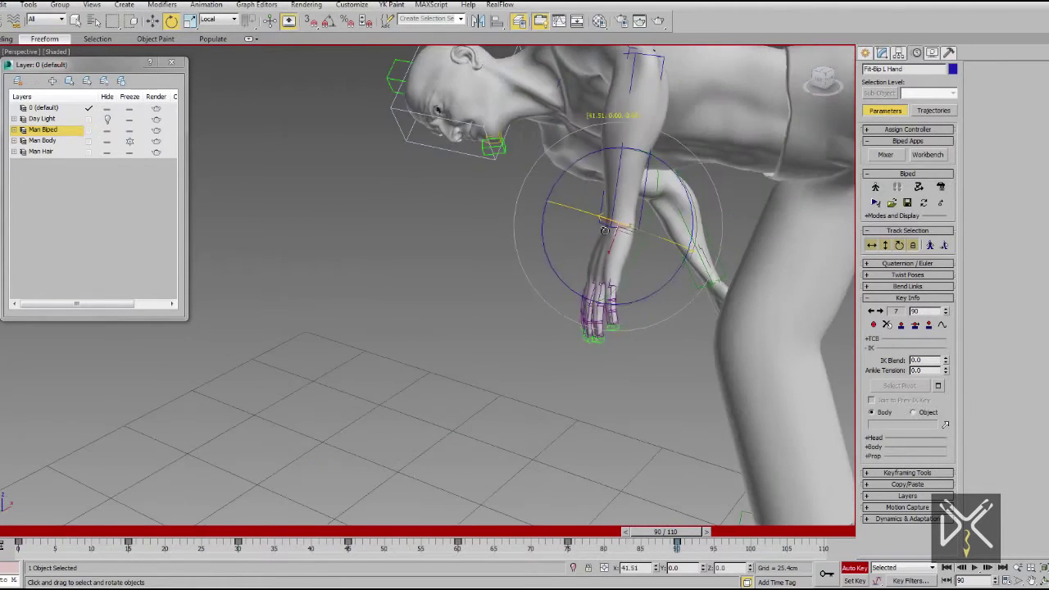
alt+middle_drag(604, 230, 602, 310)
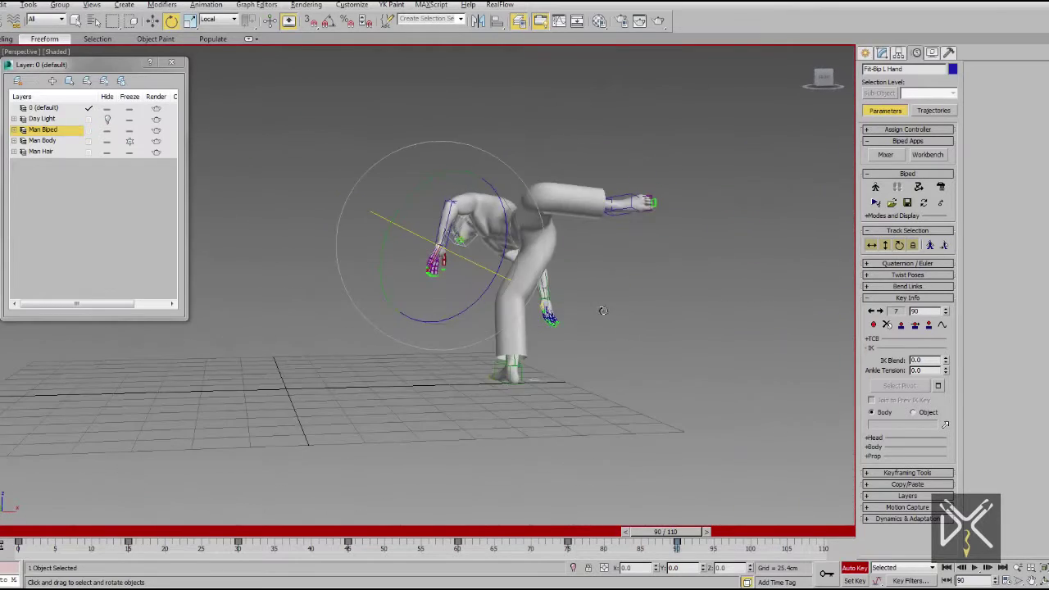
Step: Scrub the animation to review the kick pose, select the root and go to frame 110
mouse_move(574, 523)
mouse_down()
mouse_move(189, 529)
mouse_move(680, 528)
mouse_move(293, 528)
mouse_move(518, 501)
mouse_move(722, 532)
mouse_move(199, 537)
mouse_move(656, 541)
mouse_up()
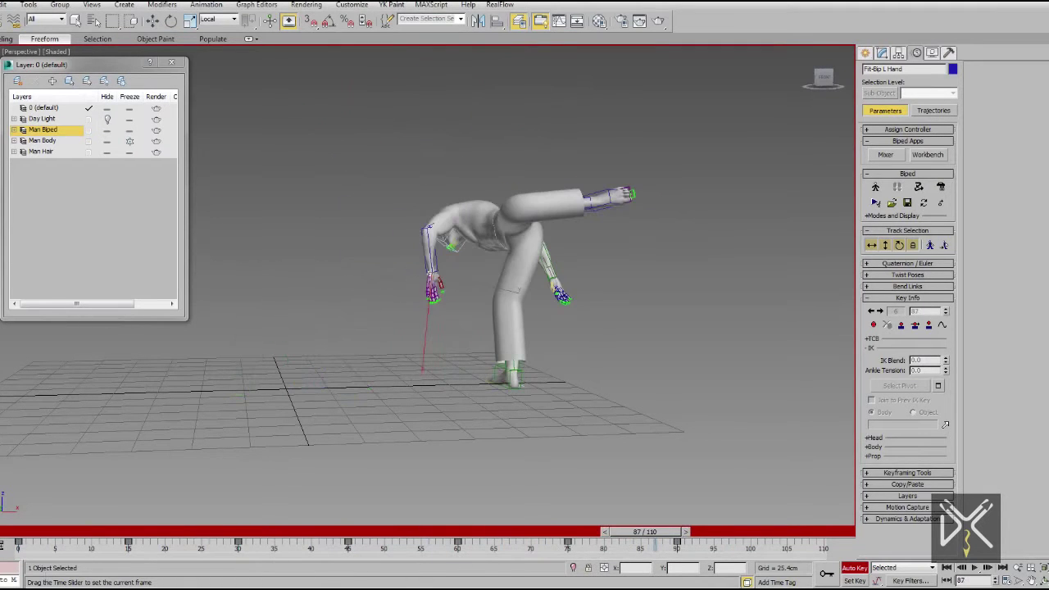
click(883, 248)
mouse_move(655, 295)
alt+middle_down()
mouse_move(596, 291)
mouse_move(631, 282)
alt+middle_up()
mouse_move(665, 531)
mouse_down()
mouse_move(327, 531)
mouse_move(502, 521)
mouse_move(812, 531)
mouse_up()
key(w)
alt+middle_drag(492, 311, 437, 304)
scroll(440, 301, up, 5)
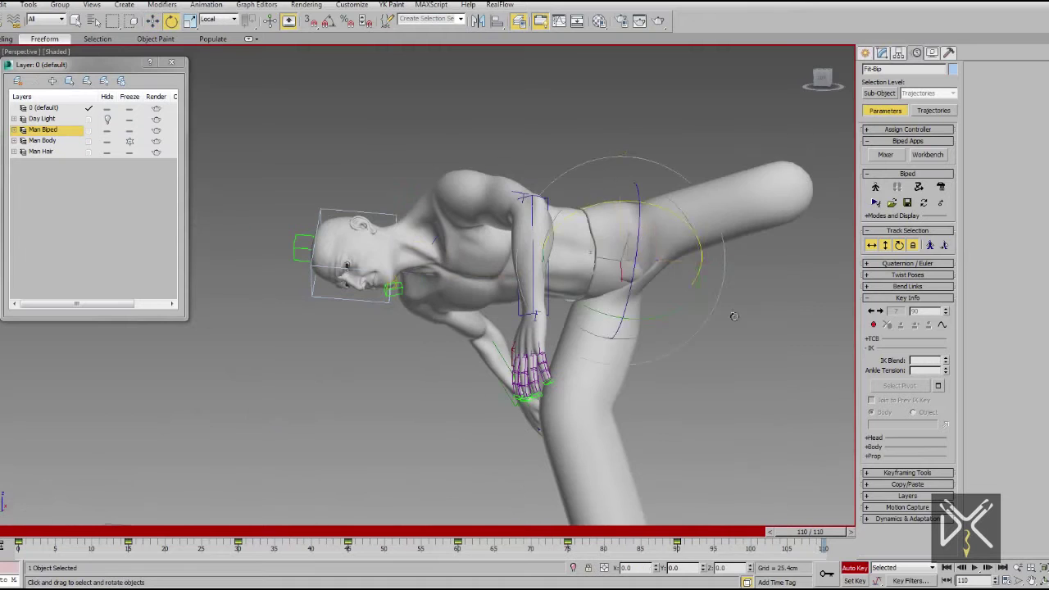
Step: At frame 110, rotate the body upright so the raised leg lowers and the torso is vertical
scroll(733, 317, down, 3)
alt+middle_drag(733, 316, 743, 536)
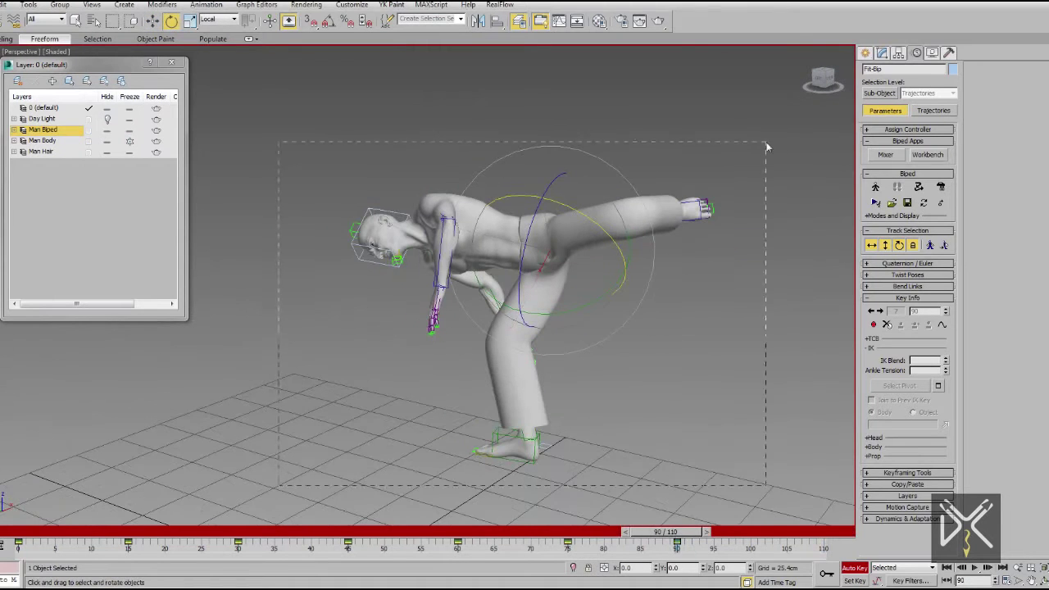
drag(556, 249, 669, 260)
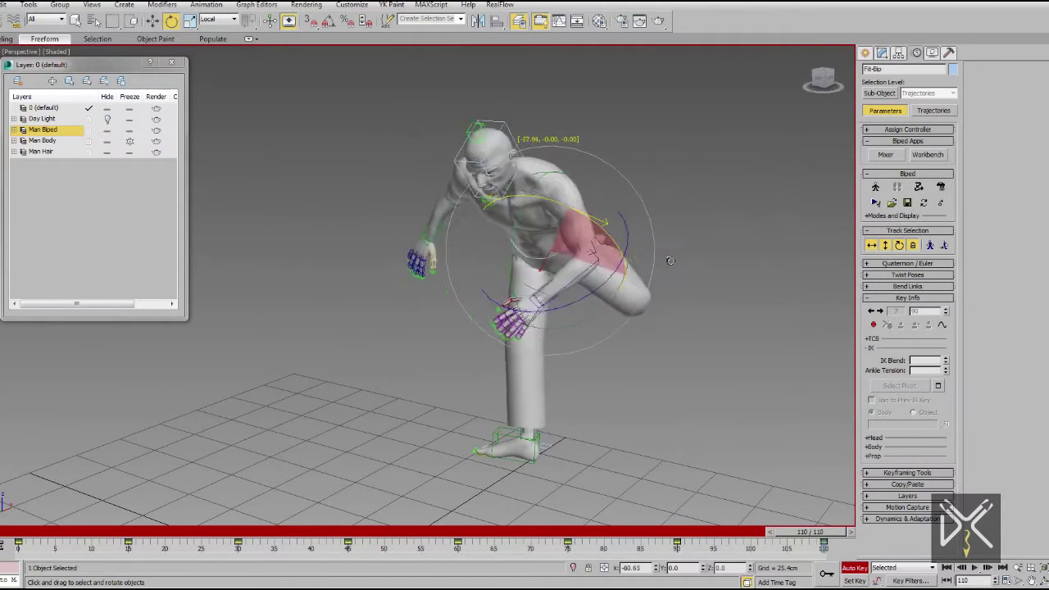
drag(562, 272, 612, 204)
alt+middle_drag(598, 281, 629, 381)
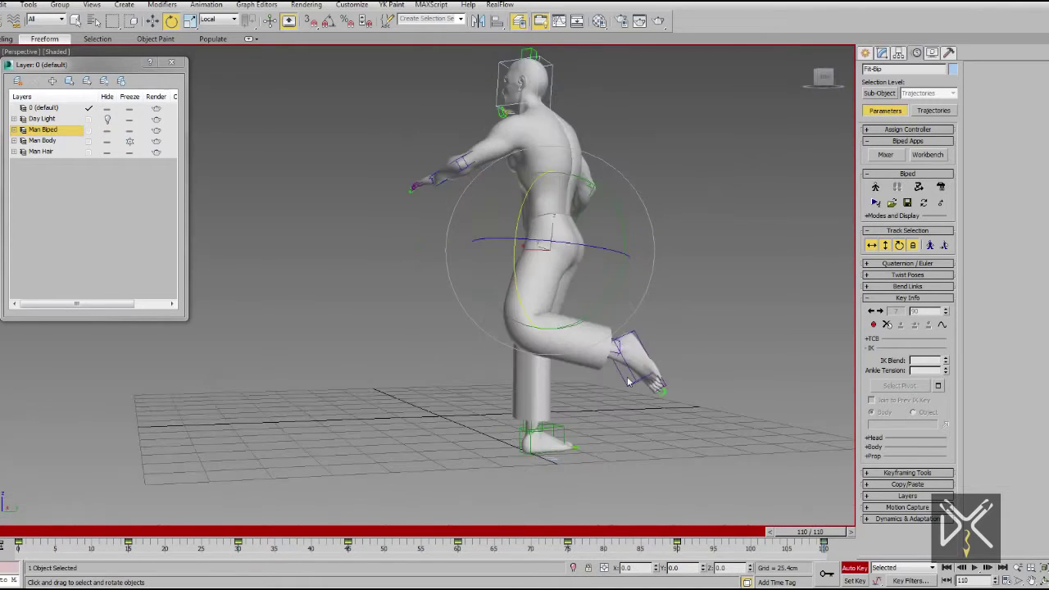
mouse_move(596, 437)
alt+middle_down()
mouse_move(648, 393)
mouse_move(623, 426)
mouse_move(588, 432)
alt+middle_up()
scroll(623, 426, up, 3)
scroll(588, 433, down, 2)
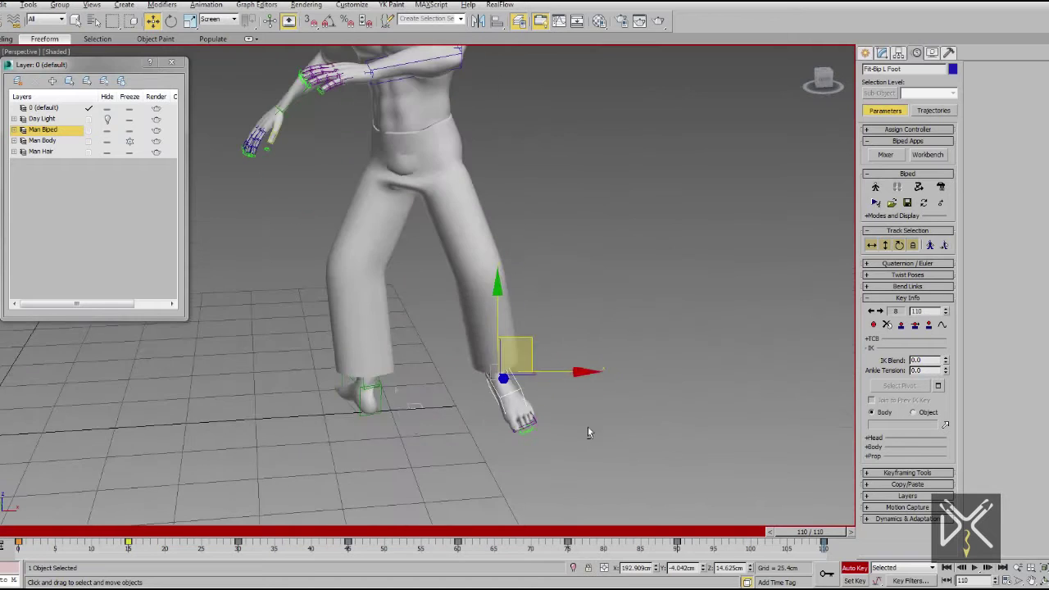
mouse_move(482, 446)
alt+middle_down()
mouse_move(421, 402)
mouse_move(594, 446)
alt+middle_up()
mouse_move(619, 389)
alt+middle_down()
mouse_move(590, 410)
mouse_move(583, 394)
alt+middle_up()
Step: In Front view, move the left foot down onto the ground grid
key(w)
key(f)
key(z)
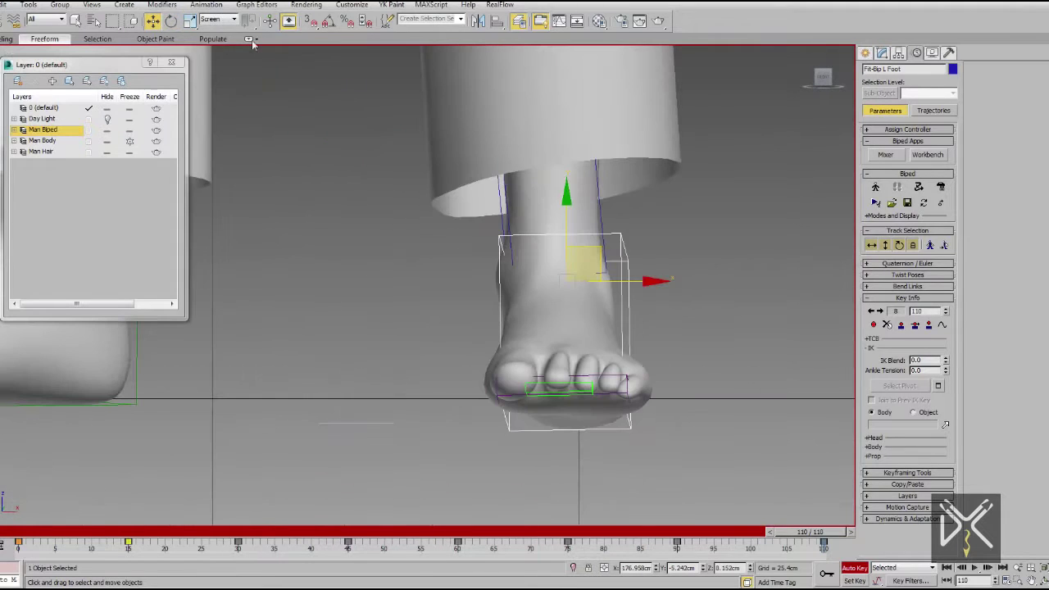
key(w)
scroll(581, 295, down, 3)
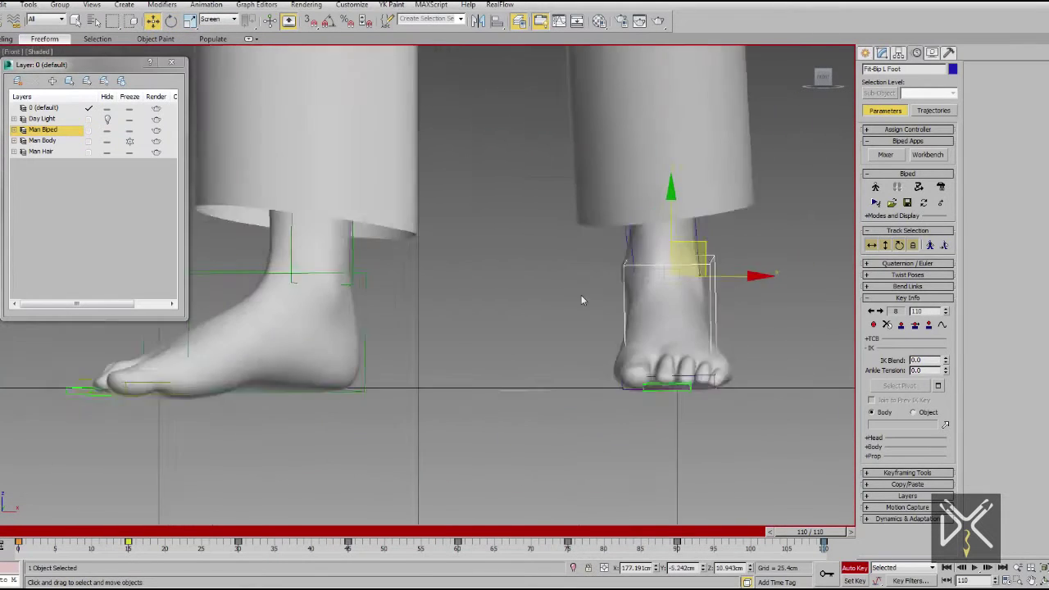
click(901, 325)
key(p)
scroll(535, 324, down, 3)
scroll(536, 324, up, 2)
Step: Tilt the pelvis and adjust the spine and left thigh to finish the upright stance
key(F3)
mouse_move(536, 324)
alt+middle_down()
mouse_move(490, 295)
mouse_move(463, 309)
alt+middle_up()
click(490, 295)
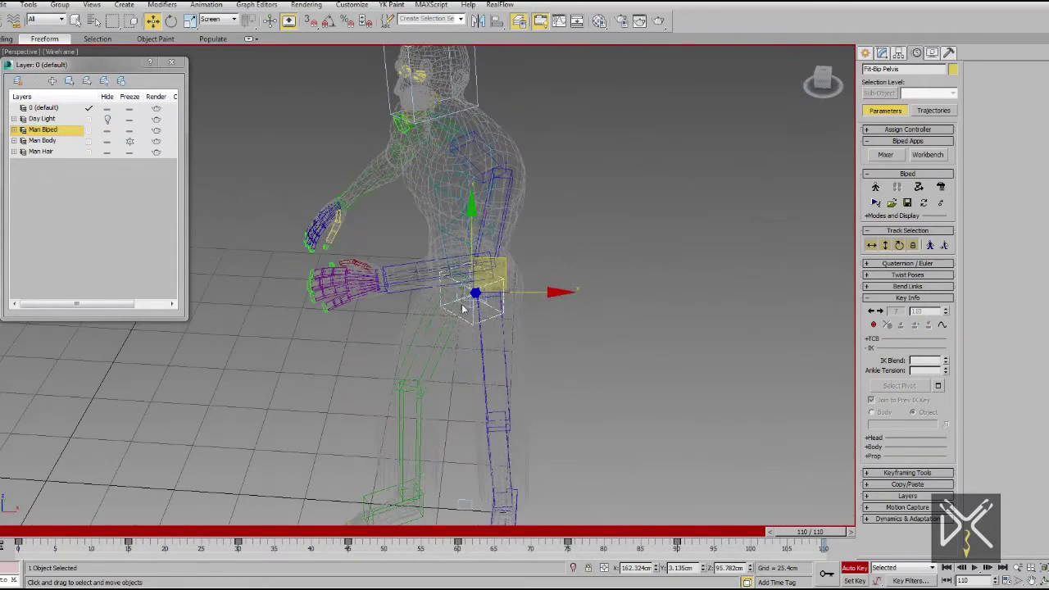
click(171, 21)
drag(485, 333, 518, 340)
mouse_move(518, 338)
alt+middle_down()
mouse_move(525, 232)
mouse_move(505, 244)
alt+middle_up()
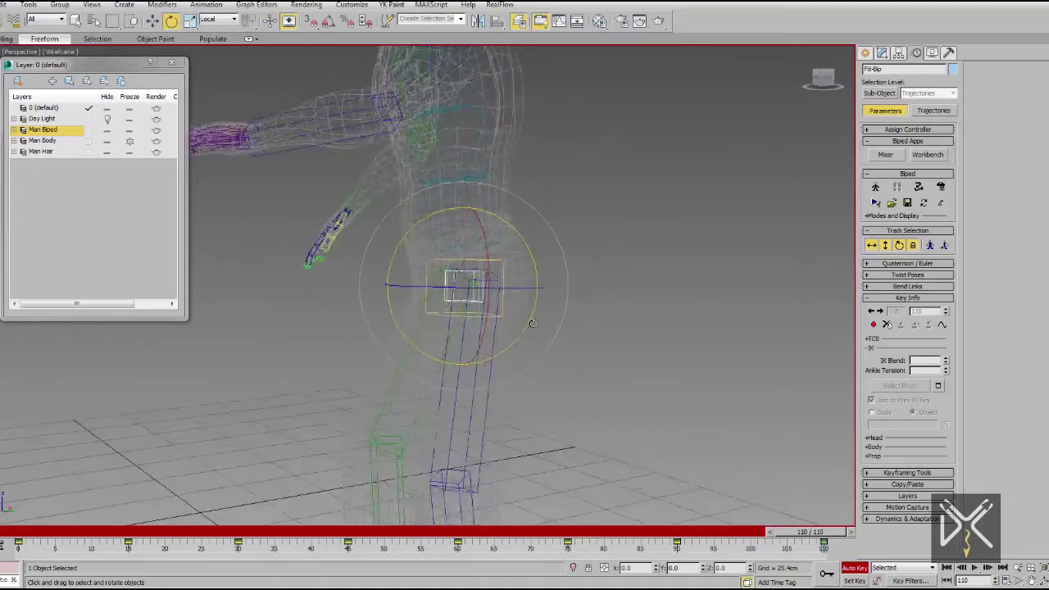
click(505, 245)
mouse_move(533, 206)
alt+middle_down()
mouse_move(508, 270)
mouse_move(517, 322)
alt+middle_up()
click(508, 270)
click(459, 344)
mouse_move(393, 304)
alt+middle_down()
mouse_move(528, 373)
mouse_move(430, 180)
alt+middle_up()
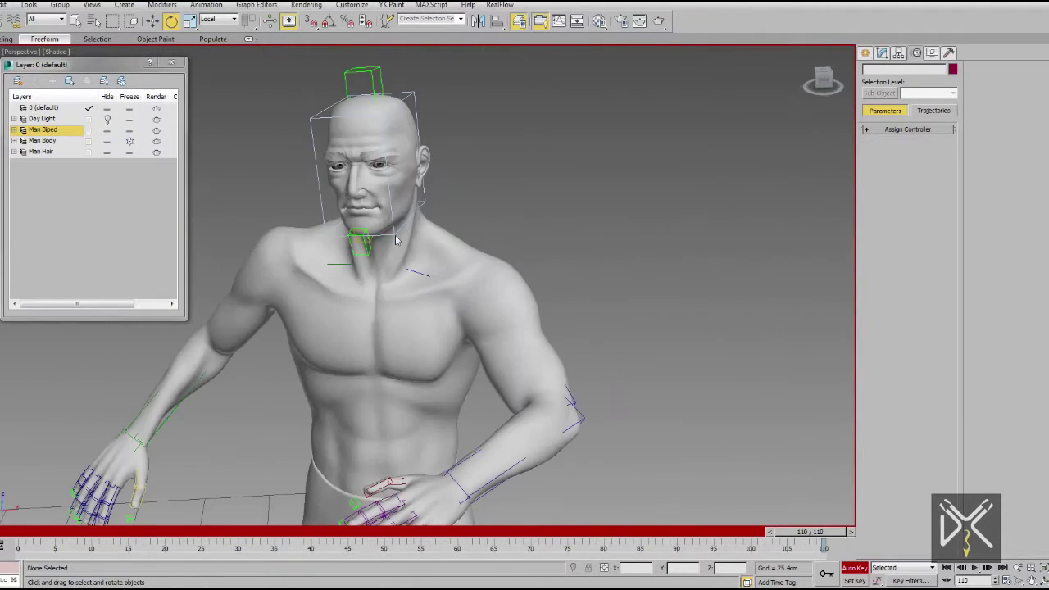
Step: Rotate the left upper arm down so it hangs at his side
click(430, 180)
alt+middle_drag(449, 371, 492, 243)
click(492, 243)
key(F3)
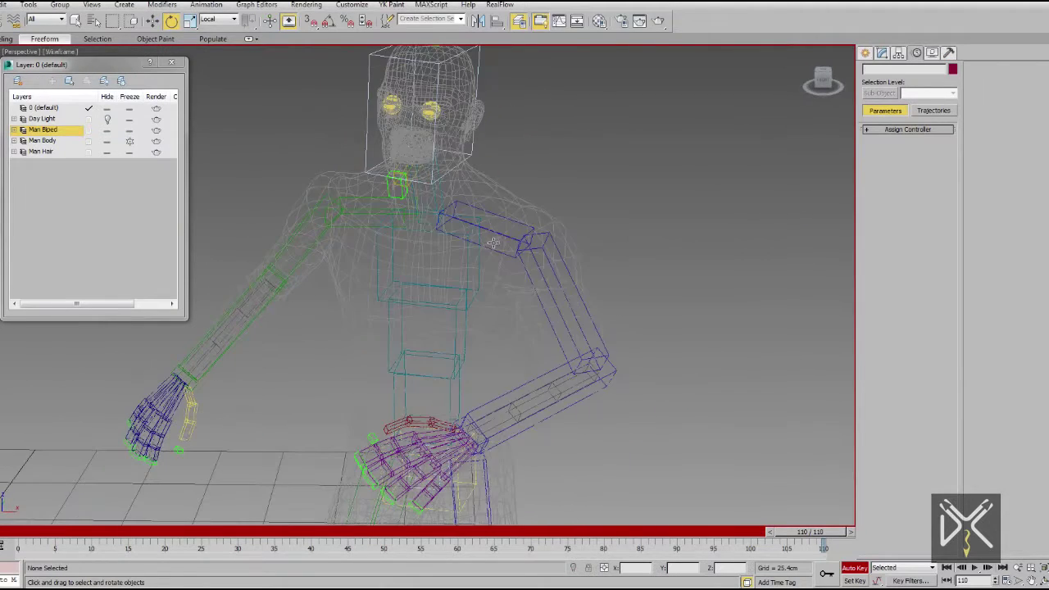
key(F3)
drag(506, 240, 521, 269)
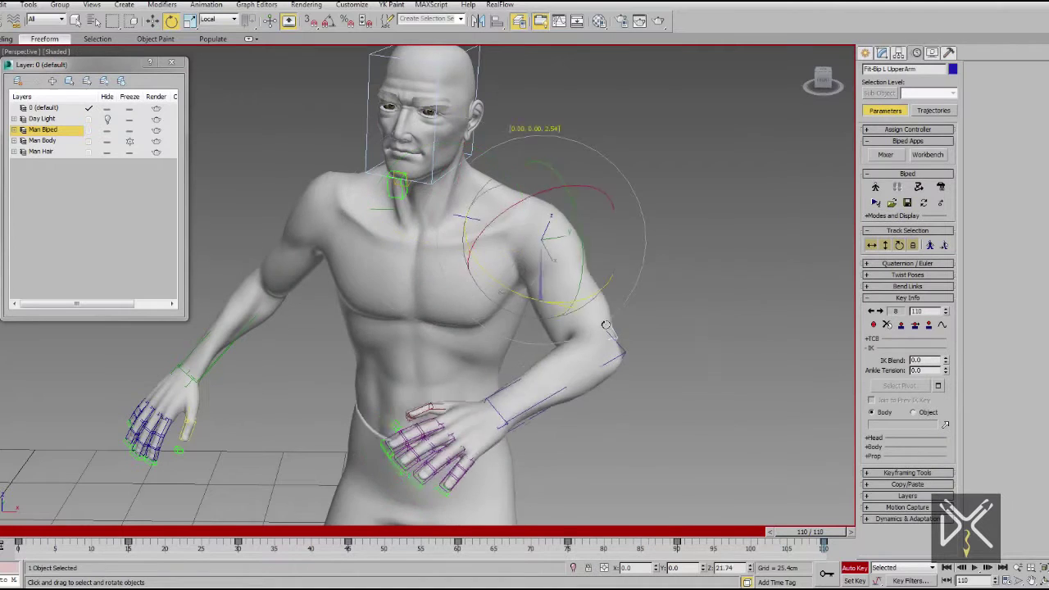
alt+middle_drag(605, 324, 492, 270)
drag(492, 271, 398, 270)
Step: Turn the right and left hands inward at the wrists and scrub to review the end pose
alt+middle_drag(429, 290, 245, 418)
click(246, 418)
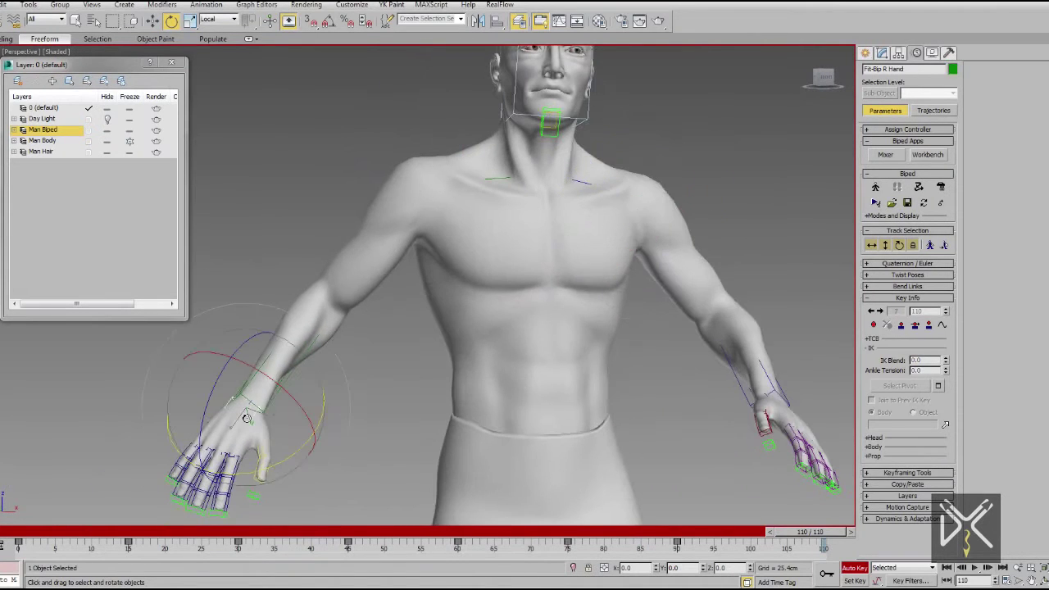
alt+middle_drag(232, 329, 612, 390)
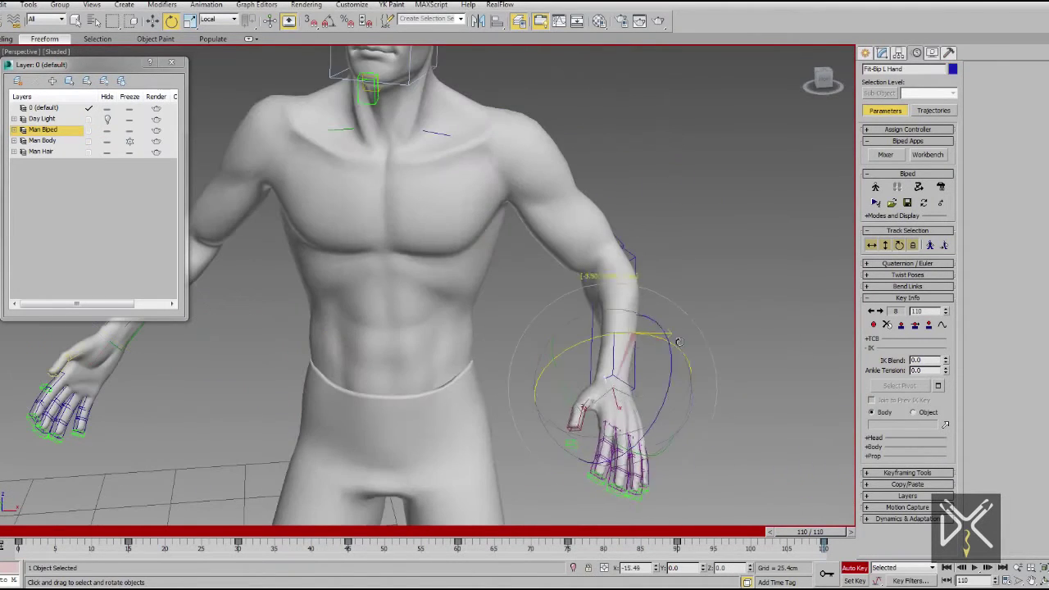
scroll(660, 348, down, 5)
mouse_move(810, 532)
mouse_down()
mouse_move(463, 516)
mouse_move(894, 562)
mouse_up()
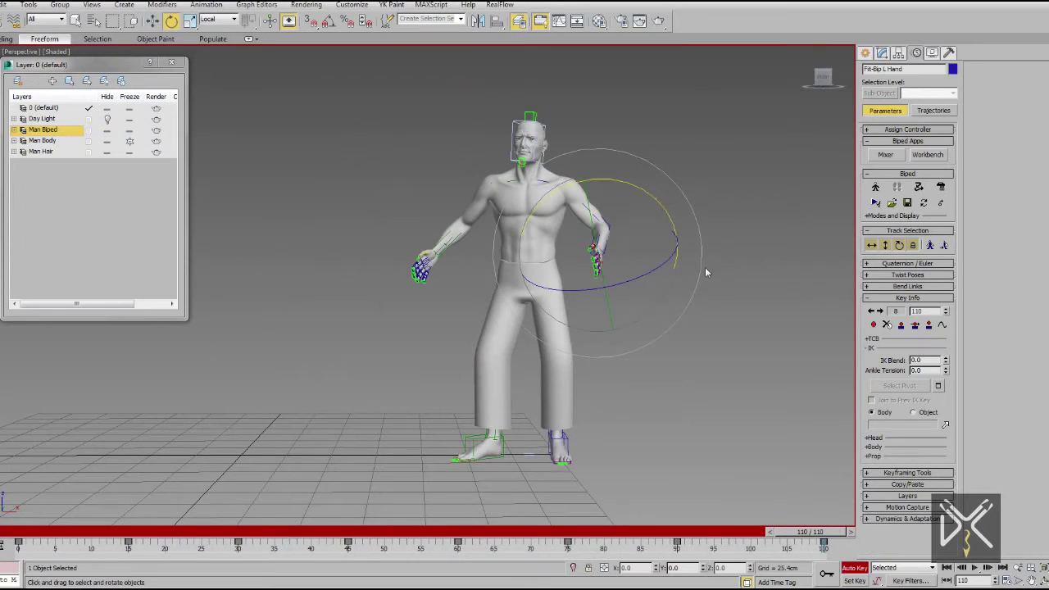
click(153, 21)
click(604, 359)
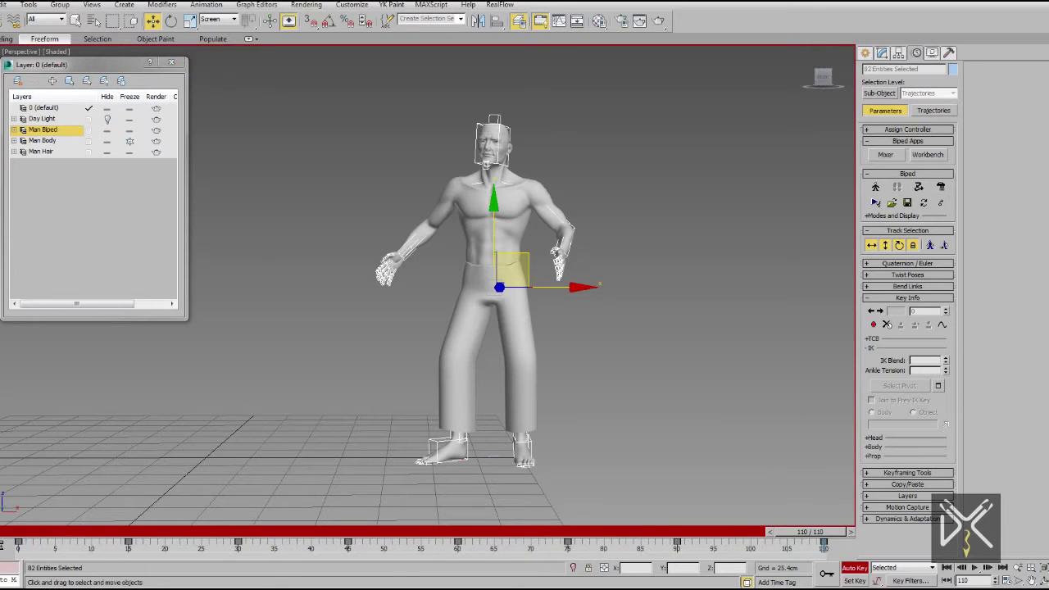
Step: Stop playback at frame 99 and drag the later keys earlier on the track bar
key(/)
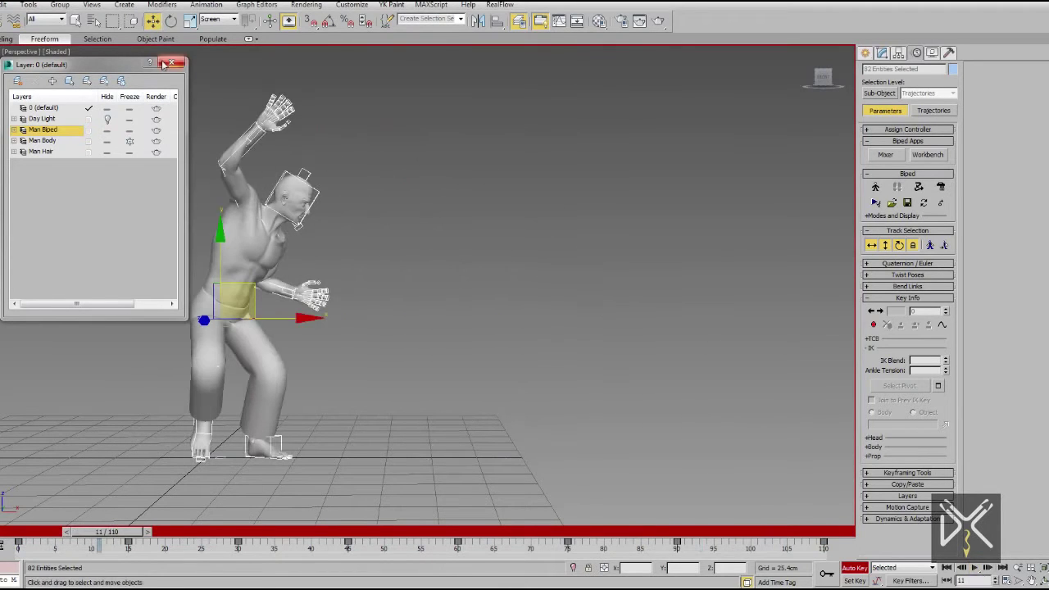
click(164, 64)
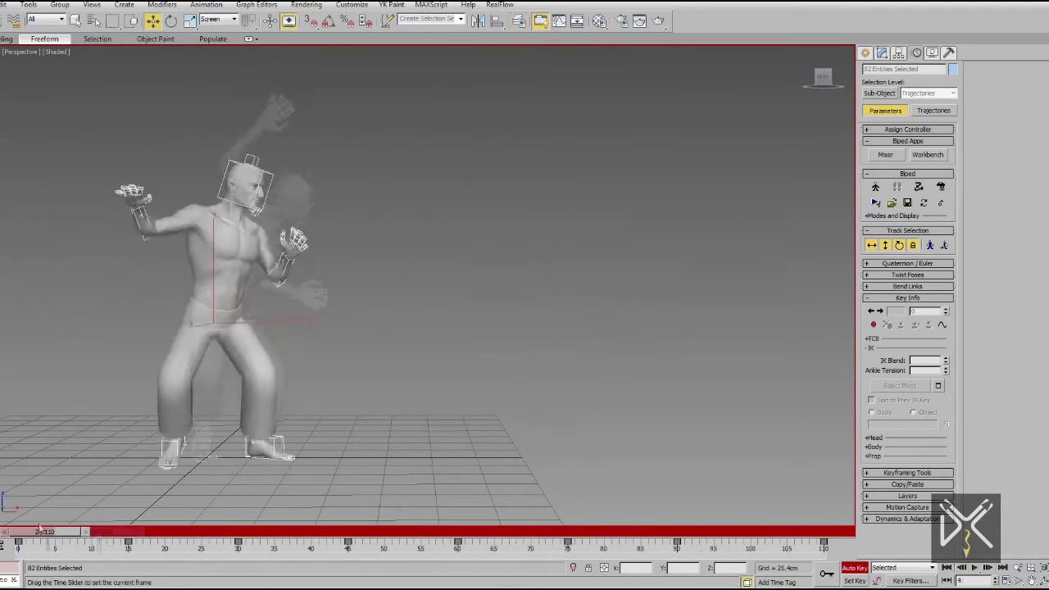
click(975, 568)
drag(439, 562, 415, 560)
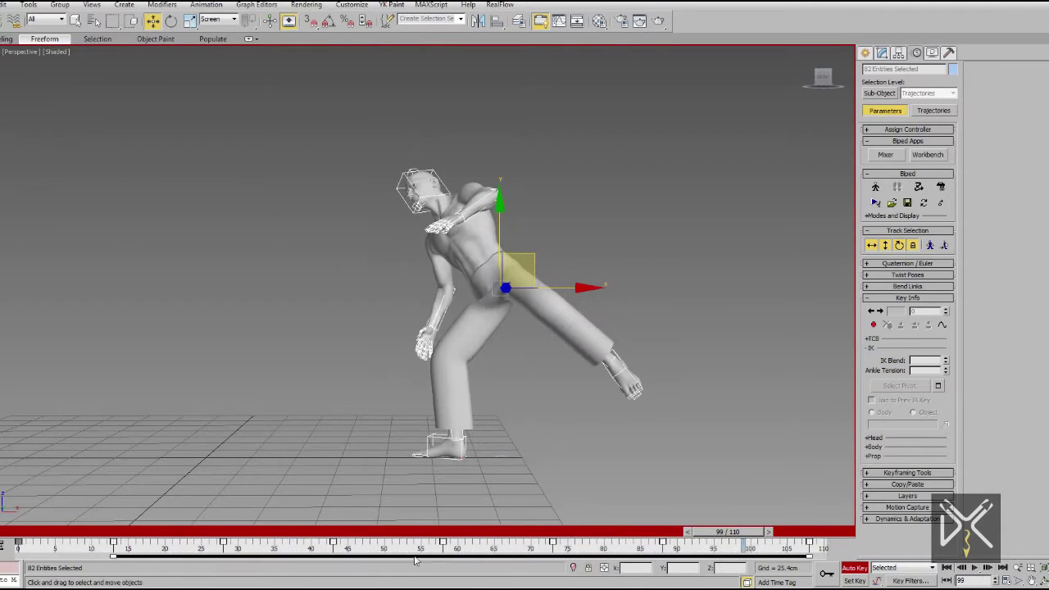
mouse_move(650, 567)
mouse_down()
mouse_move(442, 532)
mouse_move(486, 532)
mouse_up()
mouse_move(665, 562)
mouse_down()
mouse_move(808, 549)
mouse_move(33, 531)
mouse_move(314, 532)
mouse_up()
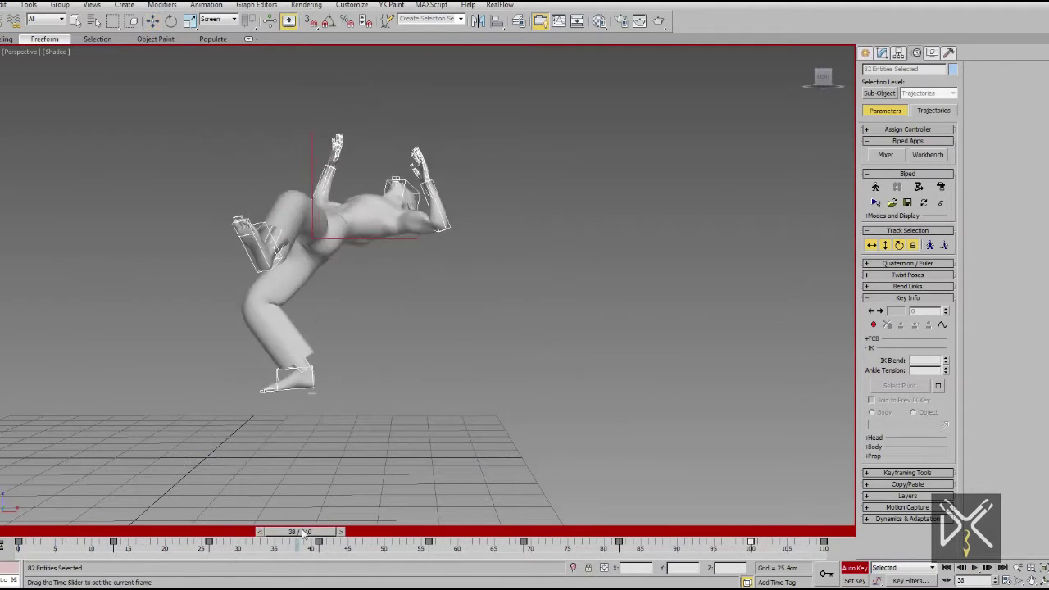
Step: Play and scrub the retimed animation around frames 43 and 70 to check timing
key(w)
key(slash)
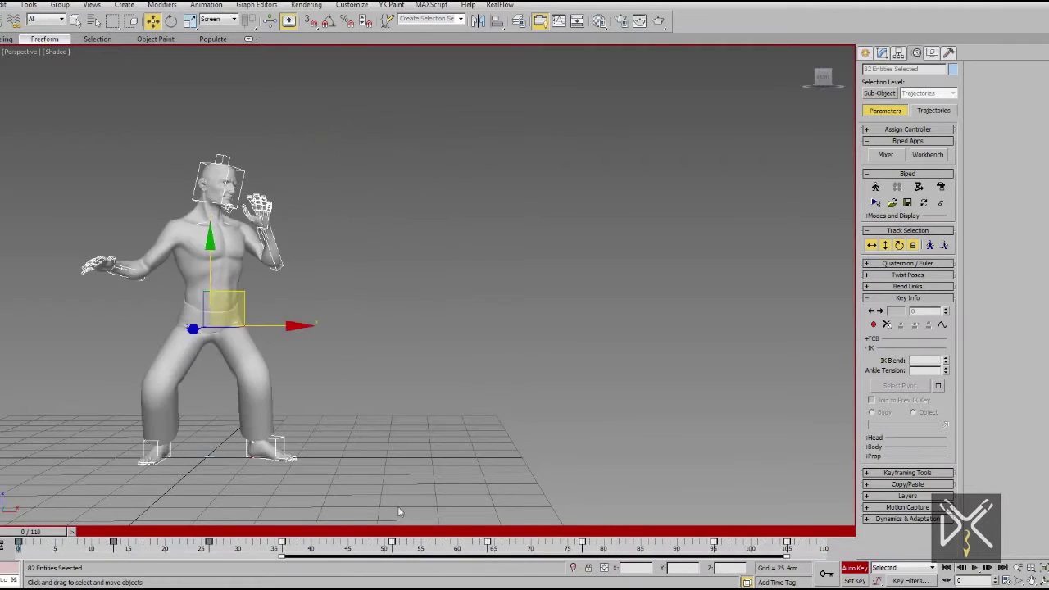
drag(580, 540, 322, 525)
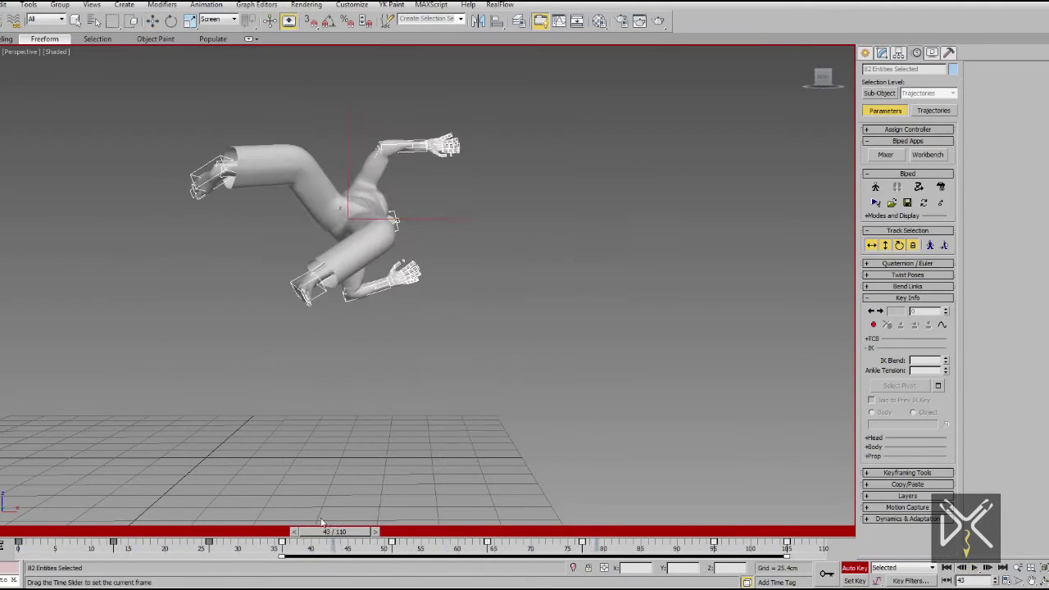
key(slash)
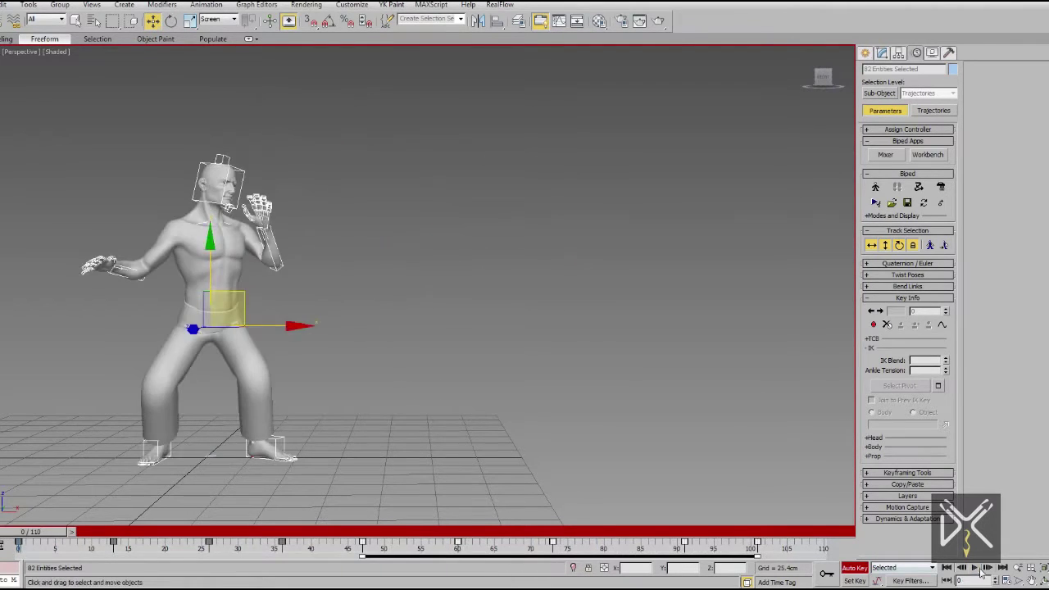
click(286, 534)
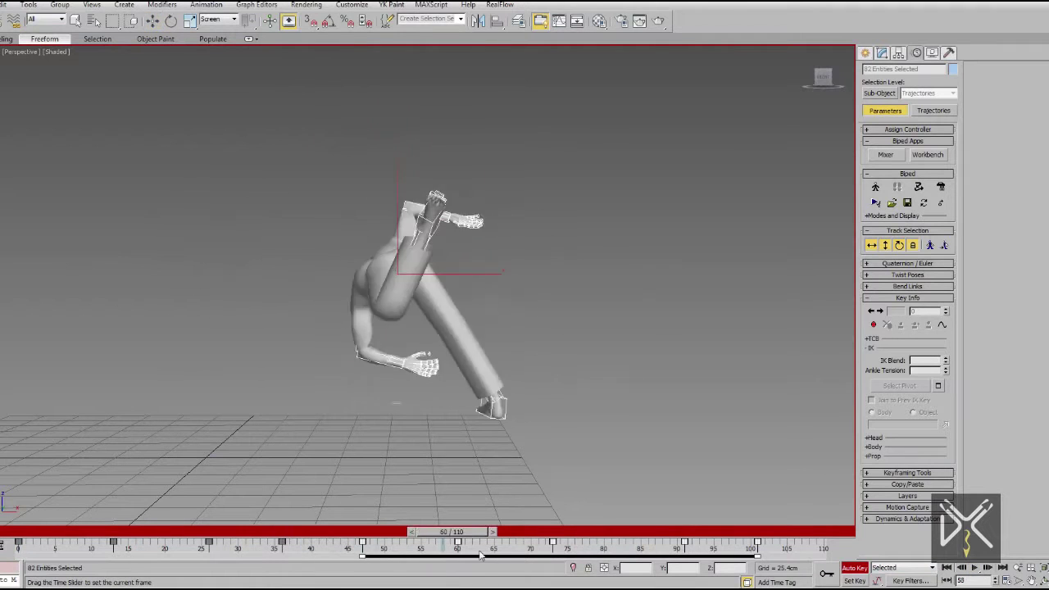
click(343, 533)
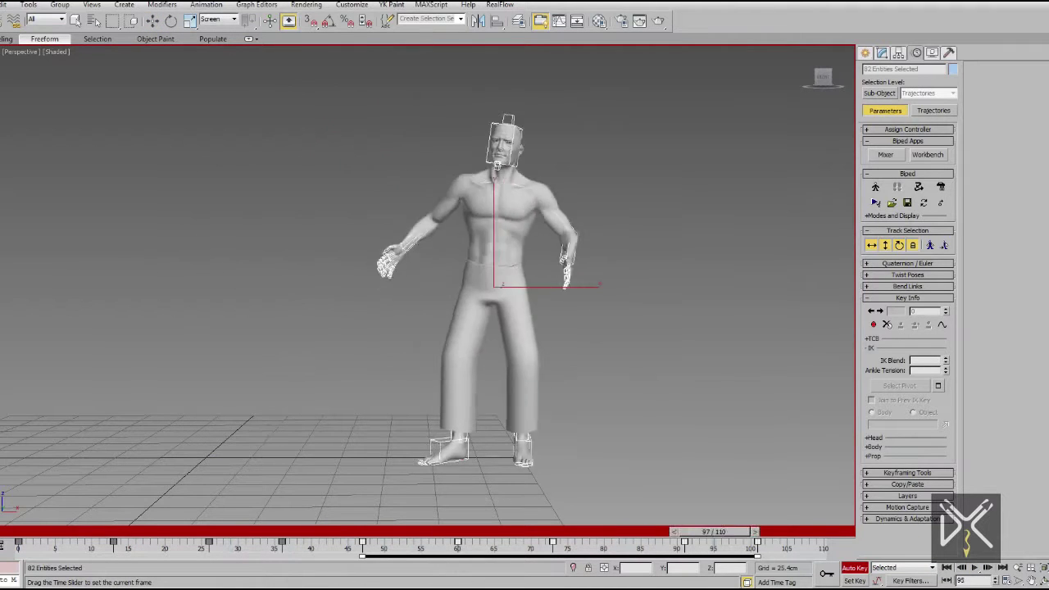
key(w)
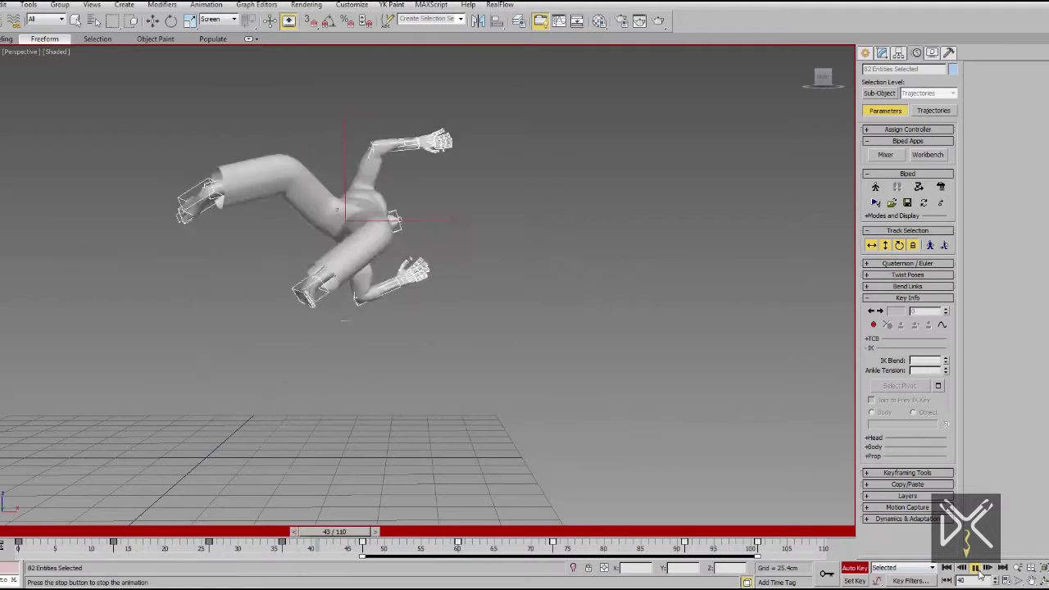
mouse_move(713, 532)
mouse_down()
mouse_move(36, 532)
mouse_move(184, 548)
mouse_move(164, 548)
mouse_up()
scroll(294, 453, up, 3)
scroll(293, 453, down, 5)
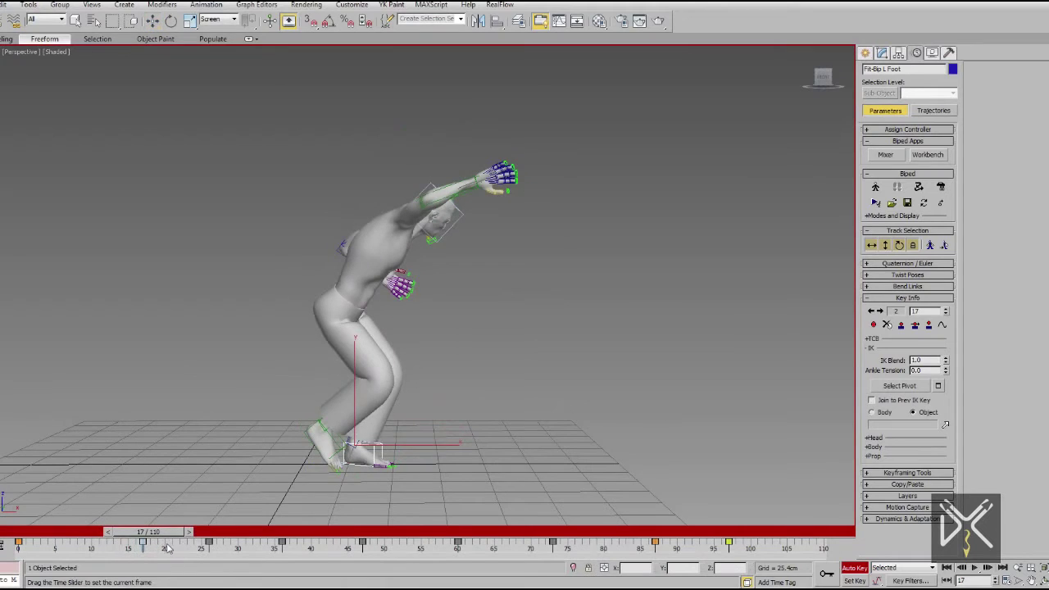
Step: Inspect the foot keys across frames 16–24 with the Key Info TCB settings expanded
drag(149, 532, 175, 532)
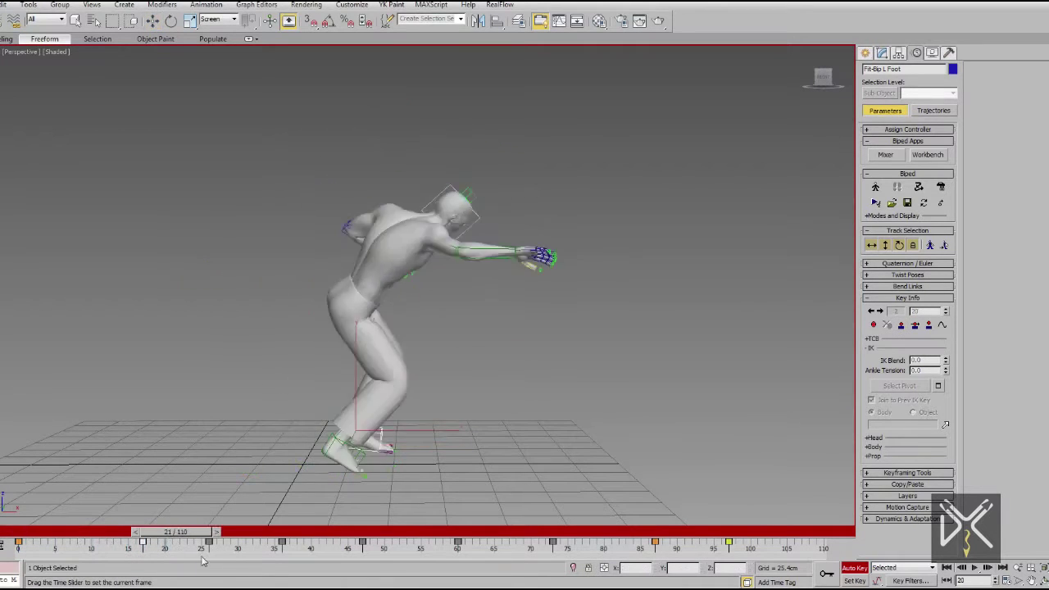
key(w)
key(z)
click(872, 338)
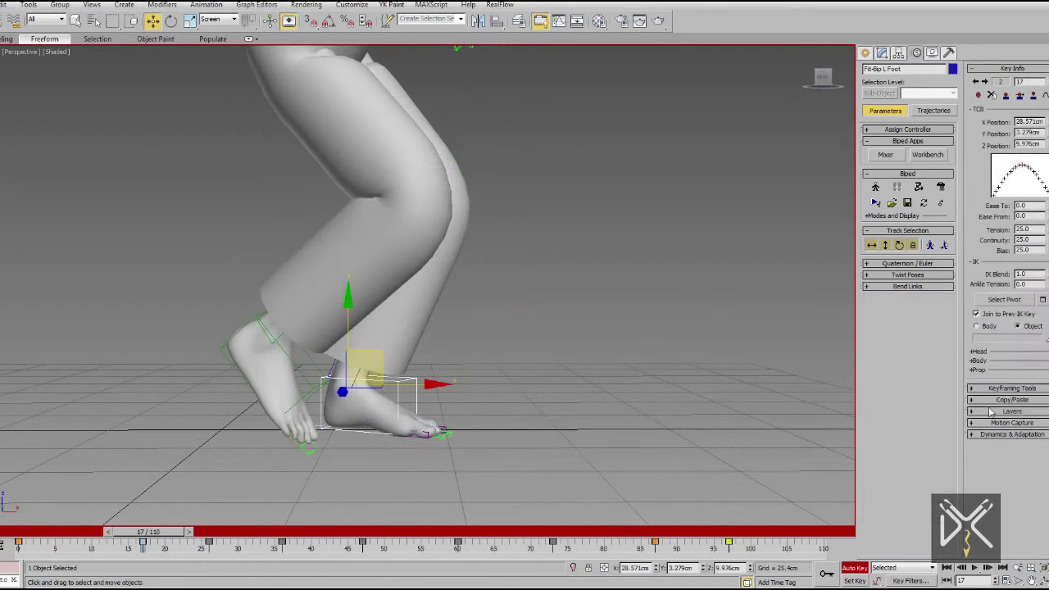
mouse_move(149, 532)
mouse_down()
mouse_move(165, 577)
mouse_move(188, 577)
mouse_up()
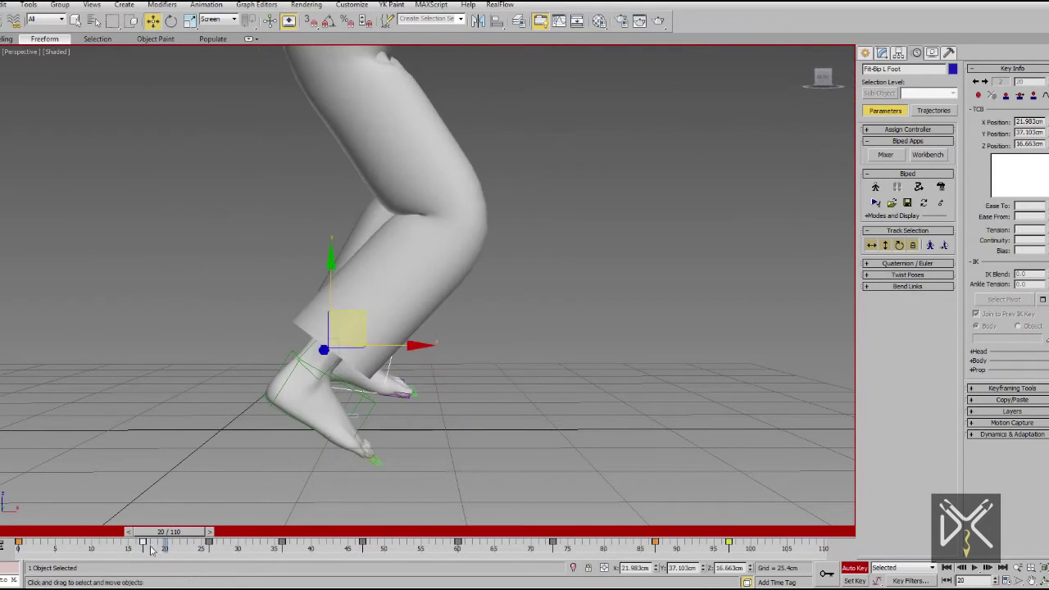
mouse_move(168, 532)
mouse_down()
mouse_move(128, 533)
mouse_move(187, 532)
mouse_up()
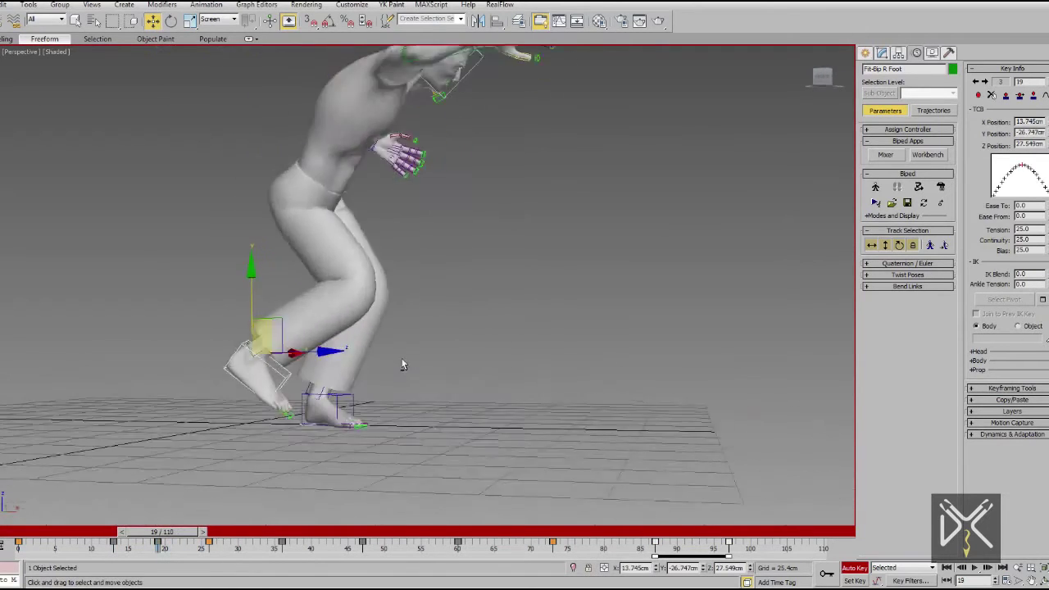
mouse_move(161, 532)
mouse_down()
mouse_move(268, 560)
mouse_move(143, 555)
mouse_move(223, 568)
mouse_up()
key(w)
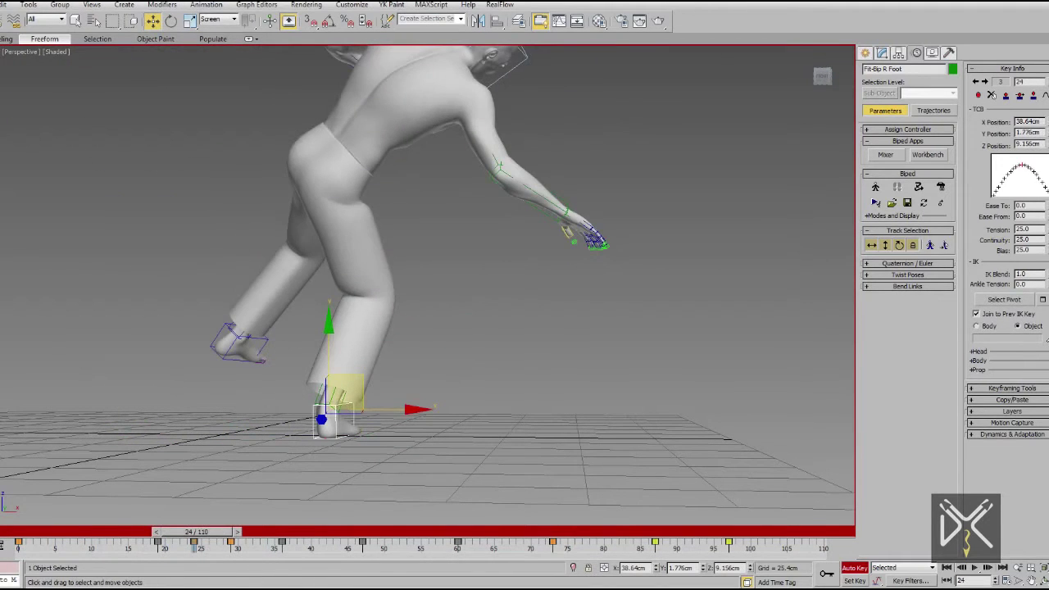
Step: Rotate the right foot at frame 42 so its toes point downward mid-flip
mouse_move(225, 533)
mouse_down()
mouse_move(259, 537)
mouse_move(301, 576)
mouse_up()
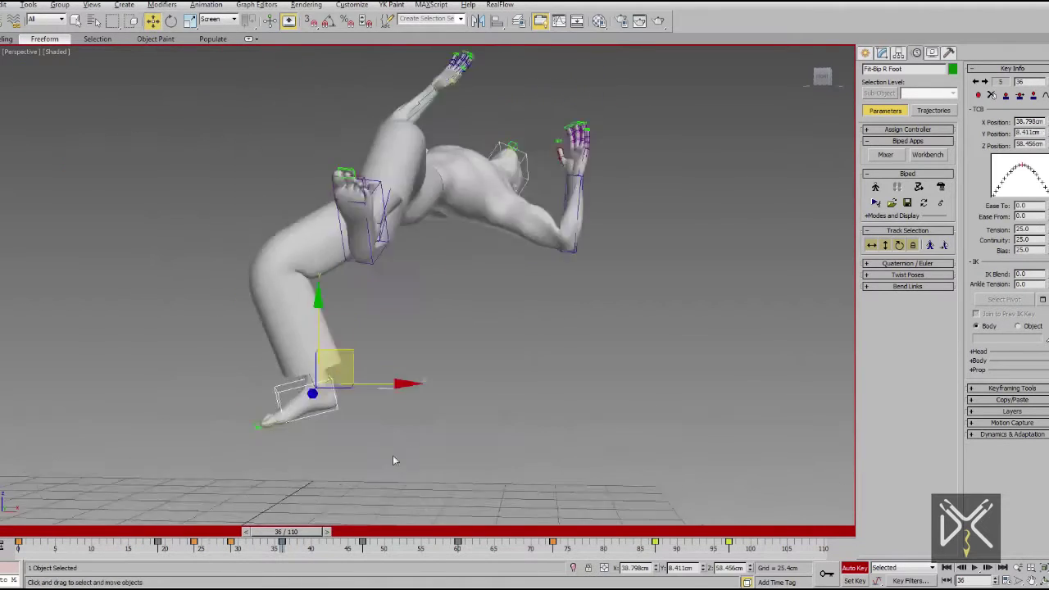
alt+middle_drag(300, 576, 381, 321)
key(e)
mouse_move(328, 532)
mouse_down()
mouse_move(350, 534)
mouse_move(74, 537)
mouse_move(298, 546)
mouse_move(409, 582)
mouse_move(461, 586)
mouse_up()
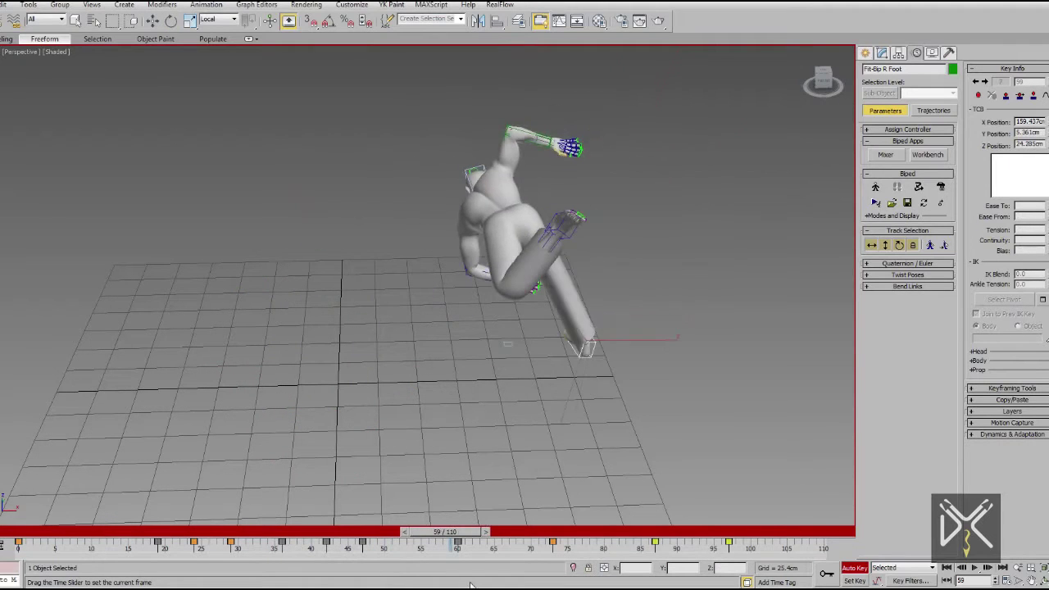
Step: Zoom in on the right foot and move its key earlier on the track bar, near frame 59
alt+middle_drag(484, 393, 494, 422)
scroll(494, 422, up, 3)
scroll(494, 421, up, 2)
mouse_move(459, 537)
mouse_down()
mouse_move(518, 541)
mouse_move(462, 551)
mouse_up()
alt+middle_drag(589, 307, 461, 549)
drag(463, 548, 464, 535)
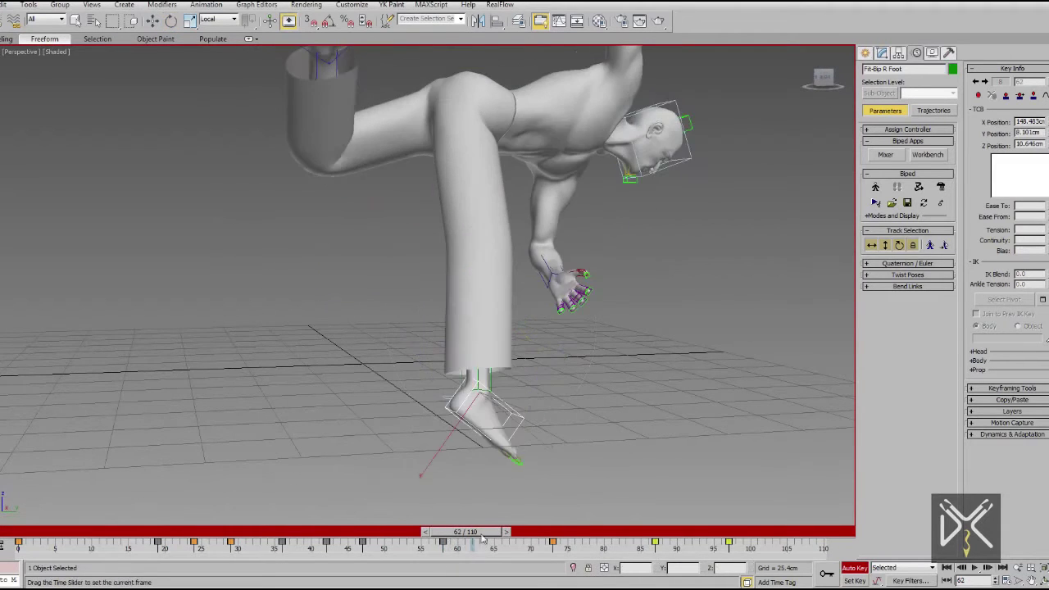
key(comma)
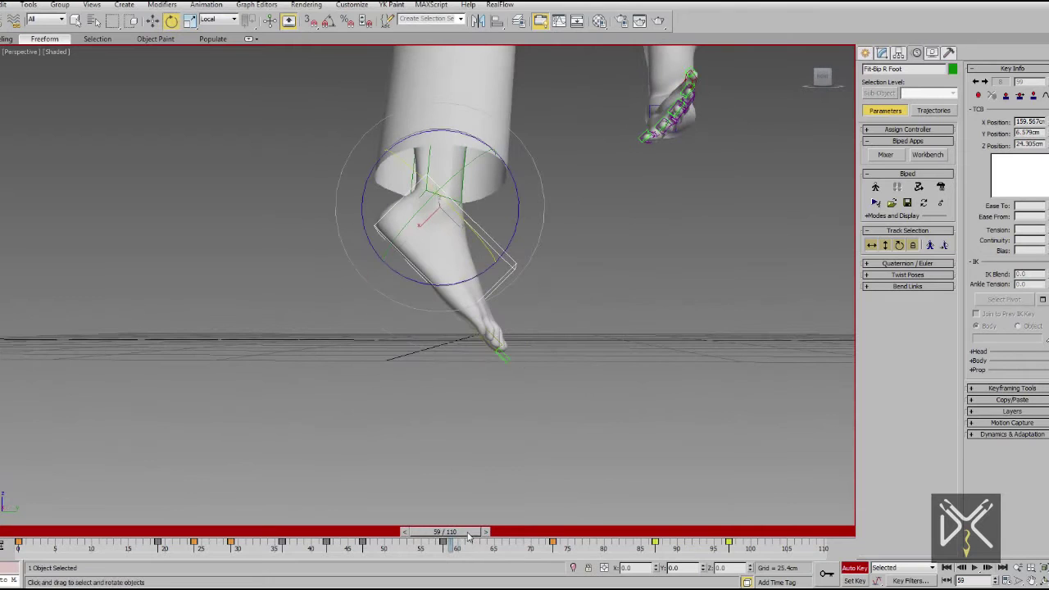
drag(454, 547, 430, 547)
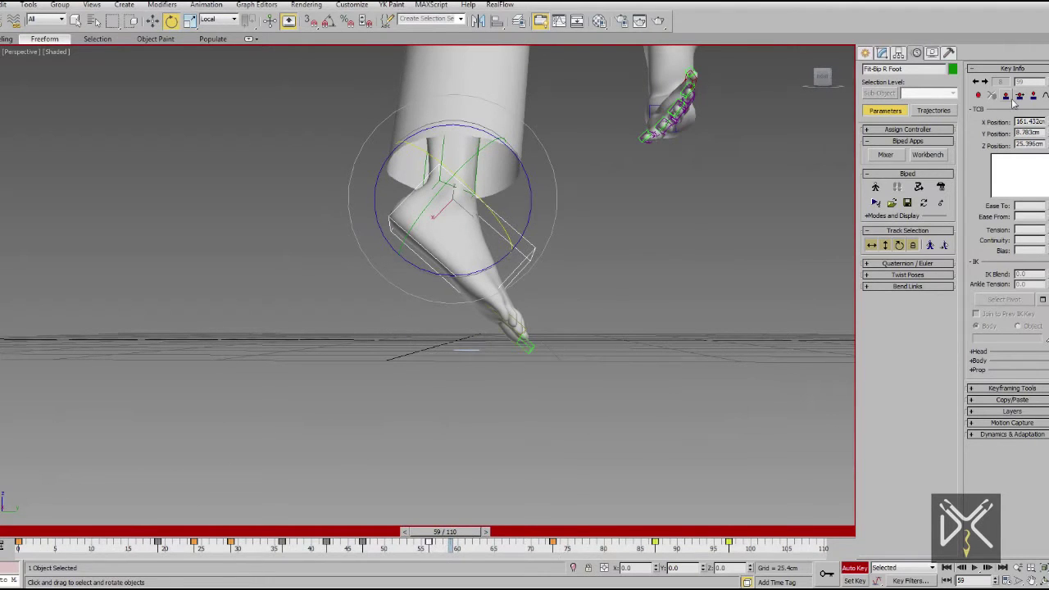
Step: Bend the right foot's toes (Bip R Toe0) to about 22 degrees
mouse_move(447, 532)
mouse_down()
mouse_move(548, 532)
mouse_move(479, 532)
mouse_up()
key(e)
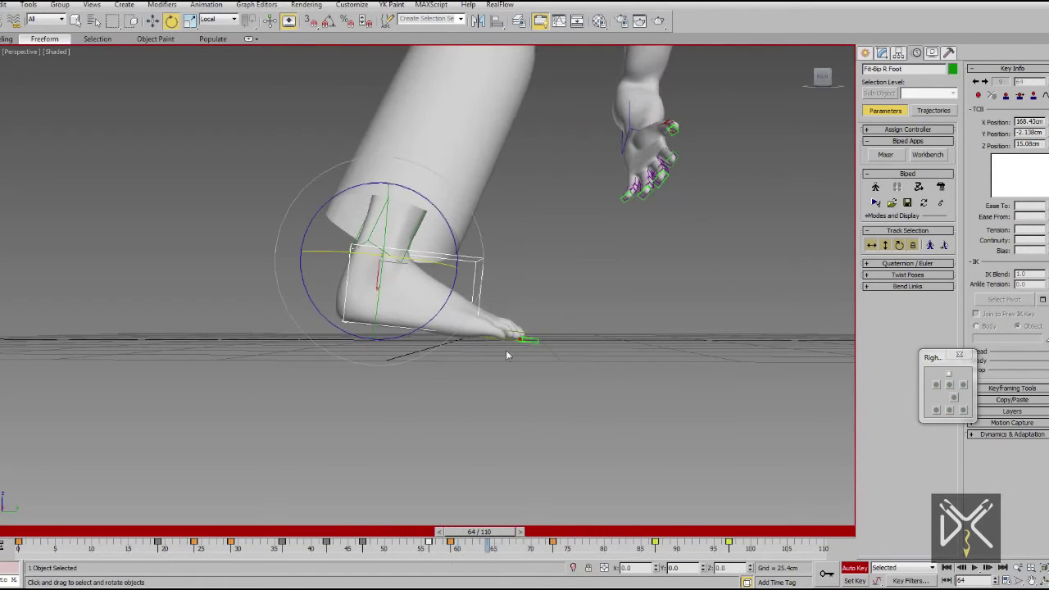
click(508, 345)
drag(501, 278, 485, 252)
Step: At frame 87, enable Join to Prev IK Key so the right foot stays planted
mouse_move(482, 531)
mouse_down()
mouse_move(631, 531)
mouse_move(660, 564)
mouse_up()
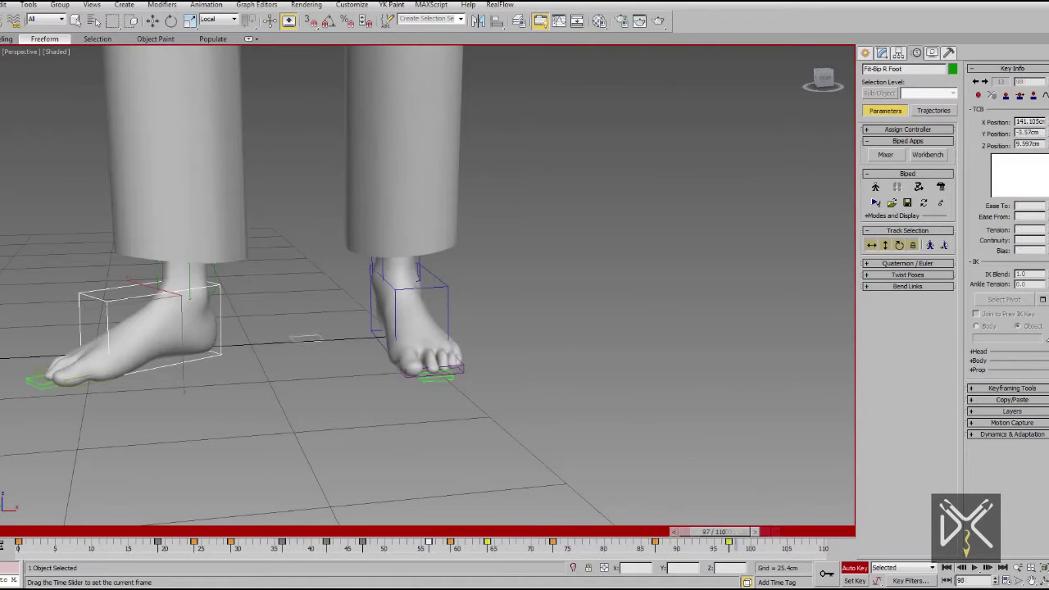
mouse_move(713, 531)
mouse_down()
mouse_move(394, 531)
mouse_move(632, 531)
mouse_move(597, 531)
mouse_up()
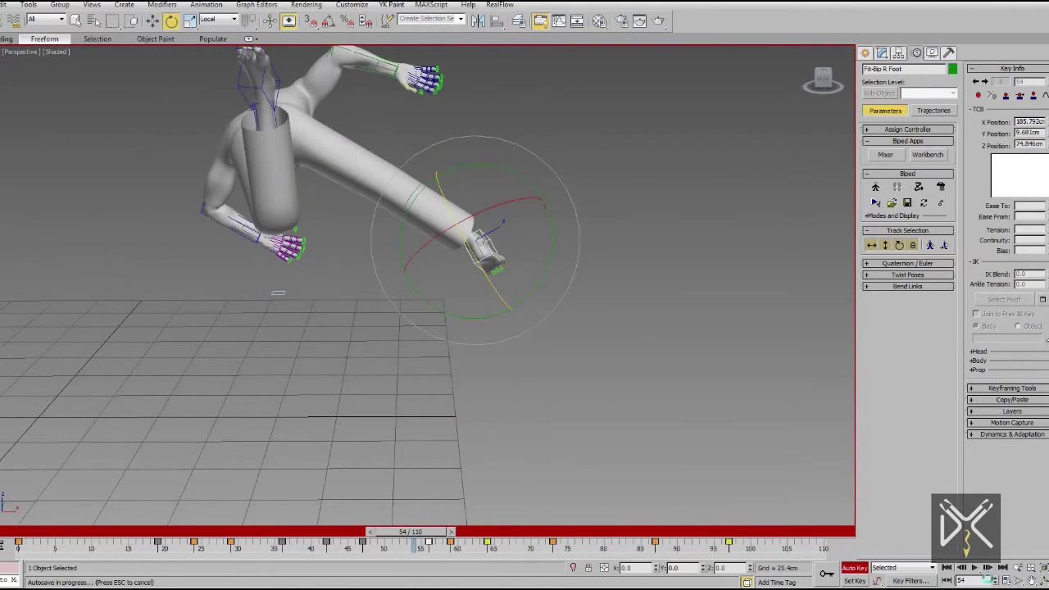
drag(410, 531, 722, 533)
click(976, 314)
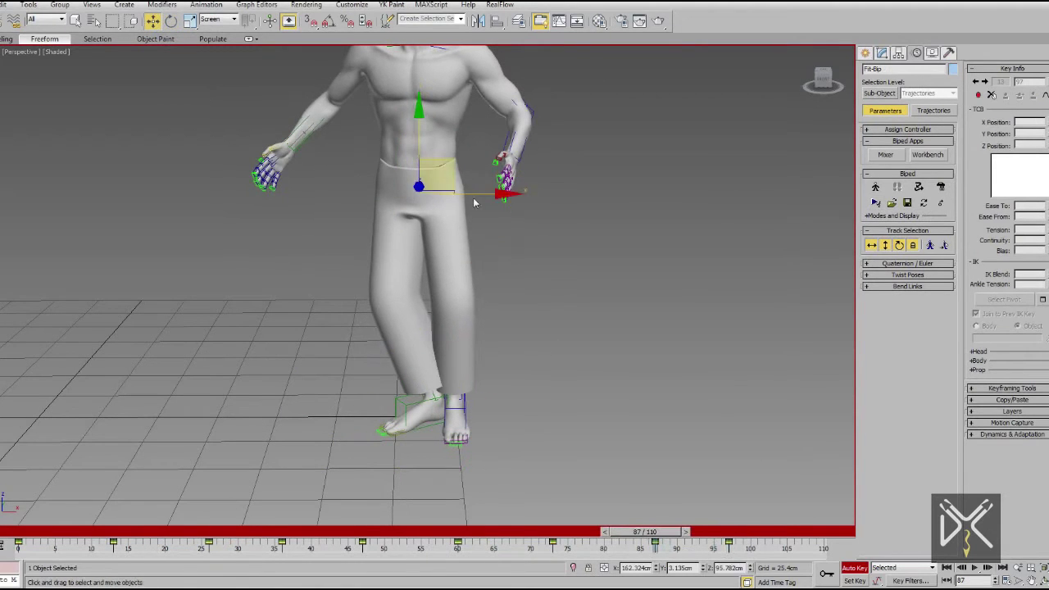
Step: Shift the body on X with Body Horizontal and slide the left foot outward
drag(474, 203, 499, 203)
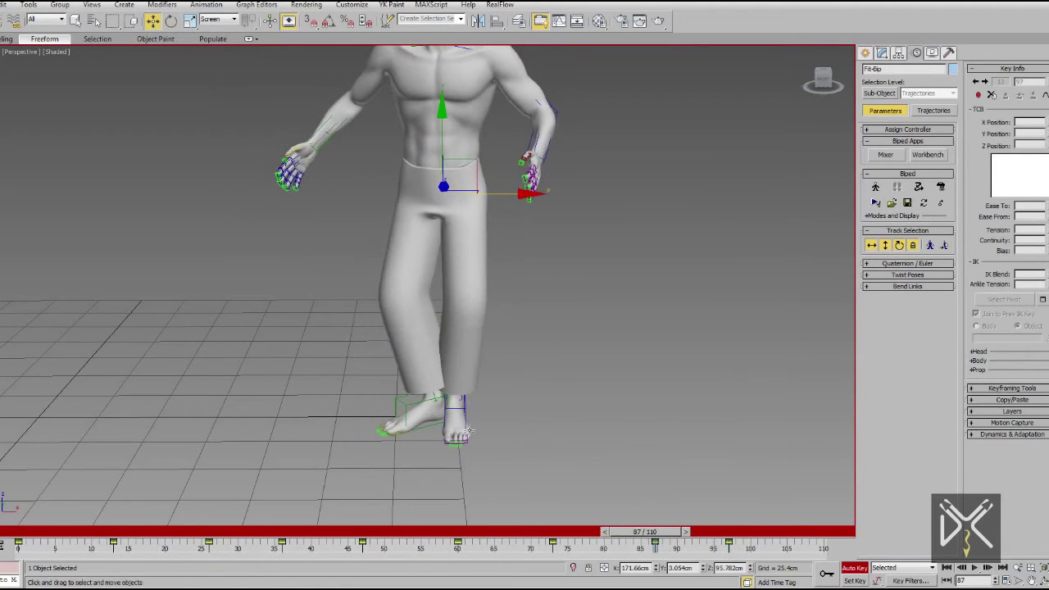
click(871, 245)
scroll(625, 333, down, 3)
mouse_move(625, 333)
alt+middle_down()
mouse_move(574, 344)
mouse_move(629, 560)
alt+middle_up()
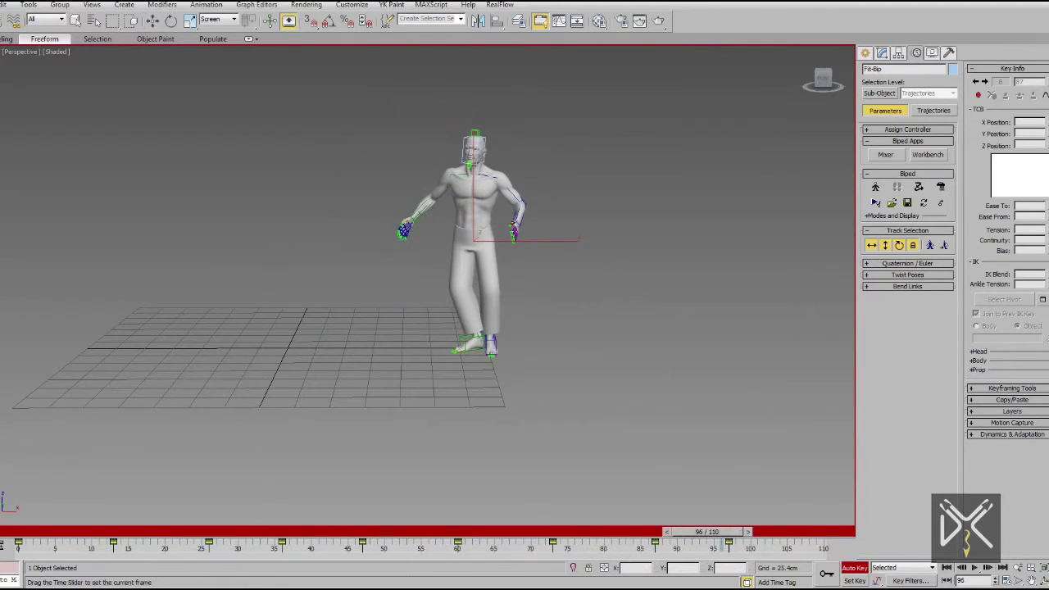
click(492, 348)
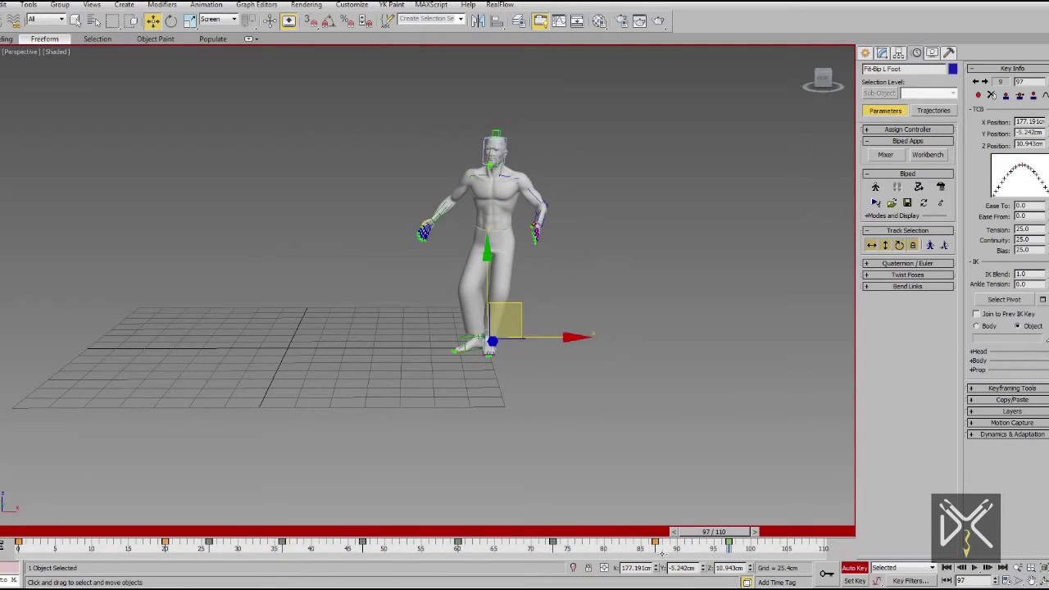
drag(505, 319, 532, 320)
Step: Play the animation from frame 0, then review the flip back to frame 64
drag(371, 579, 24, 579)
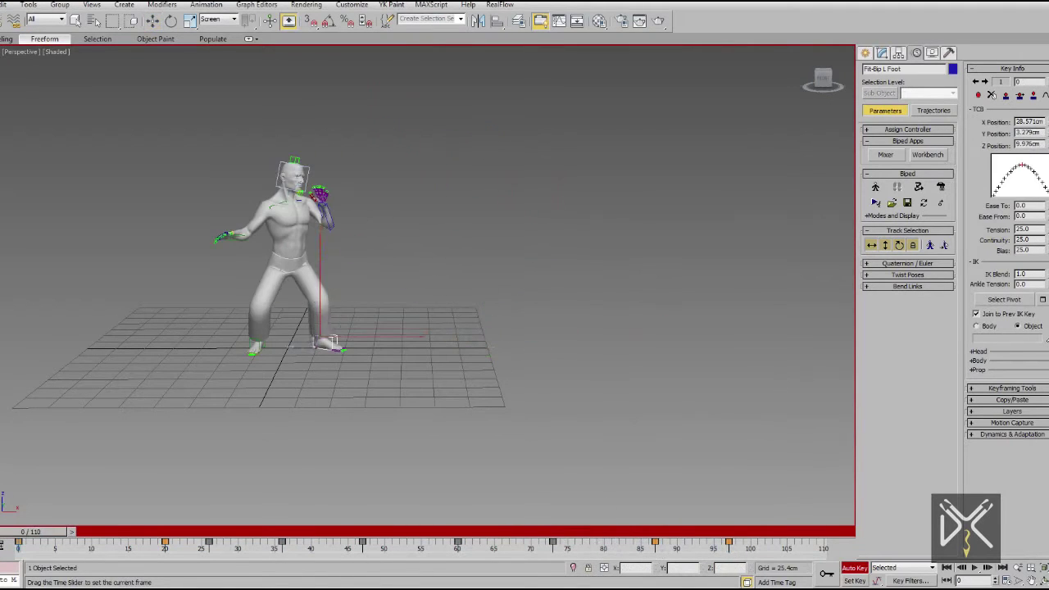
click(976, 567)
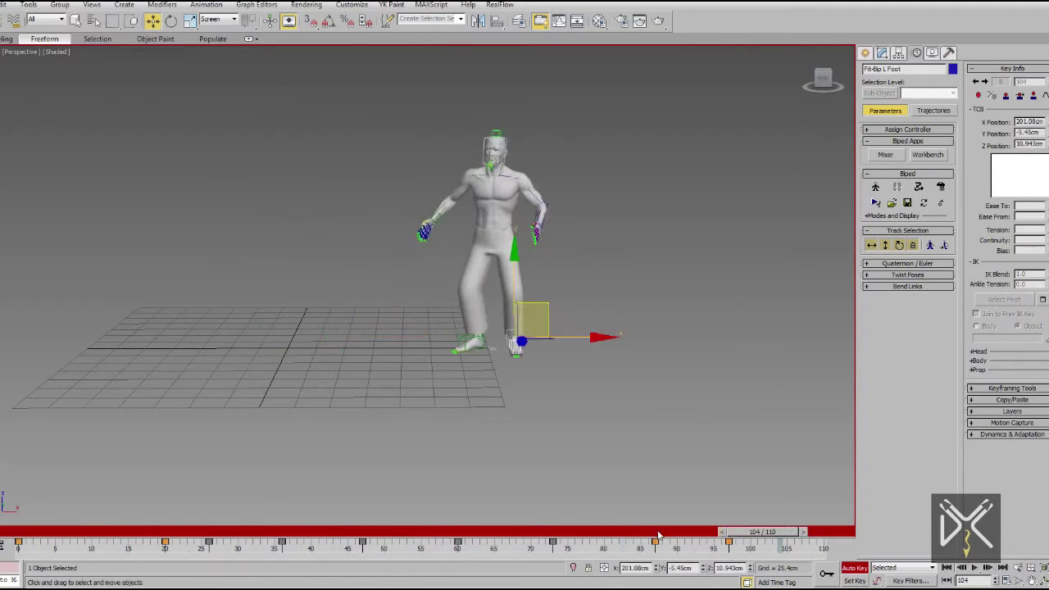
click(871, 244)
mouse_move(569, 532)
mouse_down()
mouse_move(499, 563)
mouse_move(560, 563)
mouse_up()
alt+middle_drag(522, 166, 560, 584)
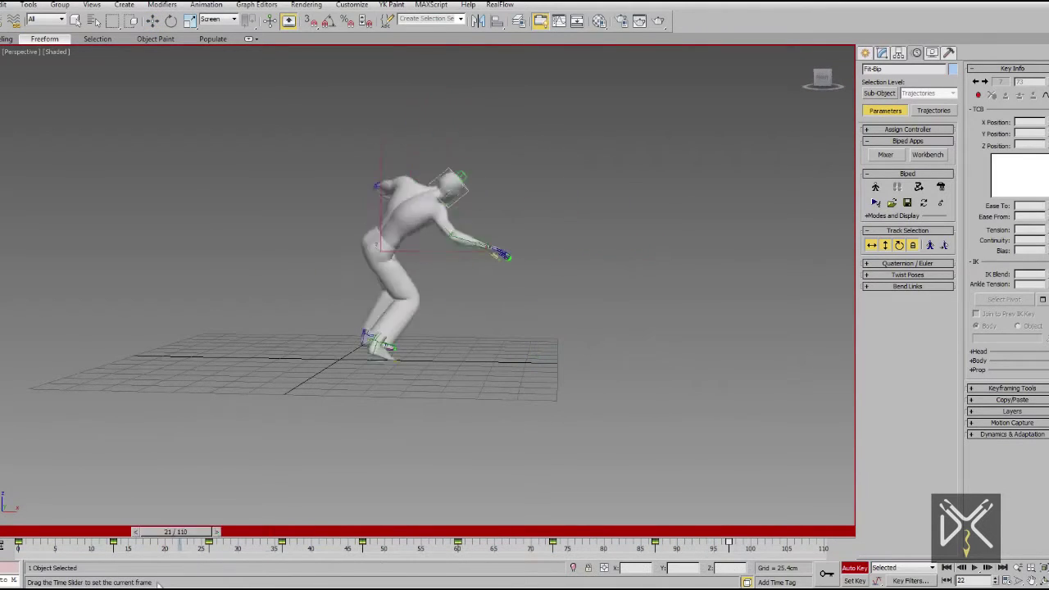
drag(400, 580, 661, 584)
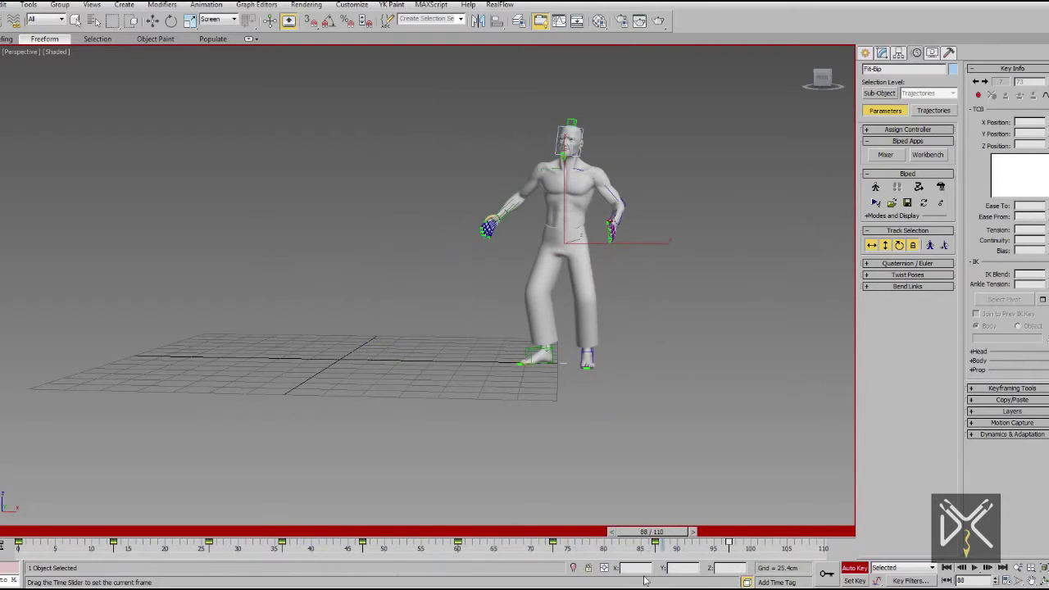
scroll(587, 213, up, 4)
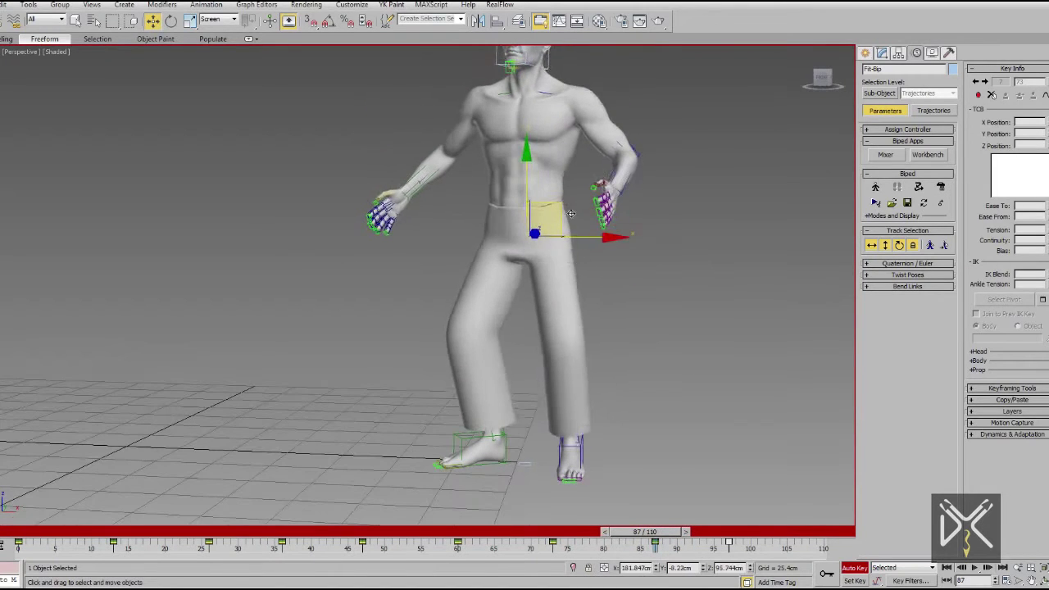
drag(638, 531, 597, 531)
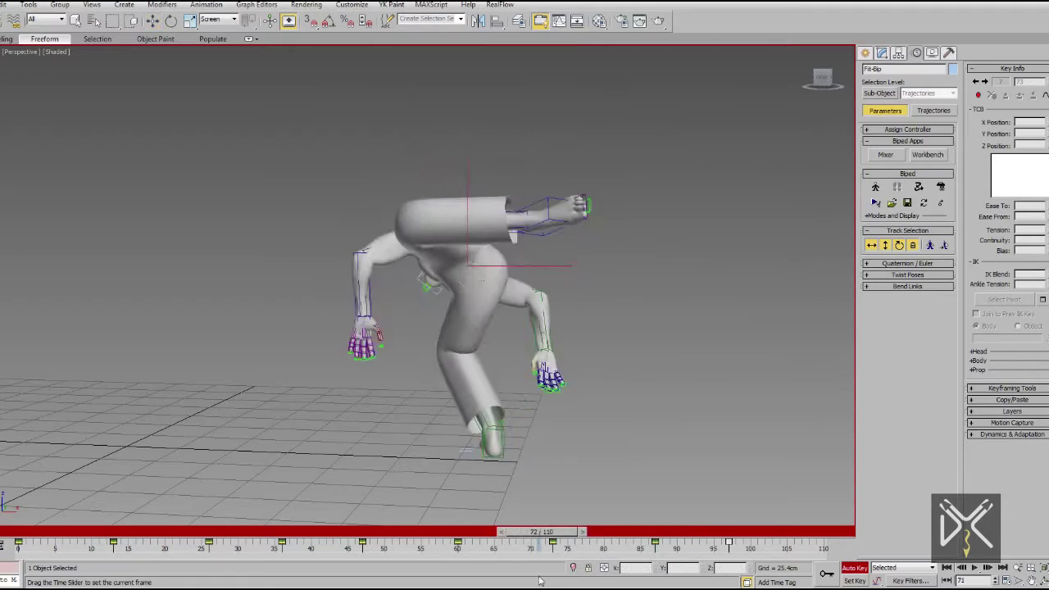
mouse_move(540, 230)
alt+middle_down()
mouse_move(665, 265)
mouse_move(600, 449)
alt+middle_up()
mouse_move(445, 532)
mouse_down()
mouse_move(271, 532)
mouse_move(585, 532)
mouse_move(37, 531)
mouse_move(223, 532)
mouse_up()
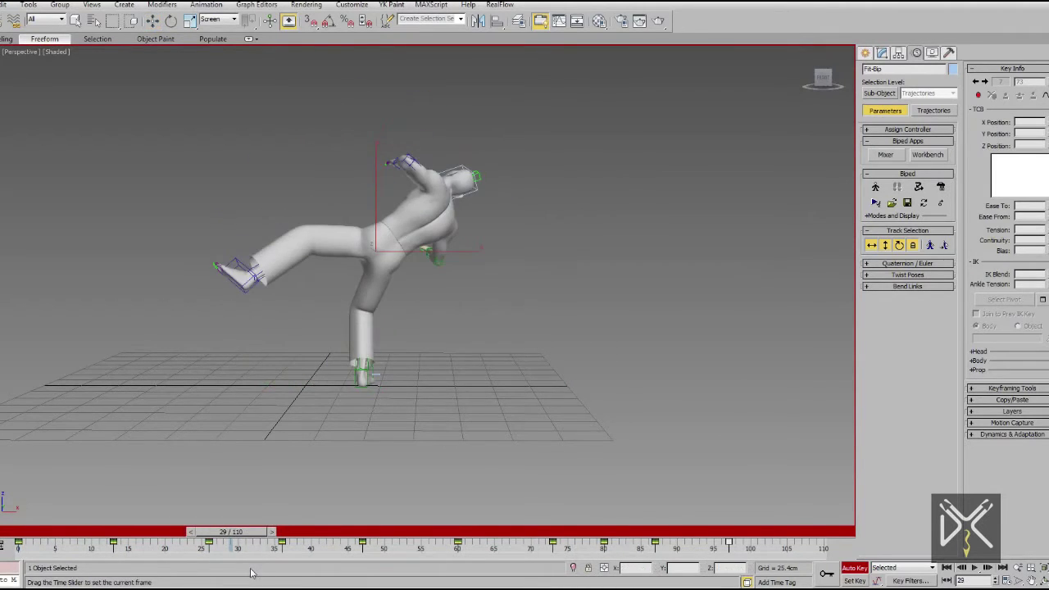
Step: Raise the biped's COM up and forward at frame 29
click(363, 382)
drag(418, 200, 430, 186)
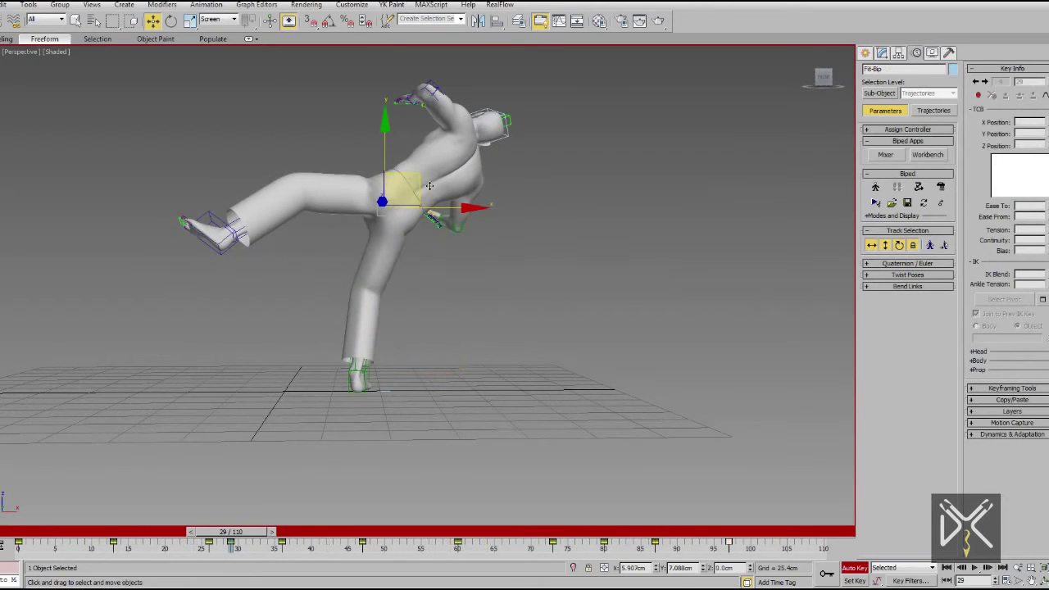
mouse_move(238, 540)
mouse_down()
mouse_move(282, 519)
mouse_move(299, 531)
mouse_up()
key(w)
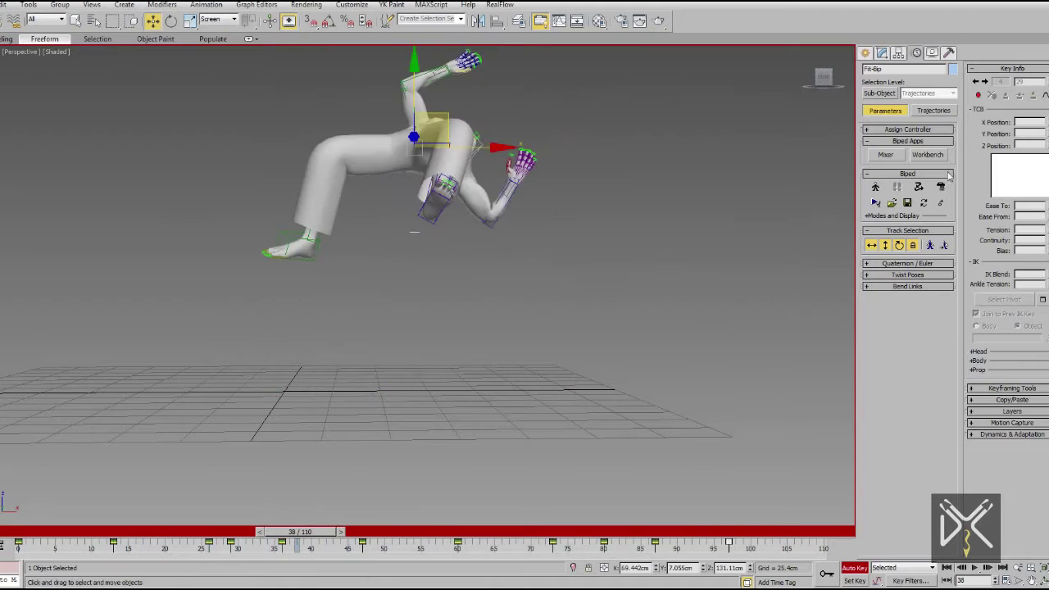
Step: In wireframe with the trajectory shown, move the COM down and left at frame 47
middle_drag(387, 340, 397, 367)
key(F3)
scroll(434, 326, up, 5)
mouse_move(299, 532)
mouse_down()
mouse_move(286, 533)
mouse_move(375, 535)
mouse_up()
drag(530, 190, 537, 209)
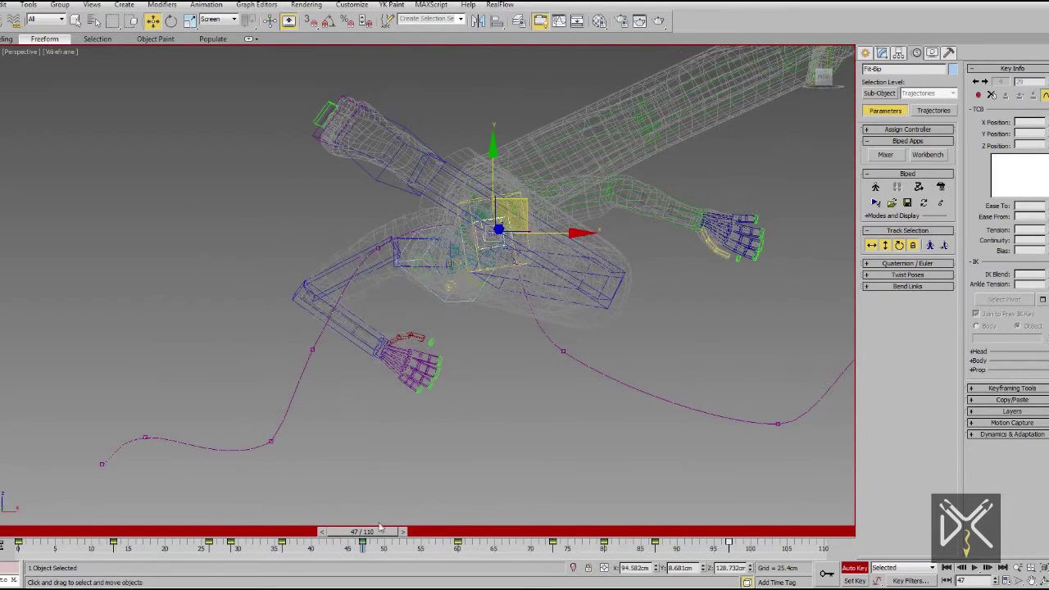
Step: Advance to frame 72, restore shaded display and play back the flip
drag(380, 531, 543, 531)
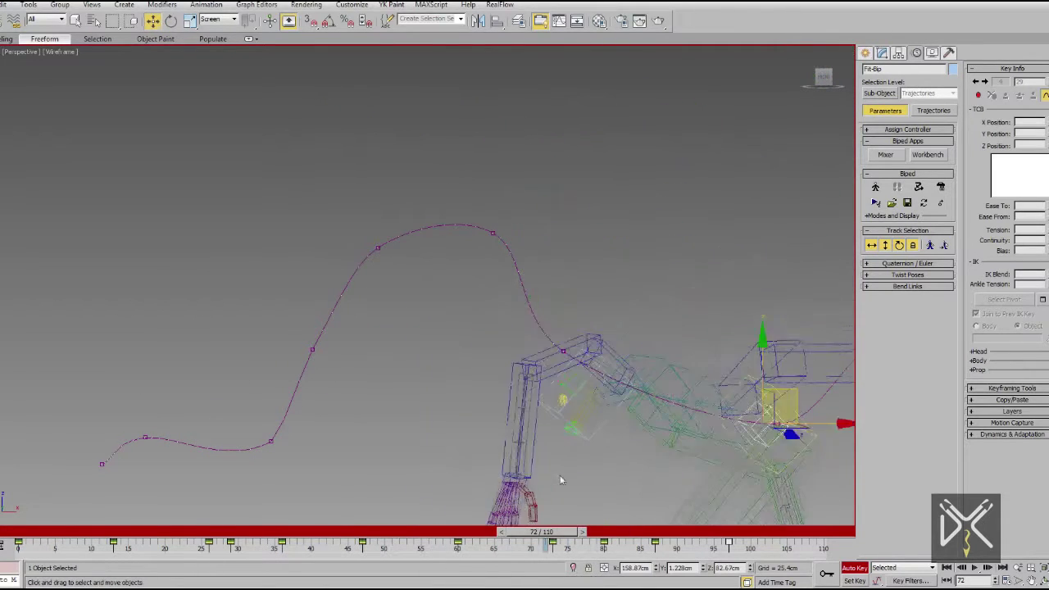
scroll(561, 480, down, 3)
key(F3)
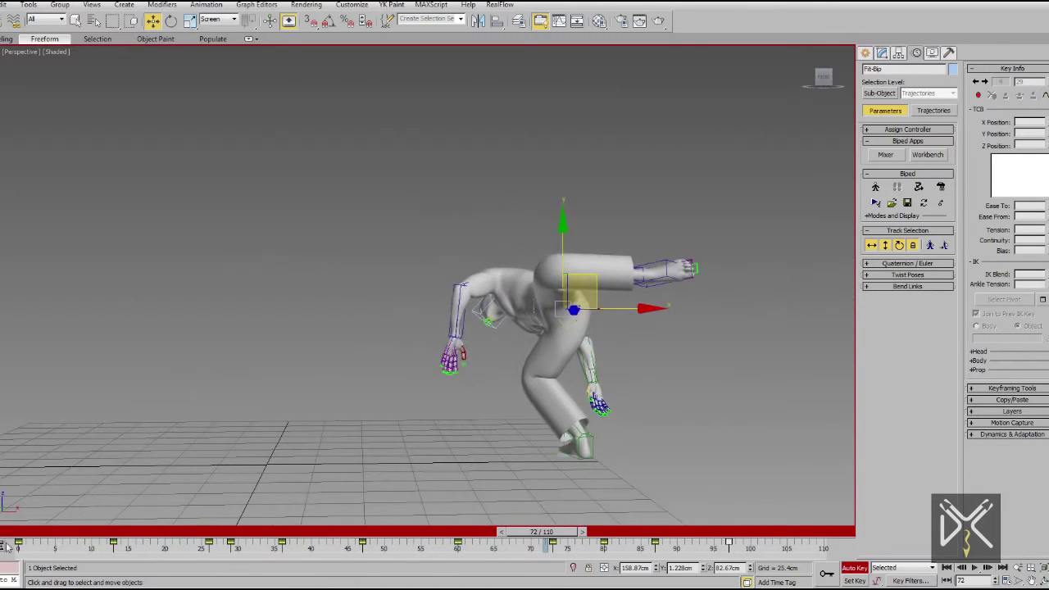
key(slash)
Step: At frame 94, rotate the right hand slightly in local axes
drag(37, 531, 648, 531)
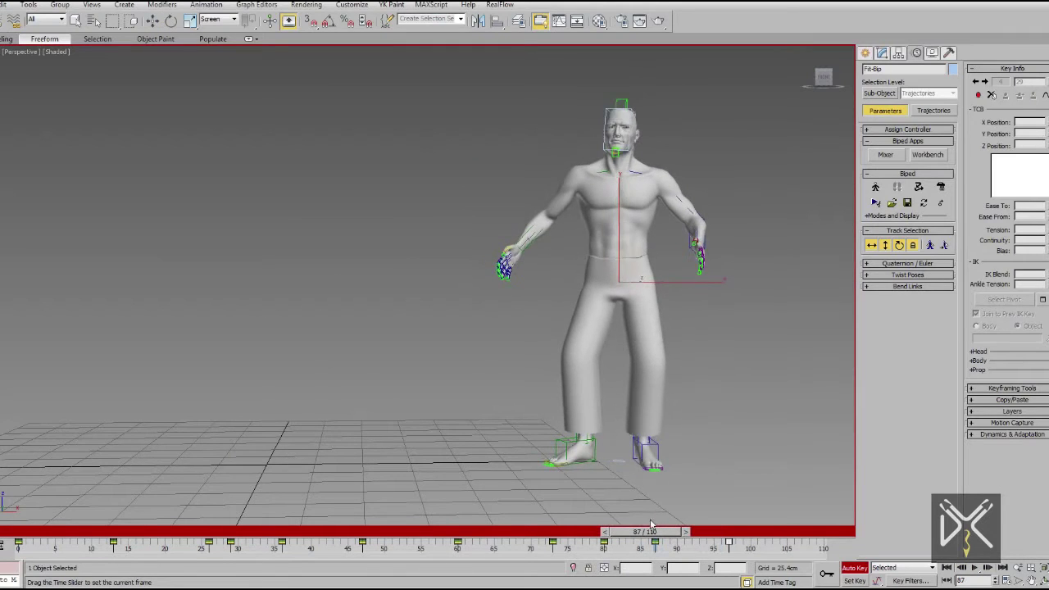
drag(652, 531, 709, 531)
key(w)
scroll(558, 264, down, 3)
alt+middle_drag(577, 296, 503, 325)
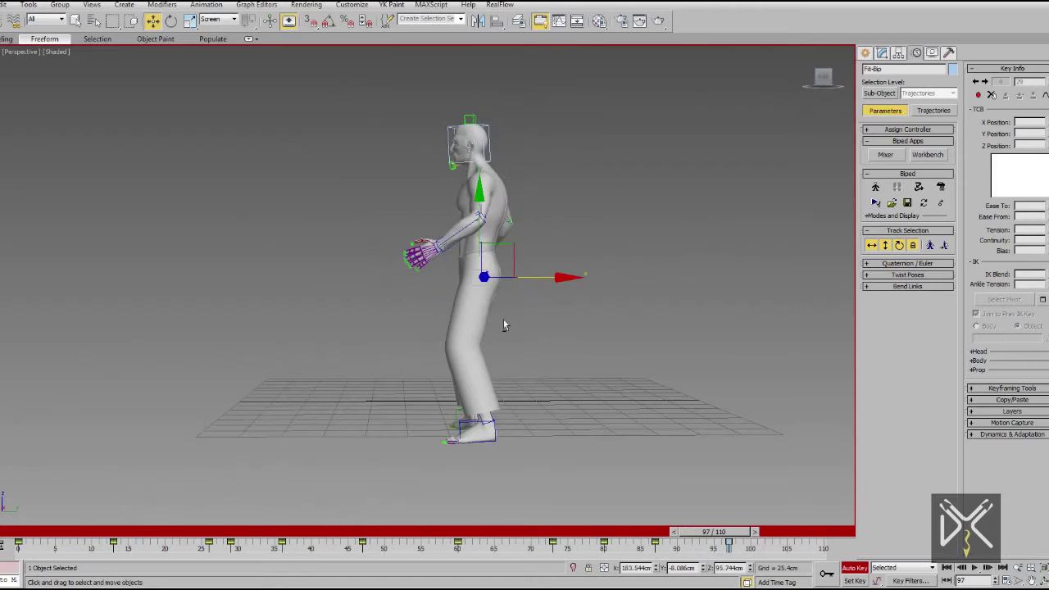
alt+middle_drag(541, 287, 658, 331)
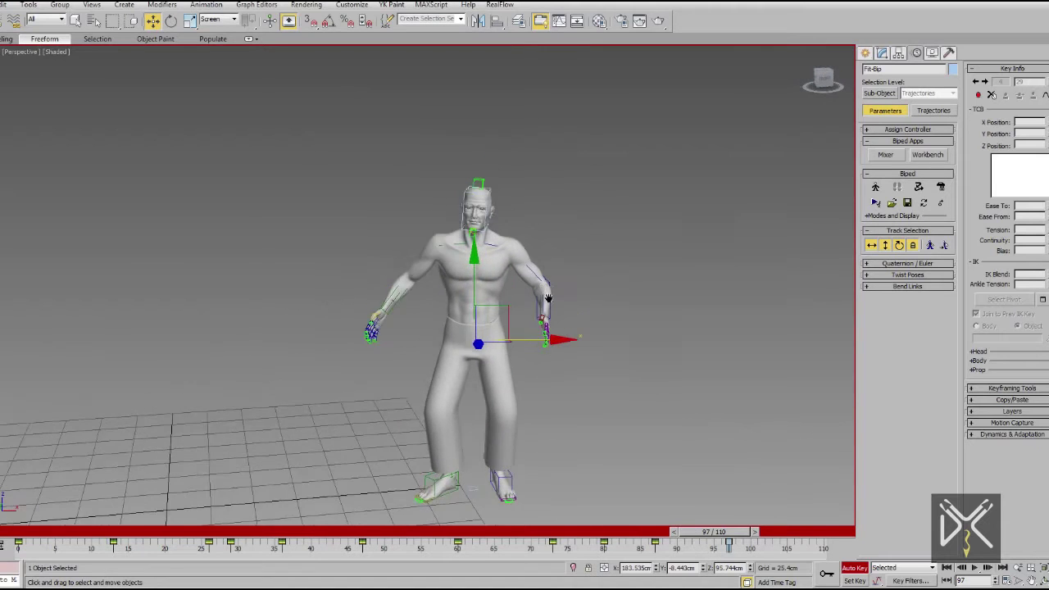
scroll(541, 338, up, 3)
key(e)
mouse_move(205, 69)
alt+middle_down()
mouse_move(270, 246)
mouse_move(285, 320)
alt+middle_up()
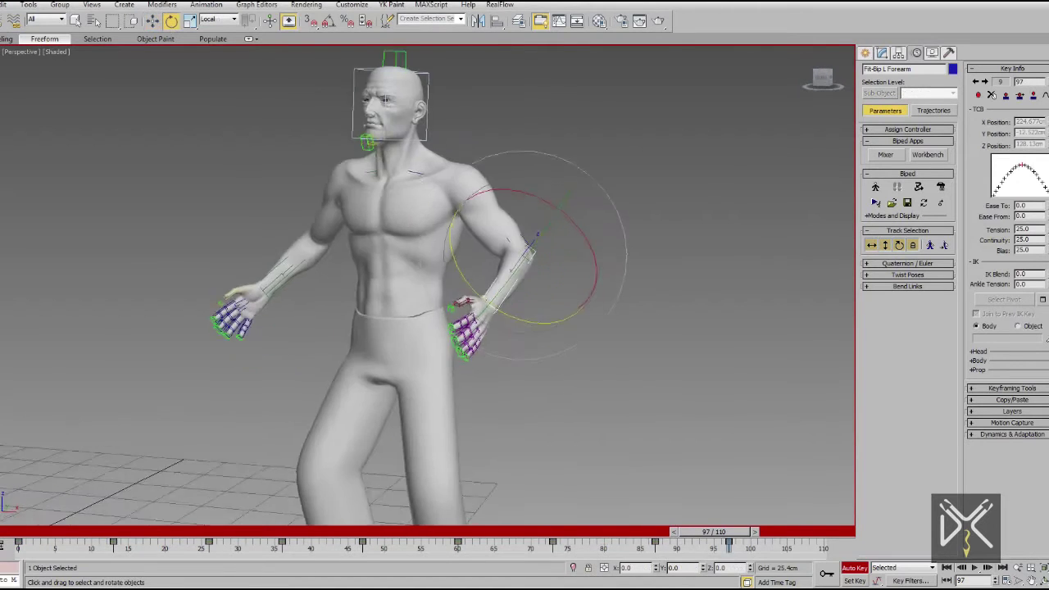
scroll(284, 320, up, 2)
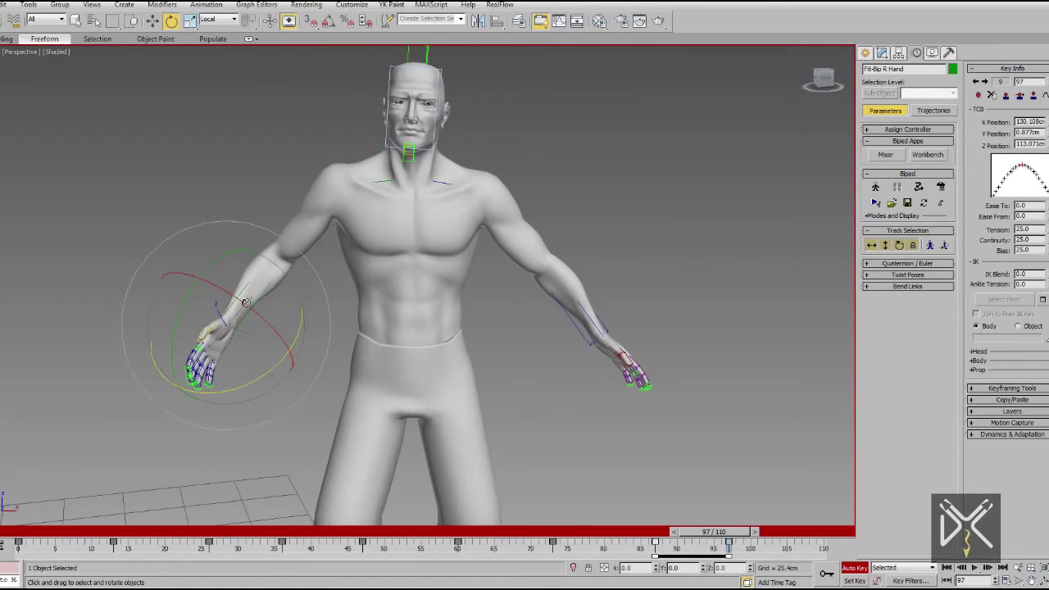
alt+middle_drag(261, 342, 287, 369)
drag(287, 369, 304, 406)
Step: Select the head and review the motion around frame 97
alt+middle_drag(354, 228, 459, 196)
click(459, 131)
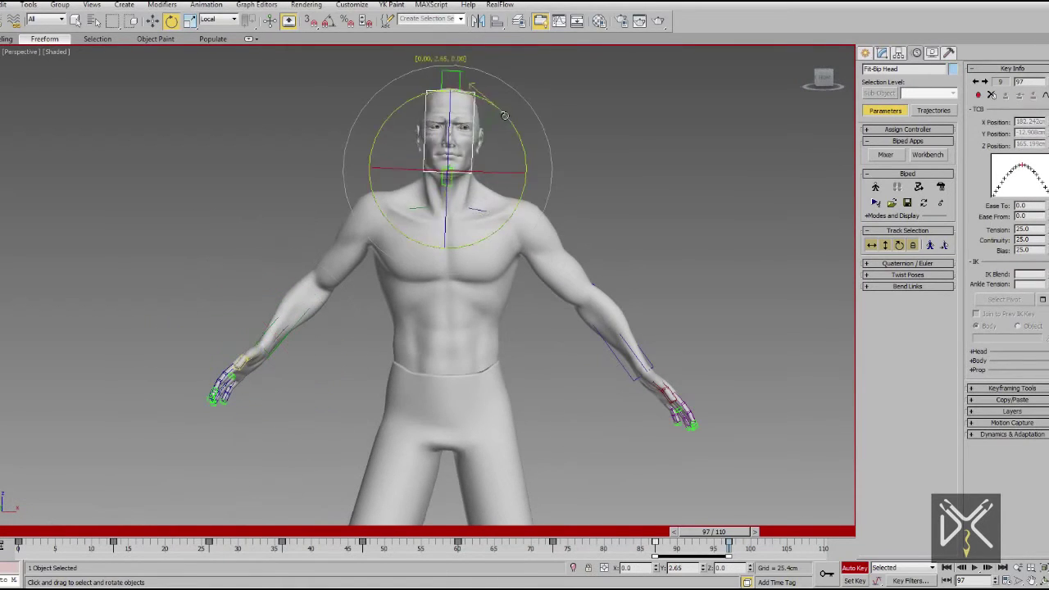
mouse_move(679, 535)
mouse_down()
mouse_move(620, 535)
mouse_move(721, 534)
mouse_up()
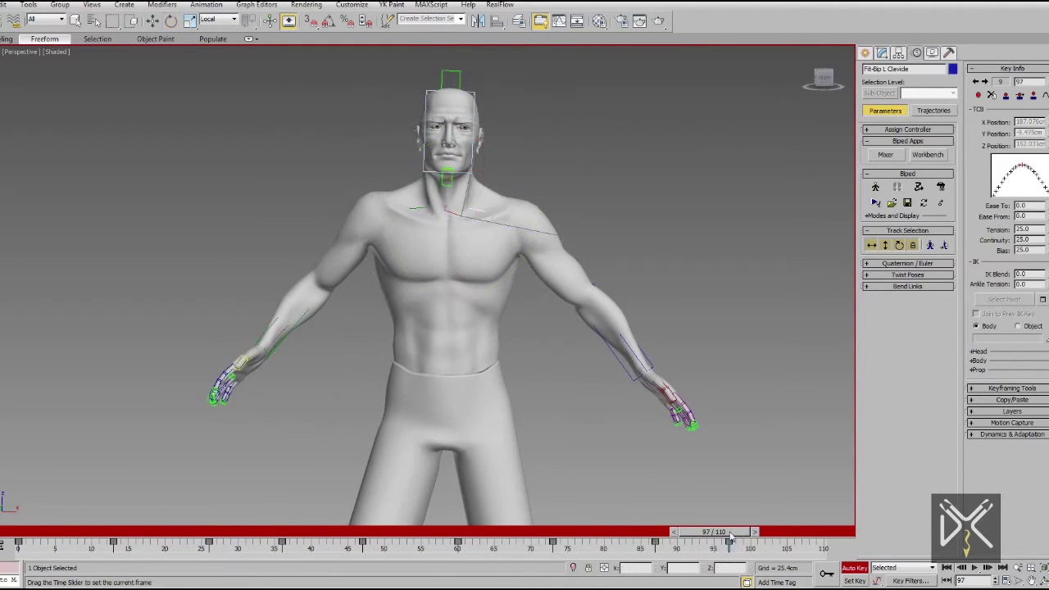
click(477, 169)
click(474, 151)
mouse_move(713, 533)
mouse_down()
mouse_move(300, 532)
mouse_move(309, 541)
mouse_move(713, 533)
mouse_up()
Step: Rotate Bip L Foot flat on the ground at frame 110
scroll(555, 391, up, 2)
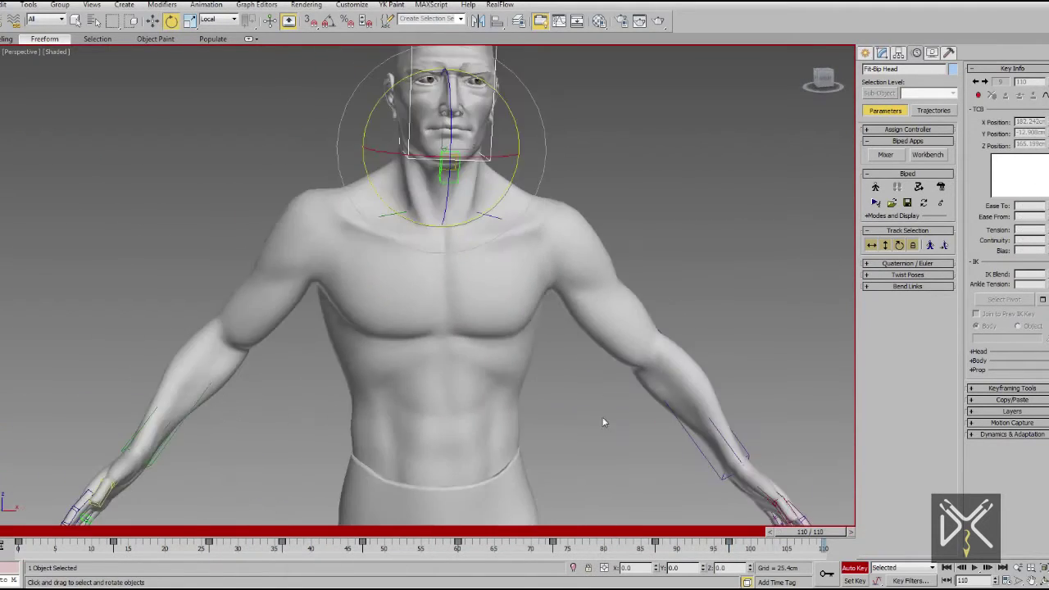
scroll(604, 424, down, 2)
middle_drag(604, 423, 587, 346)
scroll(539, 319, down, 3)
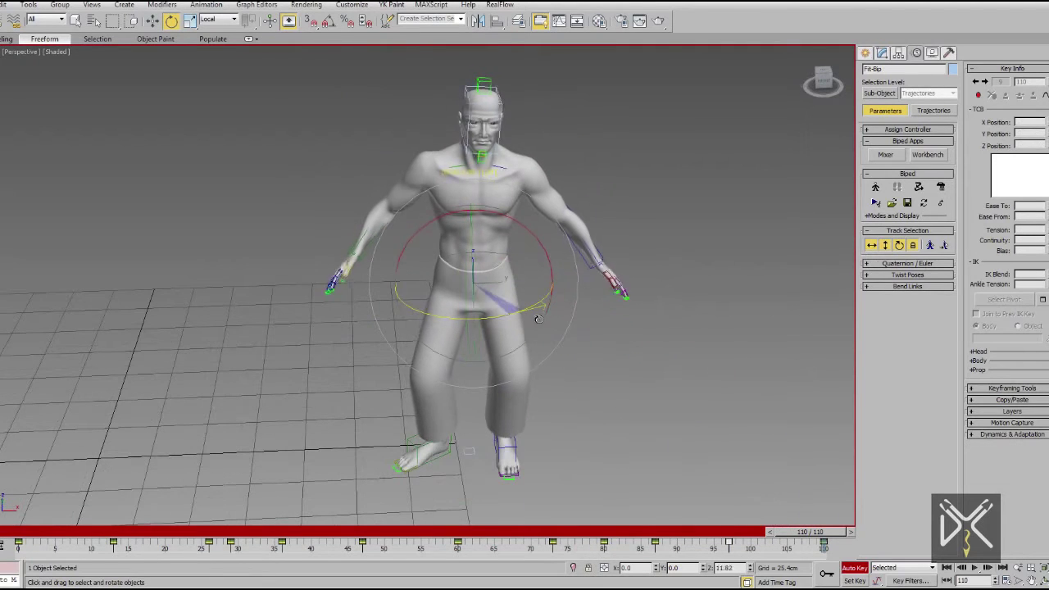
mouse_move(489, 505)
mouse_down()
mouse_move(489, 405)
mouse_move(553, 402)
mouse_up()
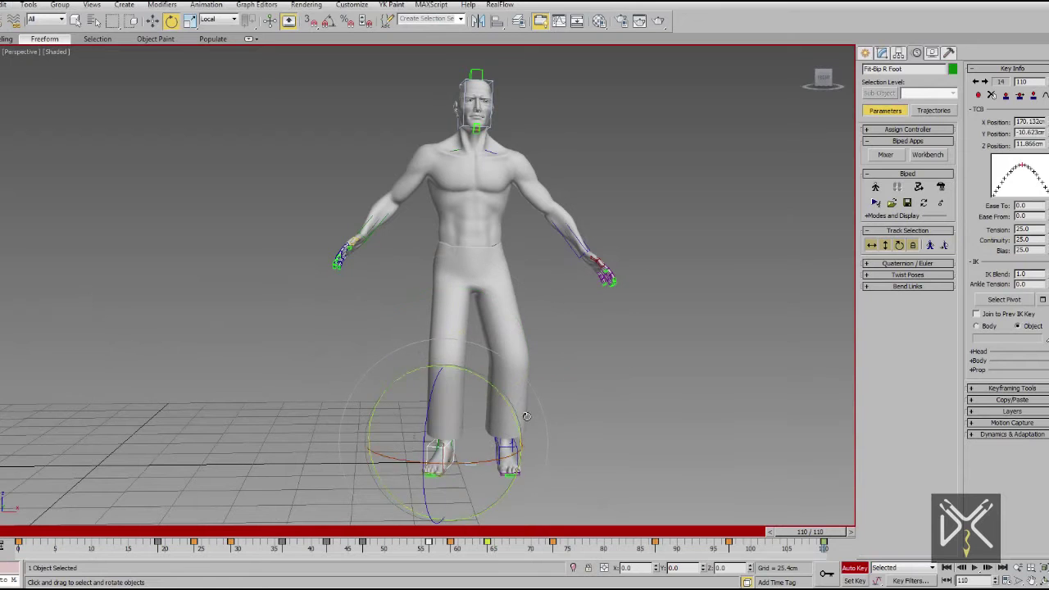
Step: With Body Horizontal, rotate the COM -1.79° to turn the hips slightly
click(872, 245)
mouse_move(486, 272)
alt+middle_down()
mouse_move(442, 336)
mouse_move(487, 354)
mouse_move(569, 332)
alt+middle_up()
key(F3)
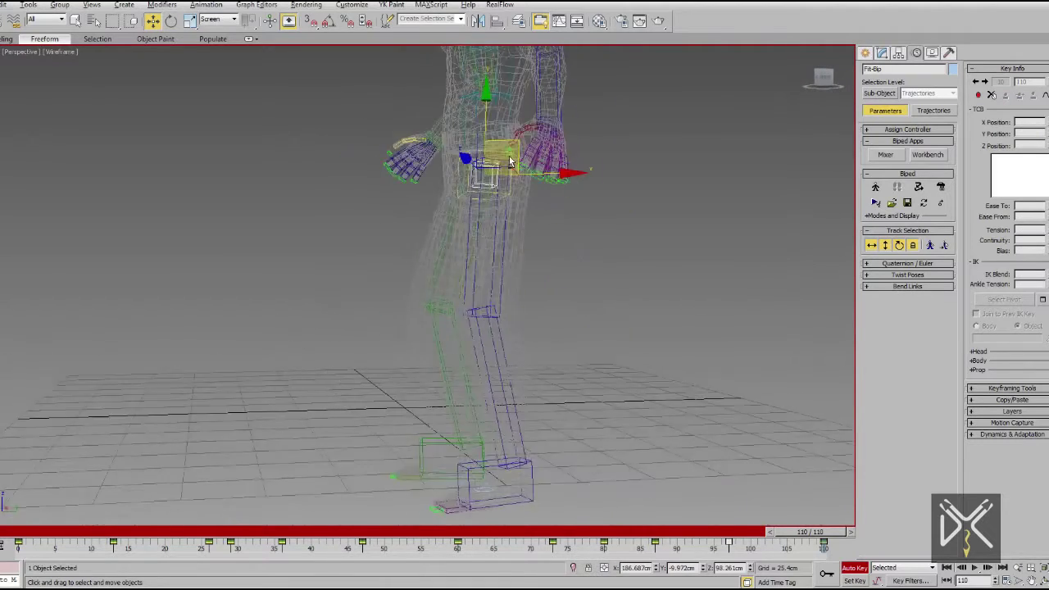
key(e)
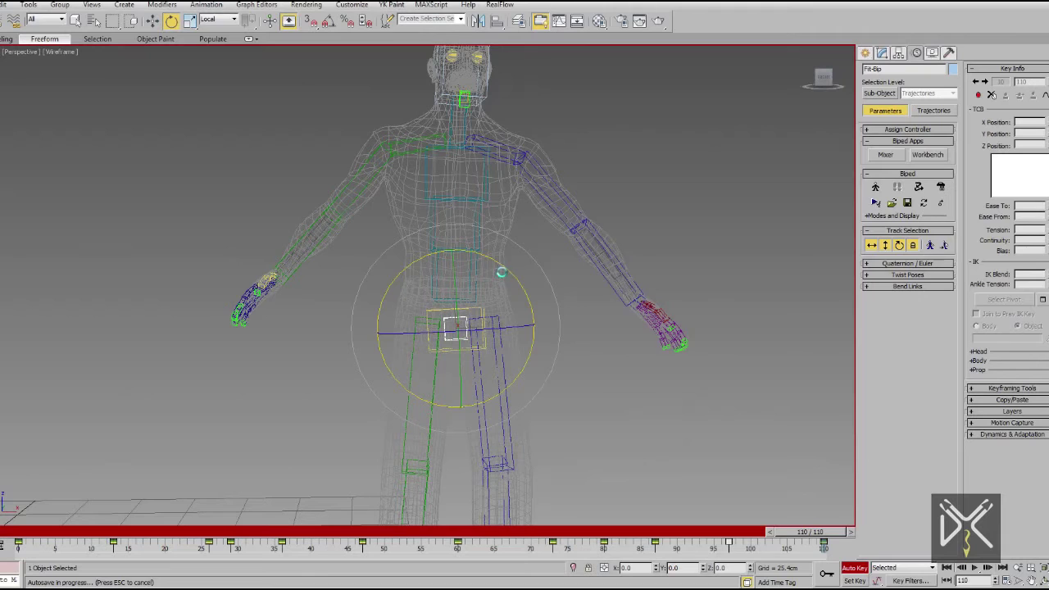
drag(501, 272, 507, 273)
Step: Select the spine and both clavicles, then return to shaded display
click(436, 272)
mouse_move(515, 300)
alt+middle_down()
mouse_move(432, 278)
mouse_move(506, 194)
alt+middle_up()
click(506, 194)
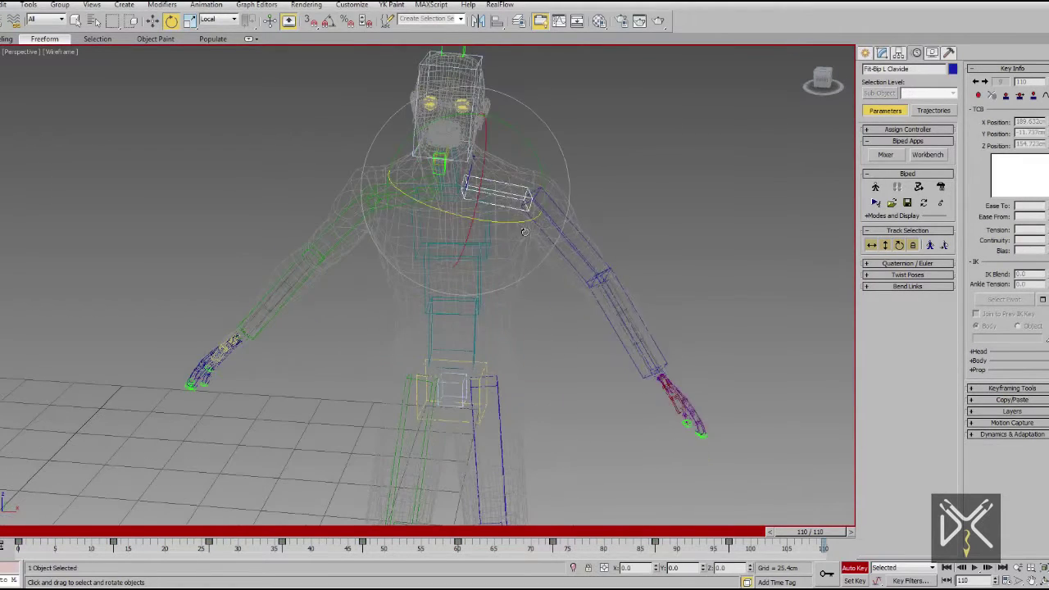
click(425, 207)
key(F3)
Step: Rotate both forearms and upper arms down toward the body
alt+middle_drag(442, 221, 473, 245)
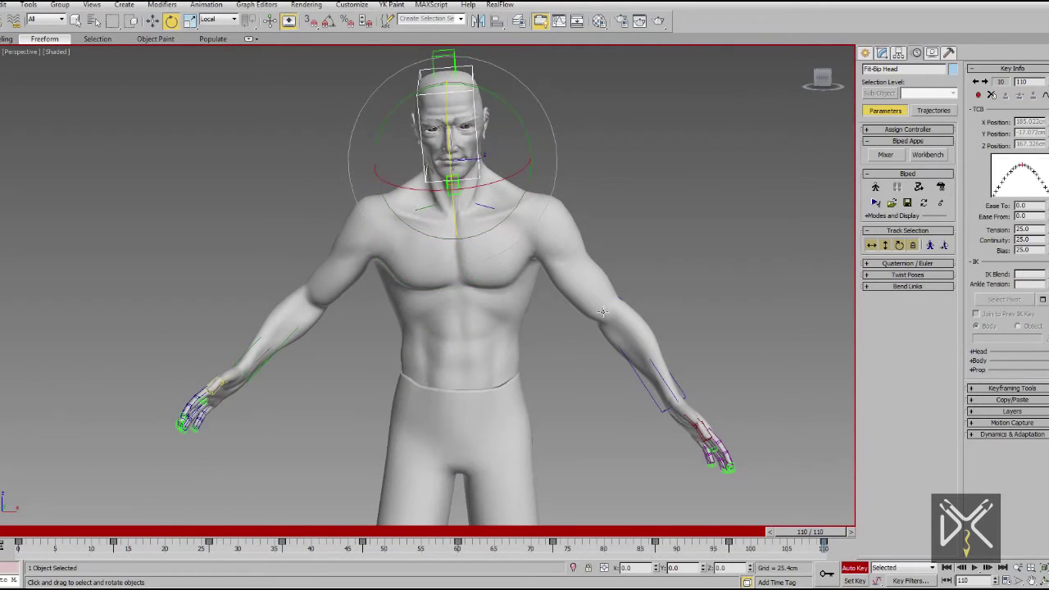
drag(580, 394, 484, 334)
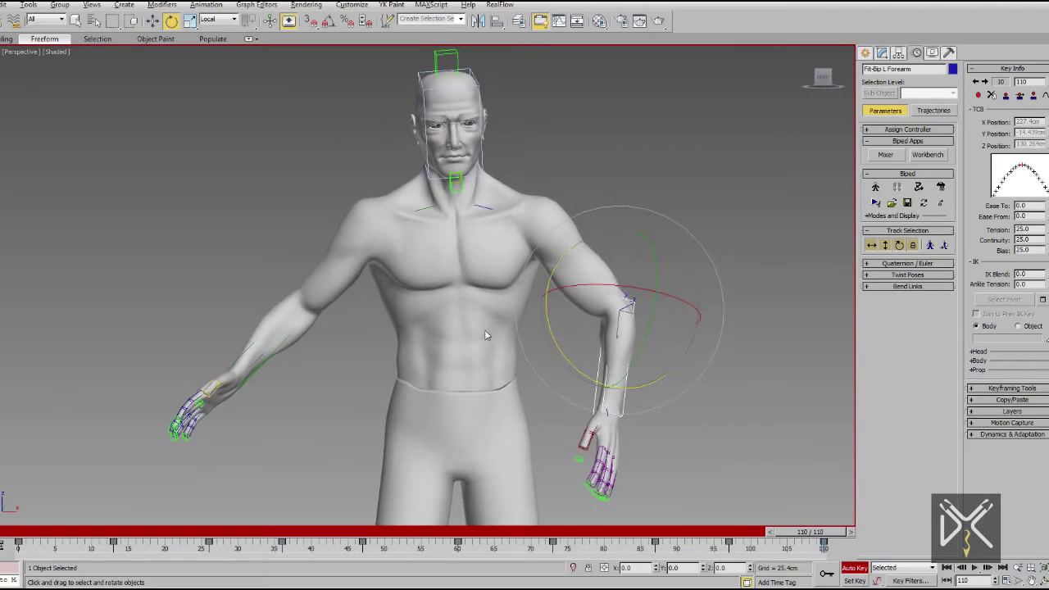
drag(333, 318, 349, 301)
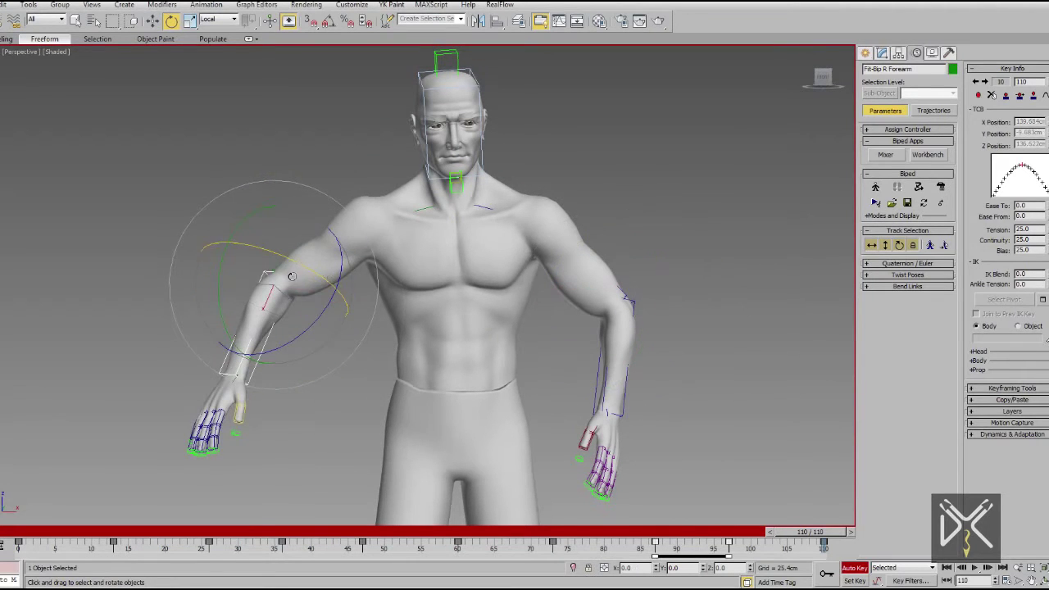
drag(292, 276, 311, 270)
mouse_move(311, 271)
alt+middle_down()
mouse_move(367, 290)
mouse_move(491, 280)
alt+middle_up()
drag(630, 296, 573, 324)
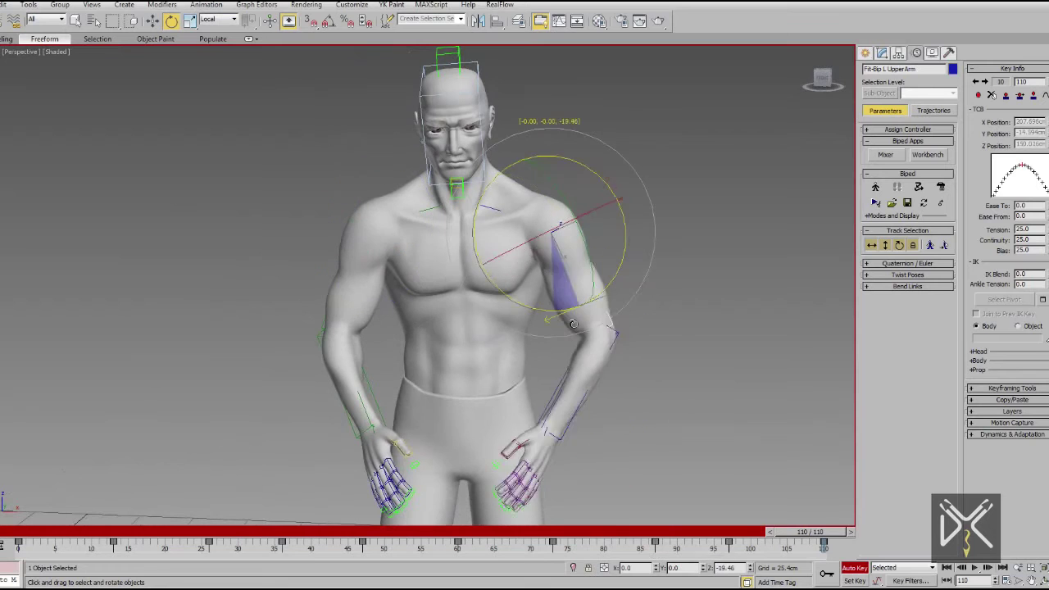
Step: Check the arms from the side and select both forearms to adjust together
alt+middle_drag(558, 244, 401, 363)
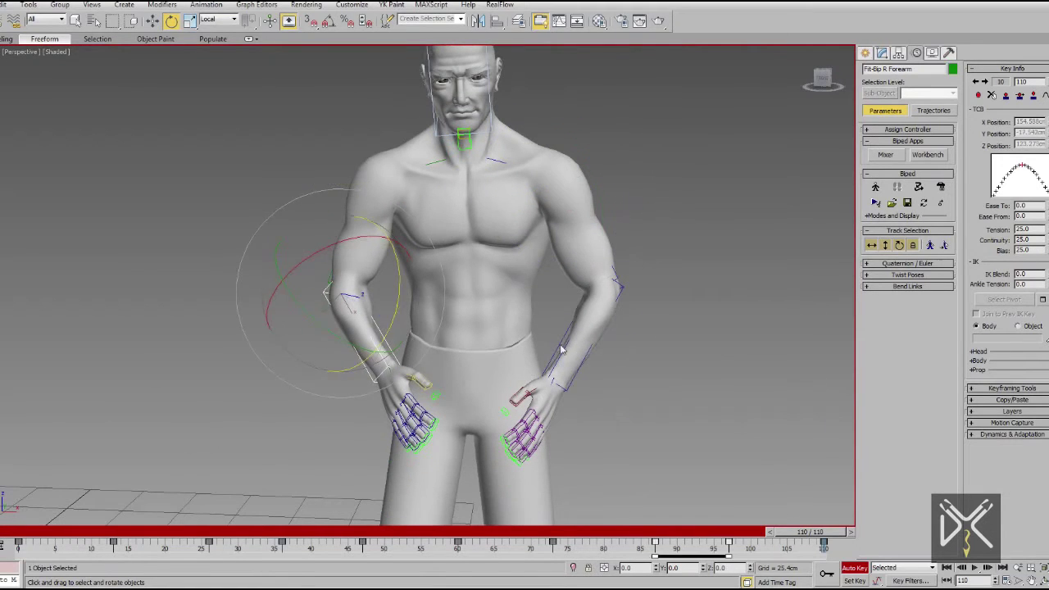
alt+middle_drag(565, 359, 775, 545)
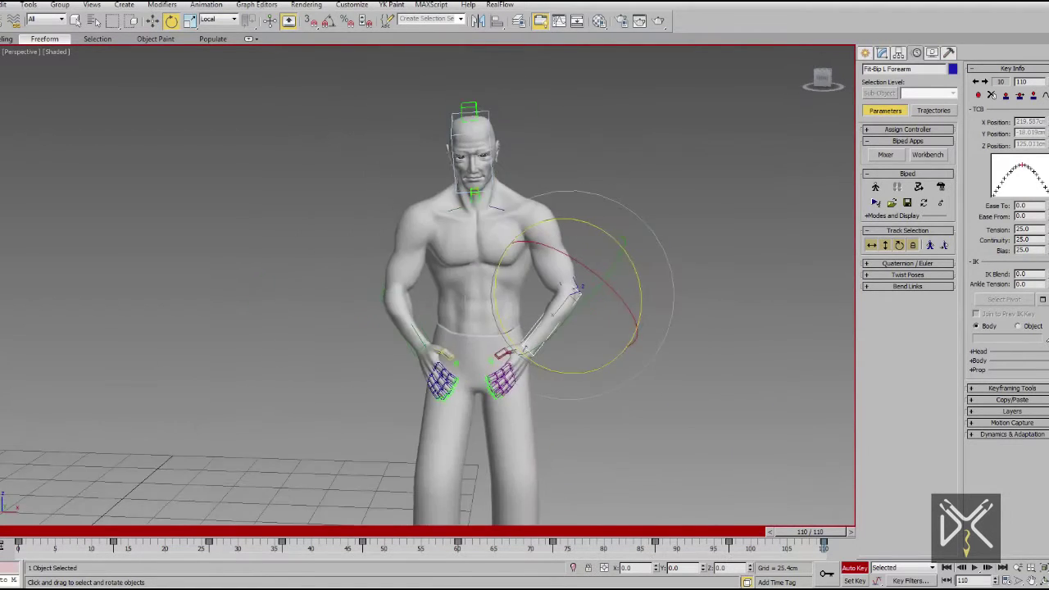
drag(774, 535, 729, 535)
key(e)
ctrl+click(332, 279)
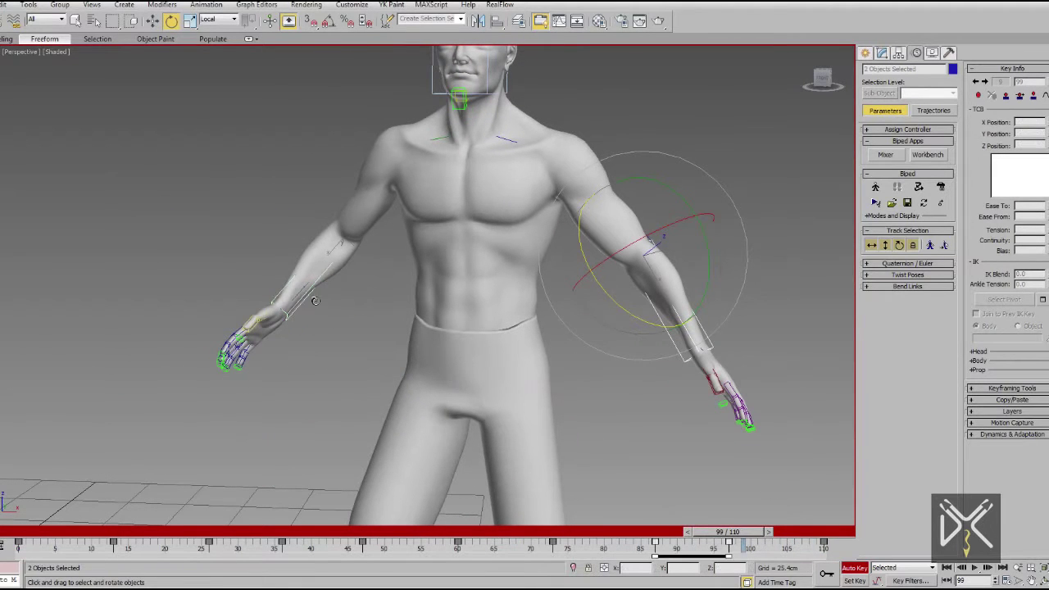
mouse_move(728, 532)
mouse_down()
mouse_move(305, 578)
mouse_move(812, 556)
mouse_up()
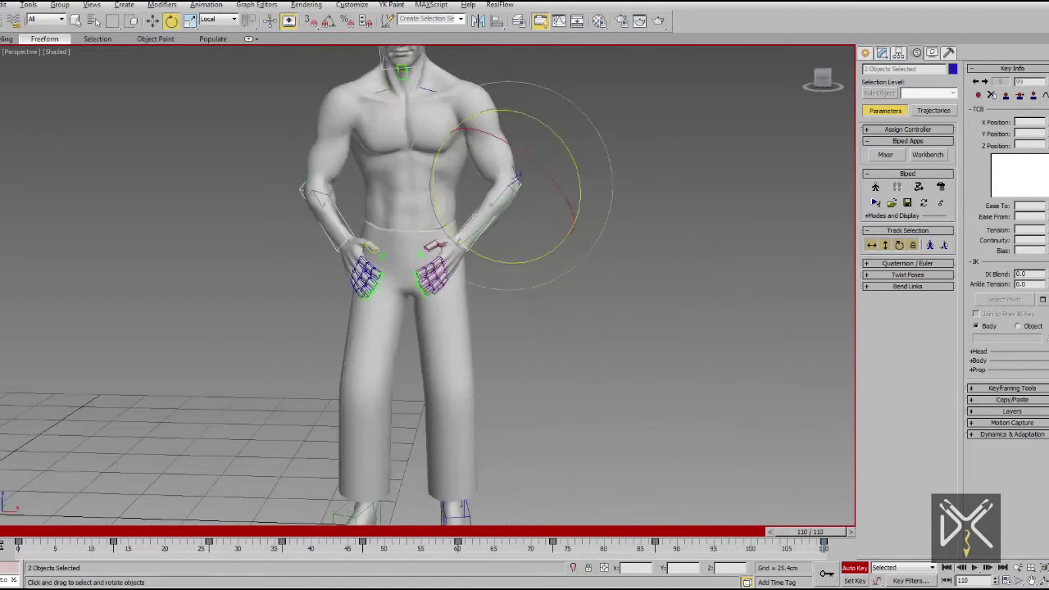
Step: Select the entire biped and scrub through the whole animation
scroll(671, 283, down, 3)
scroll(671, 283, down, 2)
key(ctrl+a)
drag(807, 533, 793, 533)
mouse_move(629, 533)
mouse_down()
mouse_move(319, 533)
mouse_move(811, 533)
mouse_up()
Step: Rotate Bip Spine back upright at frame 125
key(e)
scroll(597, 366, up, 5)
scroll(619, 393, up, 2)
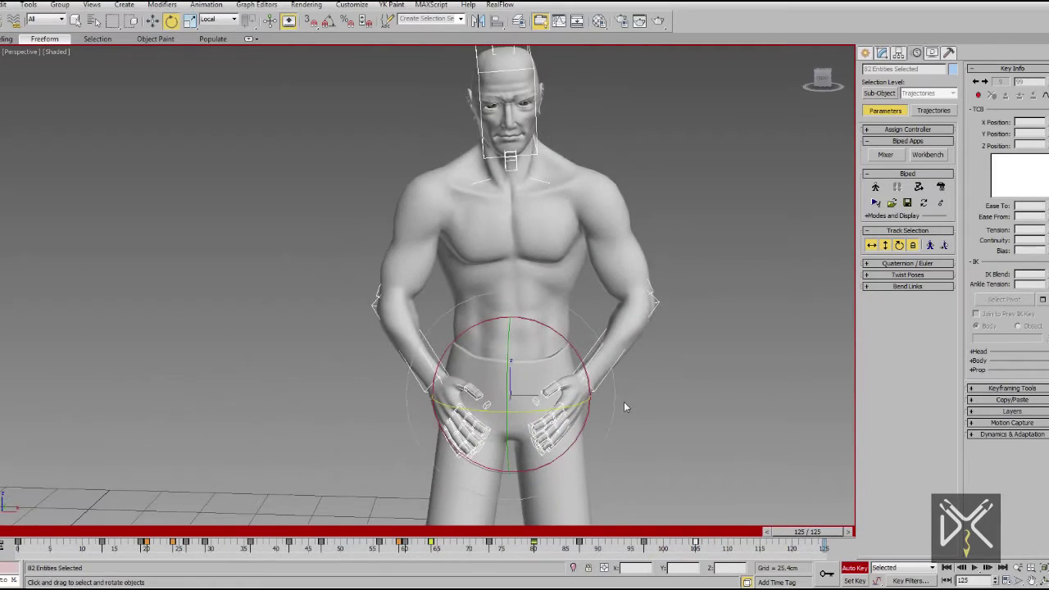
alt+middle_drag(602, 385, 557, 387)
key(F3)
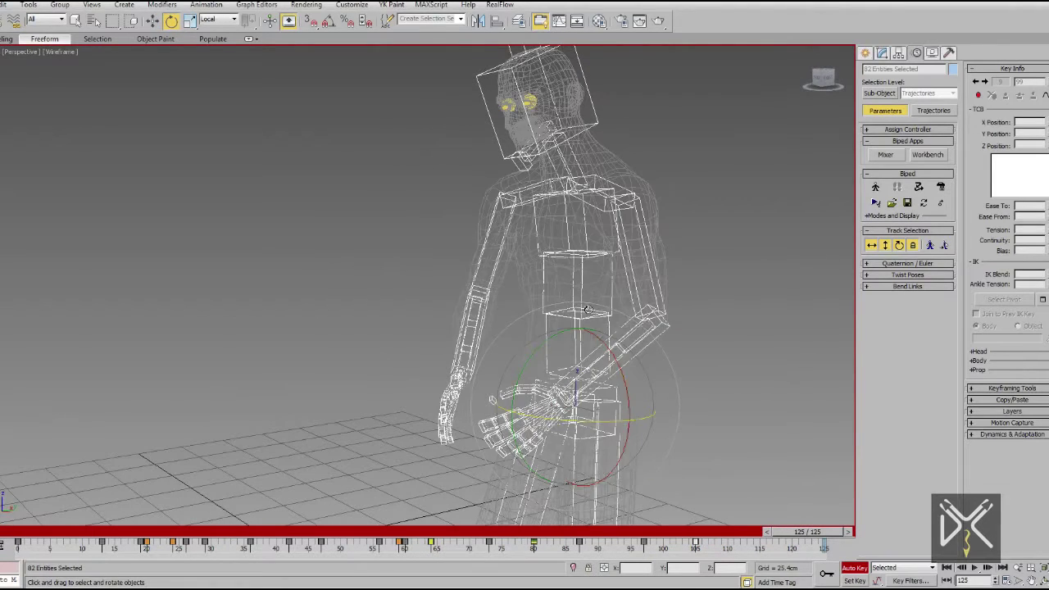
click(545, 325)
drag(545, 325, 535, 324)
drag(527, 285, 545, 245)
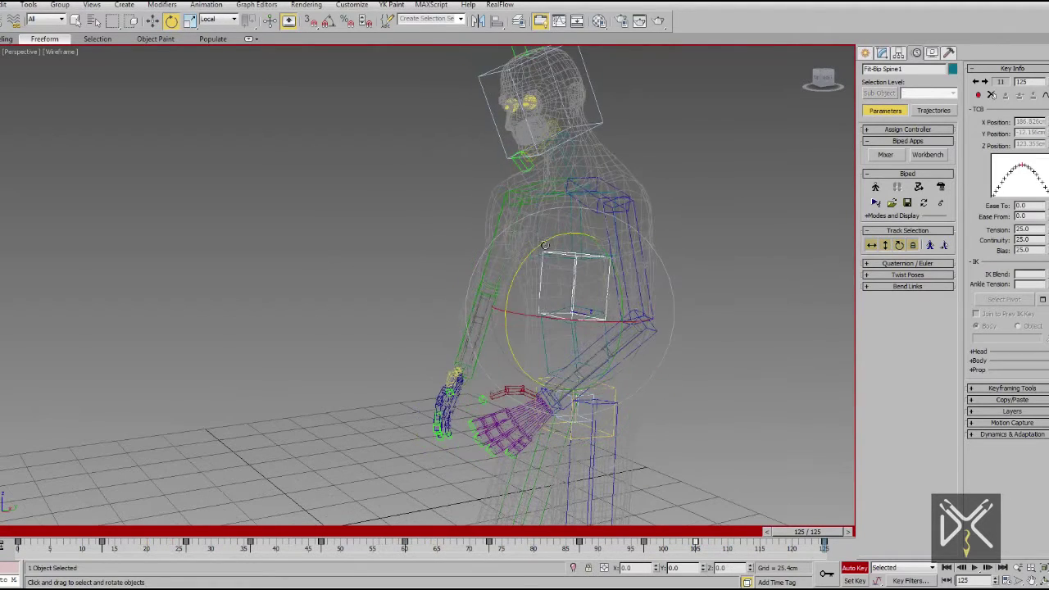
alt+middle_drag(535, 205, 680, 279)
key(F3)
click(719, 300)
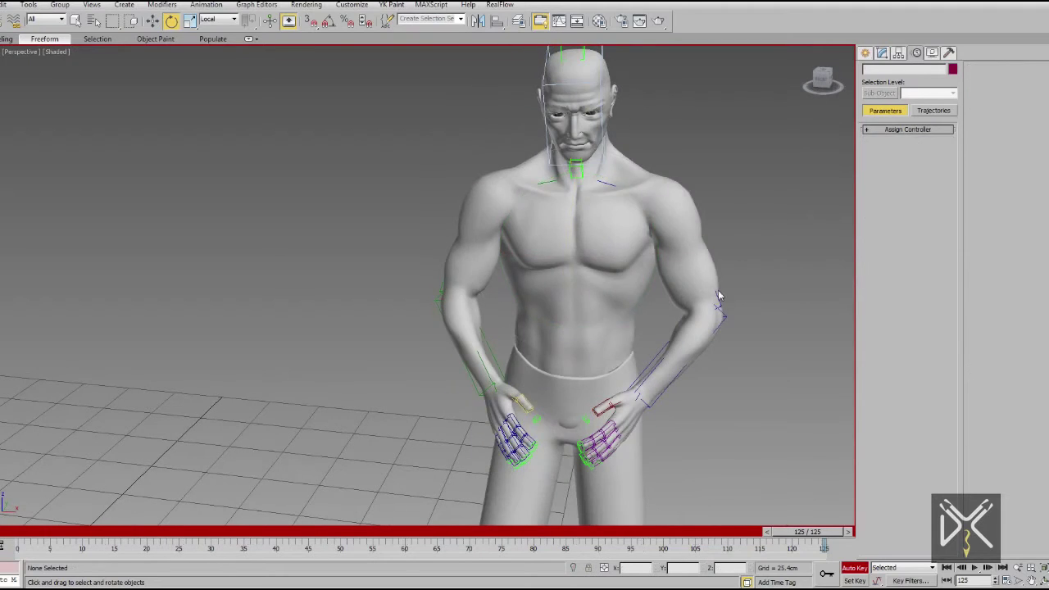
Step: Lower the left upper arm and forearm to hang straight, then select the right arm
key(F3)
key(F3)
drag(687, 270, 663, 307)
drag(687, 398, 721, 459)
key(F3)
click(476, 263)
key(F3)
key(F3)
click(505, 350)
key(F3)
alt+middle_drag(533, 330, 575, 177)
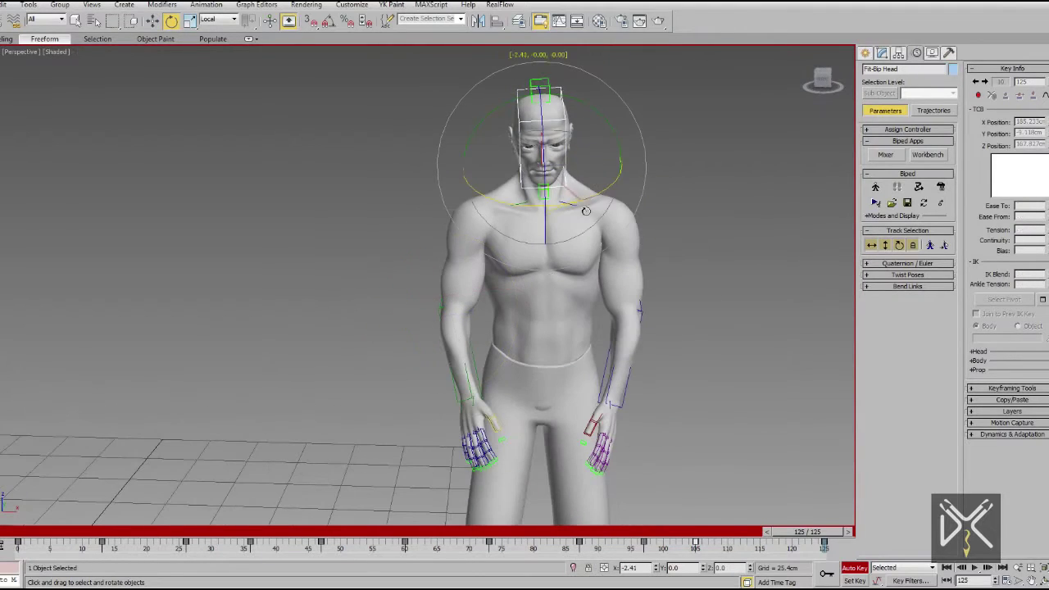
scroll(555, 163, down, 3)
Step: Select the neck and review the pose at frames 114, 97 and 76
mouse_move(811, 531)
mouse_down()
mouse_move(741, 532)
mouse_move(647, 489)
mouse_up()
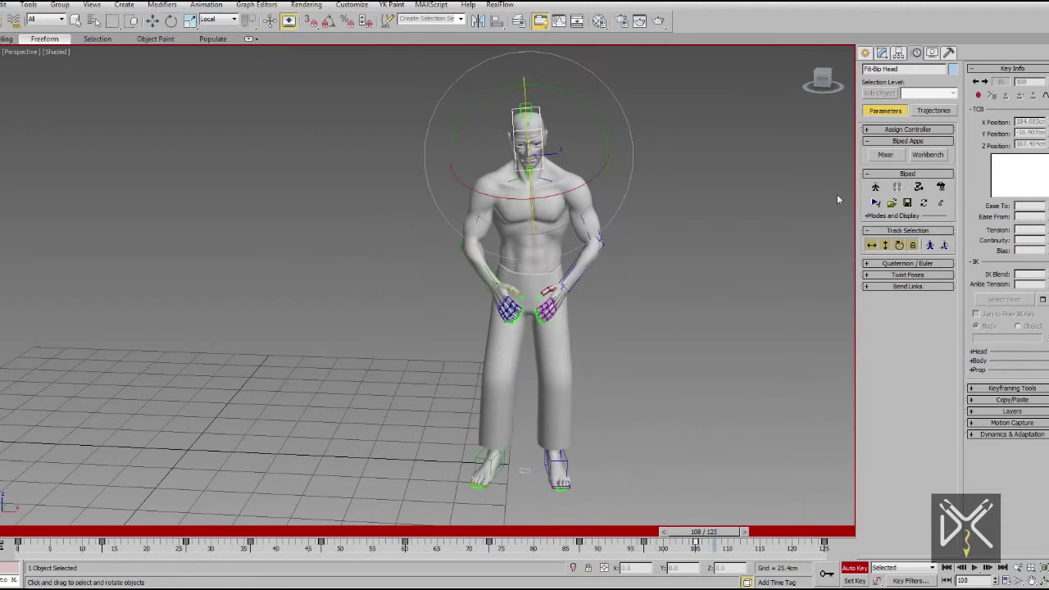
key(e)
mouse_move(704, 534)
mouse_down()
mouse_move(459, 533)
mouse_move(639, 539)
mouse_move(632, 532)
mouse_up()
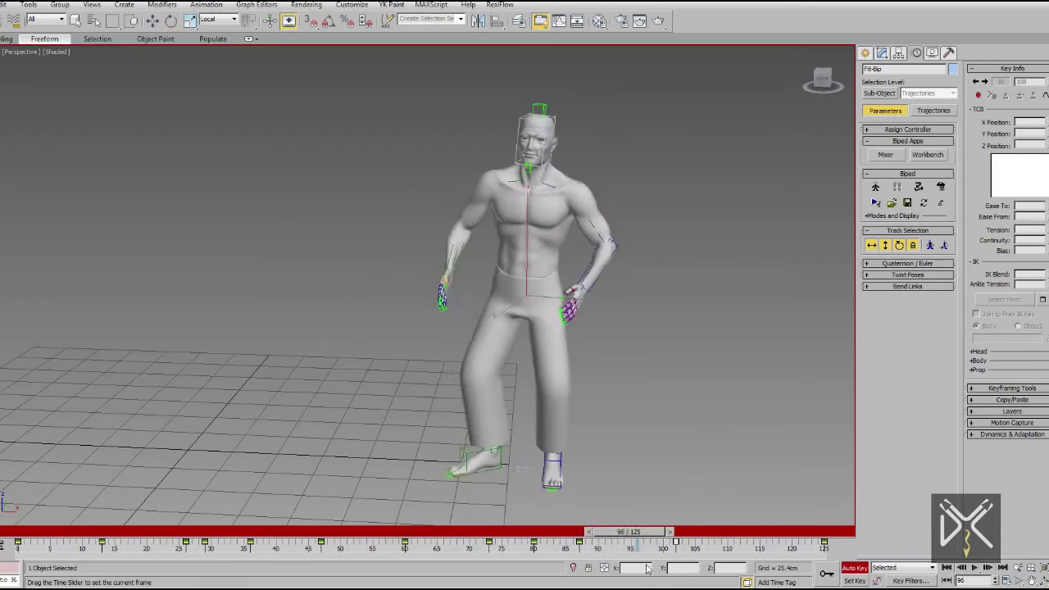
alt+middle_drag(604, 355, 542, 171)
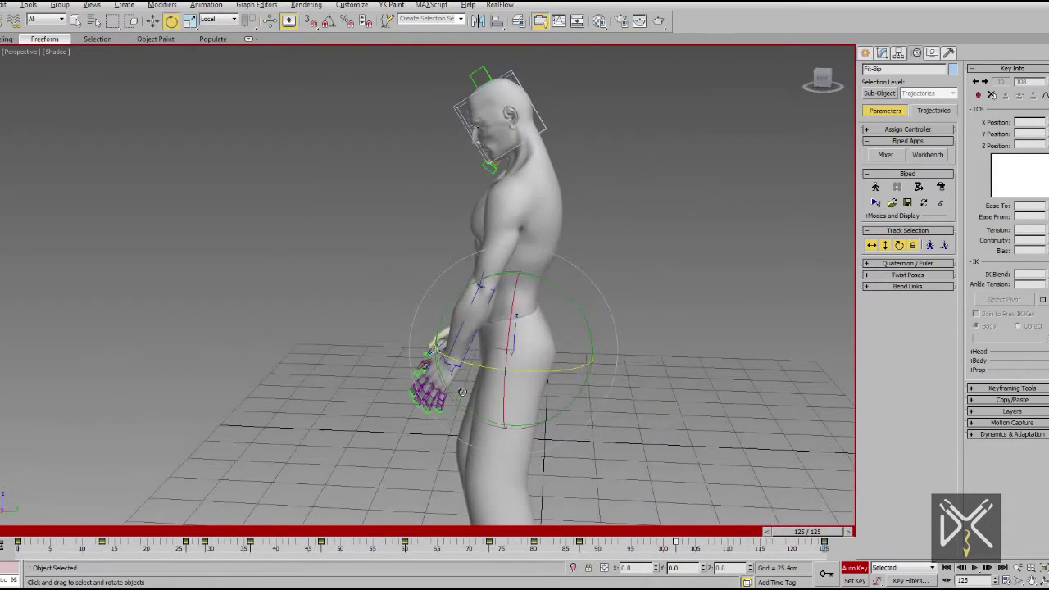
click(543, 171)
alt+middle_drag(581, 125, 609, 249)
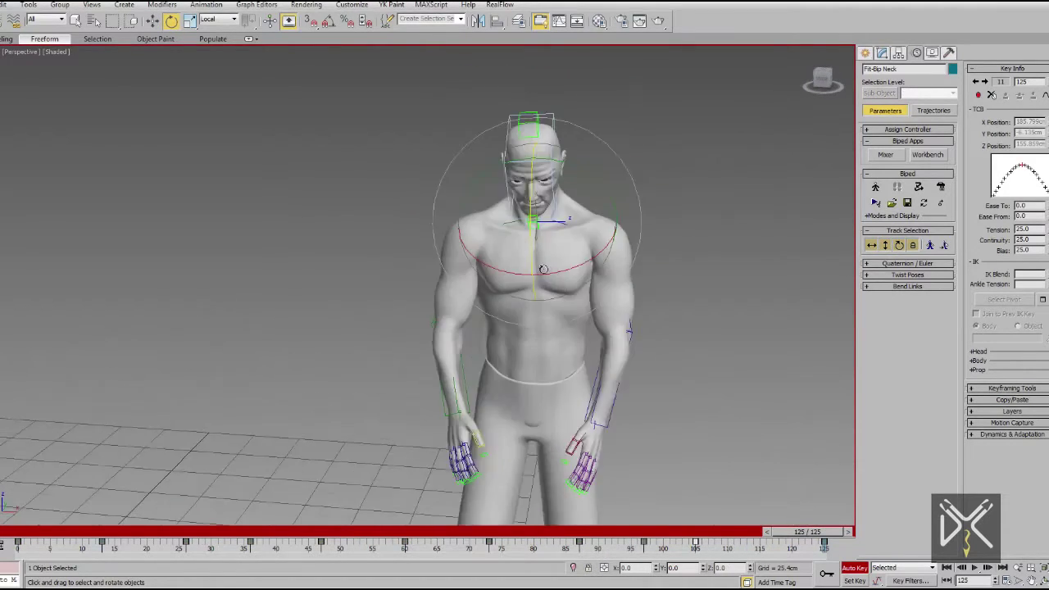
mouse_move(787, 534)
mouse_down()
mouse_move(529, 500)
mouse_move(660, 499)
mouse_move(522, 516)
mouse_move(640, 529)
mouse_move(585, 547)
mouse_up()
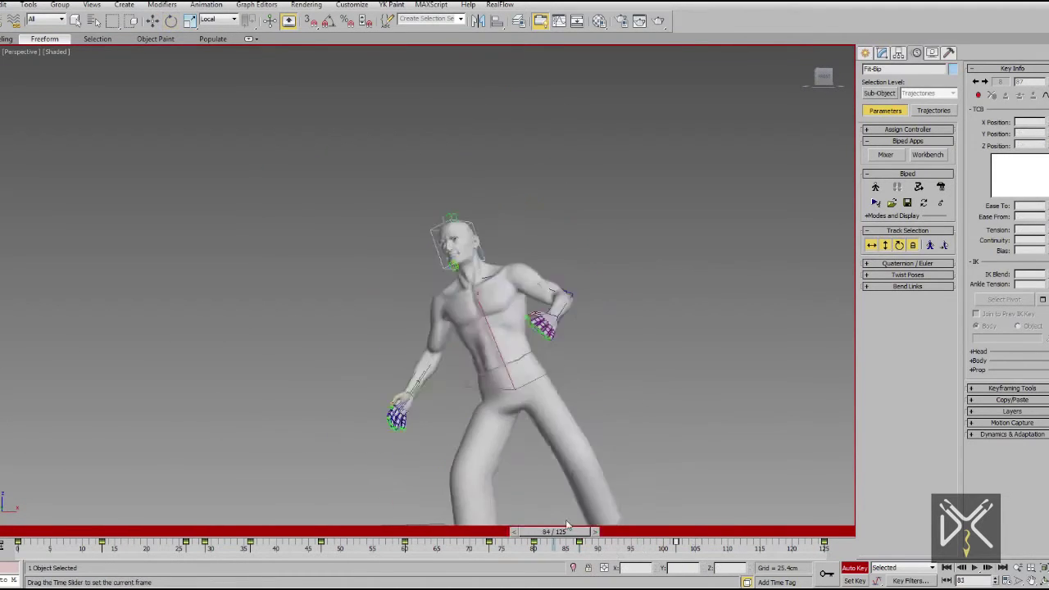
Step: Play the kick-and-flip animation twice, stopping at frame 27
click(976, 568)
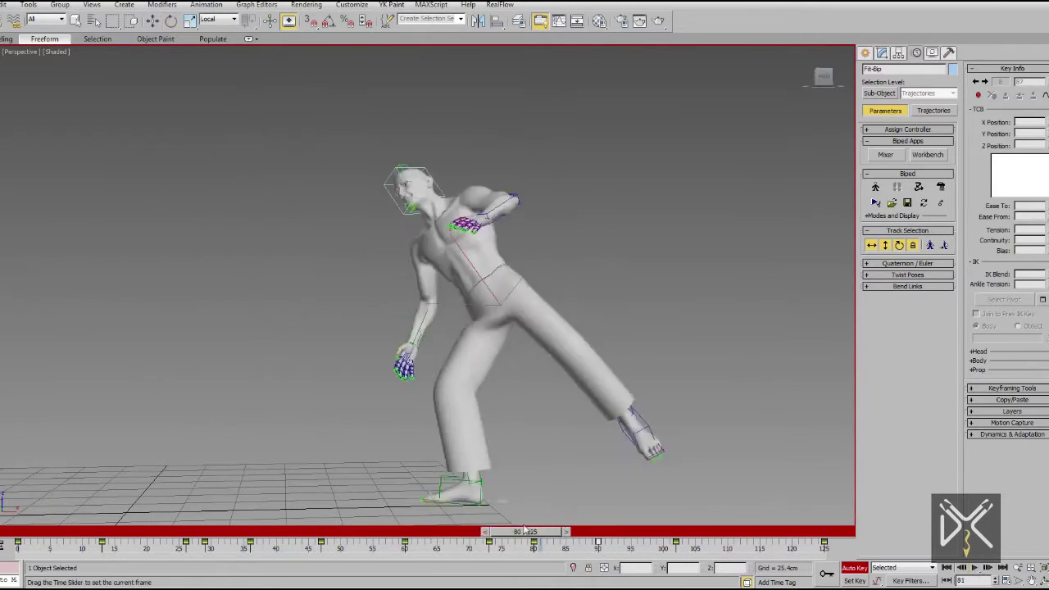
click(701, 548)
click(976, 568)
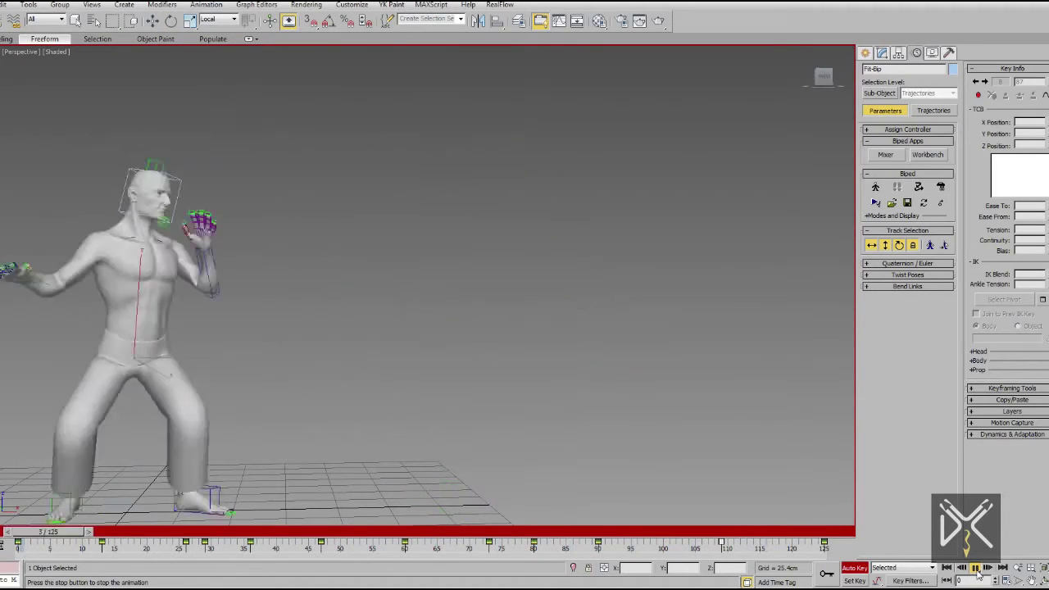
click(975, 568)
Step: Select all biped parts, frame them and play, then go to frame 70
middle_drag(432, 408, 505, 379)
key(ctrl+a)
key(z)
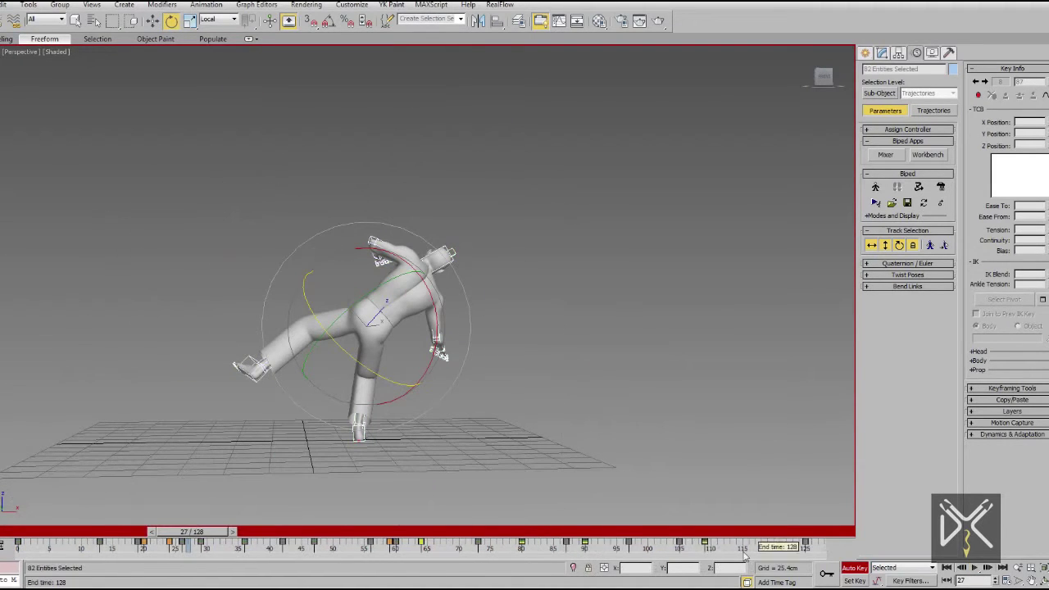
key(slash)
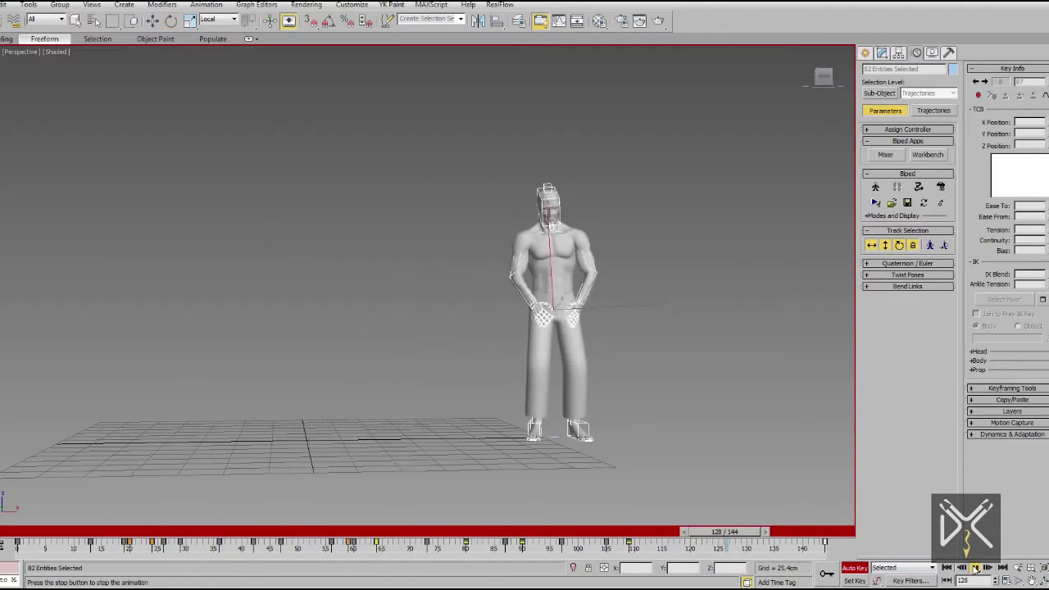
drag(713, 532, 410, 533)
Step: Scrub through the jump to the twisting pose at frame 65
drag(213, 559, 631, 532)
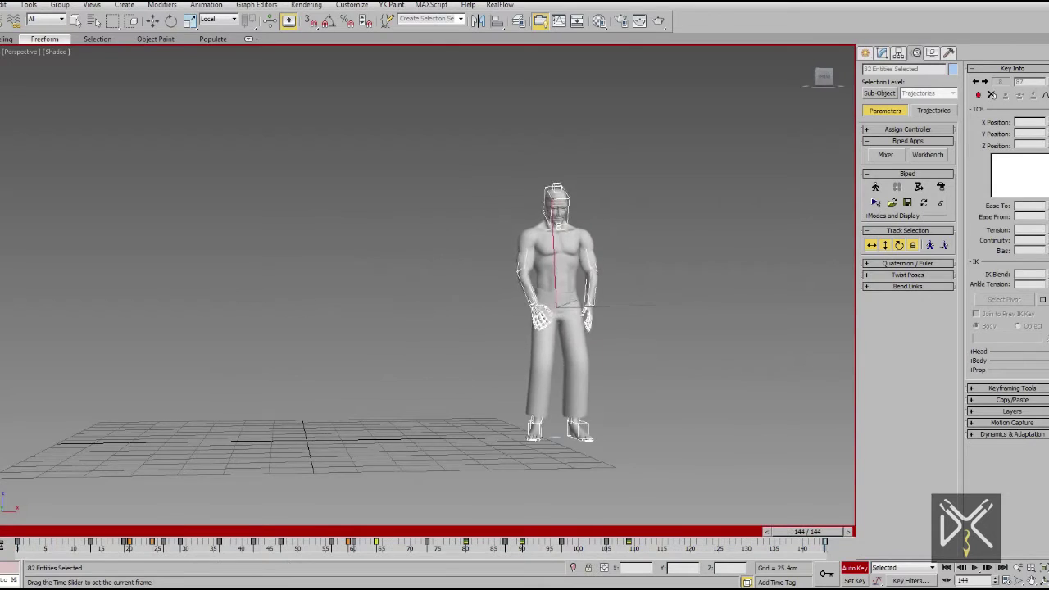
key(z)
key(e)
mouse_move(610, 526)
mouse_down()
mouse_move(381, 490)
mouse_move(643, 550)
mouse_up()
Step: Select Bip COM with Body Rotation, then play from around frame 84
click(885, 251)
mouse_move(534, 347)
alt+middle_down()
mouse_move(578, 347)
mouse_move(512, 355)
alt+middle_up()
scroll(512, 355, down, 5)
drag(622, 532, 611, 533)
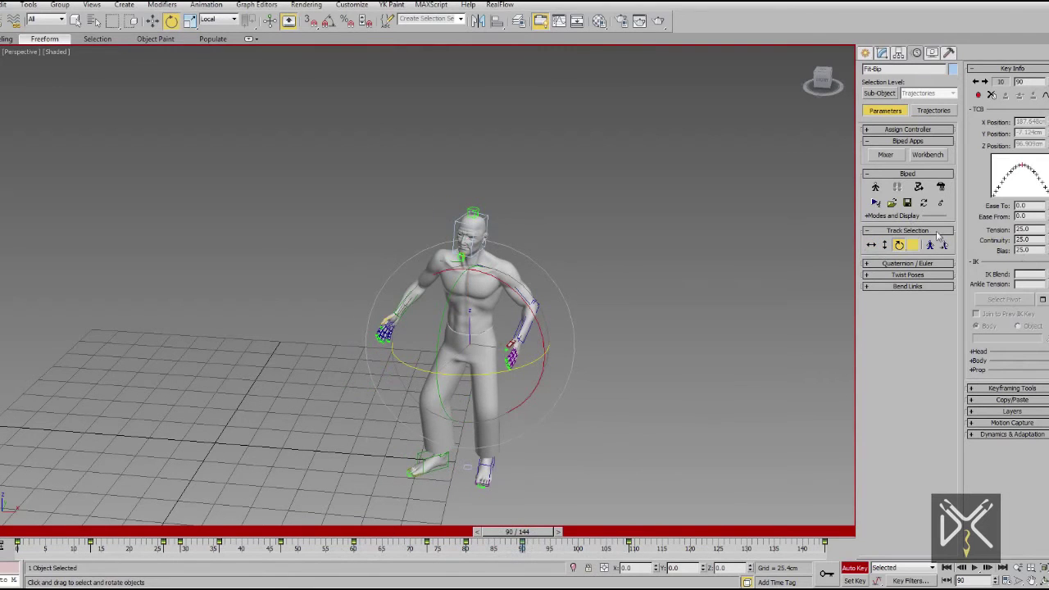
drag(525, 579, 528, 566)
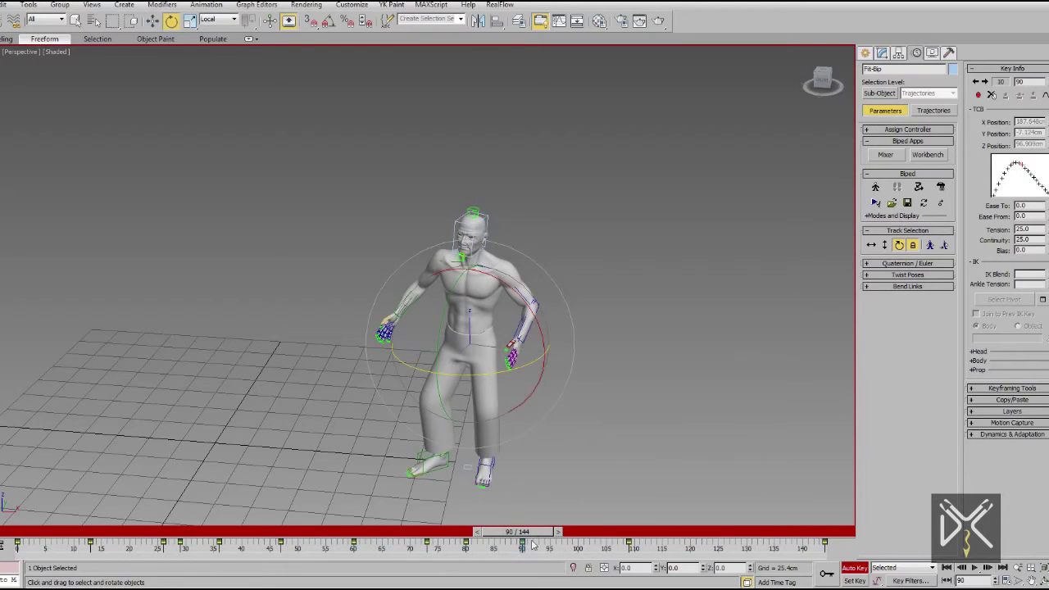
click(976, 567)
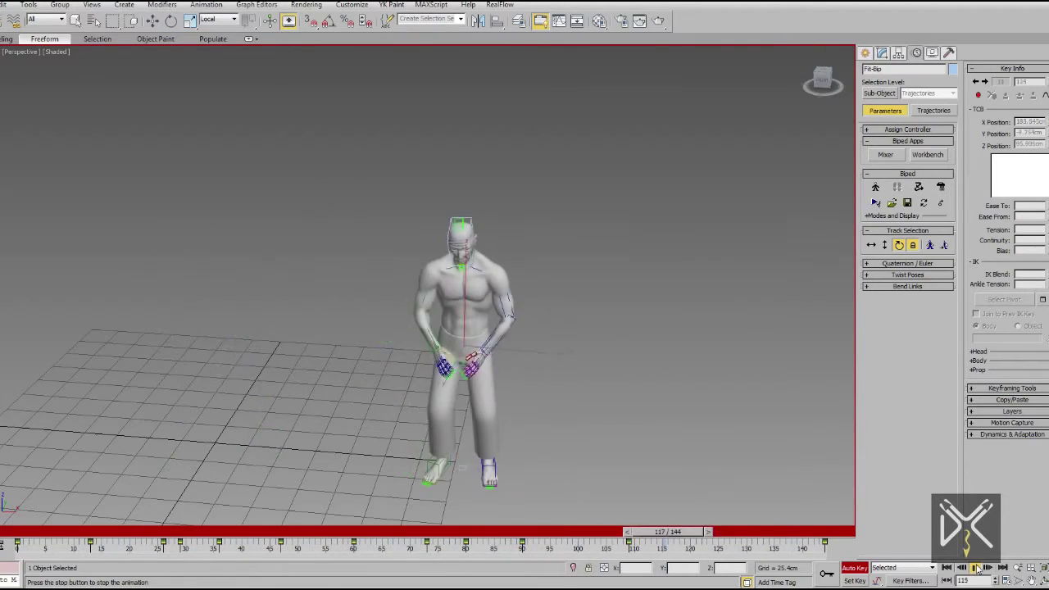
Step: Scrub between frames 55 and 95 to review the leaning-to-standing poses
mouse_move(561, 532)
mouse_down()
mouse_move(346, 546)
mouse_move(287, 574)
mouse_move(337, 584)
mouse_up()
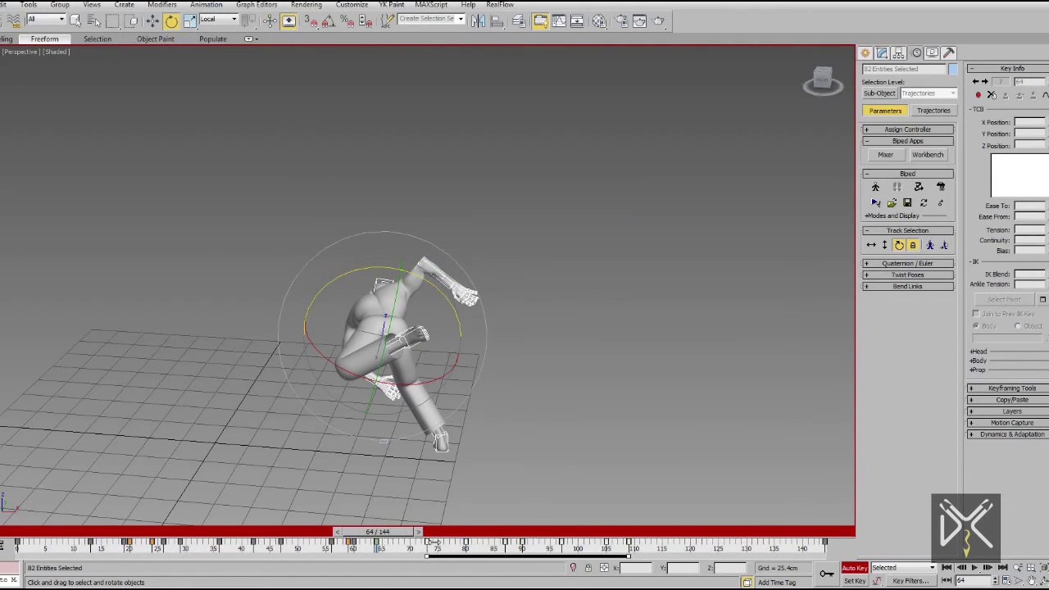
drag(377, 532, 592, 545)
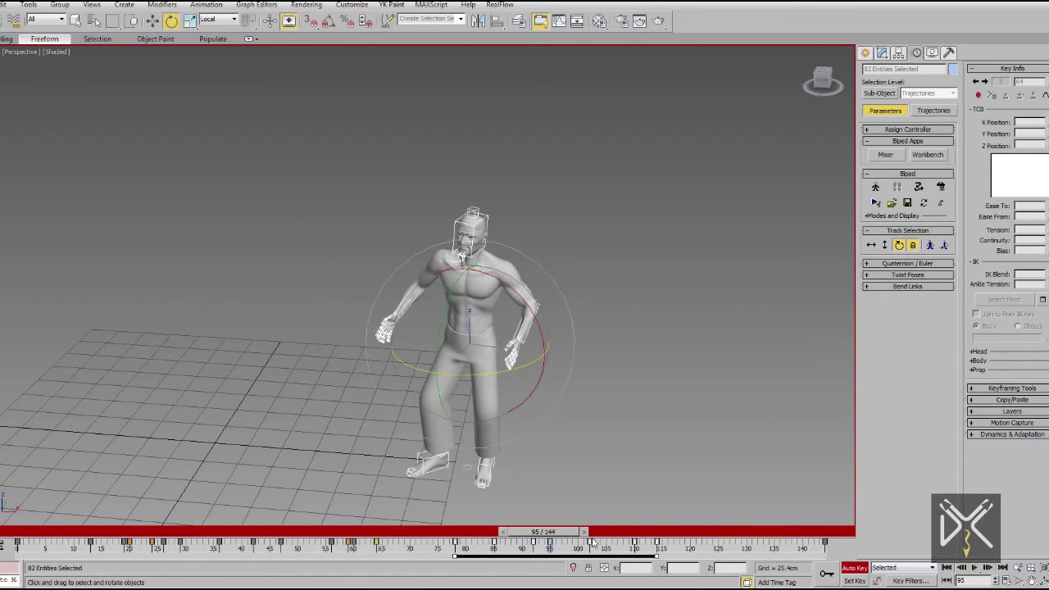
drag(436, 533, 358, 519)
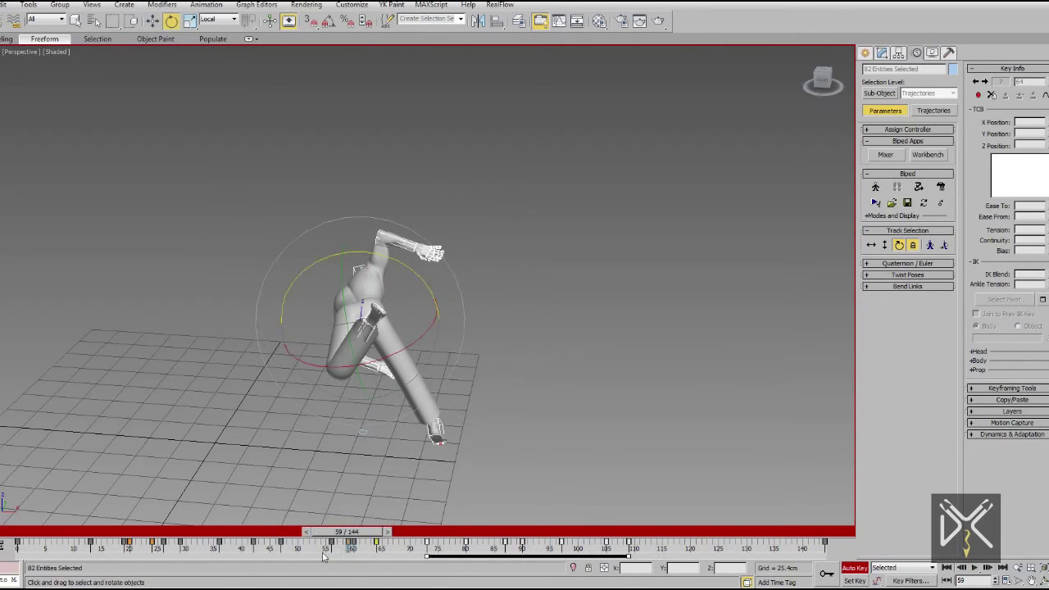
mouse_move(347, 532)
mouse_down()
mouse_move(559, 547)
mouse_move(381, 548)
mouse_up()
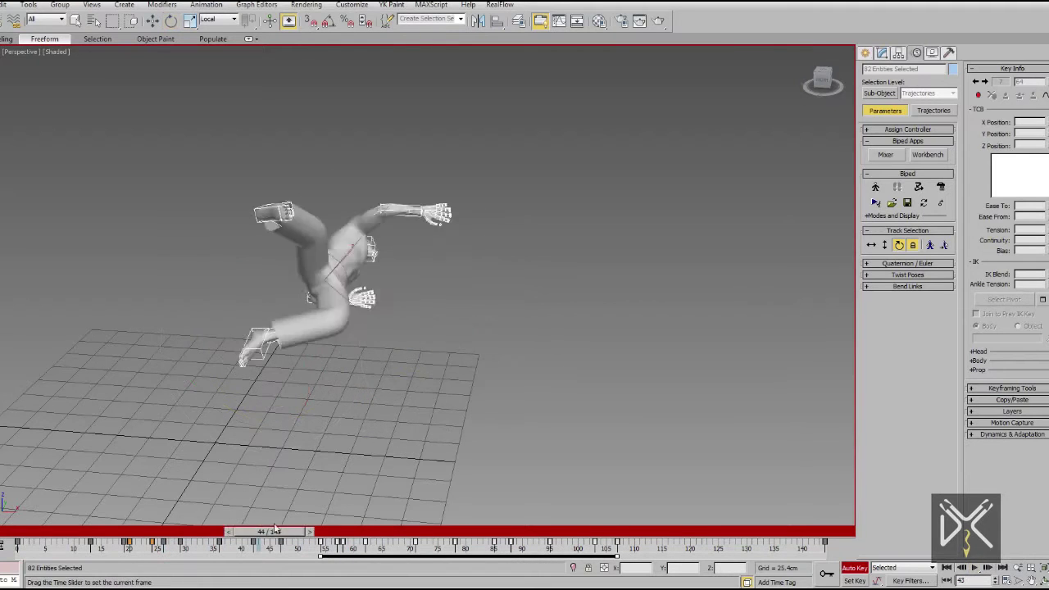
Step: Select the COM's Body Horizontal track and play through the flip, checking frames 69 to 101
click(871, 245)
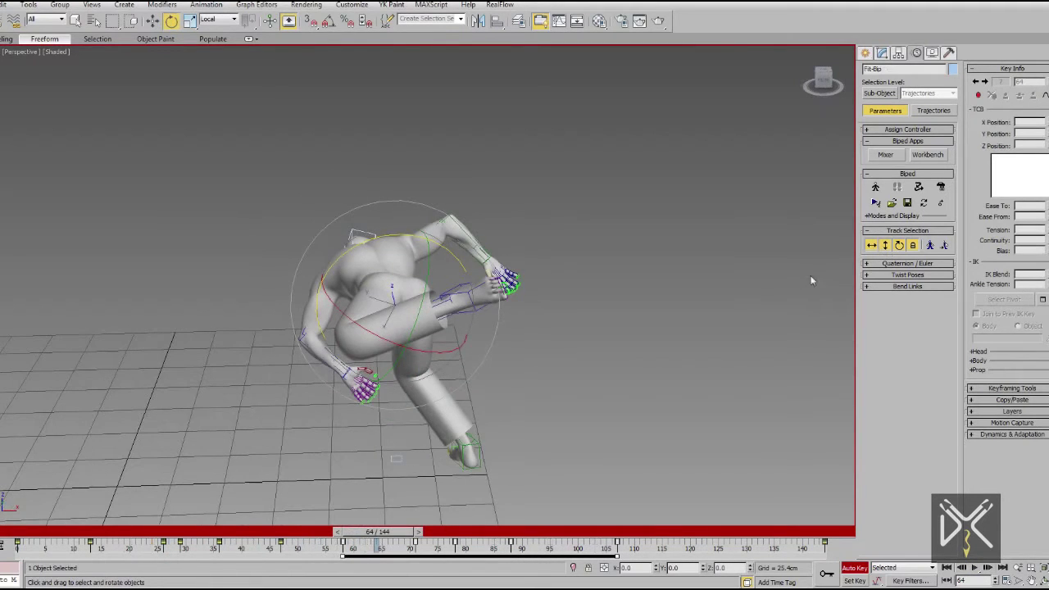
mouse_move(379, 533)
mouse_down()
mouse_move(419, 541)
mouse_move(246, 534)
mouse_up()
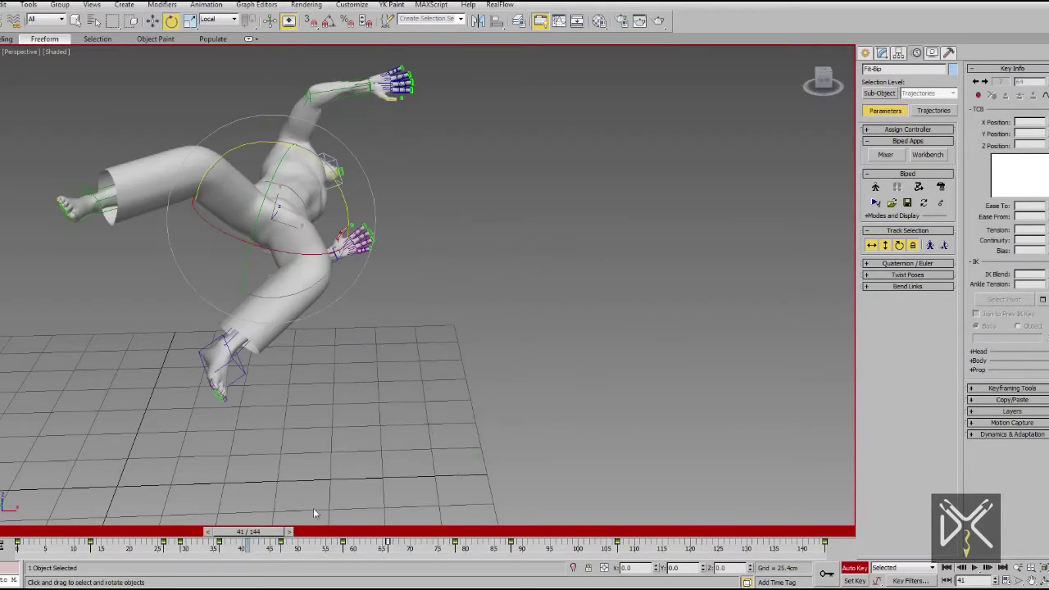
click(975, 567)
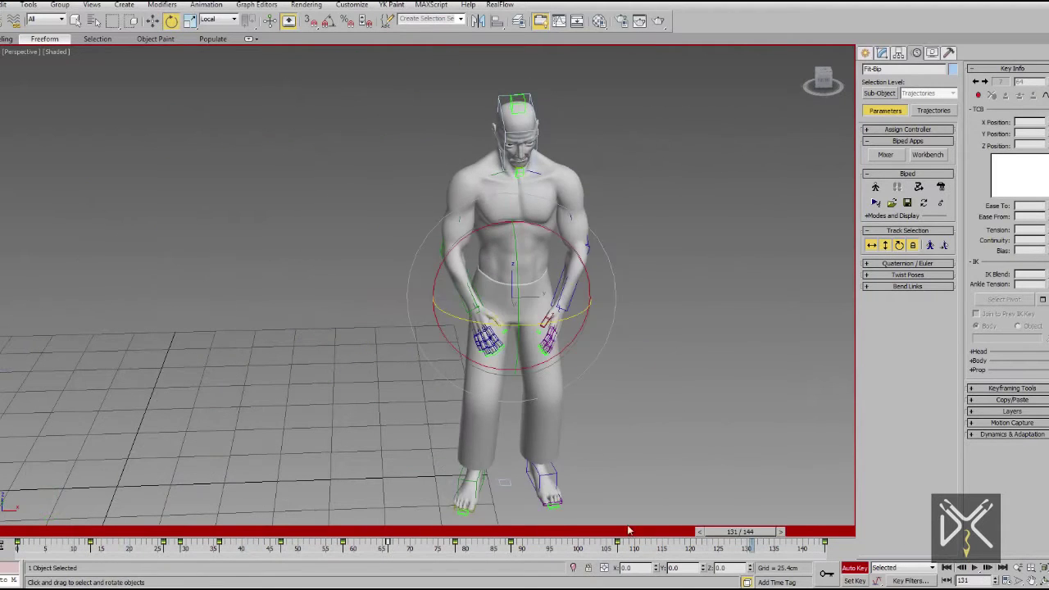
drag(627, 533, 508, 529)
click(975, 568)
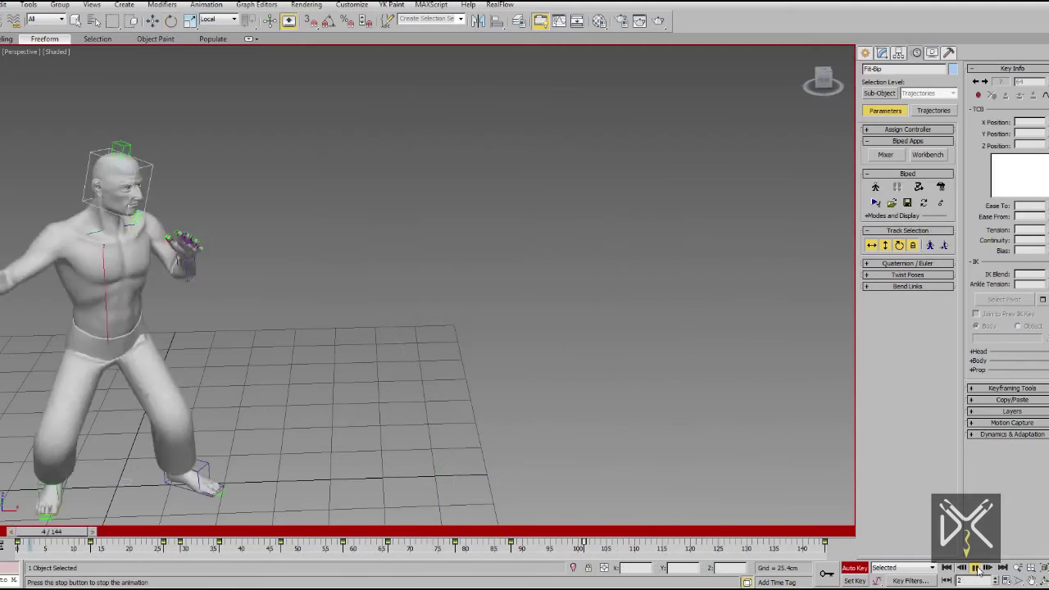
click(975, 567)
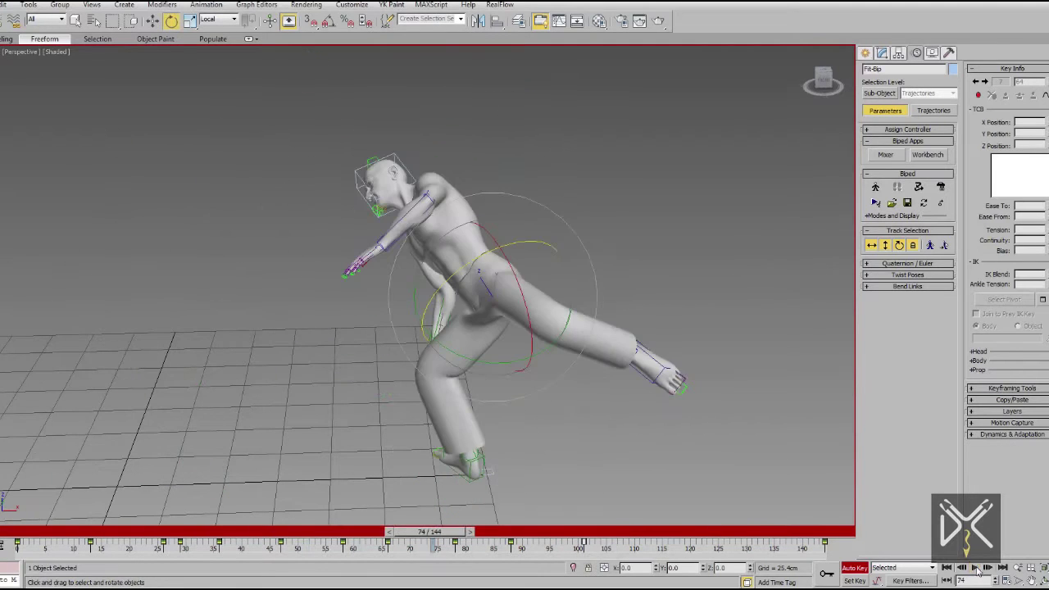
click(575, 532)
mouse_move(584, 531)
mouse_down()
mouse_move(514, 529)
mouse_move(677, 541)
mouse_up()
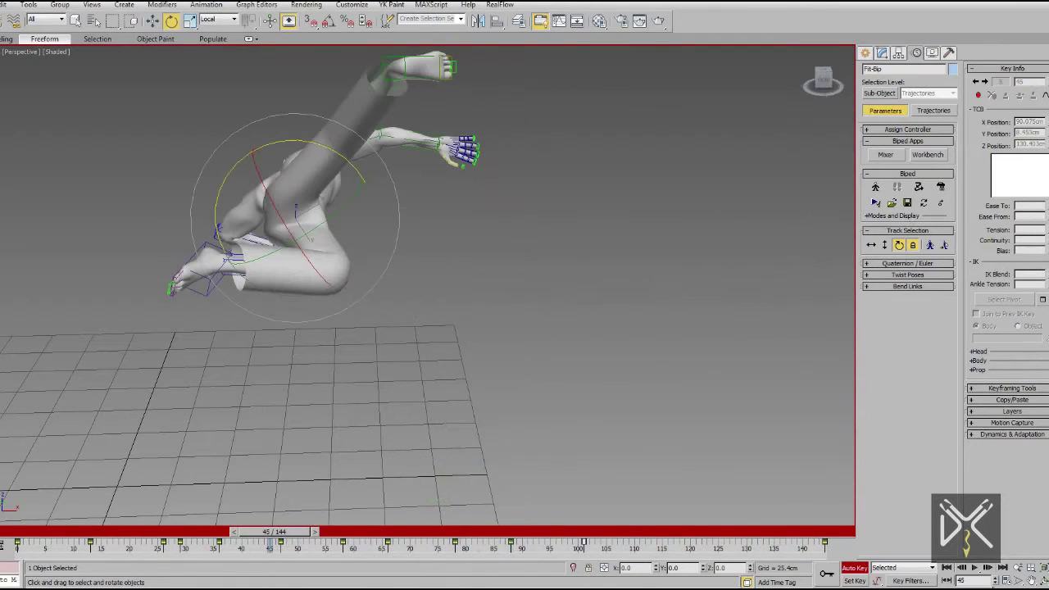
mouse_move(787, 531)
mouse_down()
mouse_move(328, 532)
mouse_move(525, 532)
mouse_up()
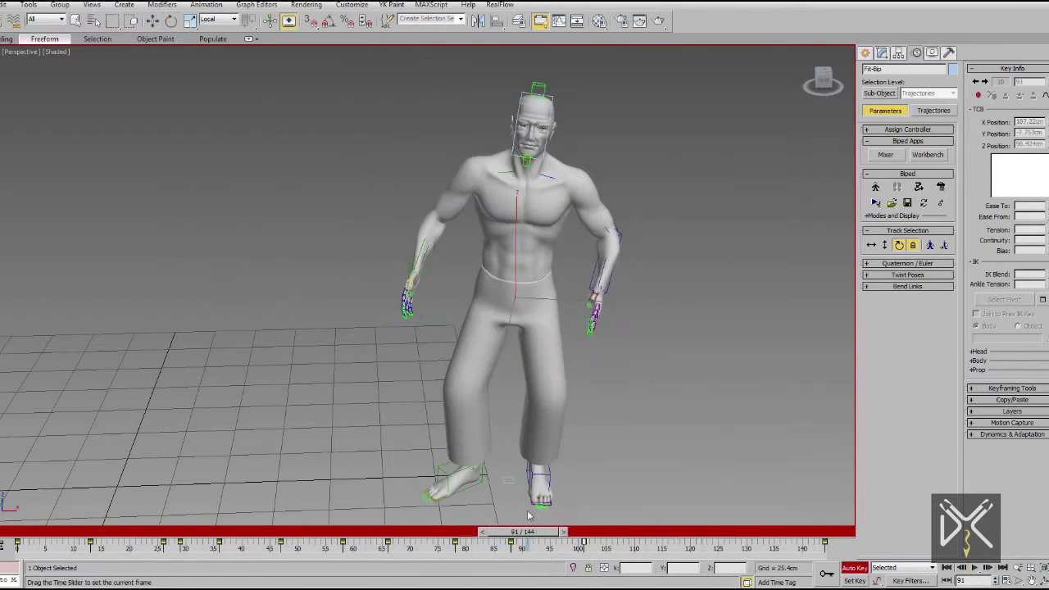
click(974, 567)
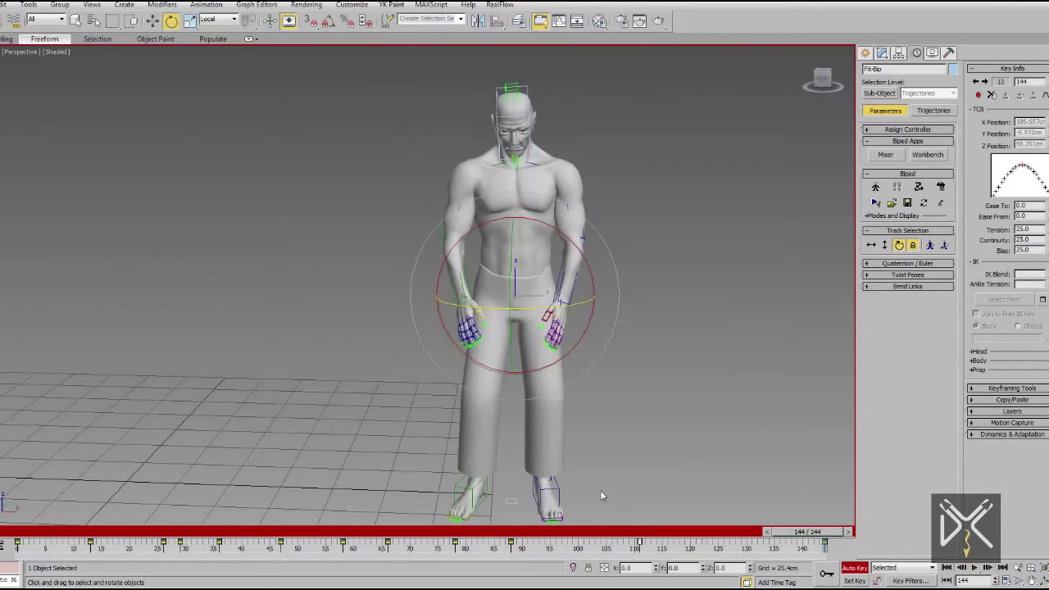
Step: Play from frame 87, stop at frame 100 with the man upright, then deselect and recentre the view
drag(600, 532, 518, 546)
click(974, 568)
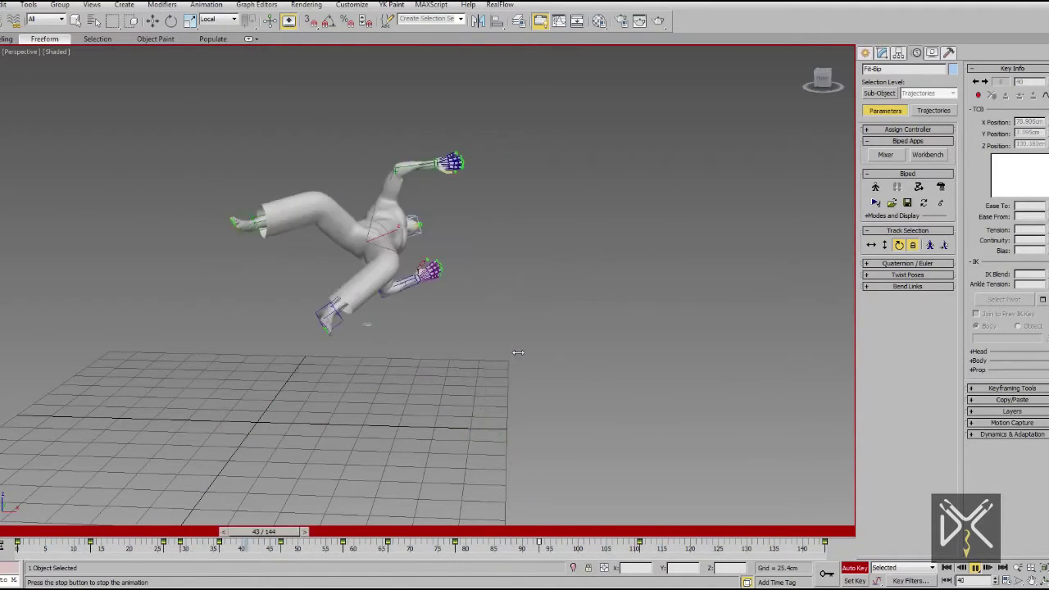
mouse_move(532, 532)
mouse_down()
mouse_move(484, 535)
mouse_move(574, 538)
mouse_up()
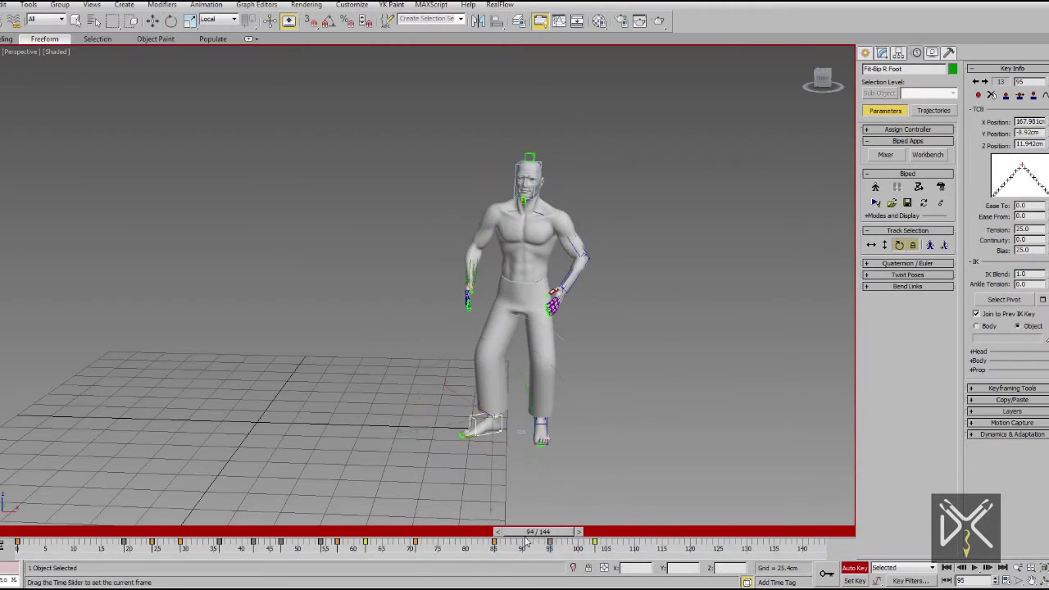
mouse_move(505, 533)
mouse_down()
mouse_move(625, 527)
mouse_move(402, 501)
mouse_move(525, 504)
mouse_move(522, 545)
mouse_up()
click(975, 567)
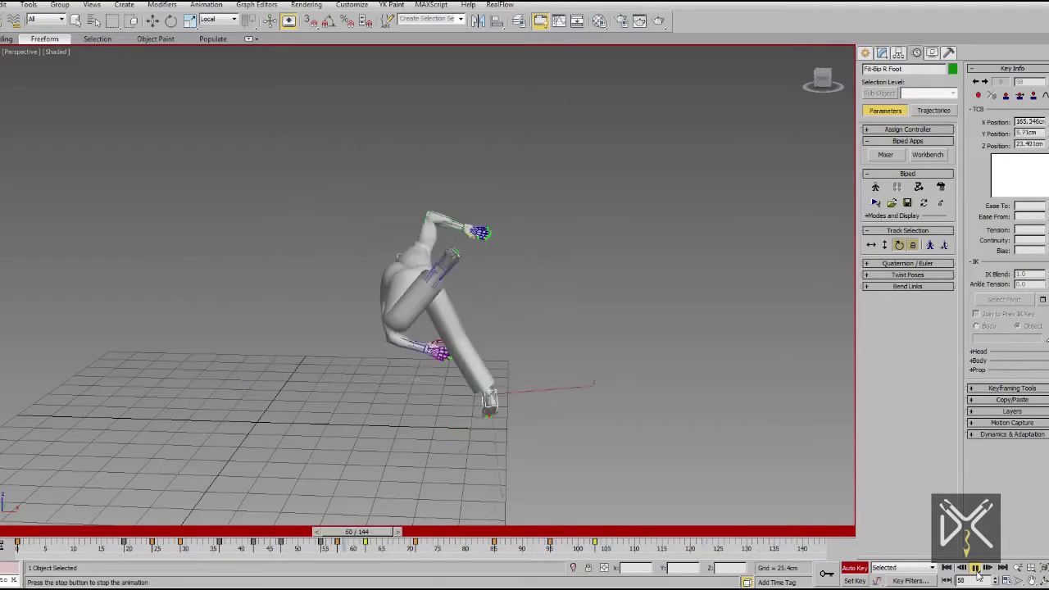
click(977, 568)
click(590, 357)
middle_drag(590, 356, 534, 354)
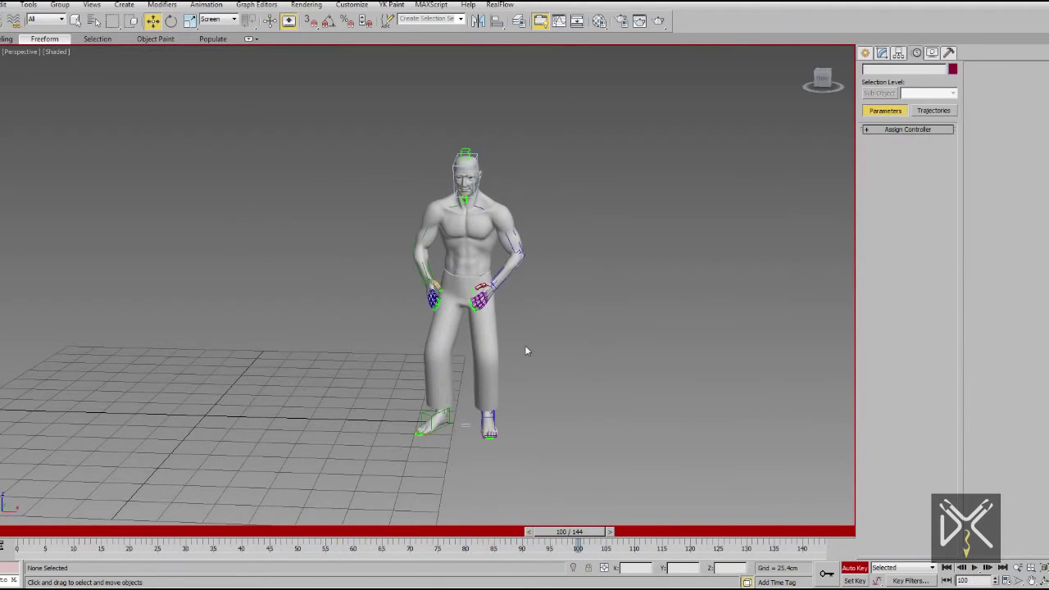
Step: Box-select the hand's finger bones in a close-up wireframe view
mouse_move(553, 532)
mouse_down()
mouse_move(211, 553)
mouse_move(677, 547)
mouse_up()
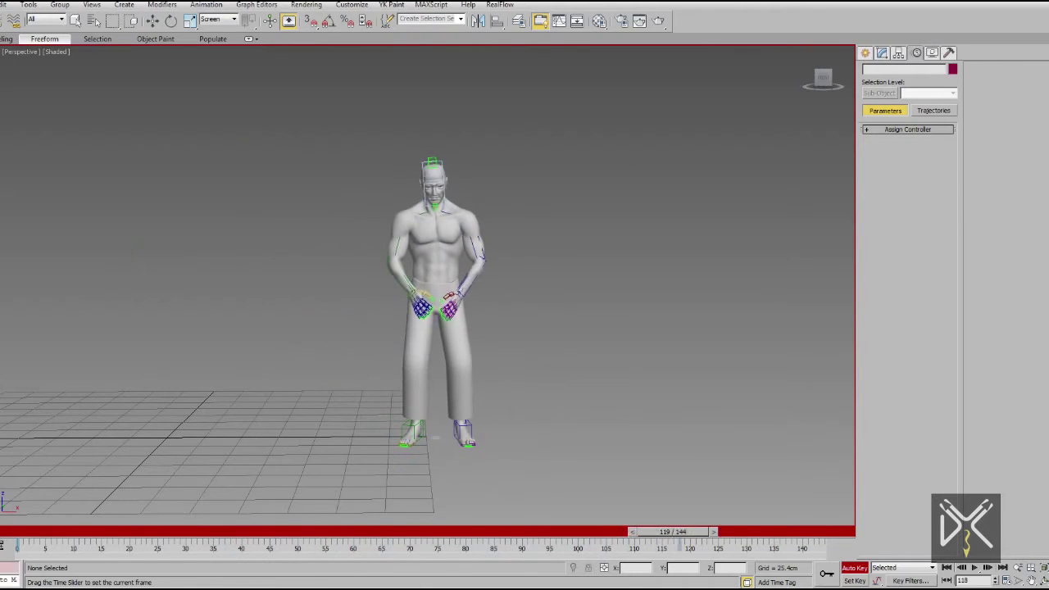
key(w)
scroll(480, 345, up, 5)
click(381, 278)
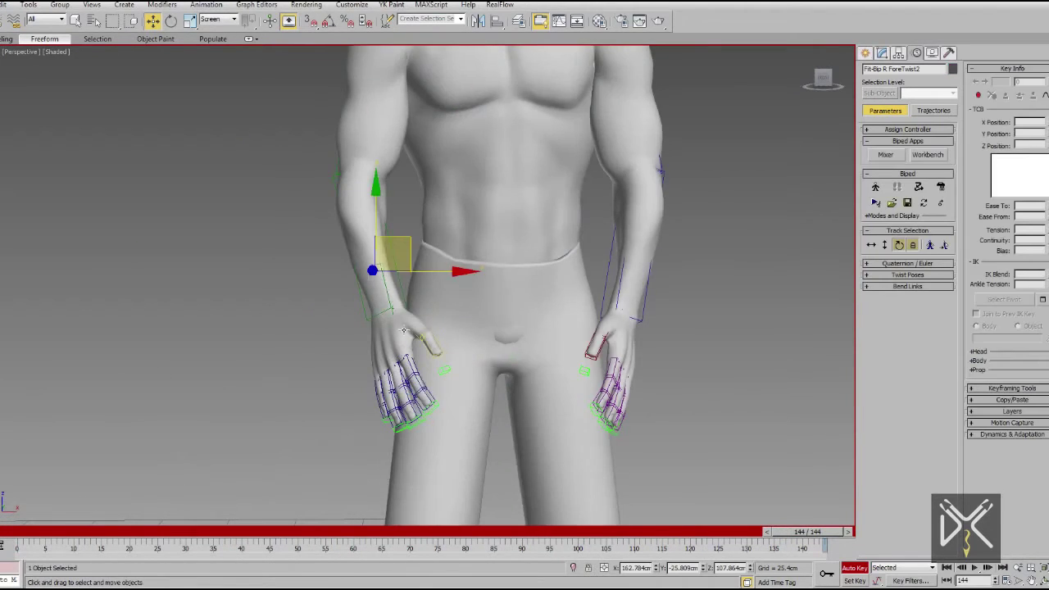
key(F3)
click(623, 324)
alt+middle_drag(623, 323, 591, 347)
scroll(461, 339, up, 3)
alt+middle_drag(461, 340, 445, 344)
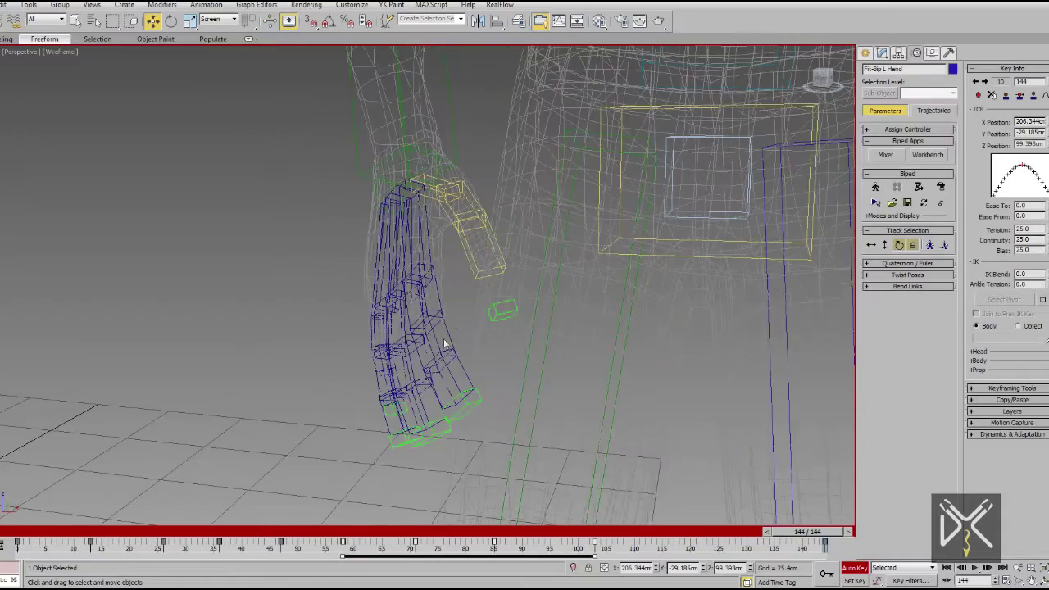
drag(404, 398, 350, 398)
alt+middle_drag(350, 398, 225, 88)
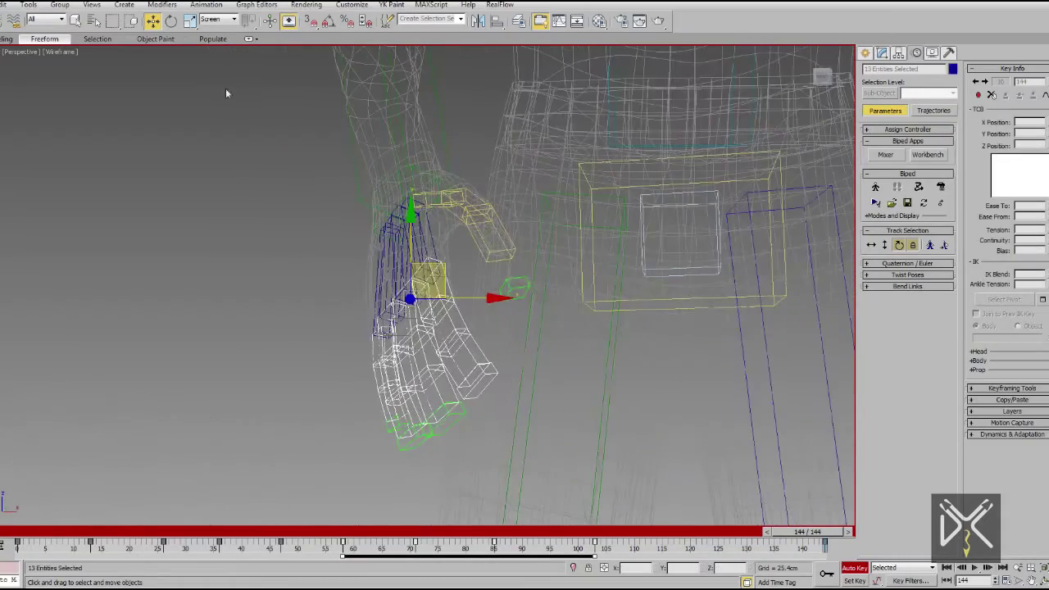
Step: At frame 103, rotate a right-hand finger bone down into the palm
drag(807, 531, 585, 531)
key(F3)
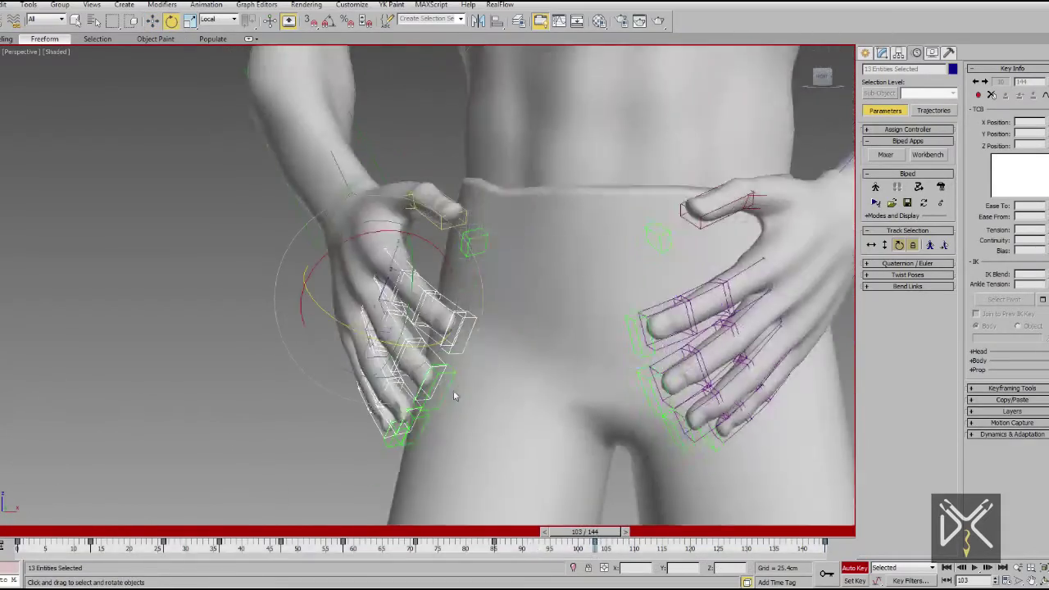
alt+middle_drag(456, 398, 412, 414)
mouse_move(495, 390)
alt+middle_down()
mouse_move(491, 344)
mouse_move(475, 399)
alt+middle_up()
click(463, 285)
scroll(480, 308, up, 4)
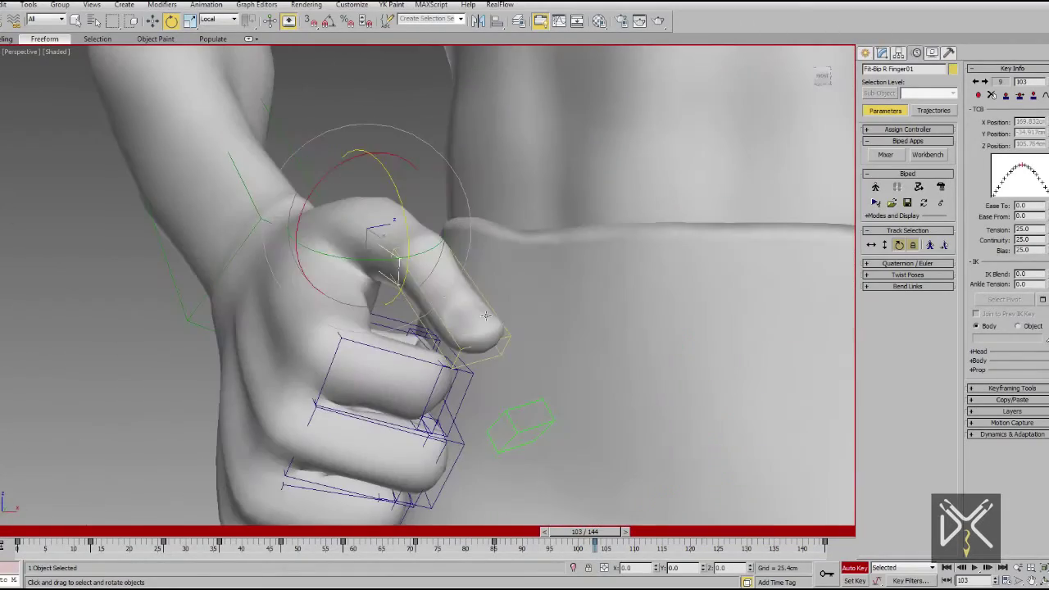
drag(410, 270, 475, 326)
mouse_move(476, 327)
alt+middle_down()
mouse_move(487, 330)
mouse_move(479, 373)
alt+middle_up()
scroll(504, 291, down, 5)
scroll(491, 344, up, 4)
Step: Select the base bone of the right thumb to curl it inward
click(478, 376)
key(F3)
click(470, 356)
key(F3)
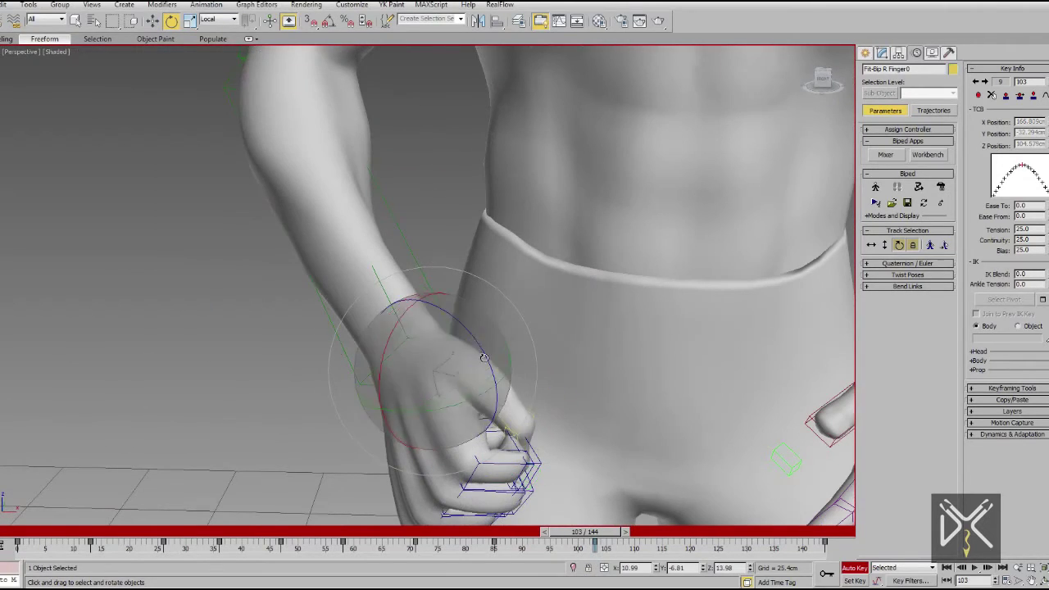
scroll(483, 412, down, 3)
alt+middle_drag(484, 413, 406, 352)
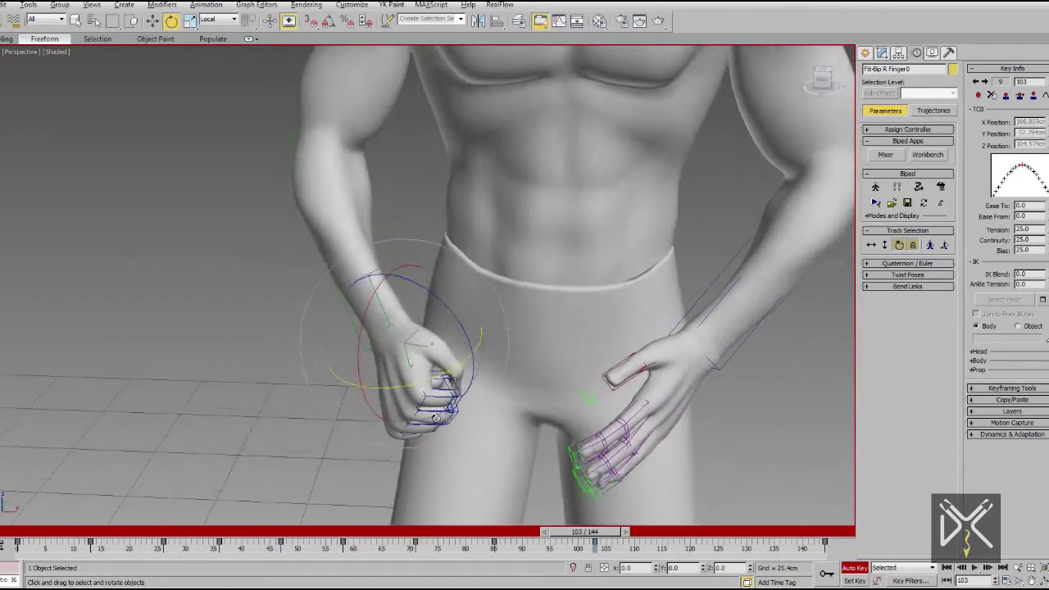
Step: Select the remaining right-hand bones and paste the stored fist posture onto the hand
click(407, 352)
key(F3)
click(395, 400)
key(F3)
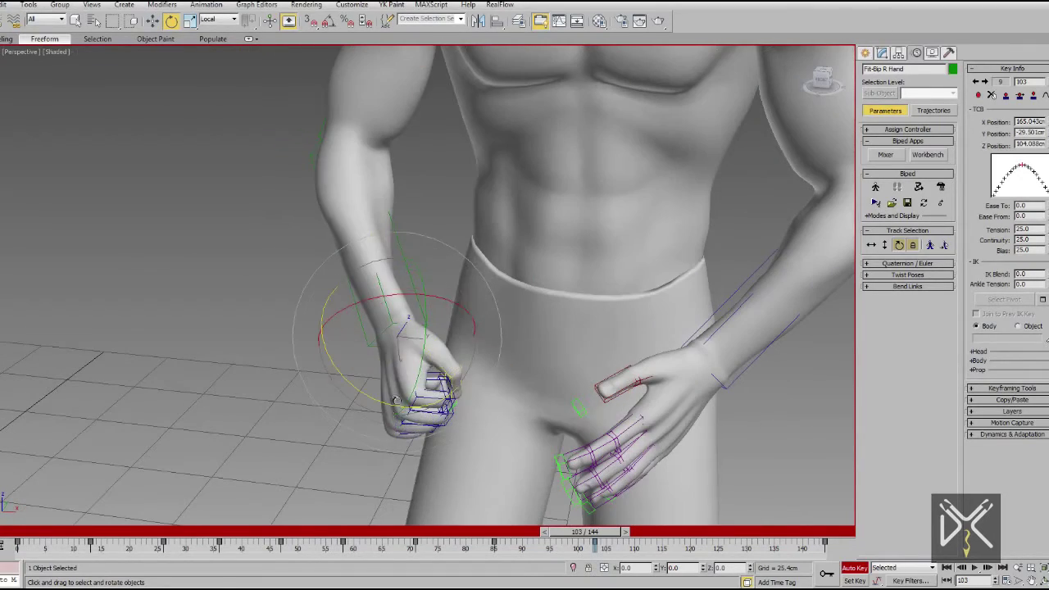
alt+middle_drag(463, 319, 410, 278)
key(F3)
click(400, 271)
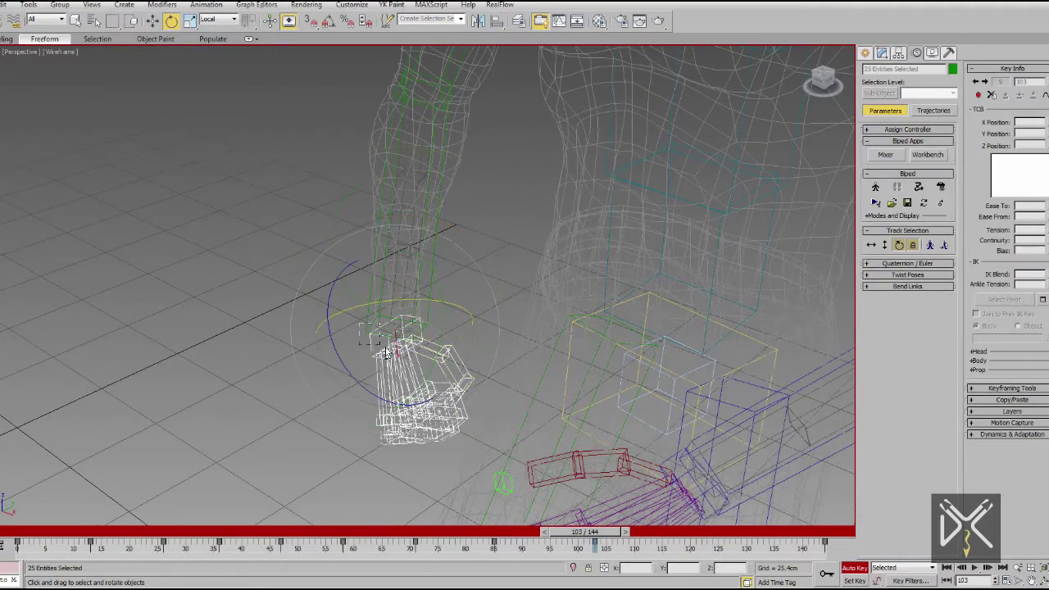
click(1012, 400)
click(977, 361)
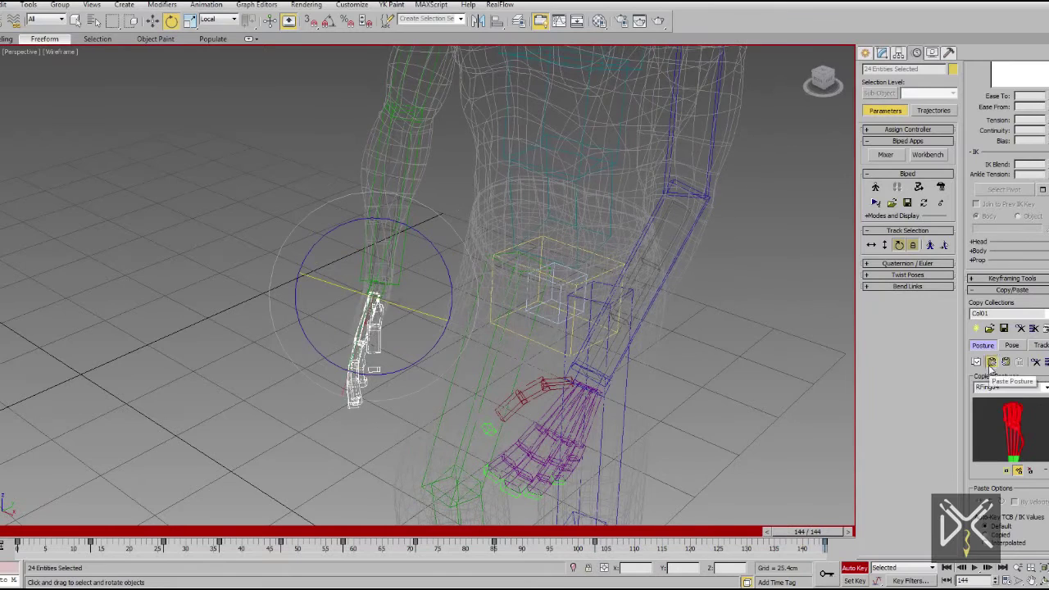
Step: At frame 144, select the right forearm and switch to the Rotate tool
scroll(484, 344, down, 5)
alt+middle_drag(484, 344, 492, 328)
key(F3)
scroll(492, 328, up, 5)
mouse_move(807, 531)
mouse_down()
mouse_move(492, 510)
mouse_move(807, 531)
mouse_up()
click(558, 285)
key(e)
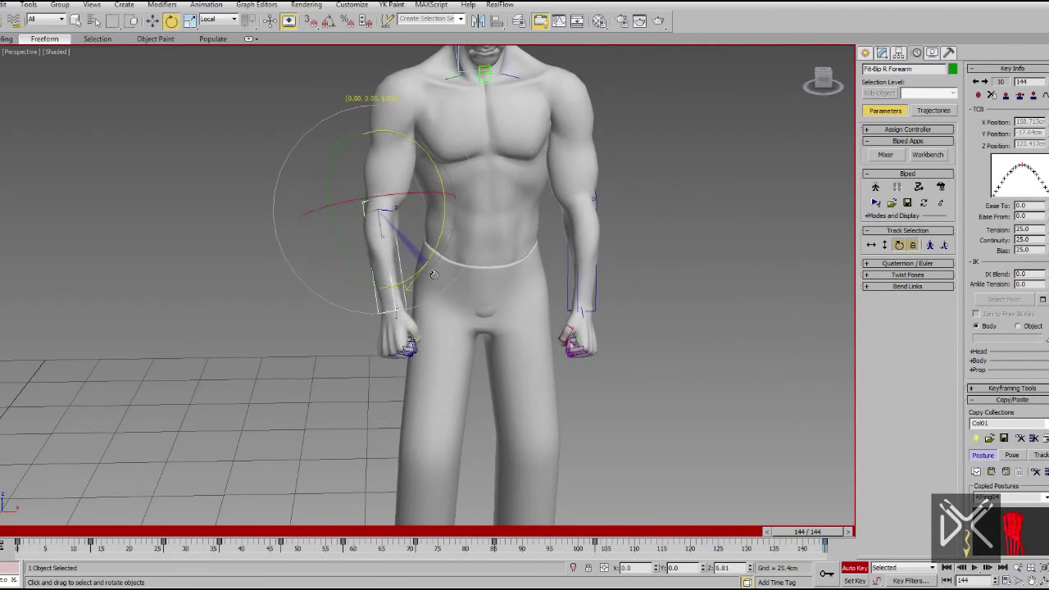
Step: Select the head bone to adjust it, then check the front view and rewind to frame 0
scroll(434, 275, down, 2)
click(503, 75)
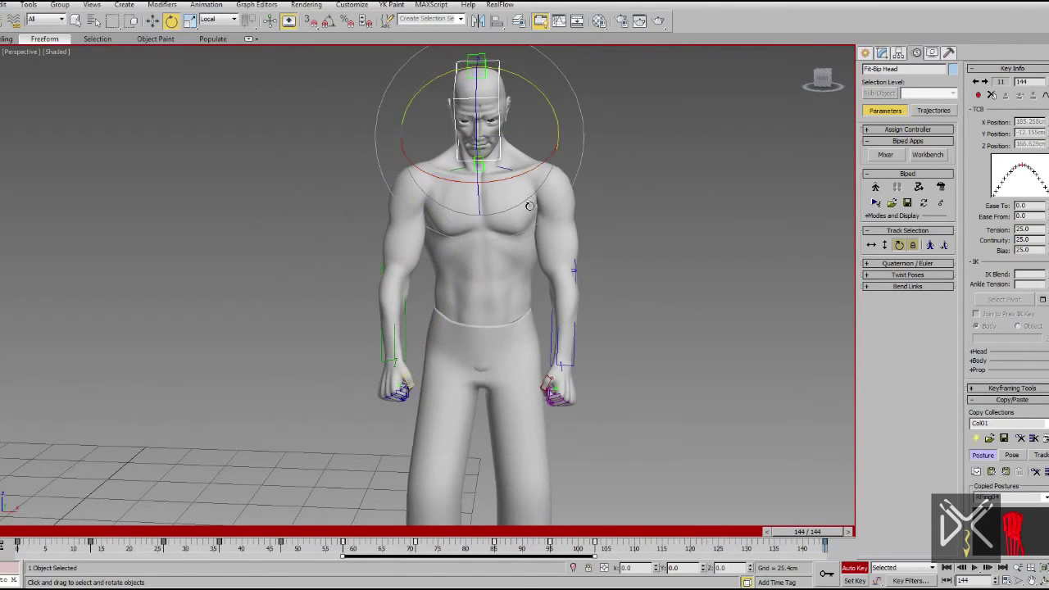
alt+middle_drag(531, 204, 489, 219)
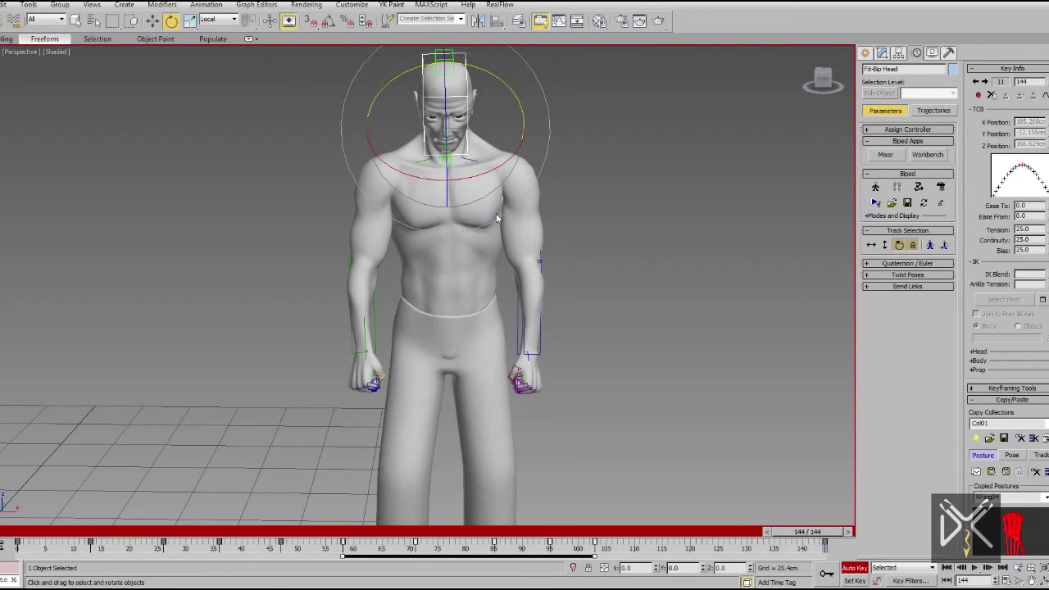
key(shift+z)
key(shift+z)
drag(792, 533, 32, 533)
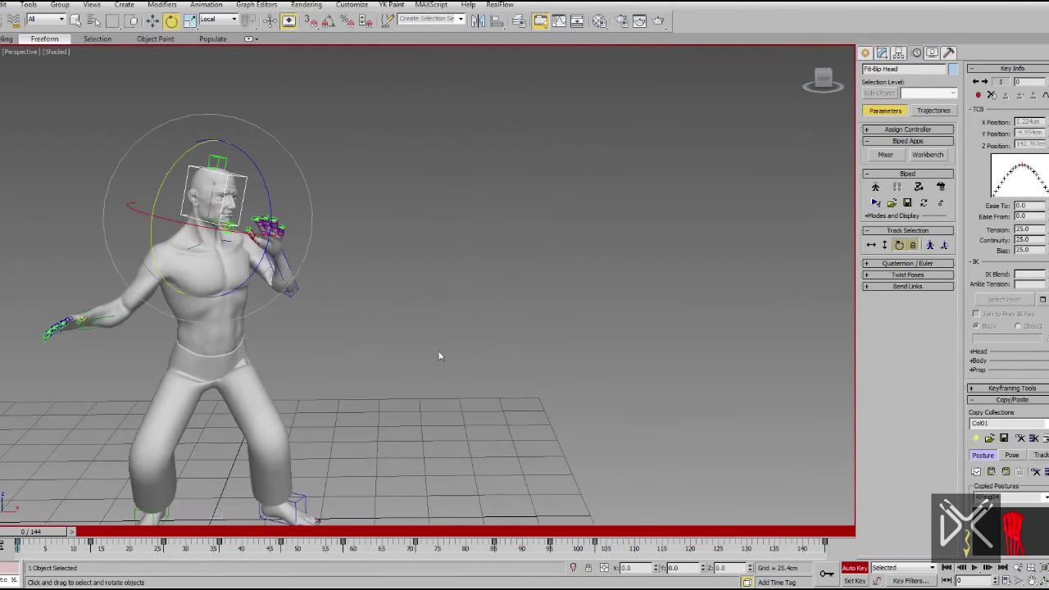
Step: Stop at frame 100, rewind to frame 0, play the full animation, and turn Auto Key off
click(978, 571)
drag(570, 531, 164, 532)
middle_drag(343, 437, 438, 359)
scroll(436, 407, down, 3)
scroll(433, 437, down, 2)
click(9, 532)
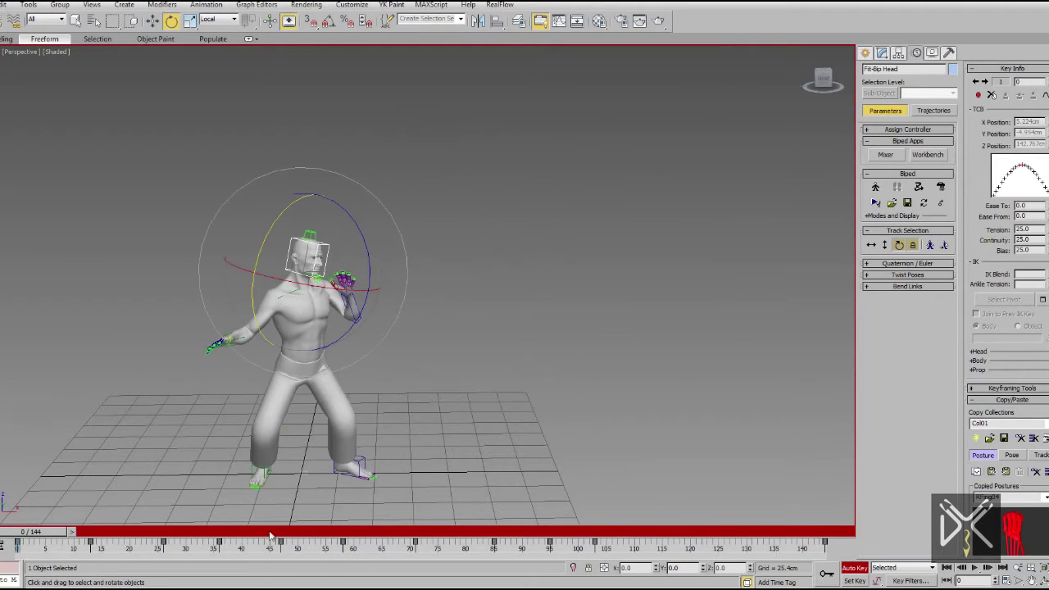
click(973, 572)
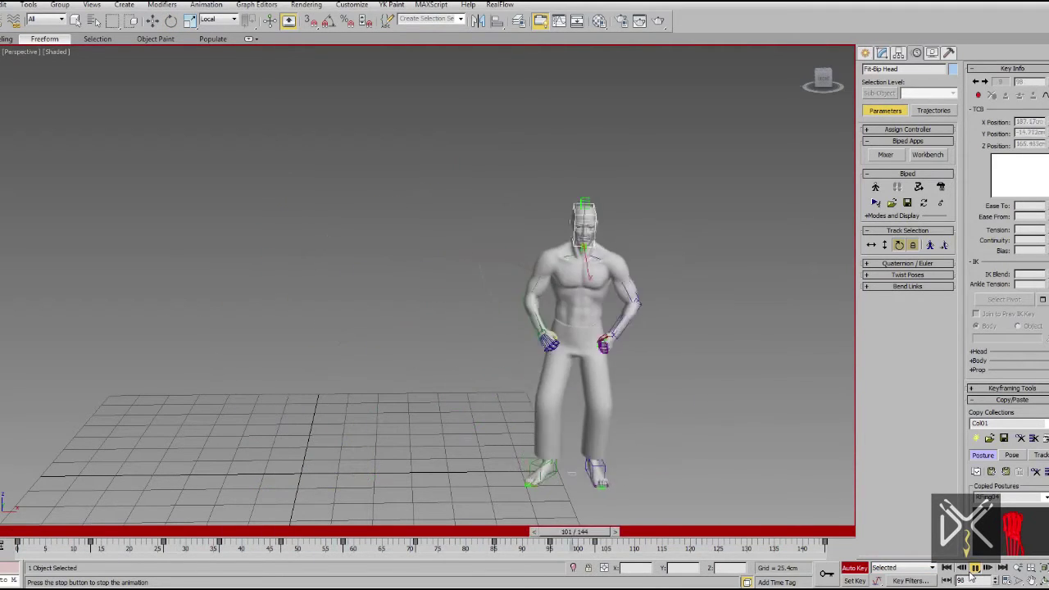
click(854, 568)
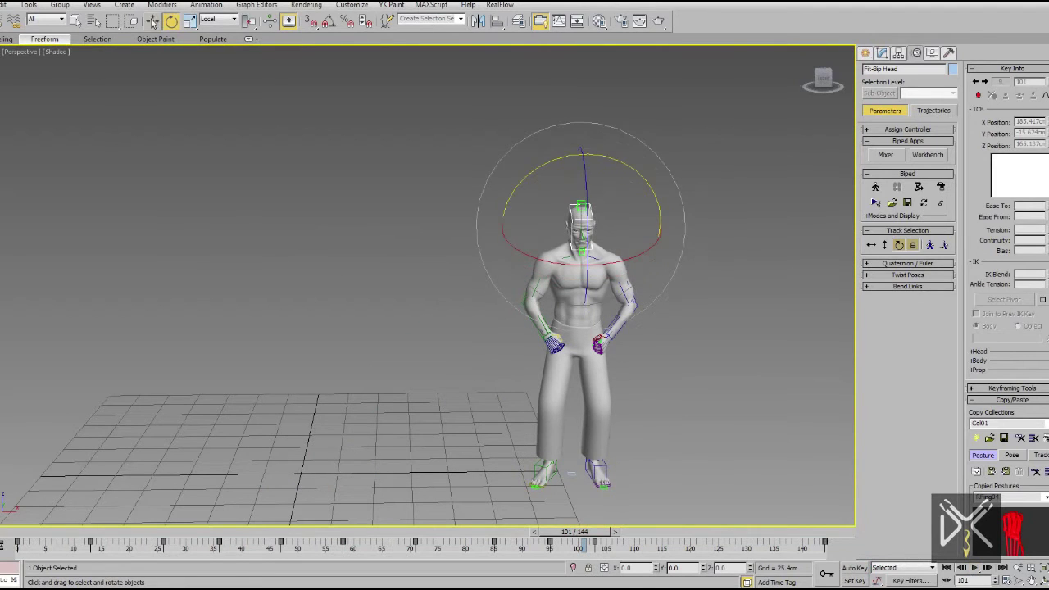
Step: Show the Create panel, scrub back to frame 51, and play the finished animation
click(865, 53)
middle_drag(759, 399, 740, 339)
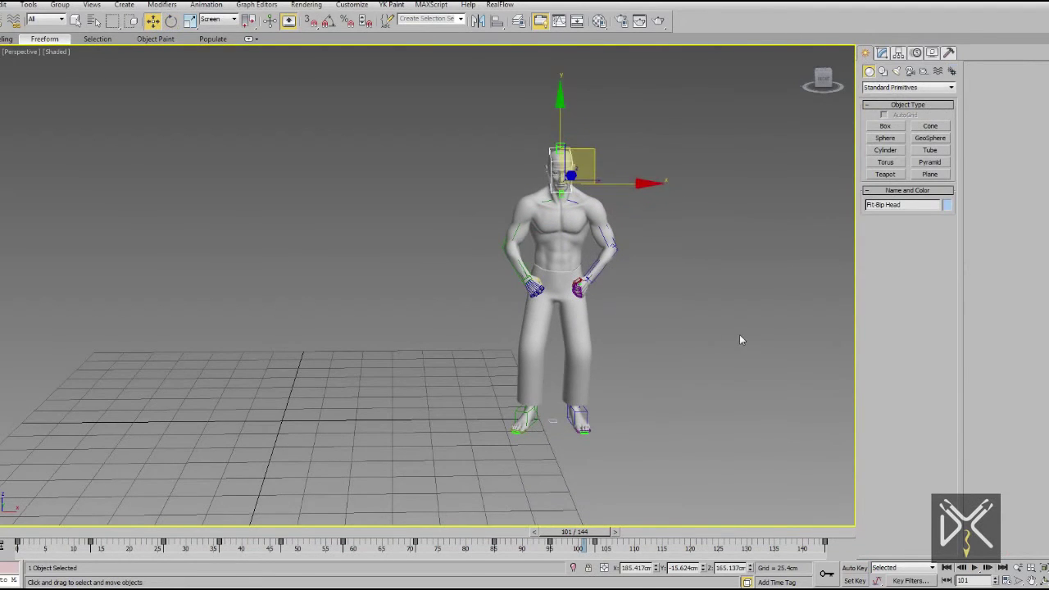
mouse_move(576, 532)
mouse_down()
mouse_move(275, 521)
mouse_move(499, 555)
mouse_move(266, 568)
mouse_move(254, 551)
mouse_move(409, 581)
mouse_move(25, 551)
mouse_up()
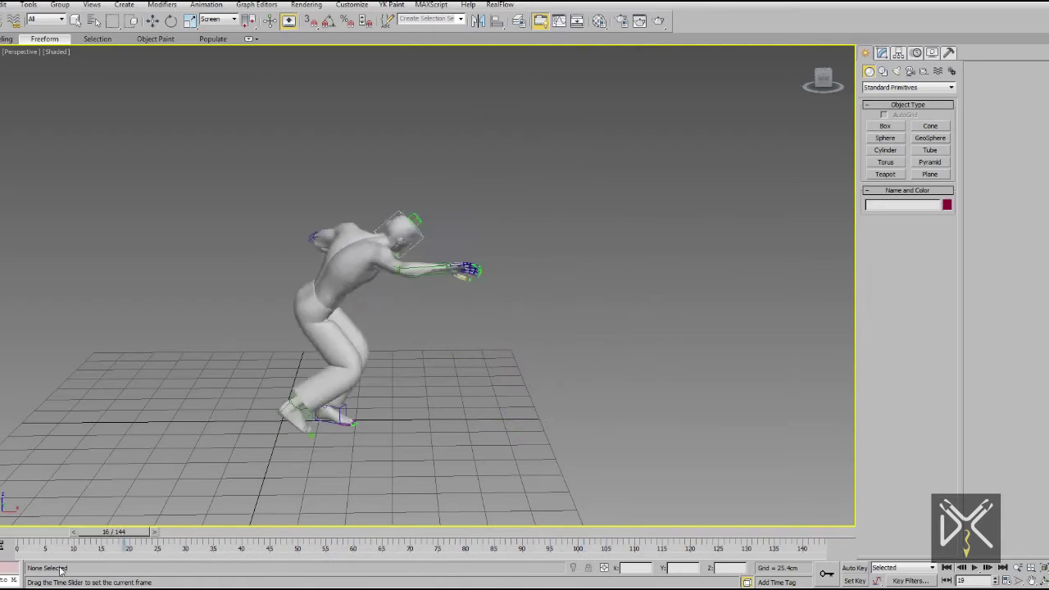
click(974, 568)
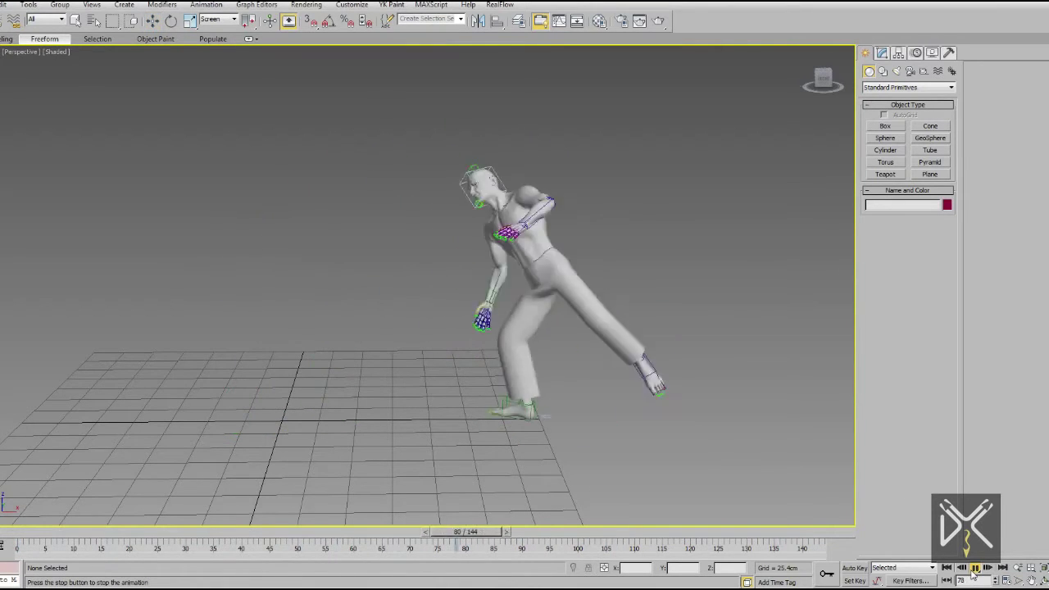
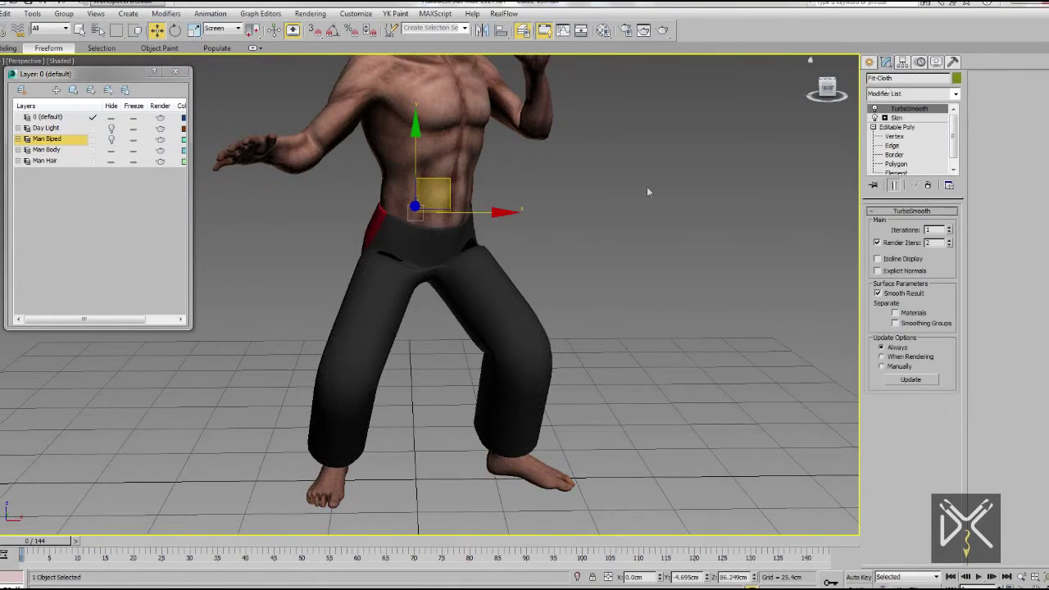
Step: Inspect the biped under the Man Body mesh and put it into T-pose figure mode
key(z)
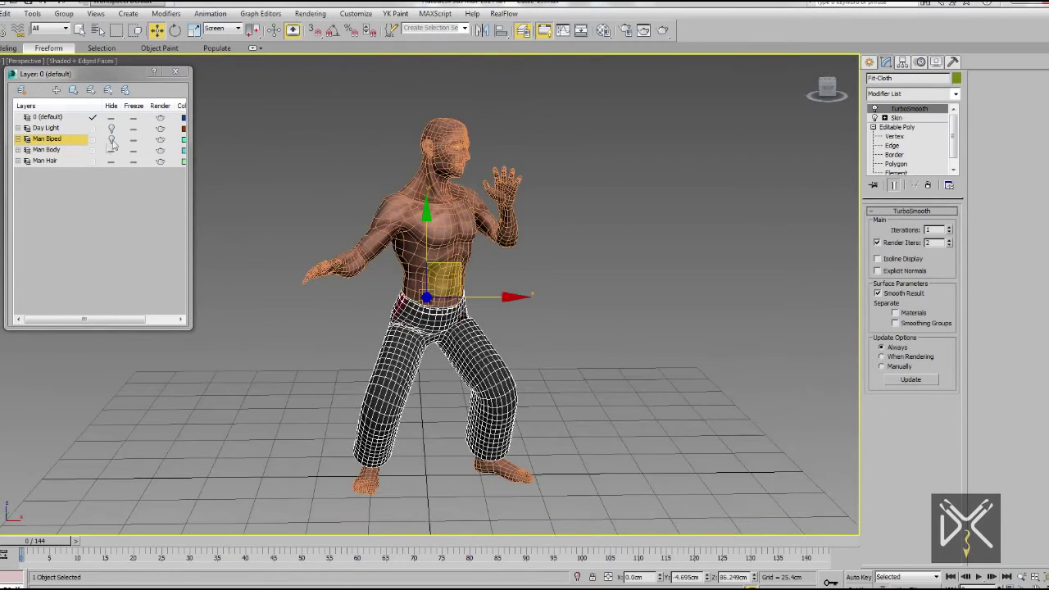
click(115, 153)
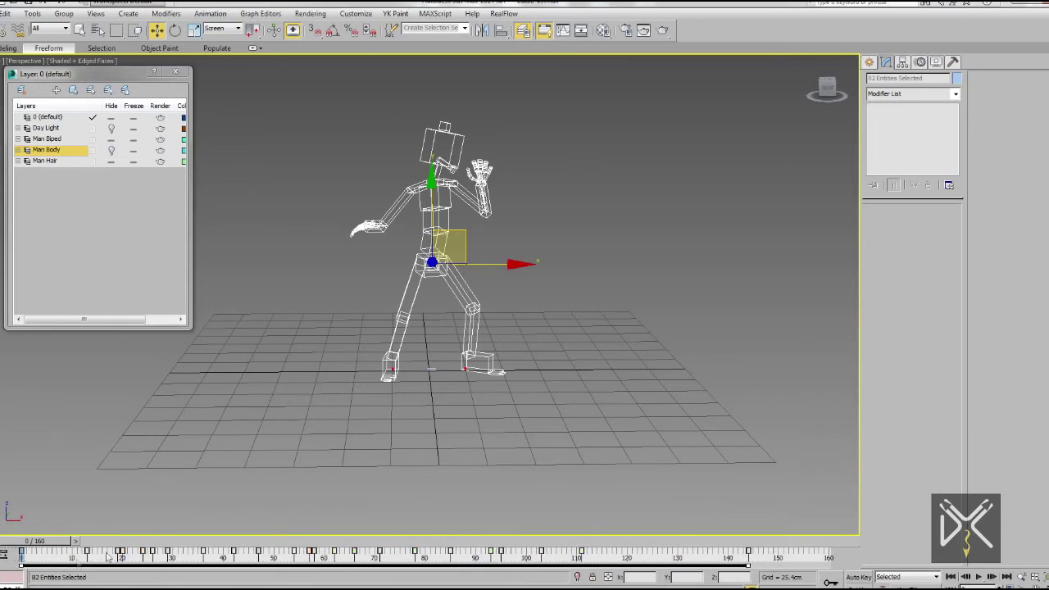
click(538, 388)
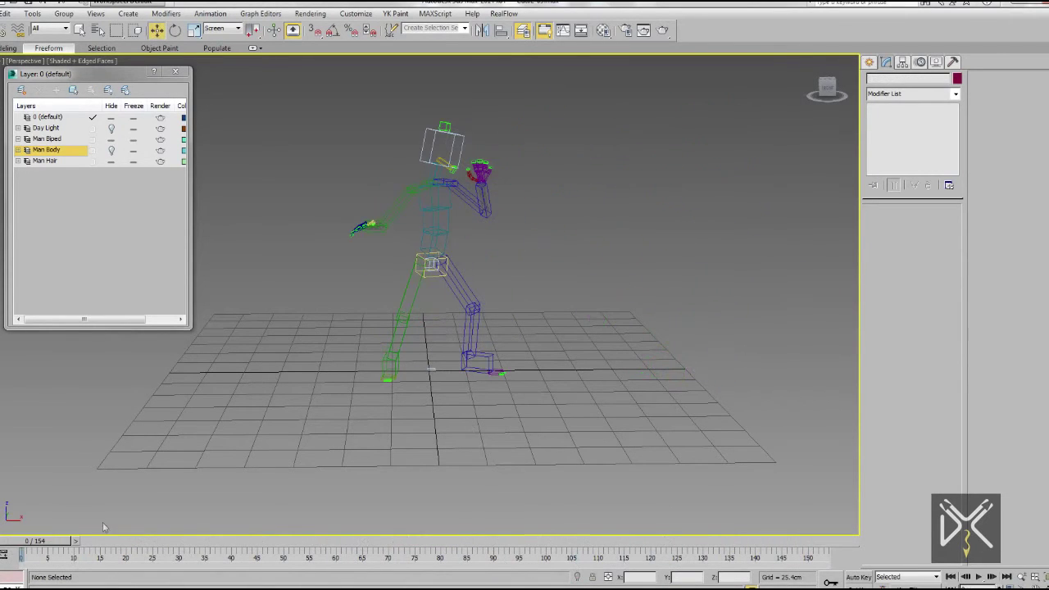
click(113, 152)
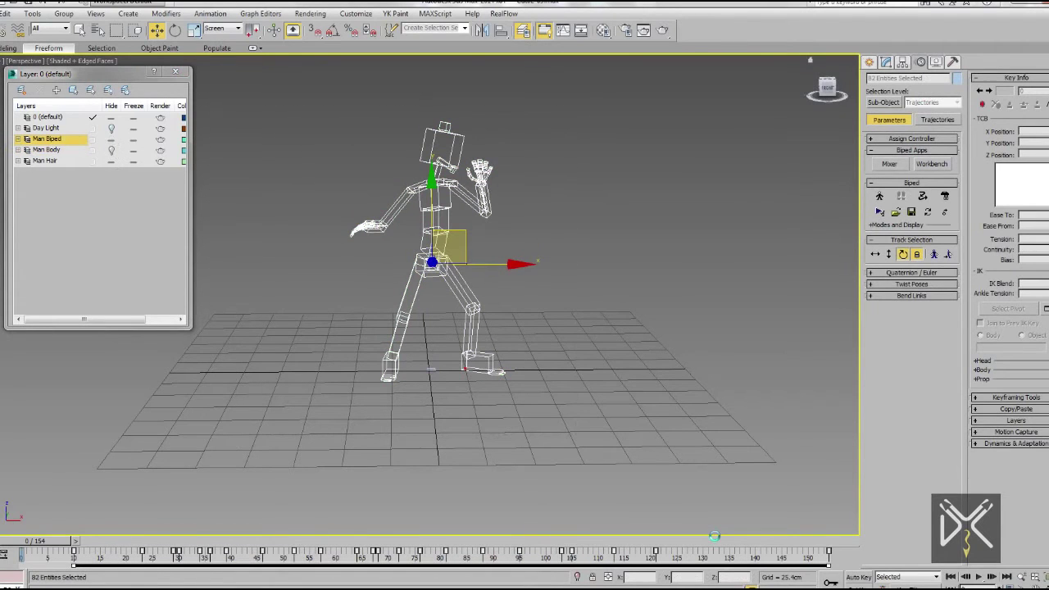
click(880, 196)
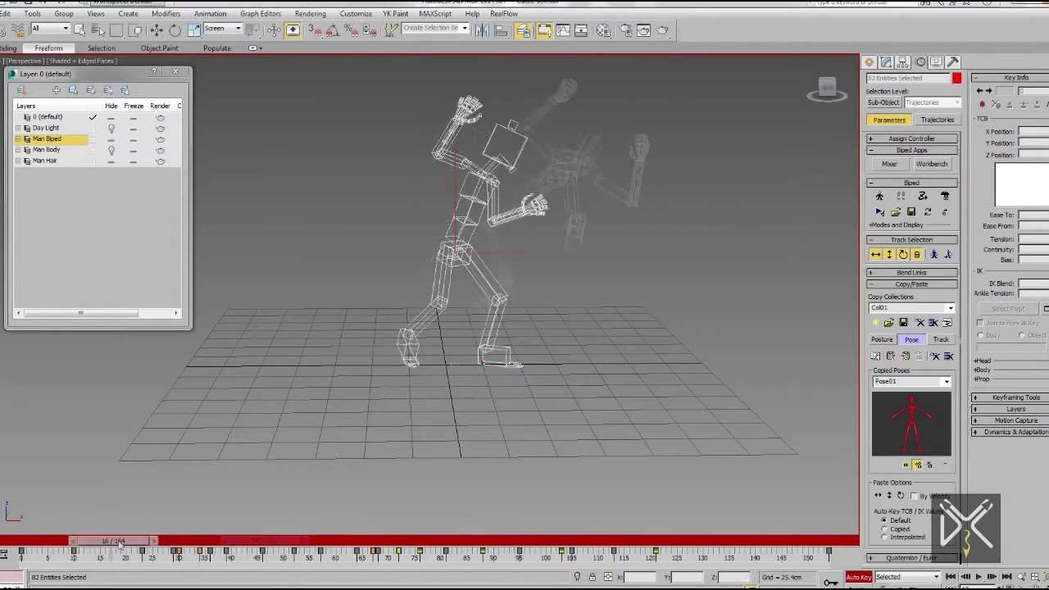
click(662, 315)
Step: Turn off auto key, show the body mesh, and preview the flip animation to frame 63
key(n)
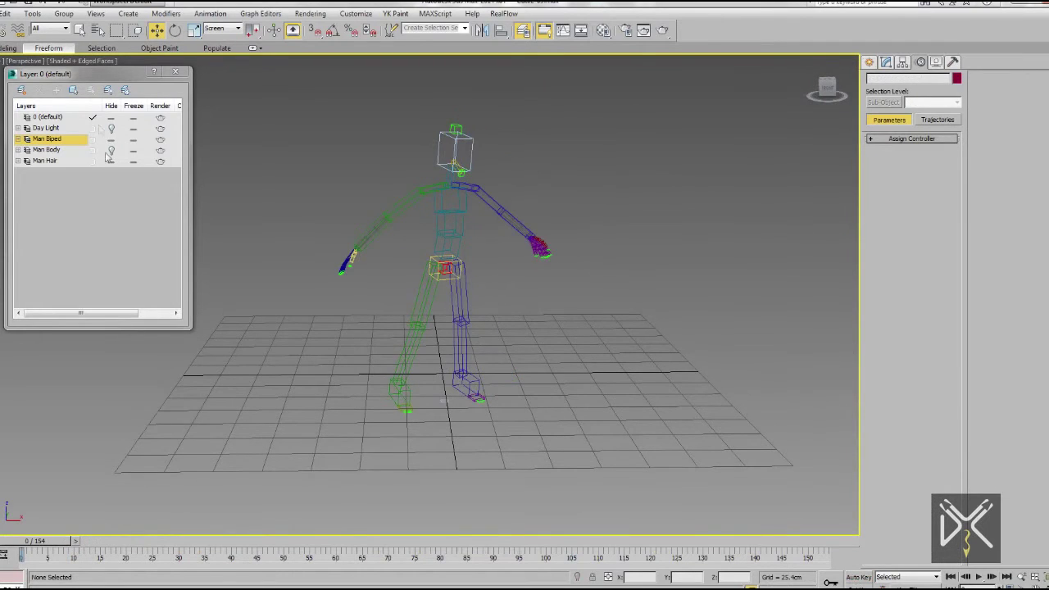
click(110, 151)
click(447, 326)
key(F4)
scroll(446, 325, up, 3)
mouse_move(37, 541)
mouse_down()
mouse_move(343, 545)
mouse_move(21, 545)
mouse_up()
key(w)
scroll(471, 326, up, 3)
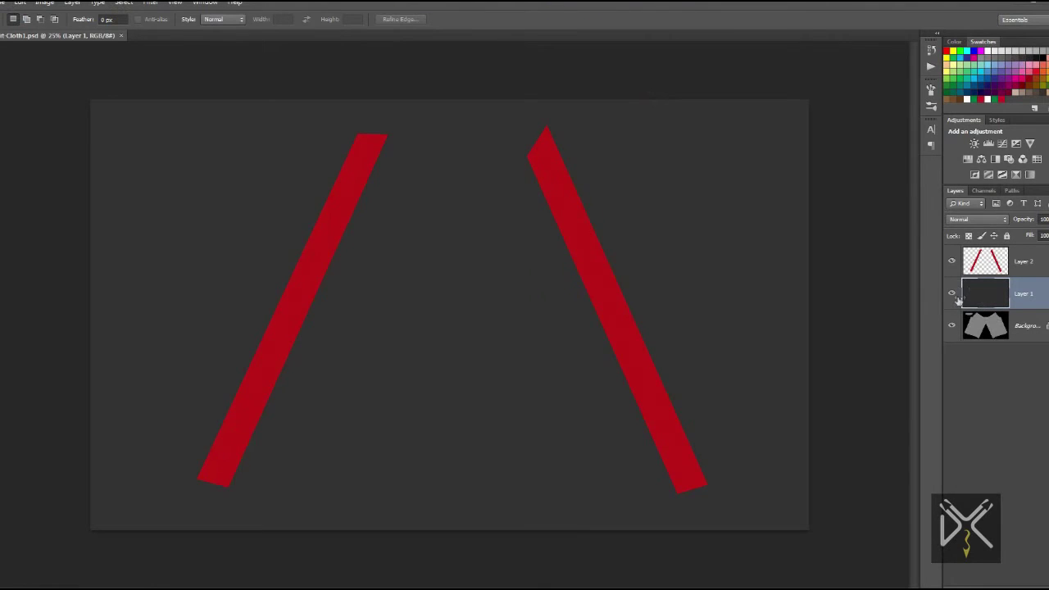
Step: Over the UV template, paint the waistband and small top-left patch white with a soft brush
drag(953, 295, 953, 262)
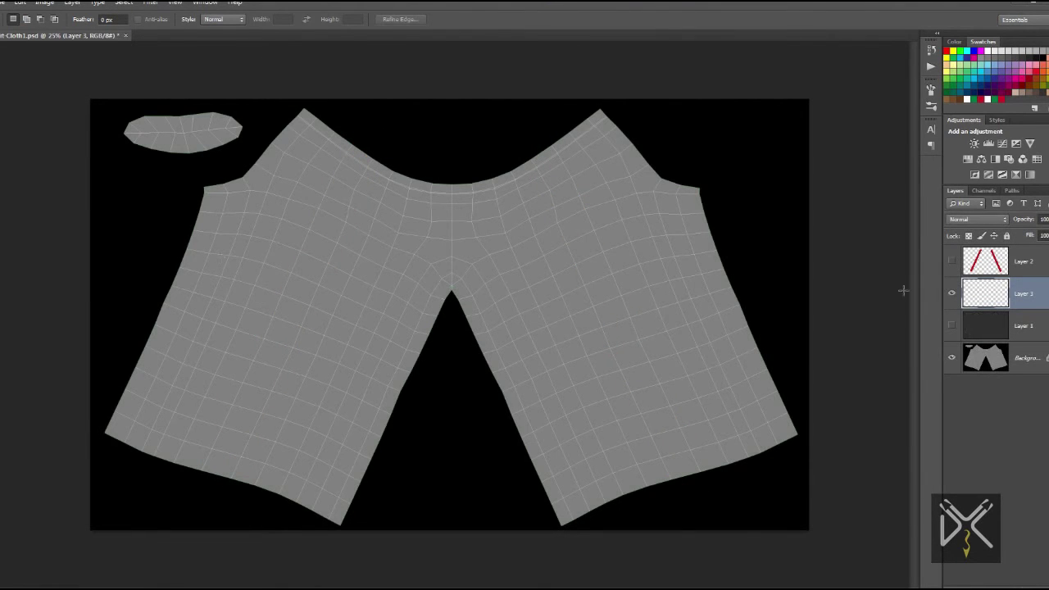
right_click(311, 121)
scroll(401, 345, down, 3)
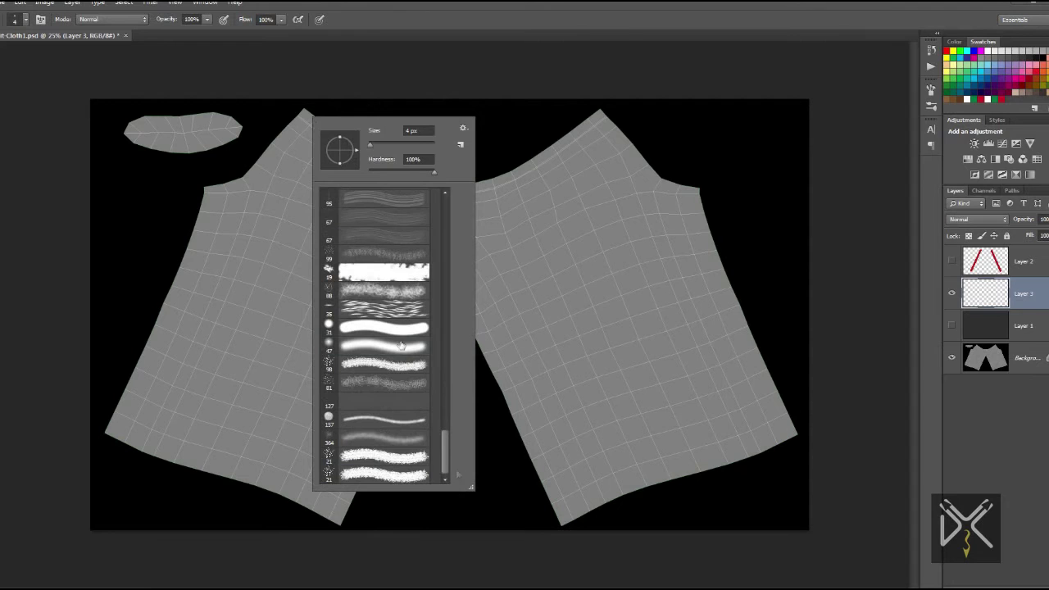
drag(308, 107, 373, 161)
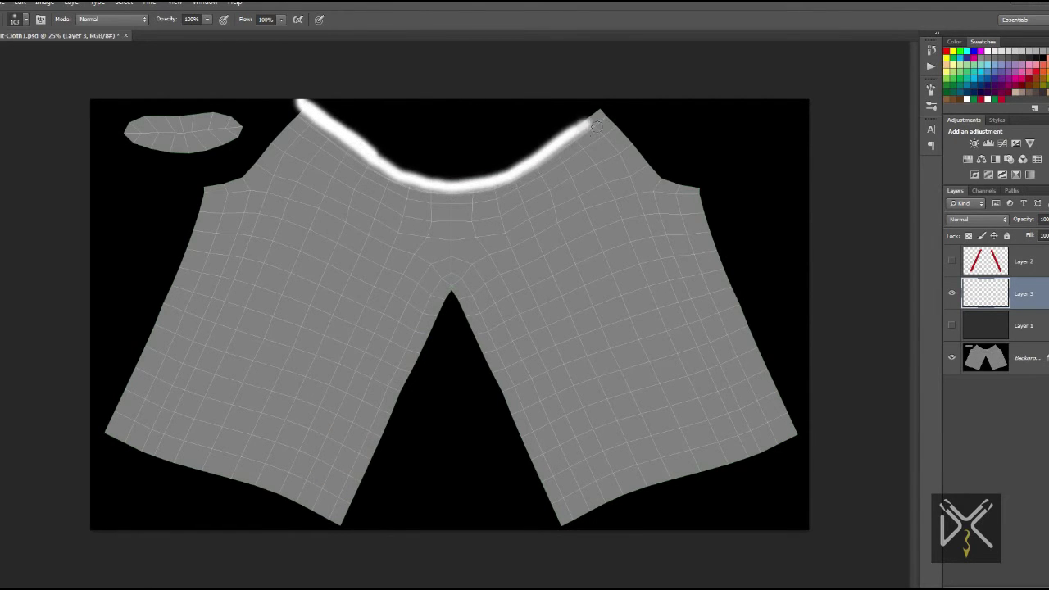
drag(597, 126, 610, 104)
alt+scroll(557, 145, up, 3)
space+drag(461, 284, 653, 304)
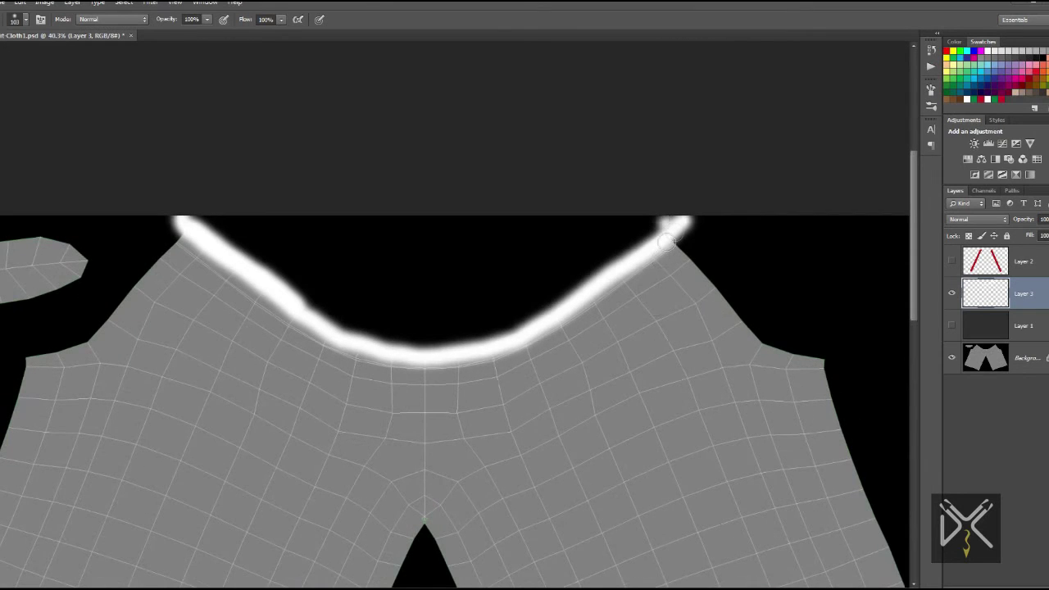
space+drag(196, 233, 487, 223)
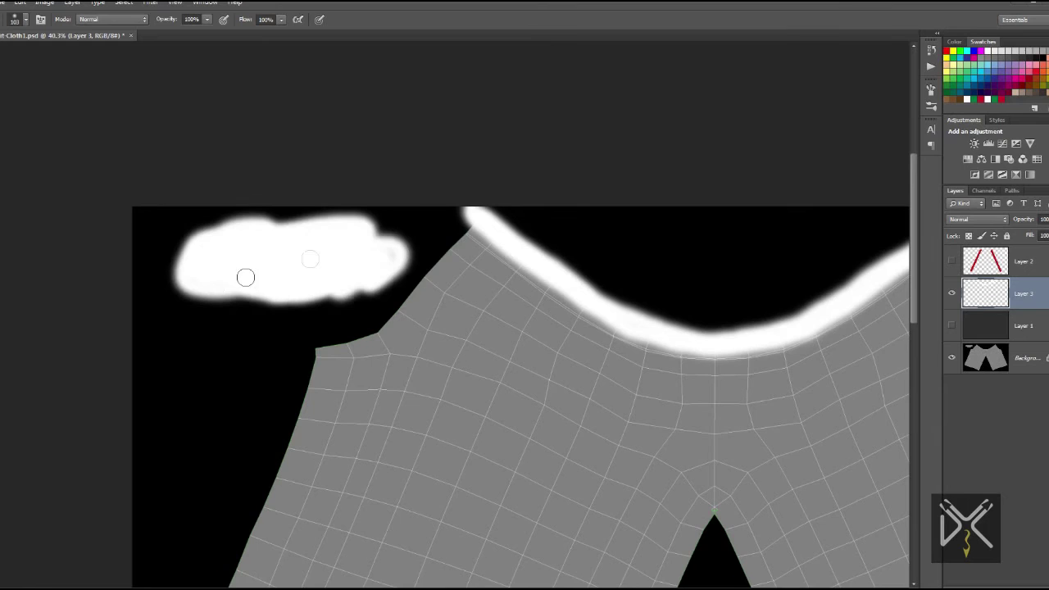
Step: Fill a new layer with black and flatten the image, discarding hidden layers
key(ctrl+0)
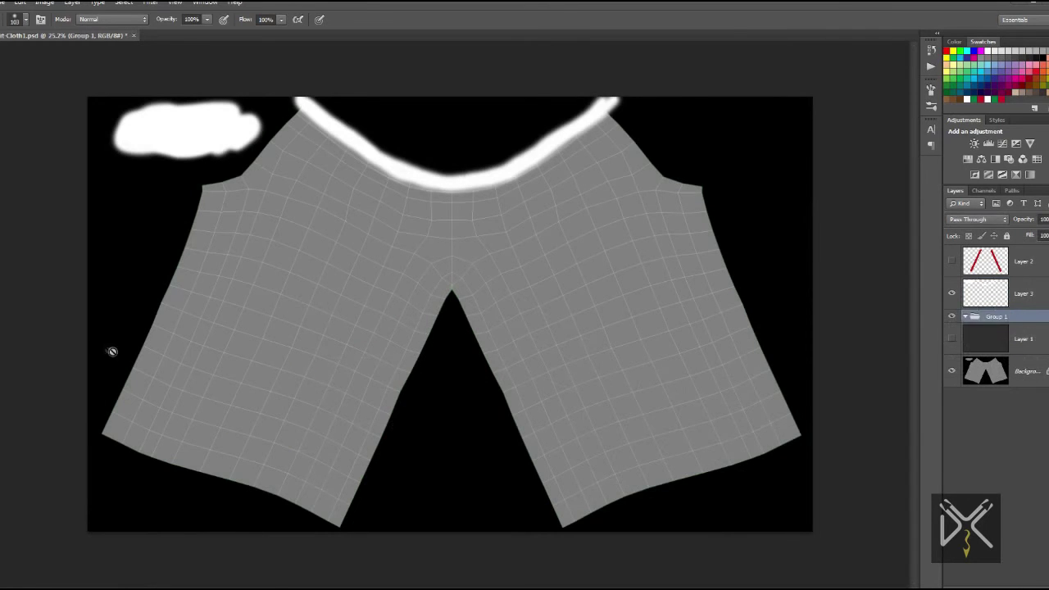
key(ctrl+BackSpace)
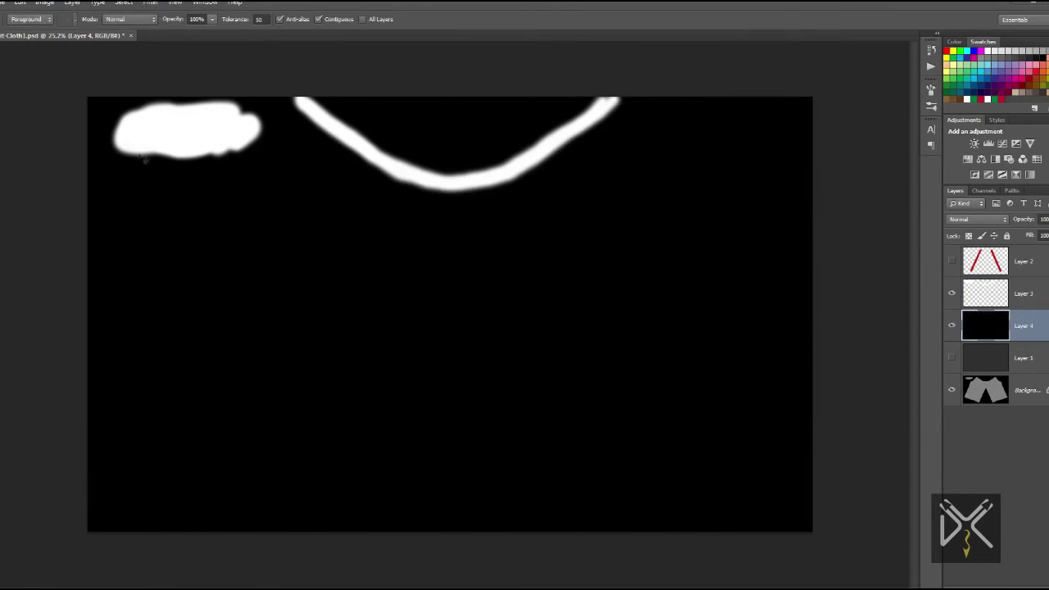
click(98, 2)
click(98, 377)
click(498, 226)
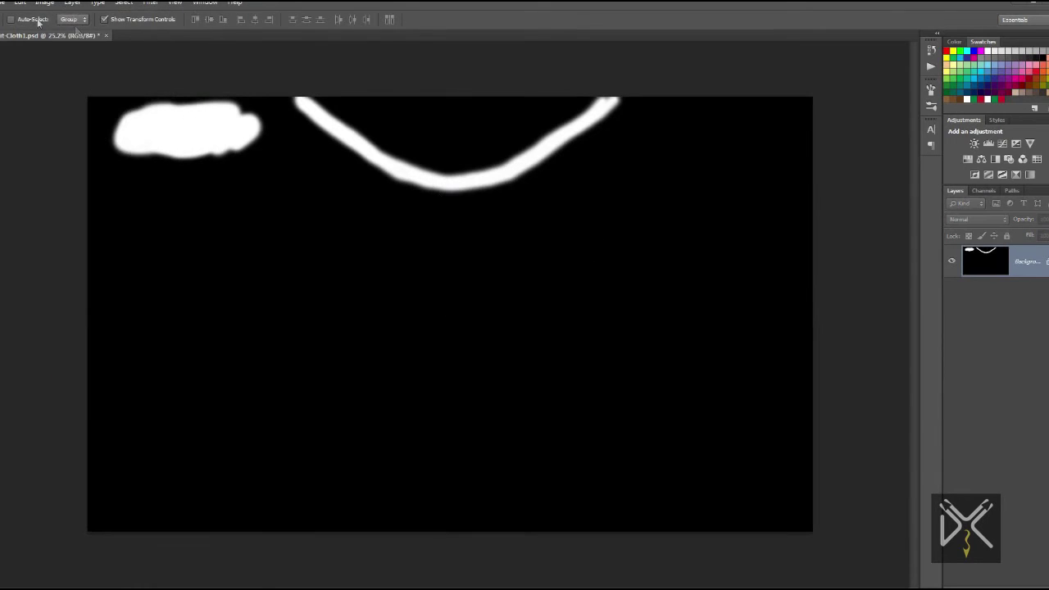
Step: Save the mask as the JPEG Fit Cloth Mask.jpg in the Modeling folder
click(5, 3)
click(49, 134)
click(224, 19)
click(162, 373)
click(82, 461)
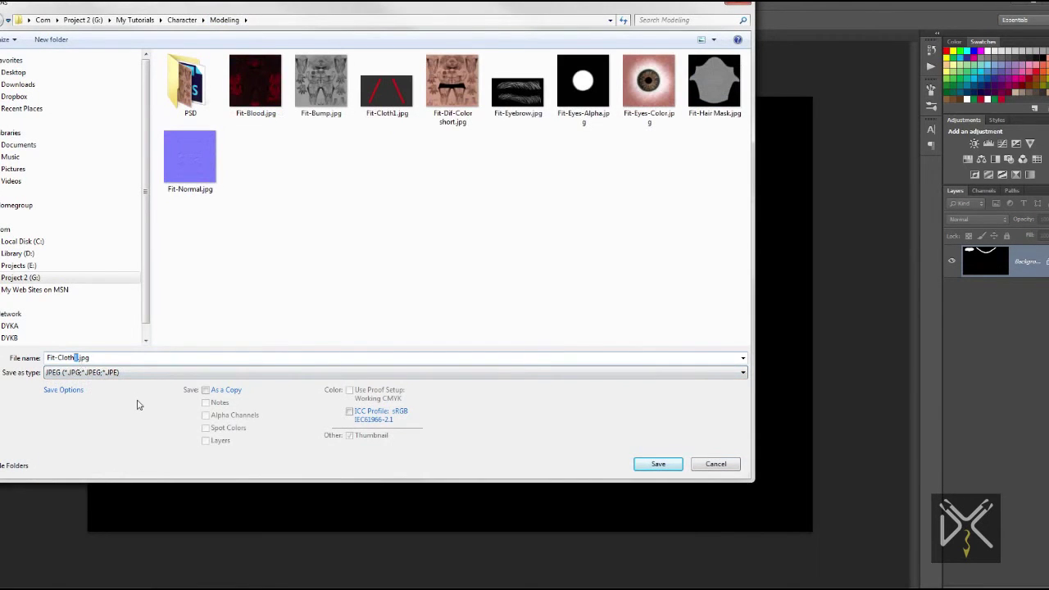
click(658, 464)
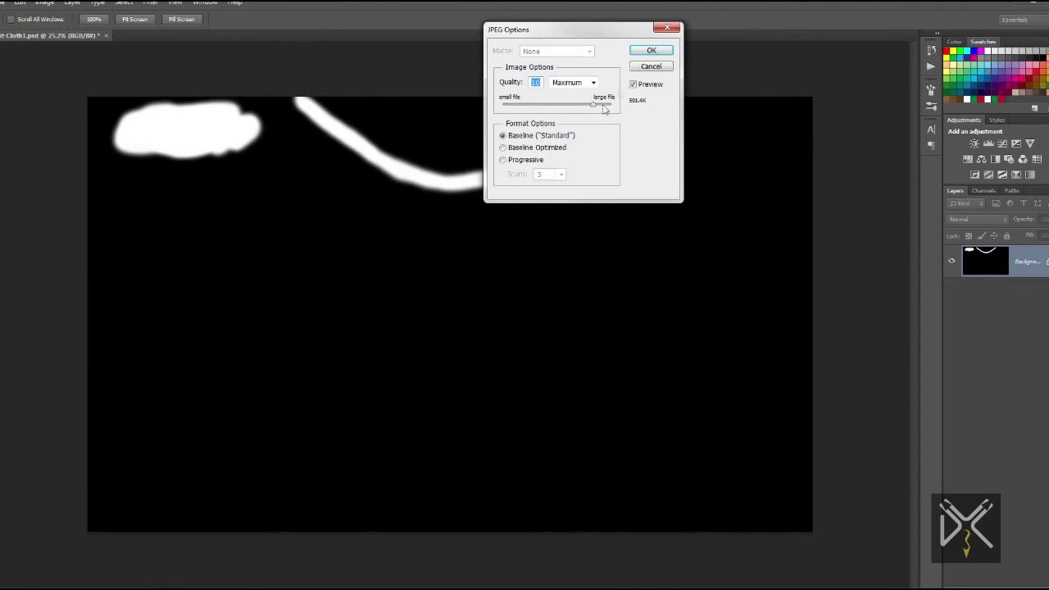
click(652, 50)
Step: Resize the mask in Image Size, entering a value of 2
click(44, 3)
click(58, 81)
text(2)
key(Return)
key(v)
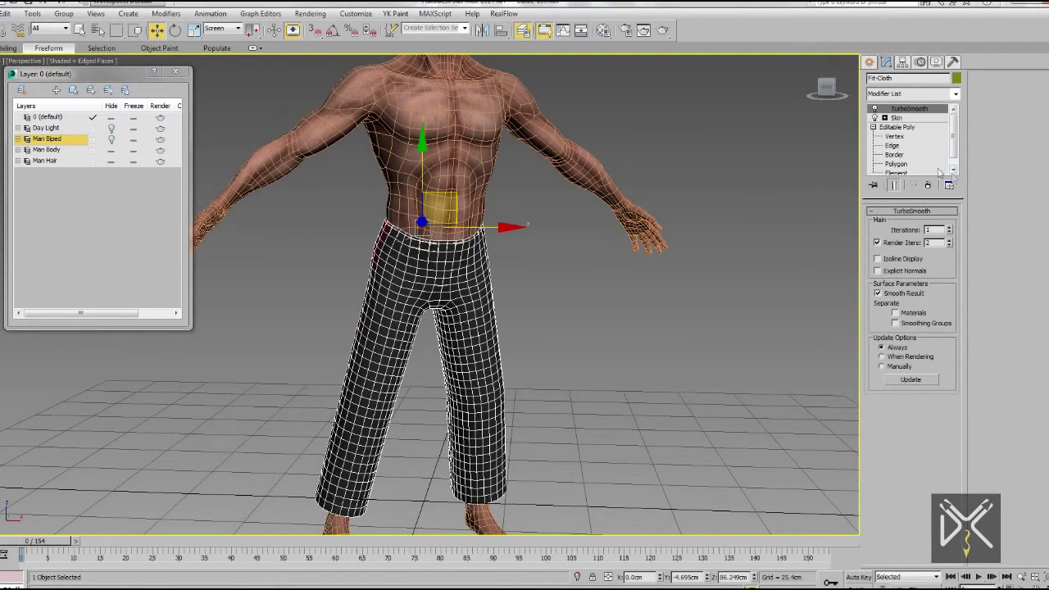
Step: Raise TurboSmooth iterations to 2, add a Cloth modifier, and create cloth group Group001
click(949, 227)
click(911, 94)
click(899, 130)
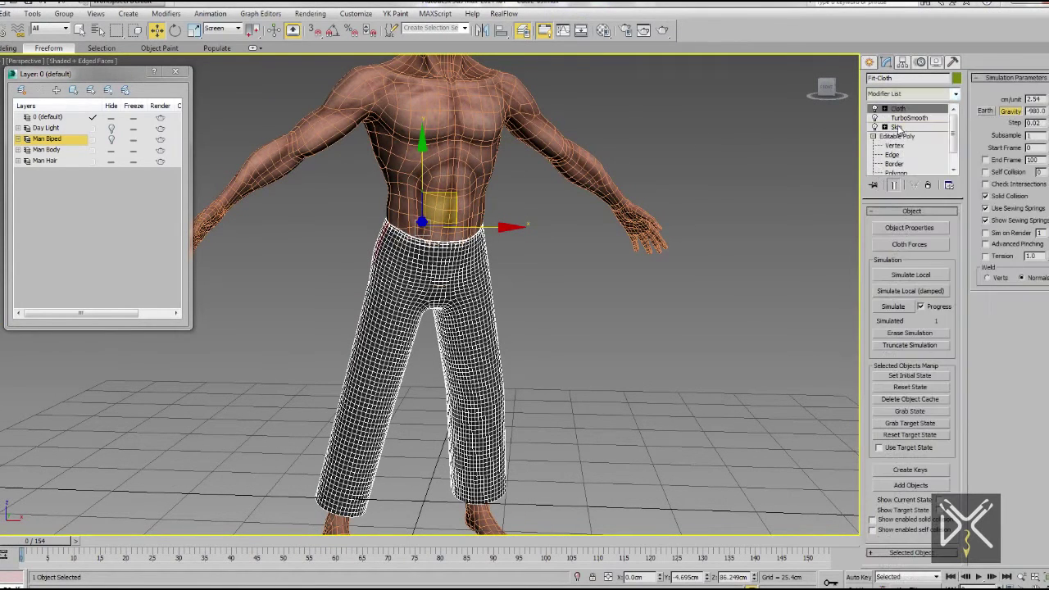
click(899, 118)
click(888, 225)
click(480, 314)
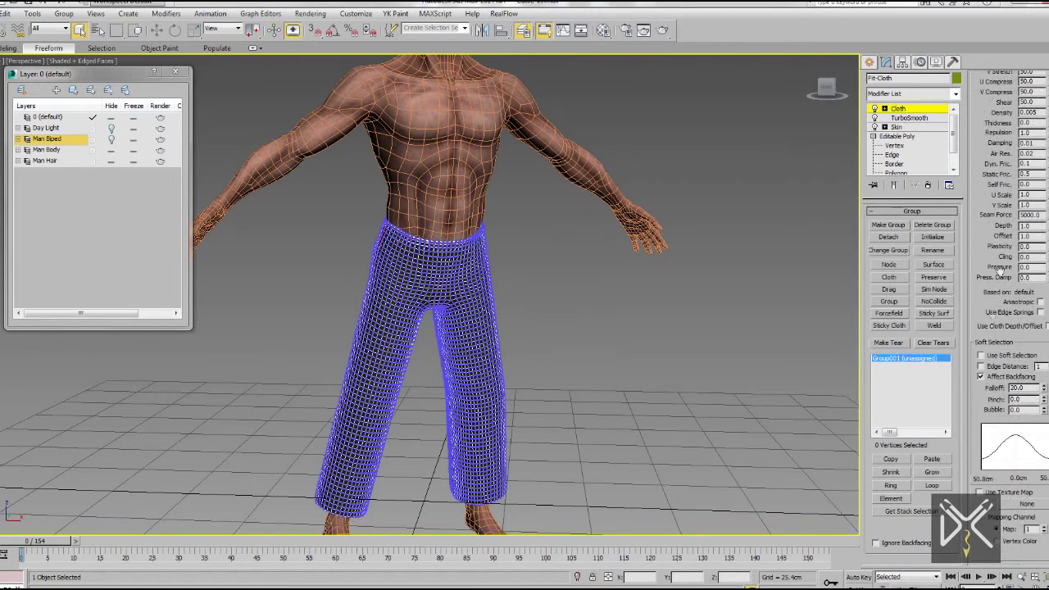
Step: Load Fit-Cloth Mask.jpg from the Modeling folder as Group001's bitmap texture map
click(1009, 503)
double_click(221, 164)
click(178, 22)
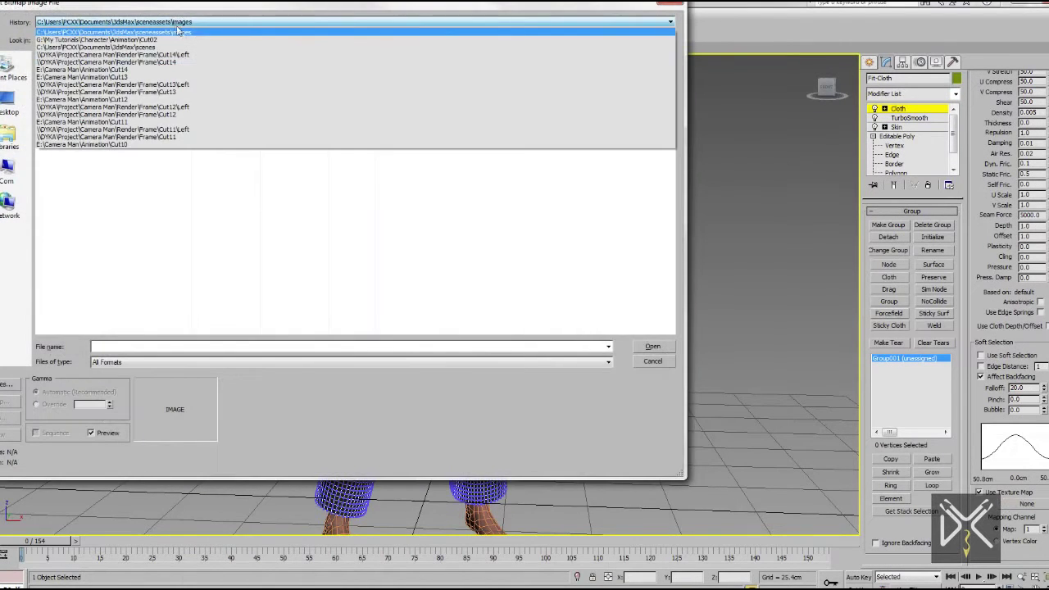
click(187, 43)
double_click(69, 107)
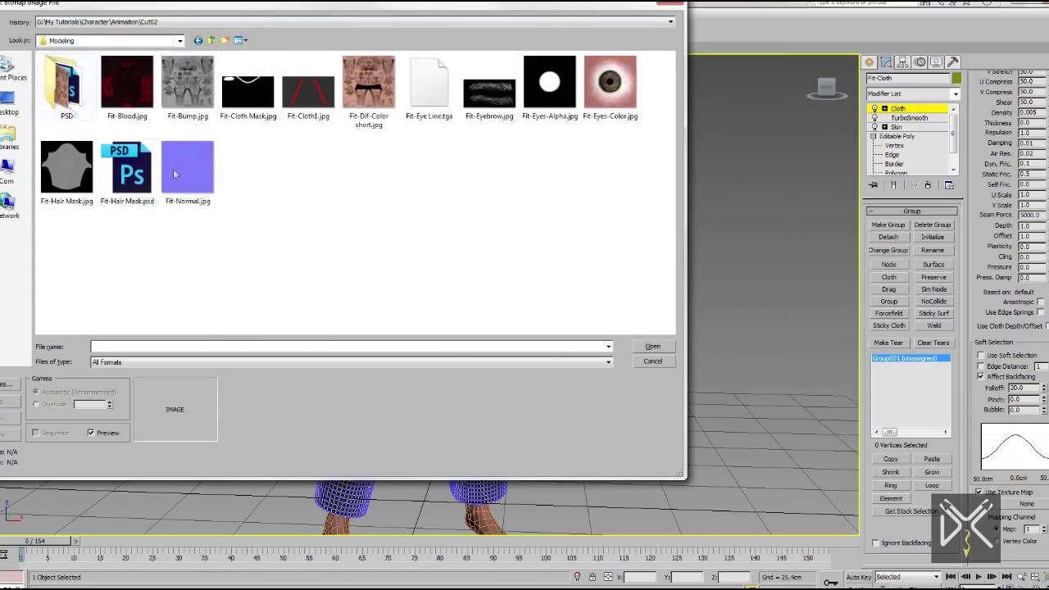
double_click(254, 102)
alt+middle_drag(411, 364, 439, 375)
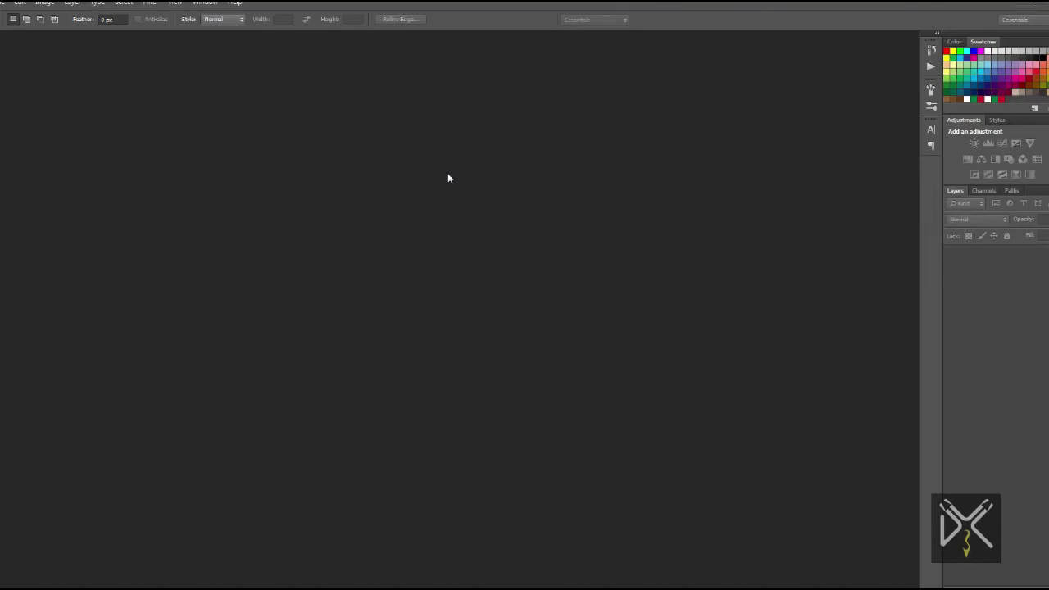
Step: Open Cloth Mask.jpg and widen the curved waist stroke with a large soft white brush
double_click(448, 175)
scroll(455, 155, down, 3)
double_click(455, 254)
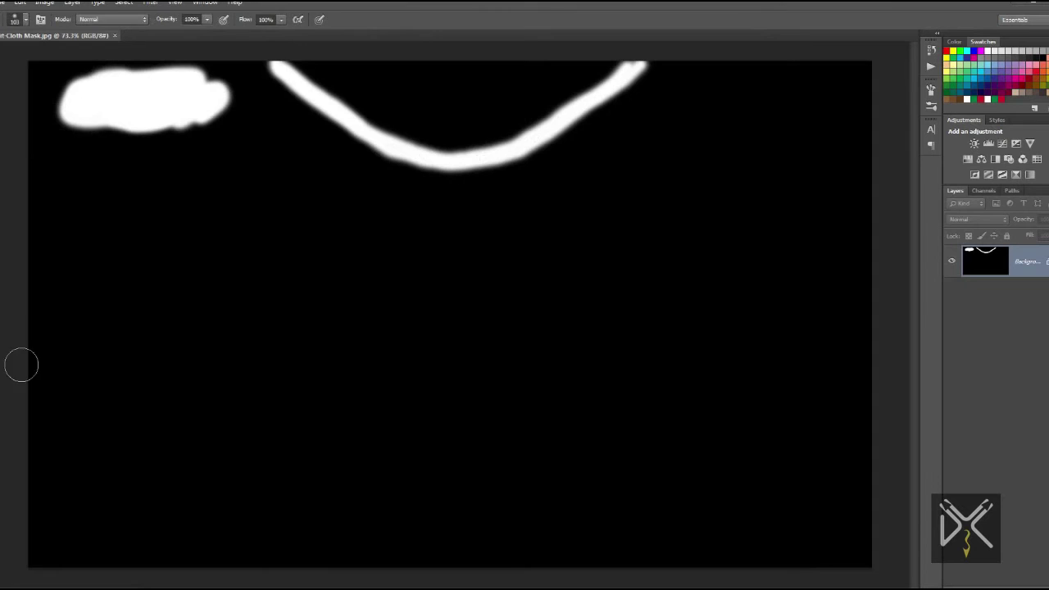
mouse_move(293, 85)
mouse_down()
mouse_move(462, 177)
mouse_move(668, 79)
mouse_up()
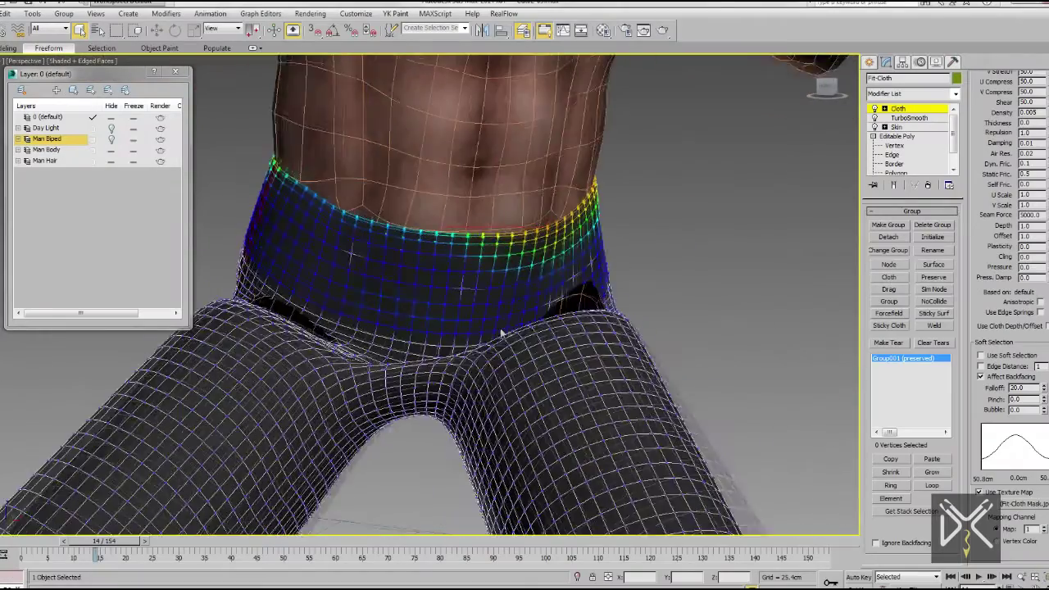
alt+middle_drag(500, 331, 352, 409)
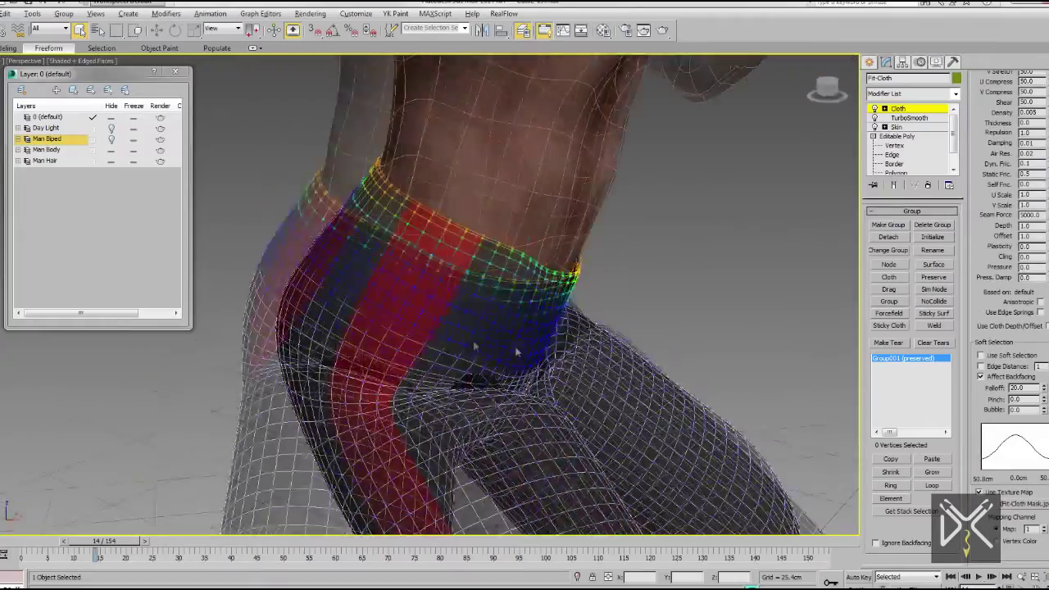
alt+middle_drag(516, 352, 425, 351)
Step: Add Fit-Body to the cloth simulation through Cloth Object Properties
click(902, 109)
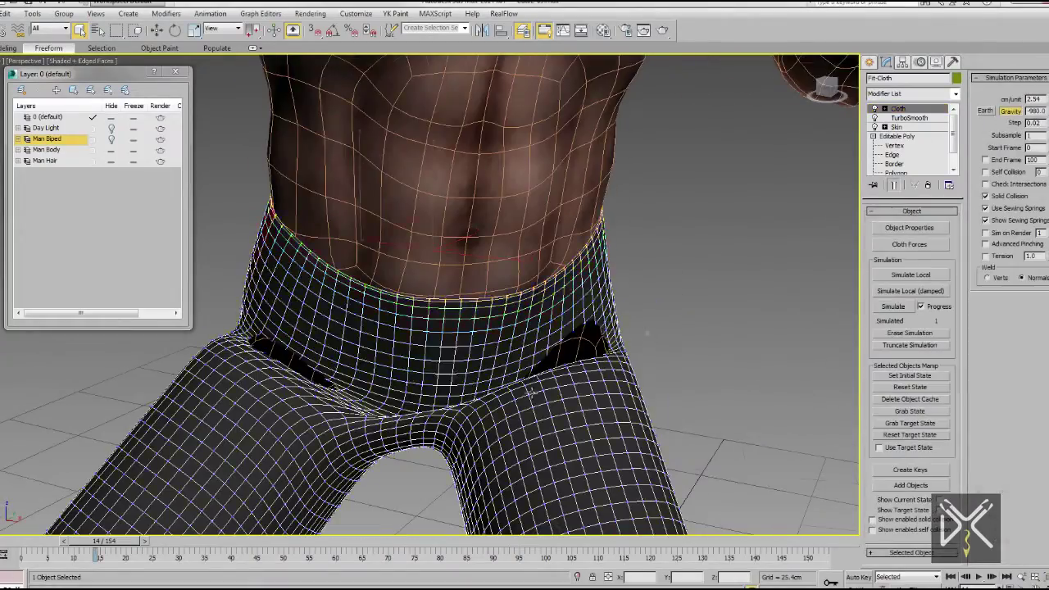
click(933, 357)
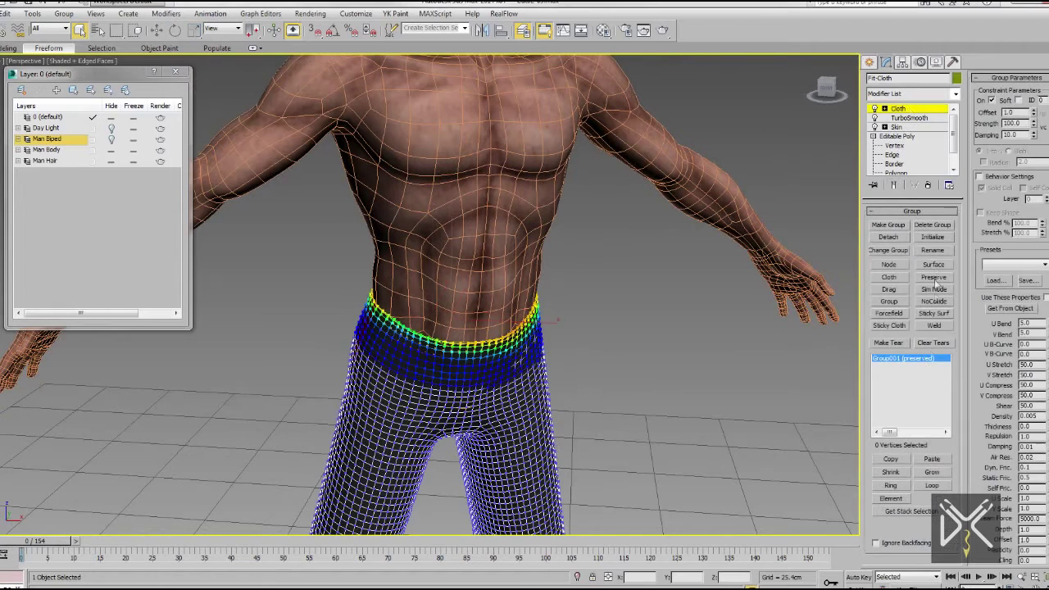
click(900, 109)
click(909, 227)
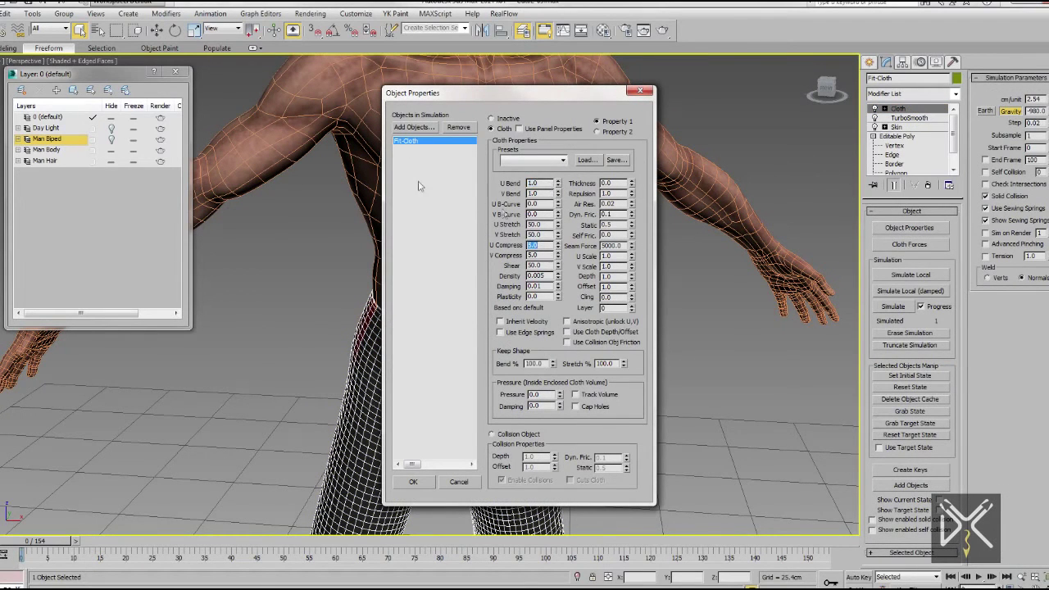
click(414, 127)
double_click(153, 83)
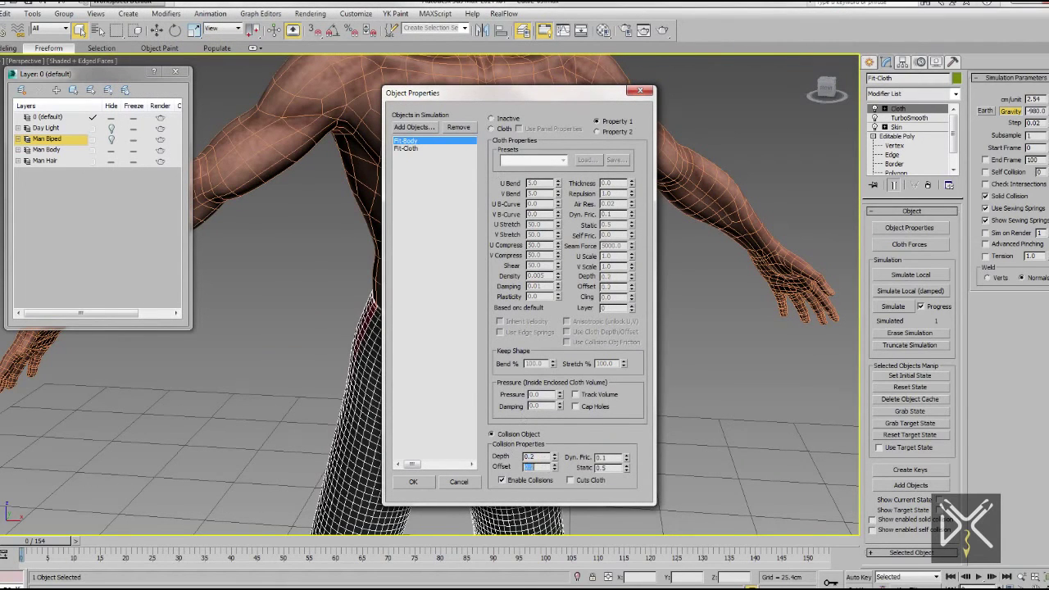
click(424, 484)
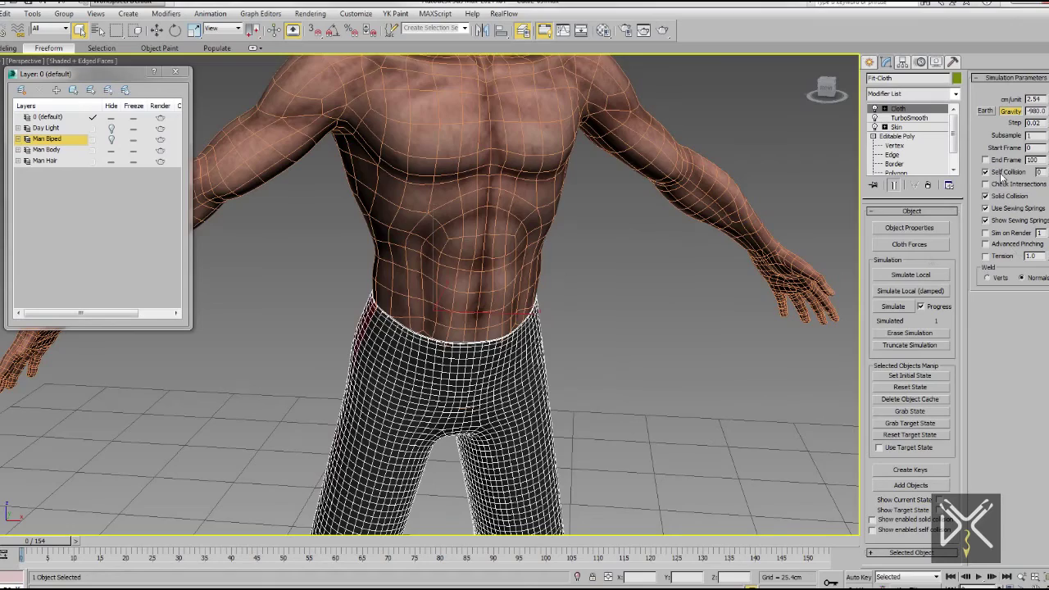
Step: Simulate the pants, stopping at frame 107, then scrub back to about frame 48
scroll(604, 319, down, 2)
scroll(574, 328, down, 3)
scroll(447, 351, down, 2)
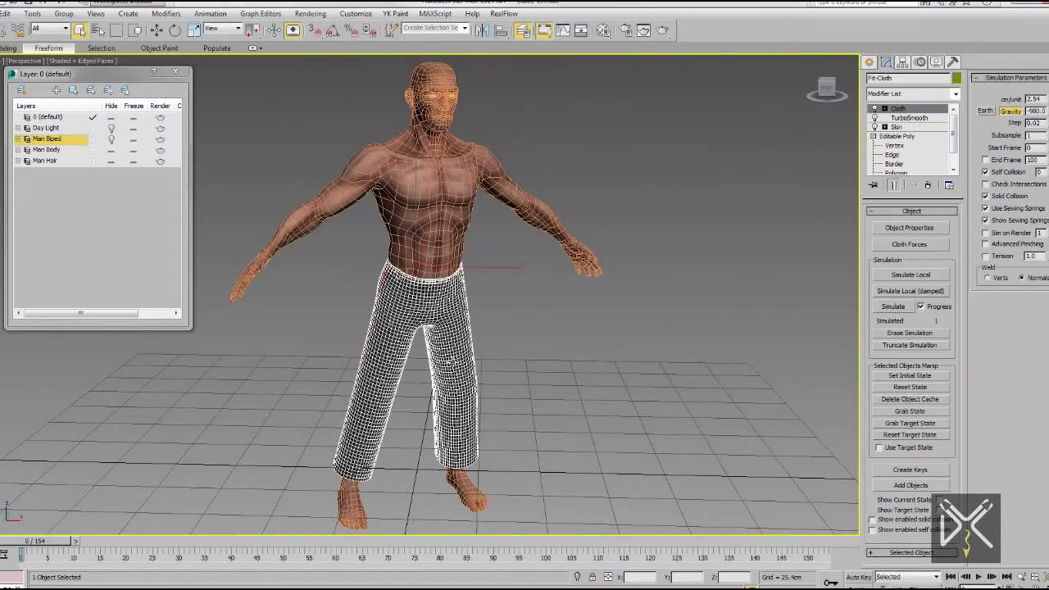
click(895, 307)
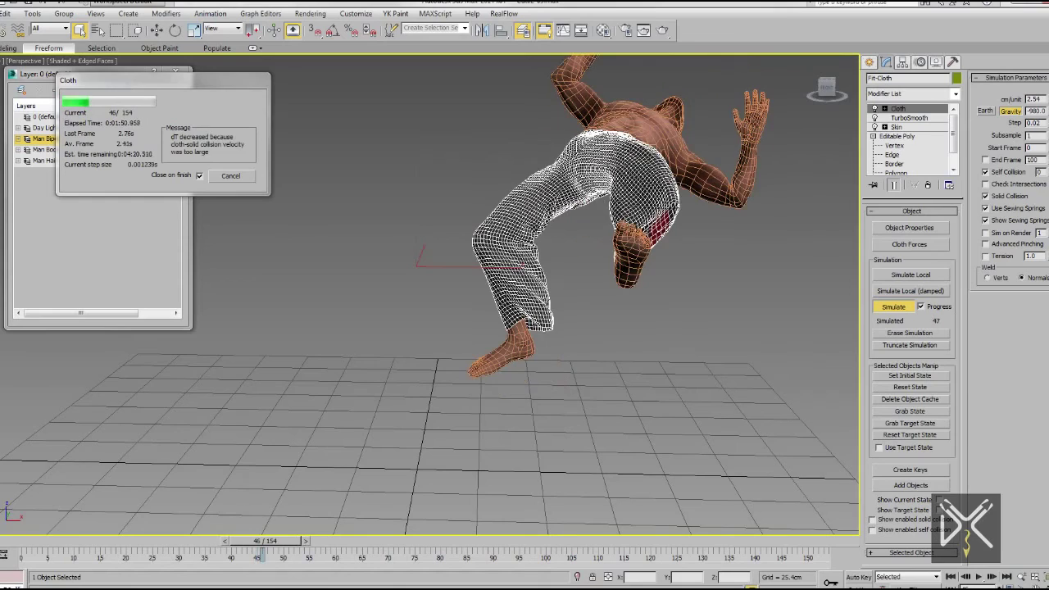
click(230, 176)
key(z)
key(F4)
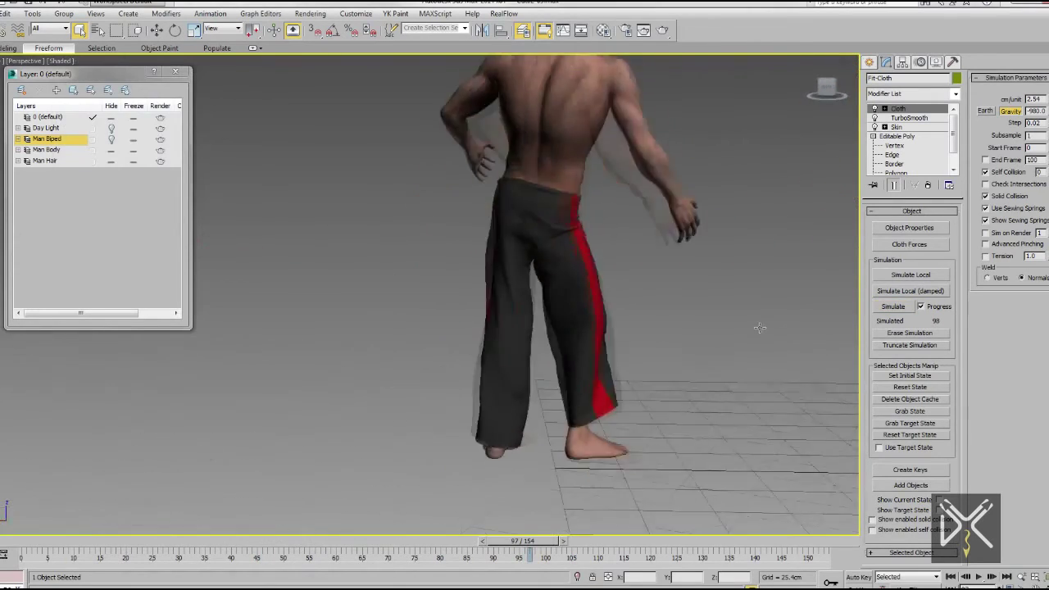
mouse_move(484, 541)
mouse_down()
mouse_move(284, 537)
mouse_move(523, 572)
mouse_up()
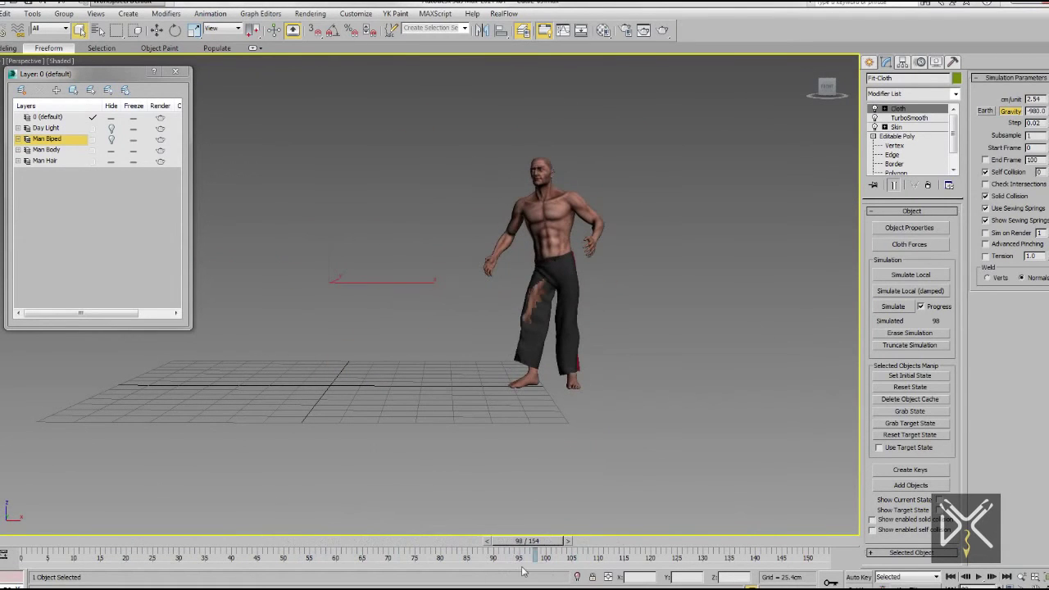
click(901, 308)
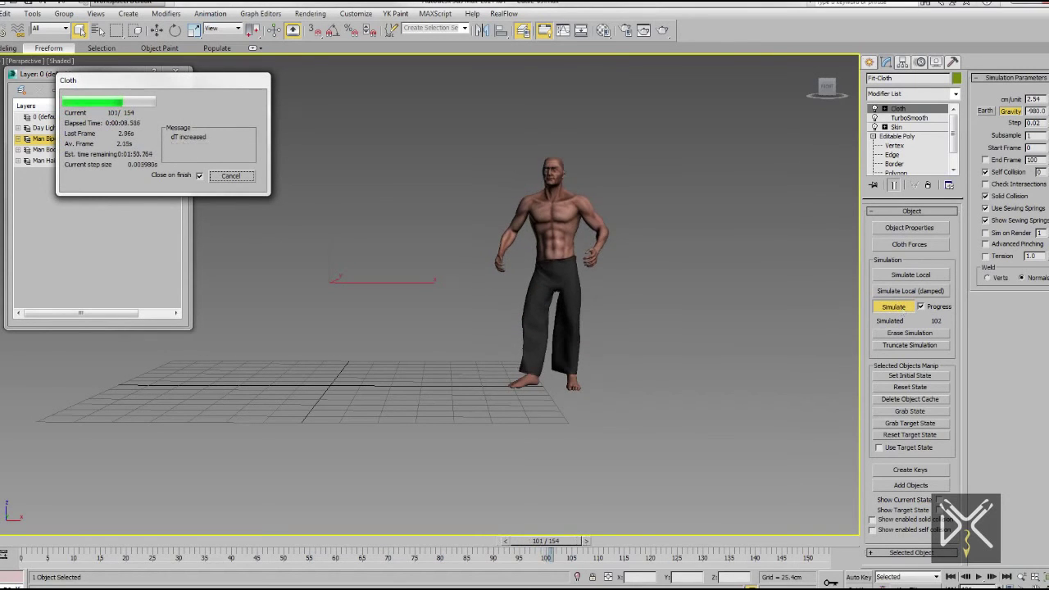
key(Escape)
scroll(544, 313, up, 4)
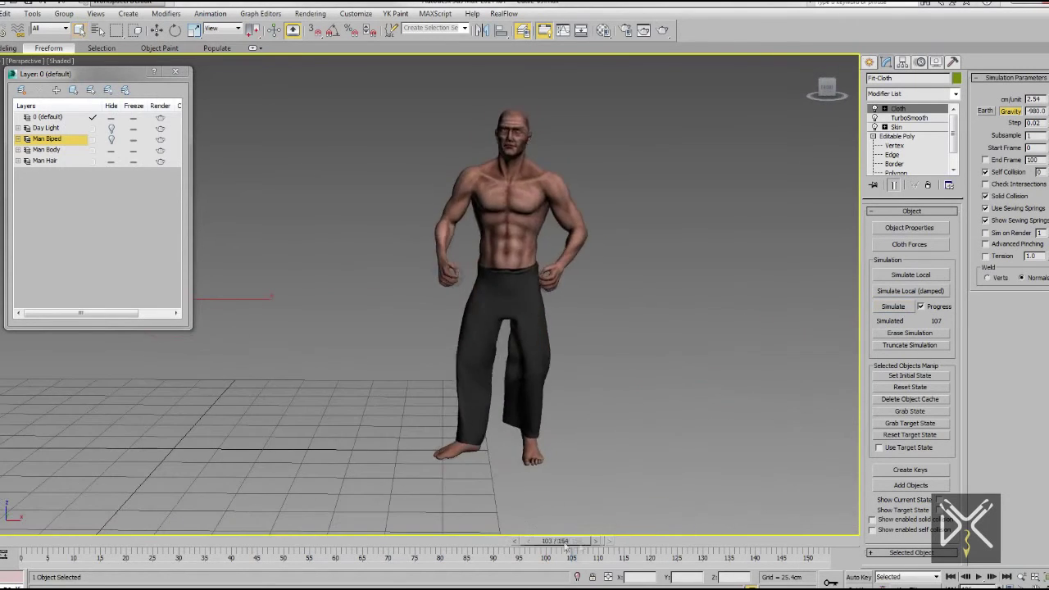
drag(578, 541, 266, 513)
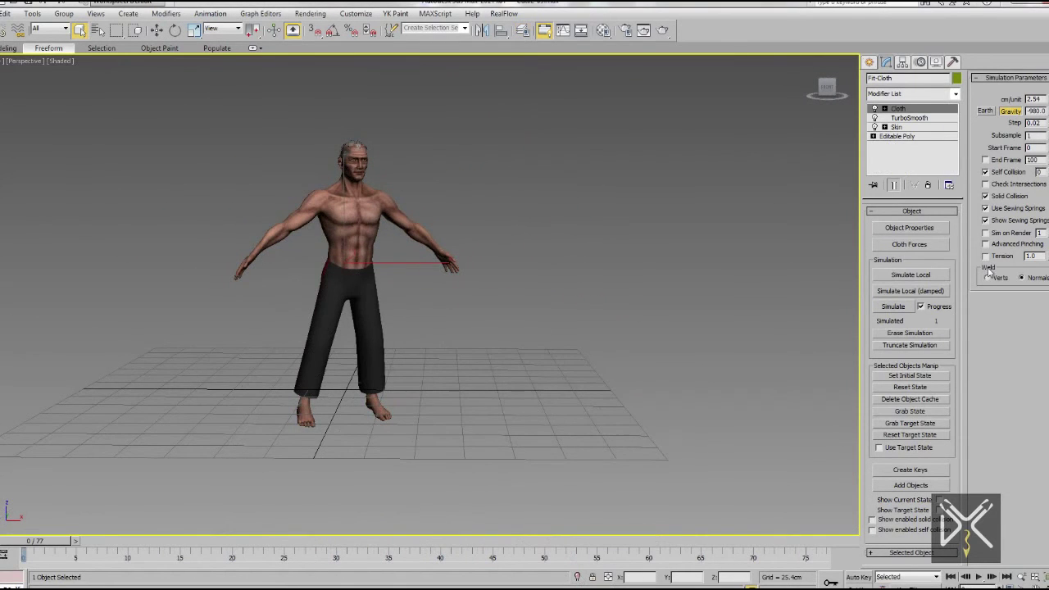
Step: Add Fit-Body to the cloth object properties as a collision object
click(910, 228)
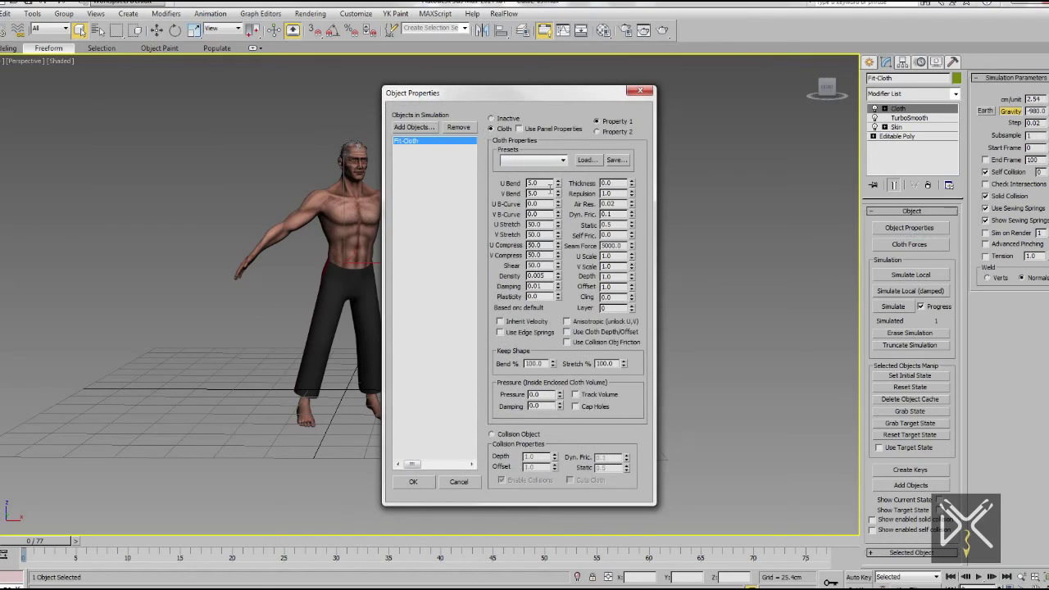
click(427, 130)
click(155, 83)
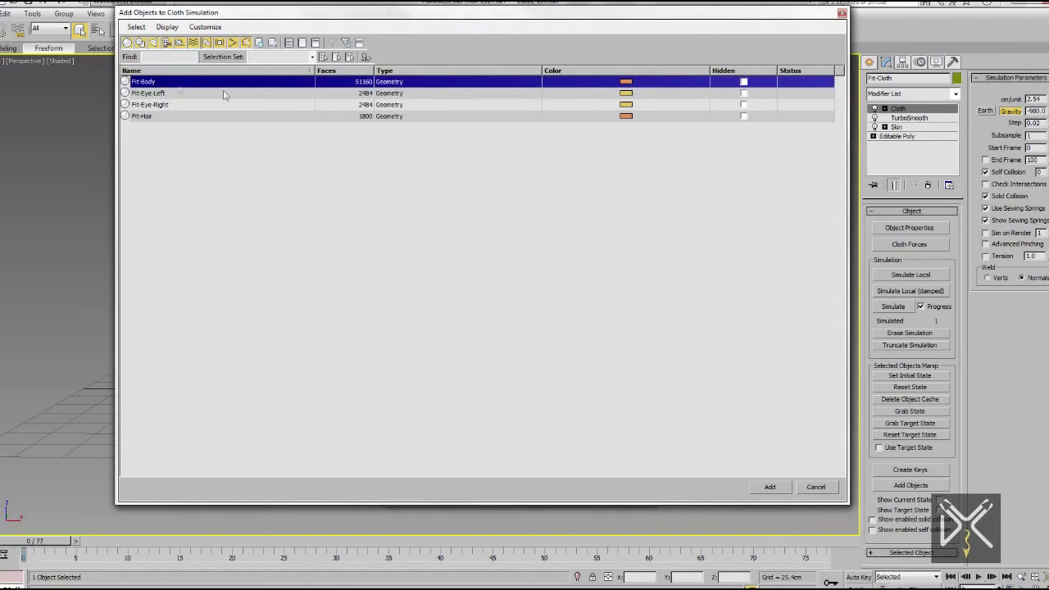
click(770, 487)
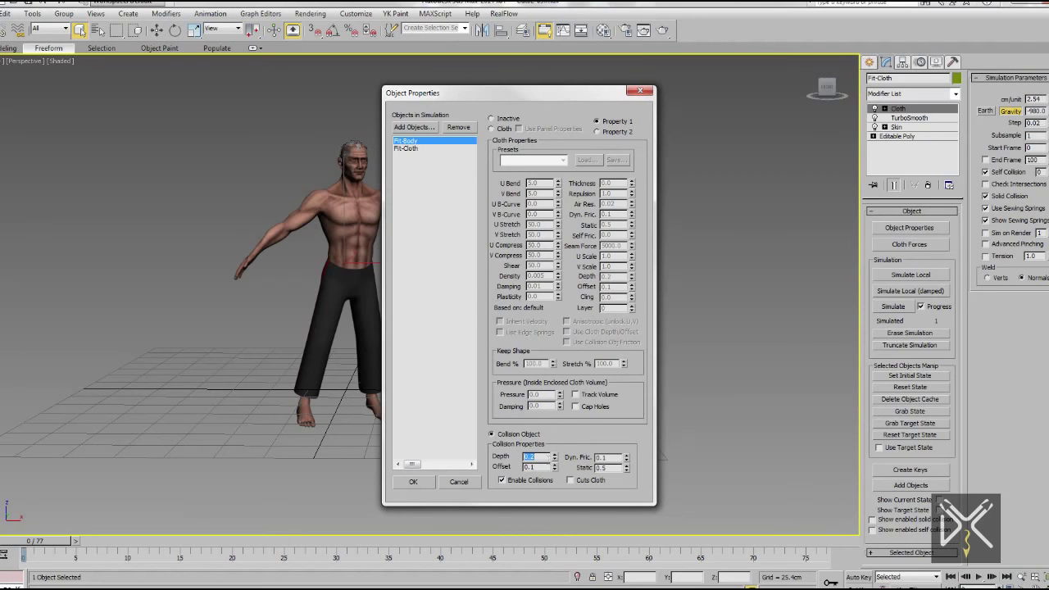
click(413, 482)
Step: Assign Fit-Cloth Mask.jpg as the bitmap texture map of the preserved waist group
key(1)
click(888, 224)
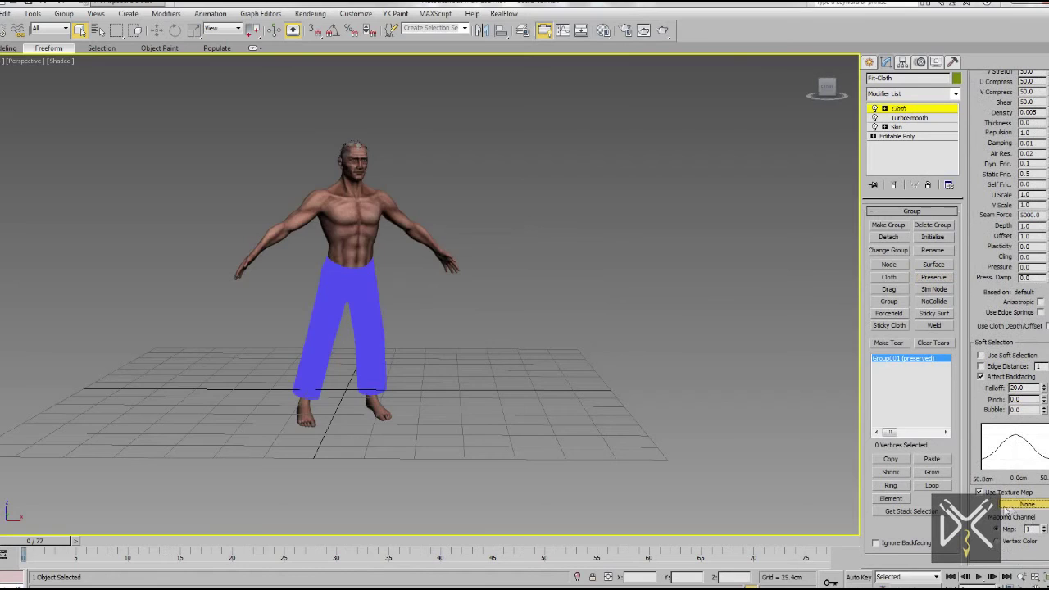
click(1027, 504)
double_click(257, 153)
double_click(236, 80)
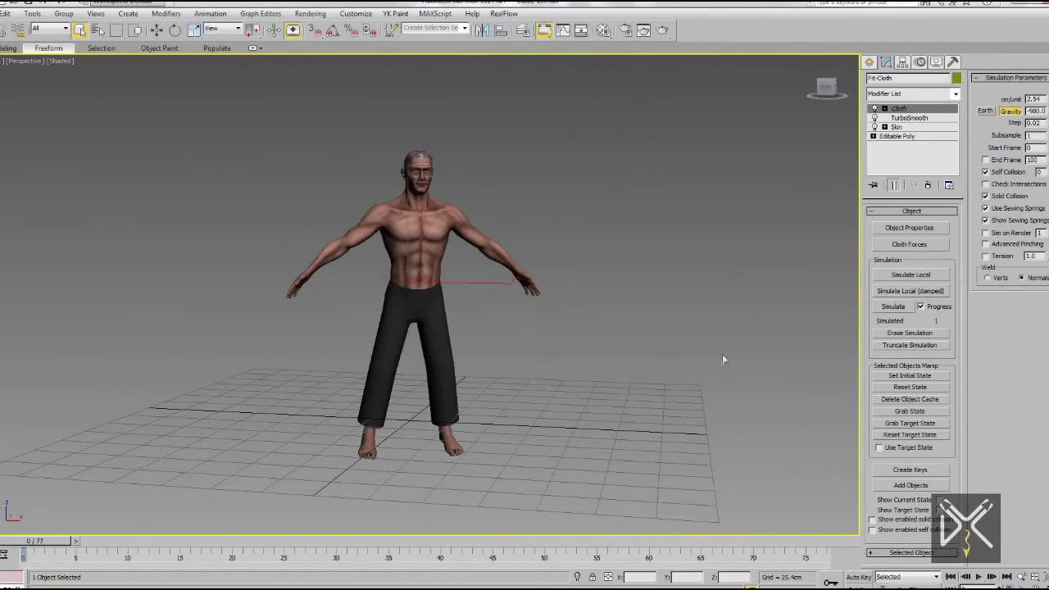
Step: Re-simulate the pants and review the animation at frames 56 and 77
click(898, 308)
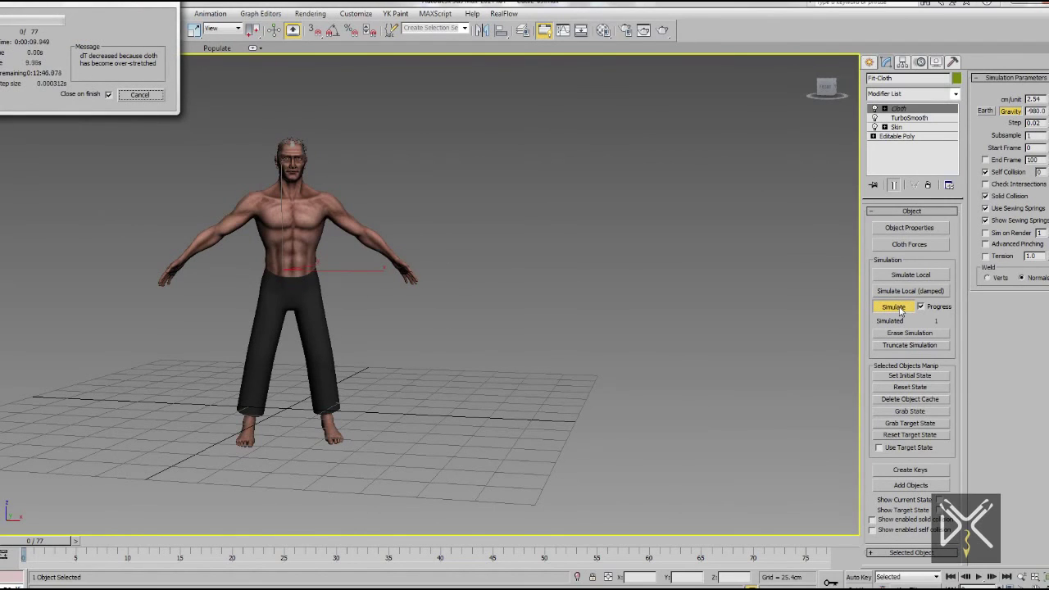
drag(78, 13, 122, 33)
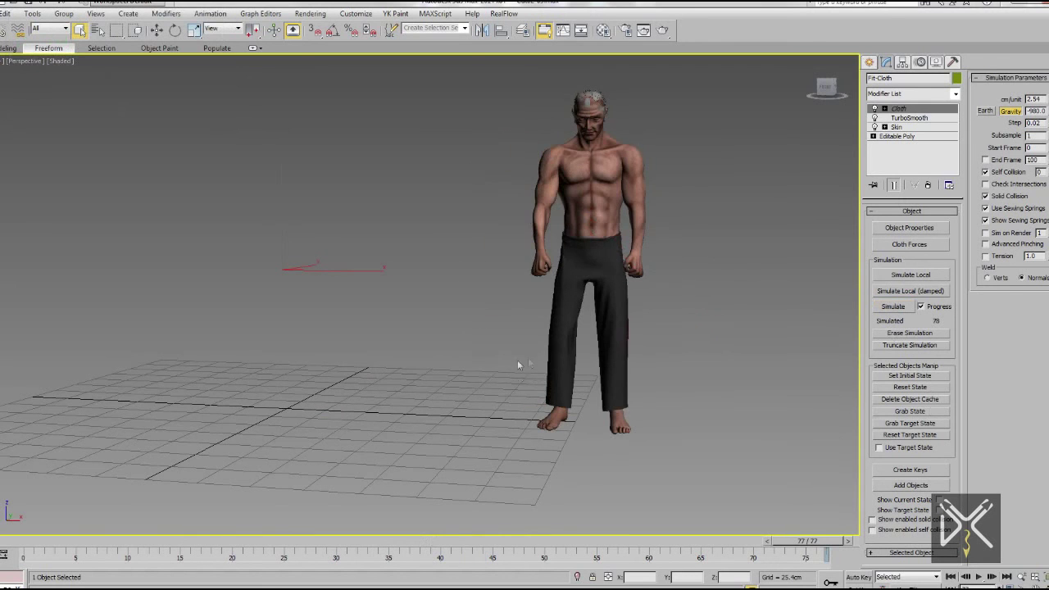
mouse_move(275, 543)
mouse_down()
mouse_move(618, 562)
mouse_move(197, 564)
mouse_move(811, 566)
mouse_up()
mouse_move(533, 291)
alt+middle_down()
mouse_move(672, 291)
mouse_move(482, 283)
alt+middle_up()
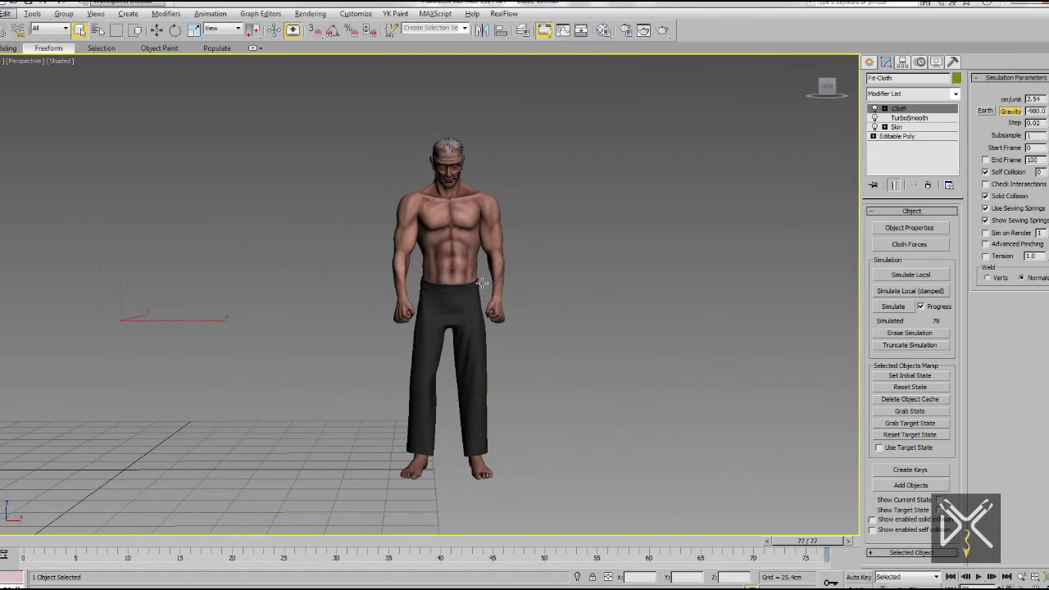